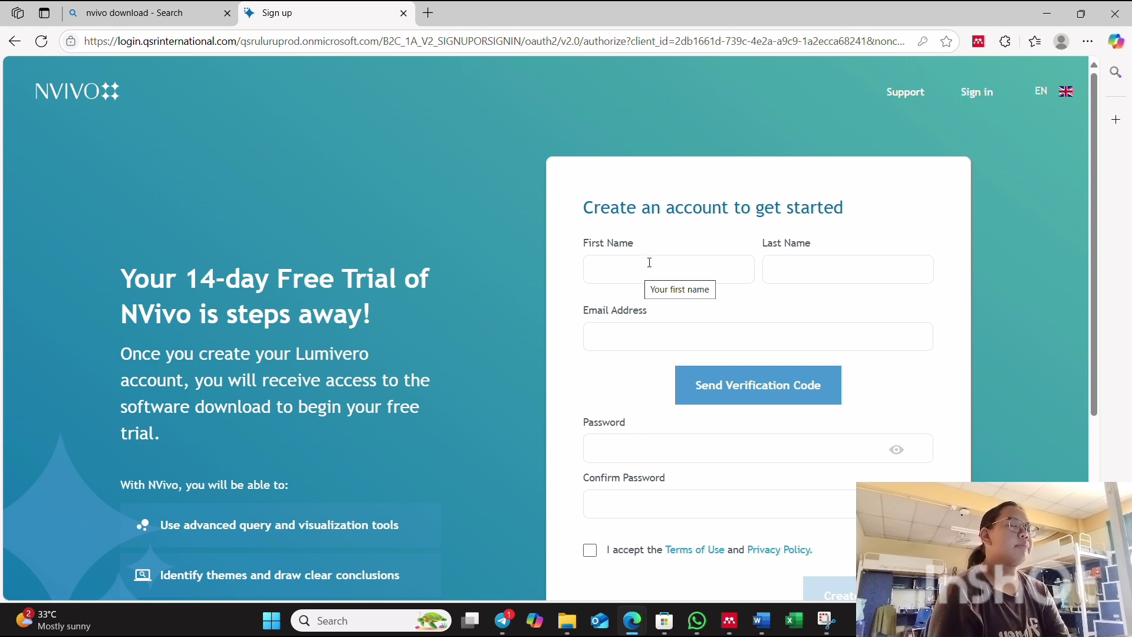
Fill in the first and last name using the browser's saved details.
click(738, 265)
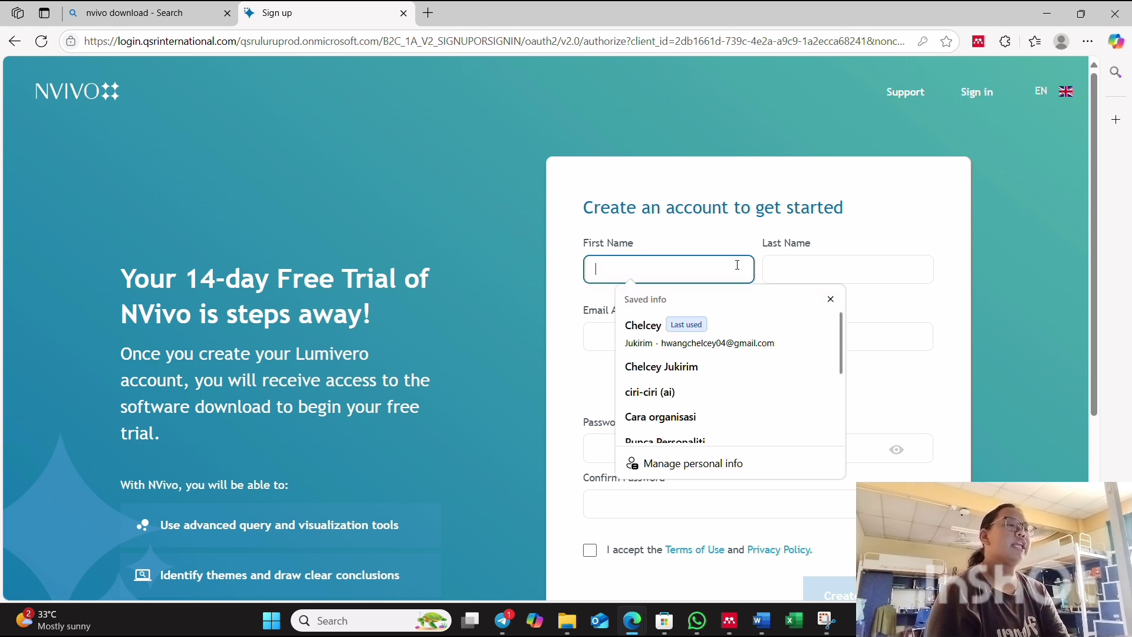
text(Chel)
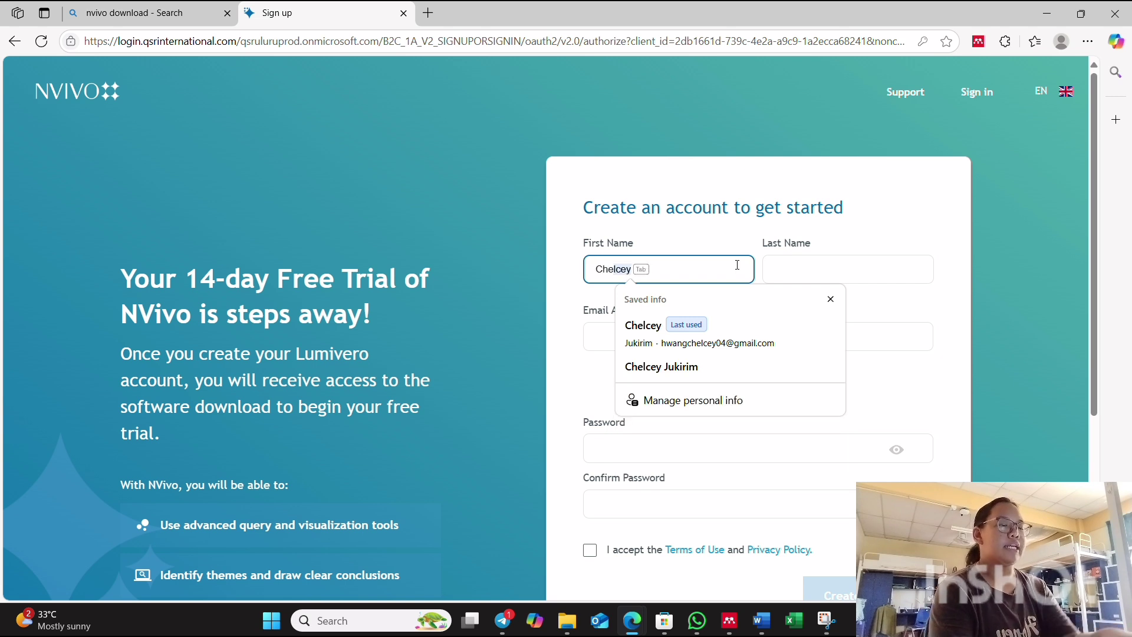
key(Tab)
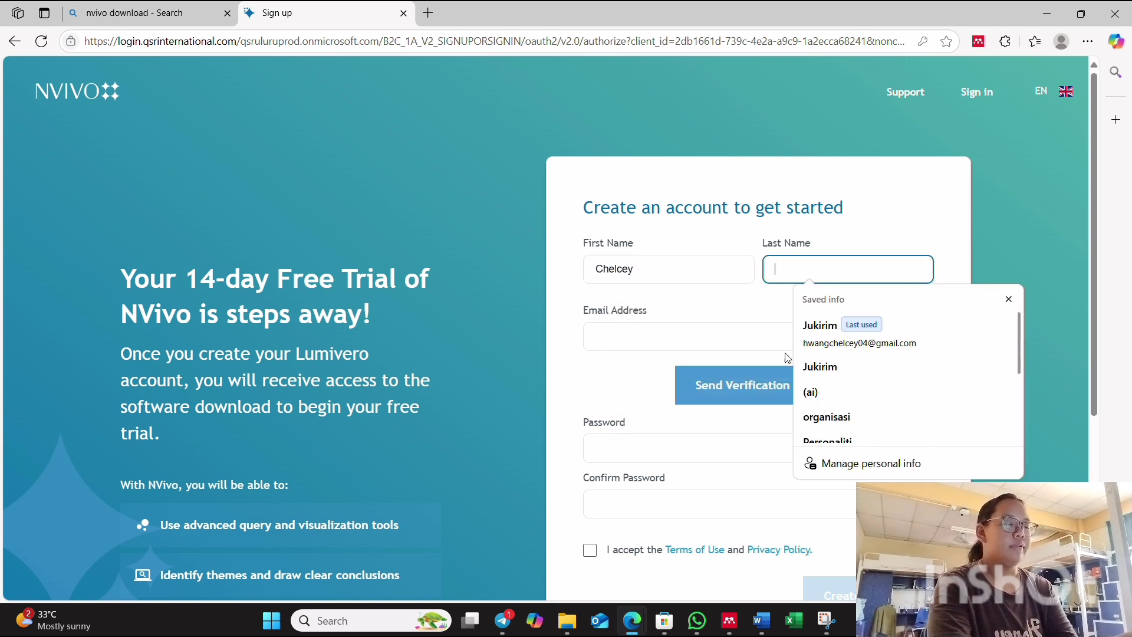
click(830, 340)
Replace the autofilled e-mail with a different saved e-mail address.
click(831, 342)
key(BackSpace)
key(BackSpace)
key(BackSpace)
key(BackSpace)
key(BackSpace)
key(BackSpace)
key(BackSpace)
key(BackSpace)
key(BackSpace)
key(BackSpace)
key(BackSpace)
key(BackSpace)
key(BackSpace)
key(BackSpace)
key(BackSpace)
key(BackSpace)
key(BackSpace)
key(BackSpace)
key(BackSpace)
key(BackSpace)
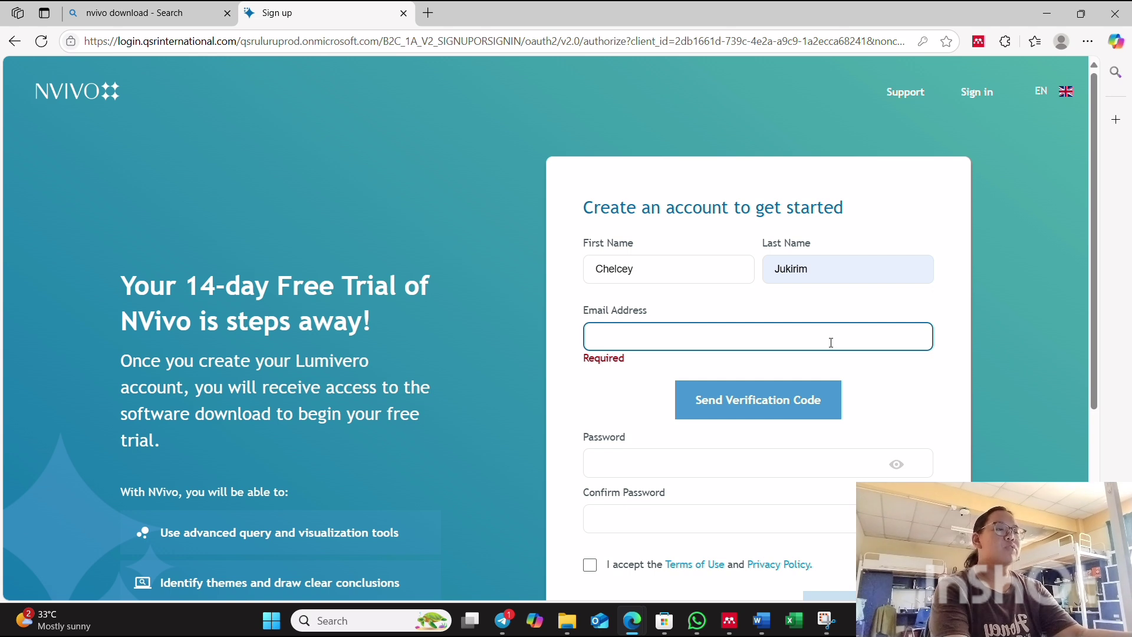
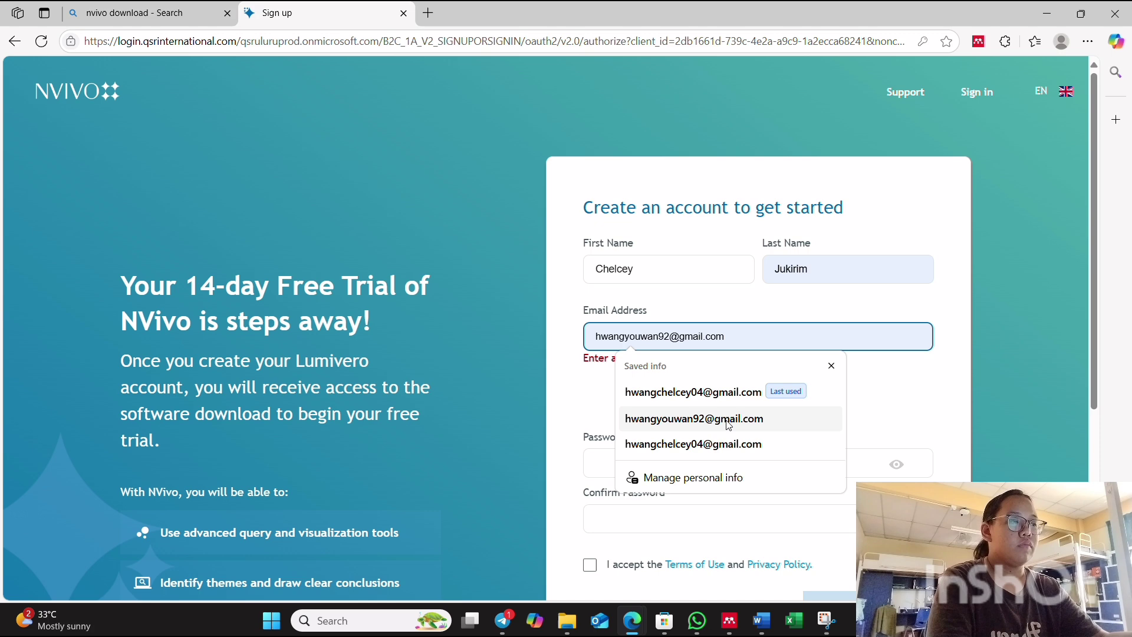
click(730, 419)
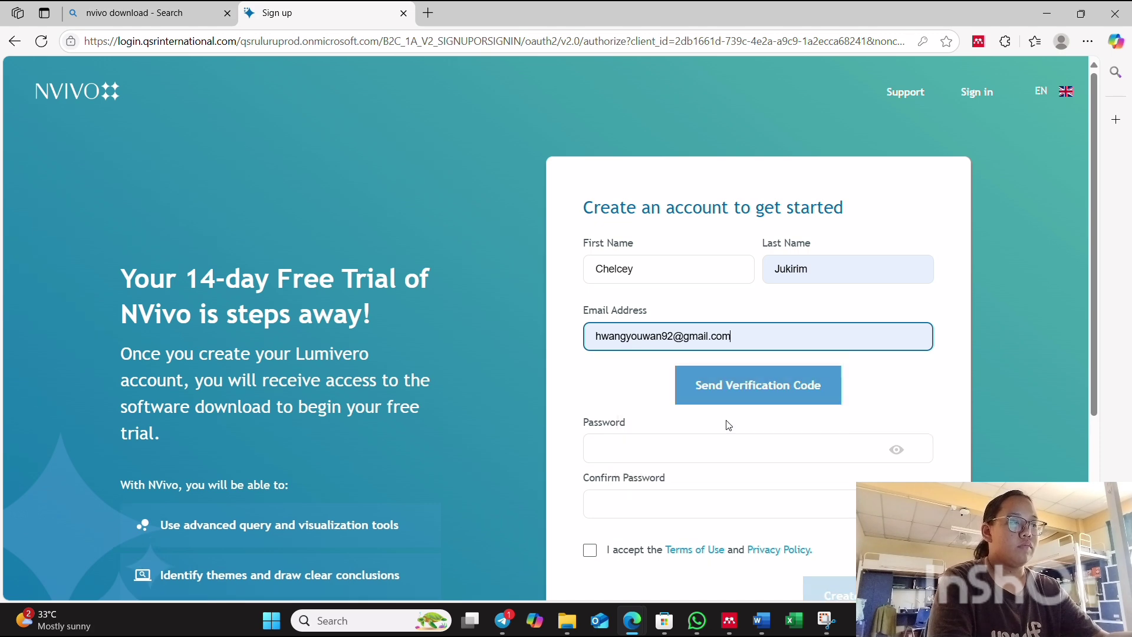
Request a verification code, enter the code from the e-mail inbox, and verify the address.
click(813, 399)
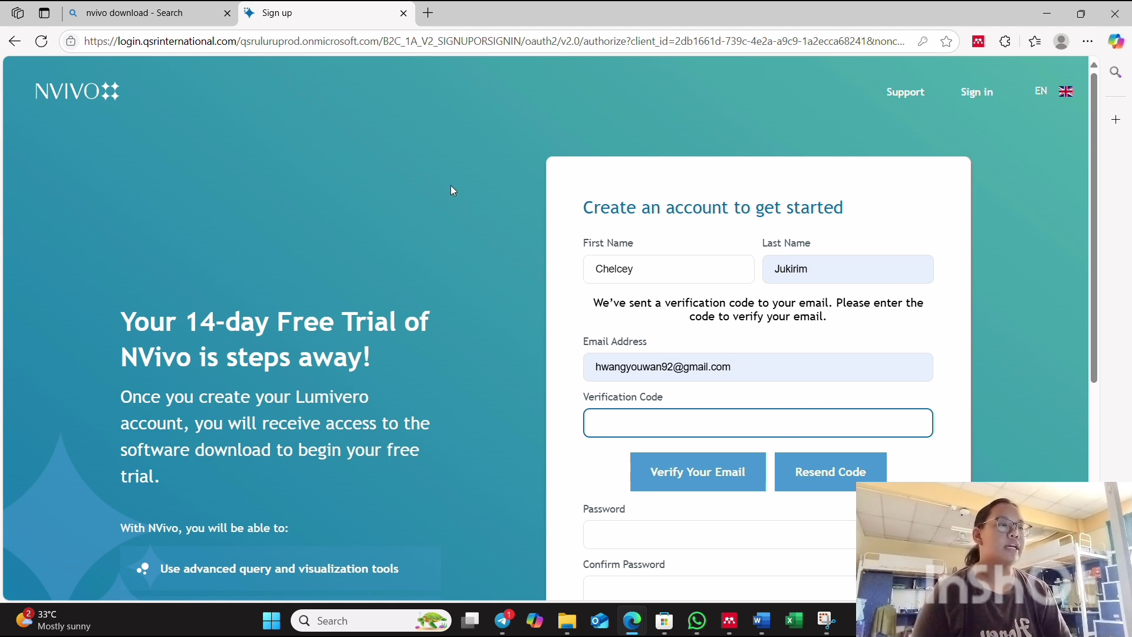
click(482, 22)
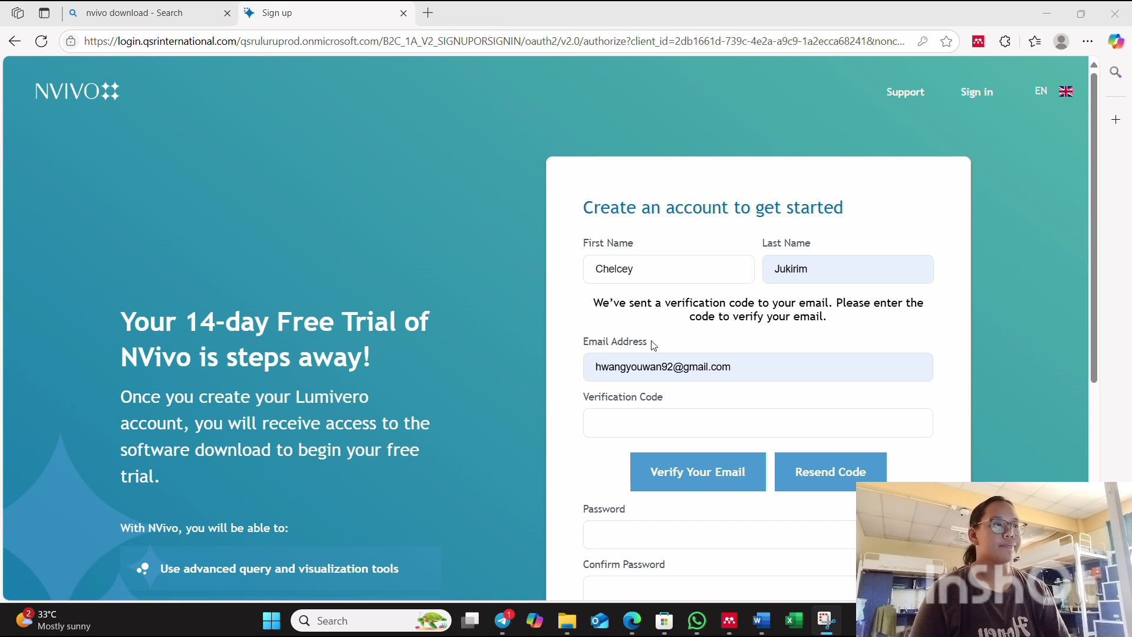
click(620, 430)
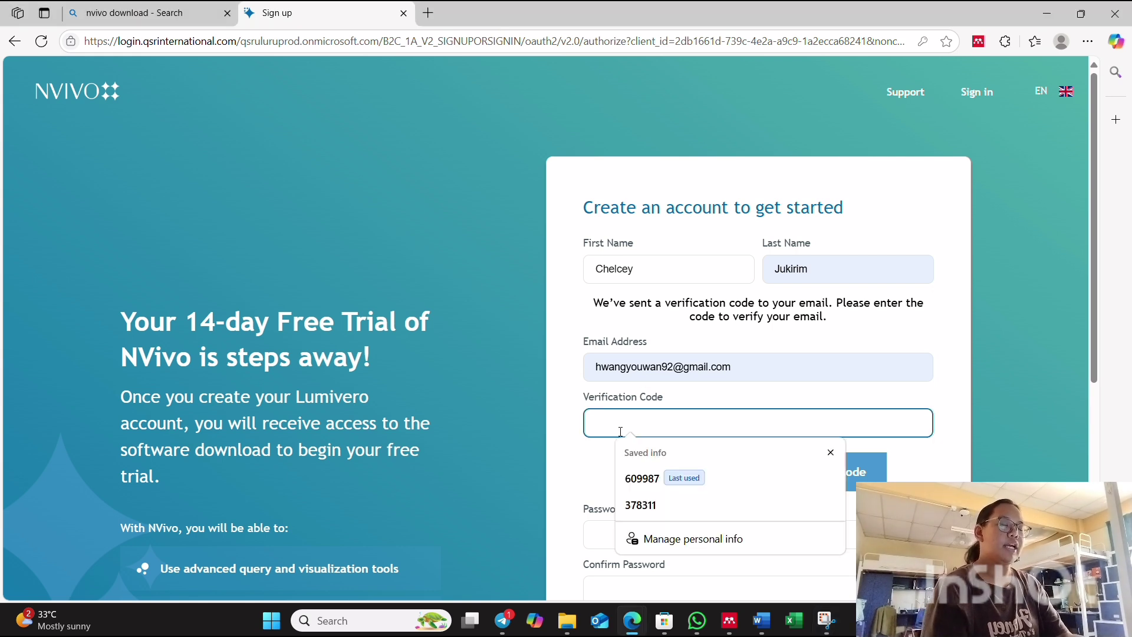
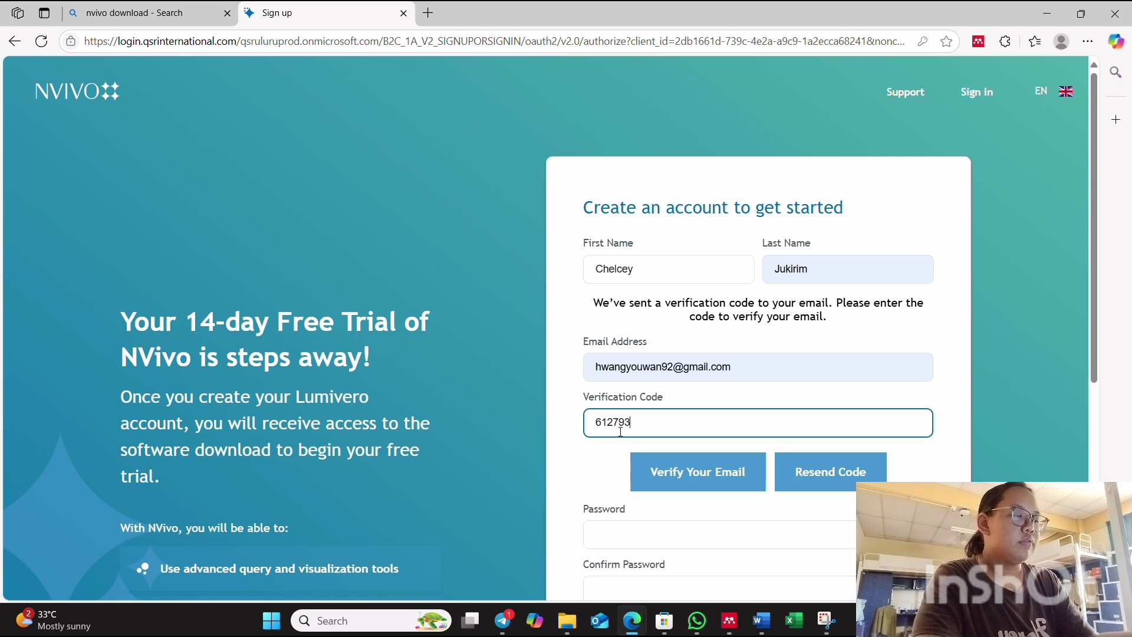
click(738, 471)
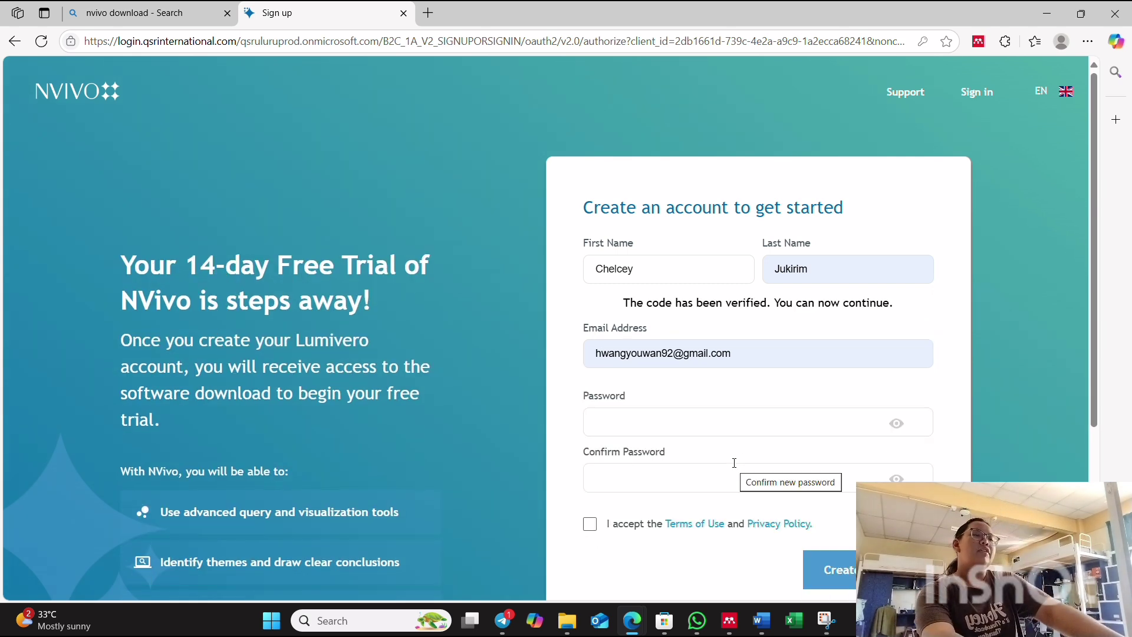
Enter and confirm the account password, accept the Terms of Use, and create the account.
click(703, 426)
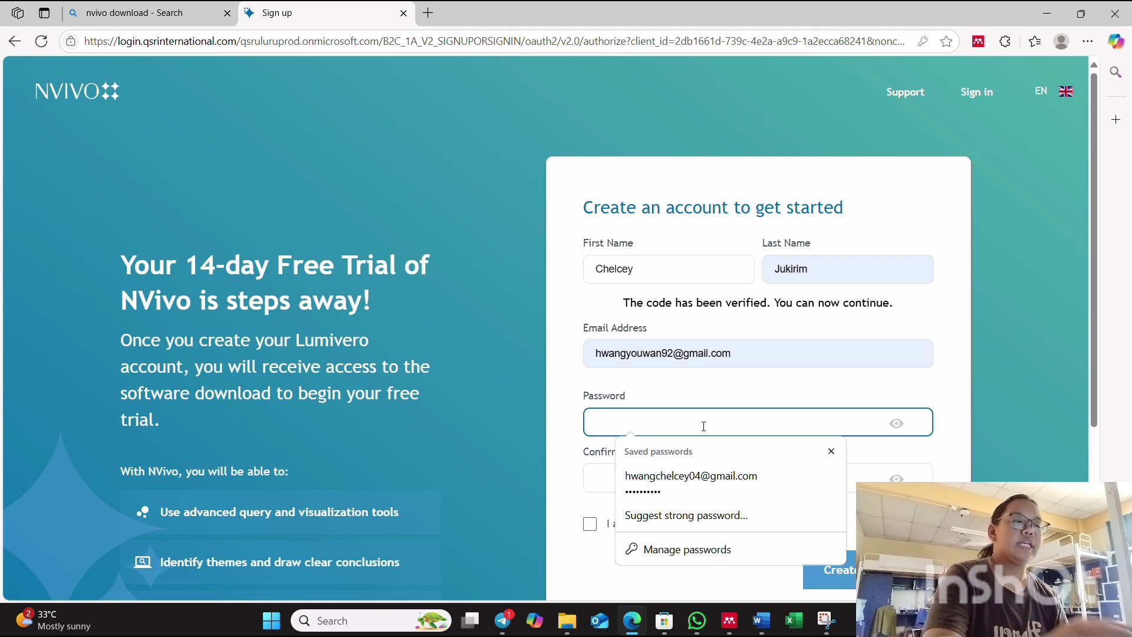
text(•)
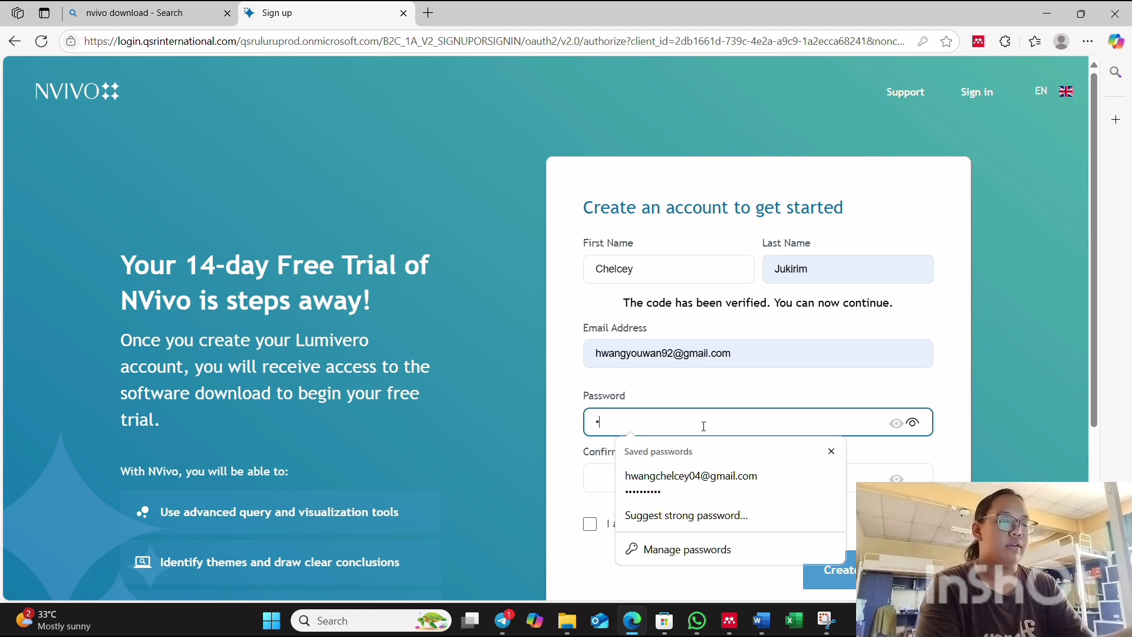
text(•••••)
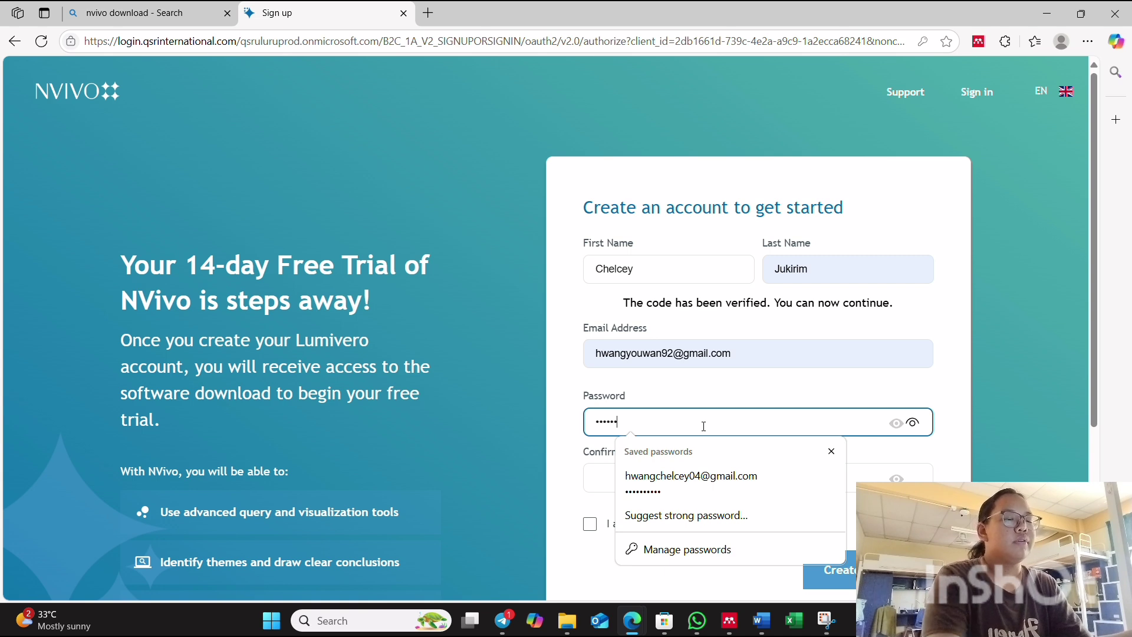
key(BackSpace)
key(BackSpace)
key(BackSpace)
key(BackSpace)
key(BackSpace)
key(BackSpace)
text(•)
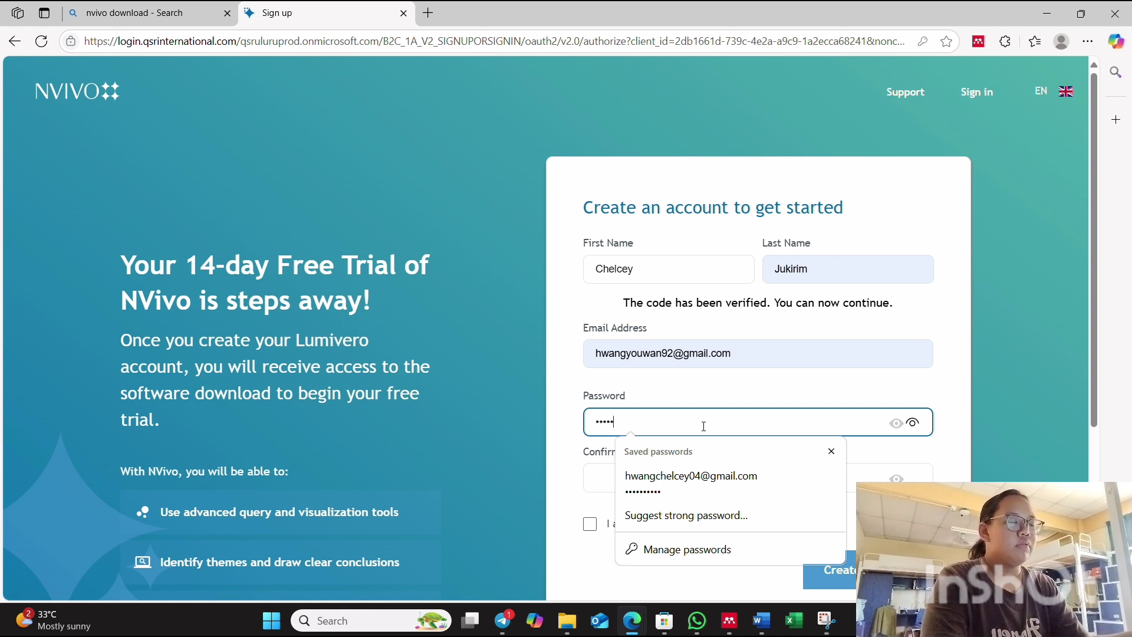
text(•••••••)
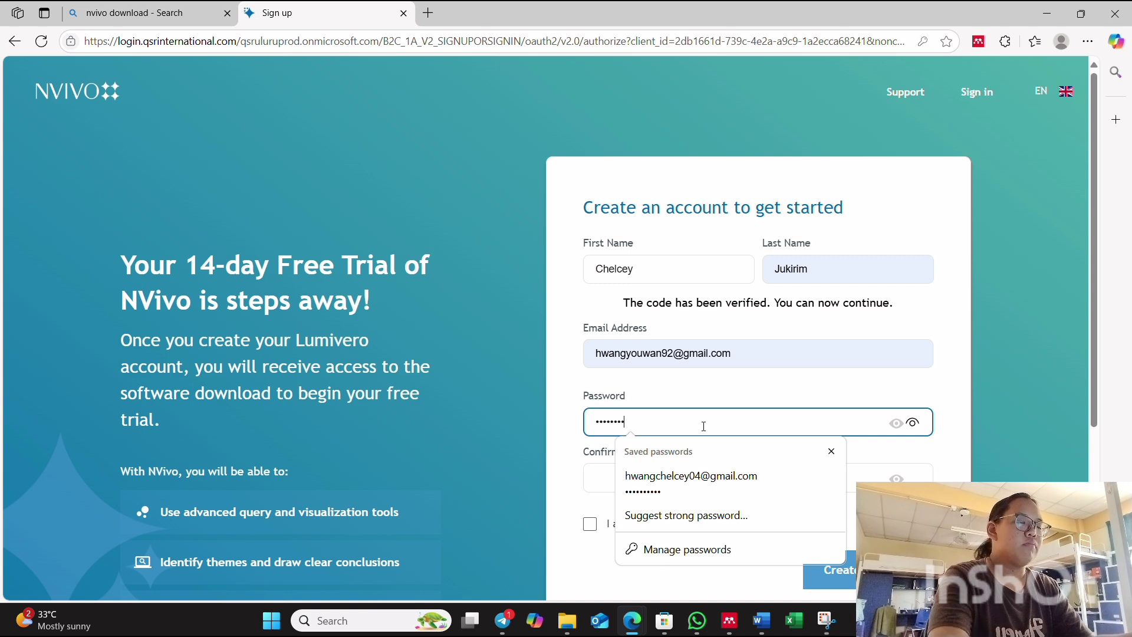
click(606, 484)
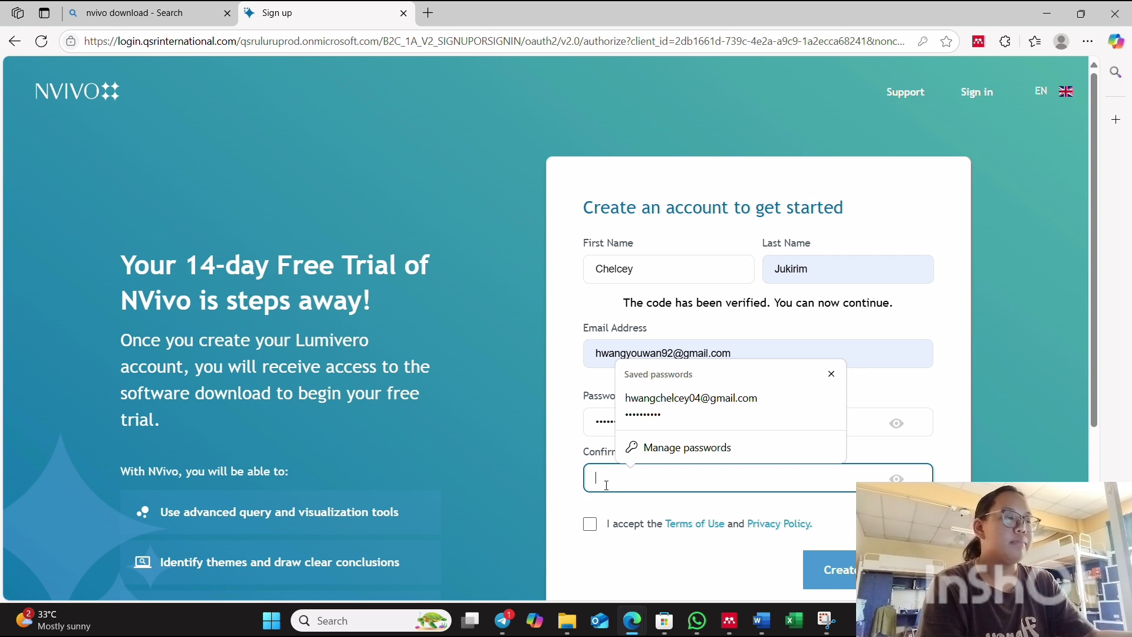
text(•)
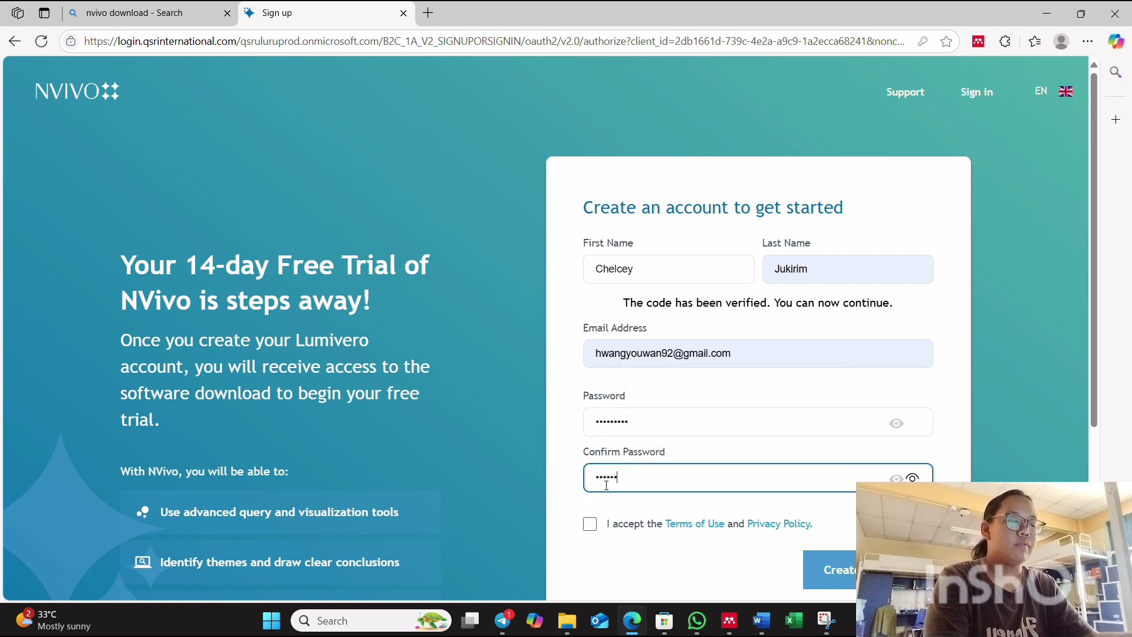
text(••••••••)
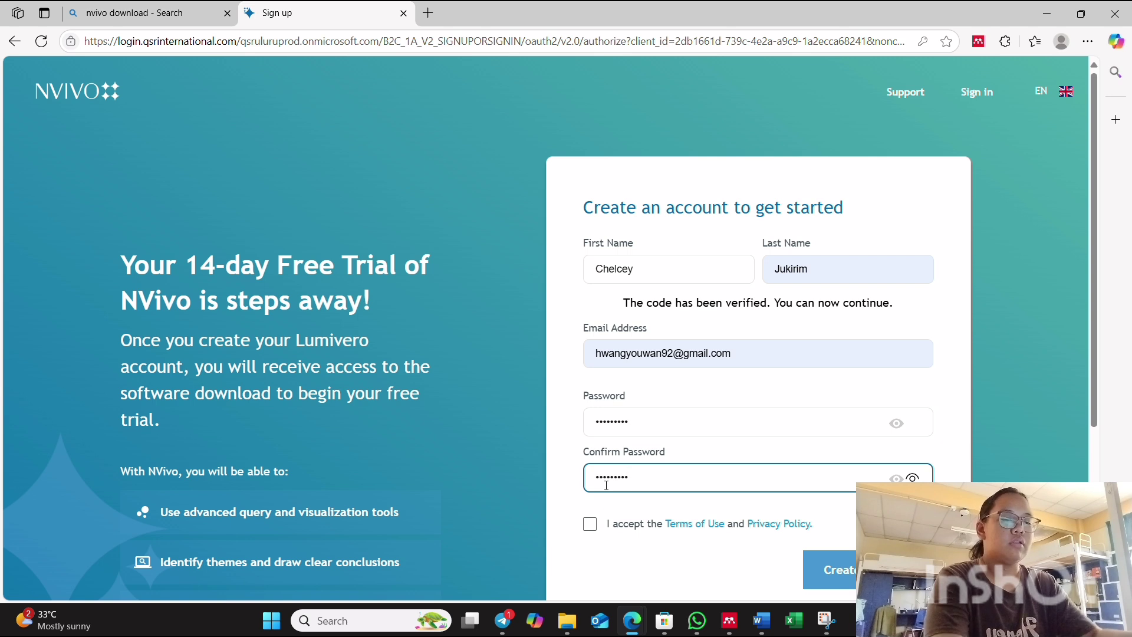
click(590, 525)
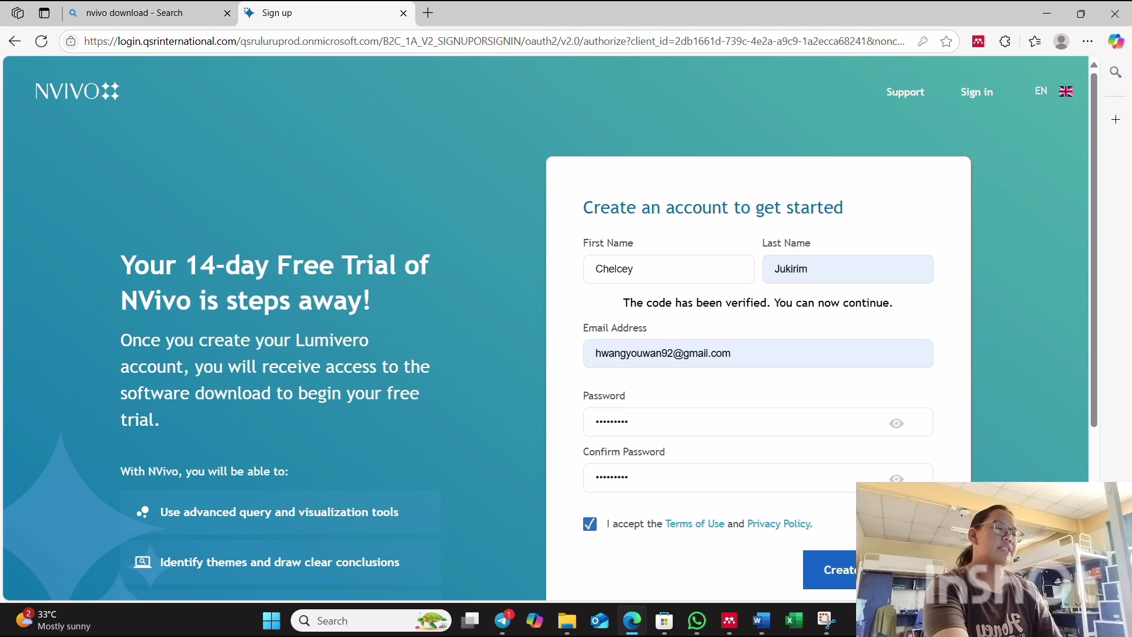
click(831, 569)
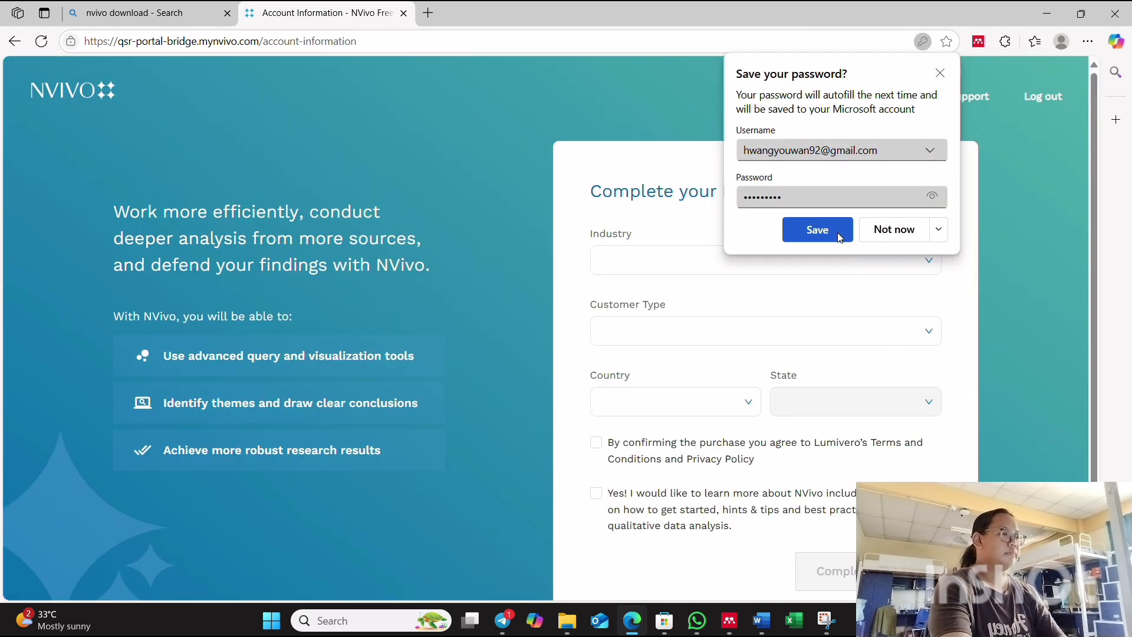
Save the password in the browser; set industry Academic, customer type Individual, country Malaysia.
click(838, 234)
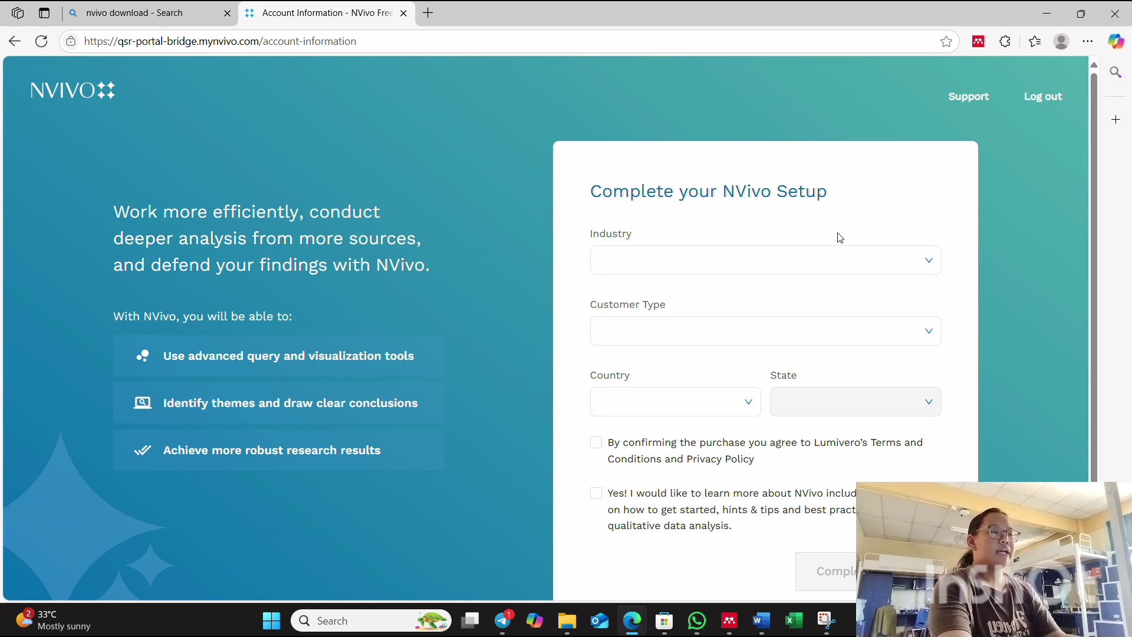
click(864, 275)
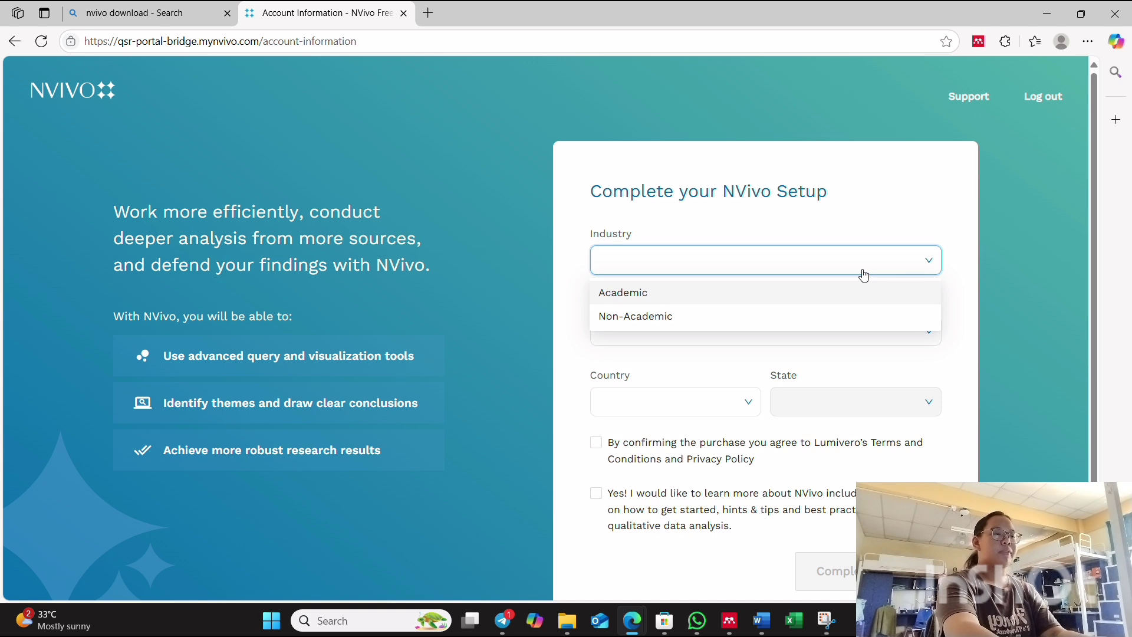
click(831, 302)
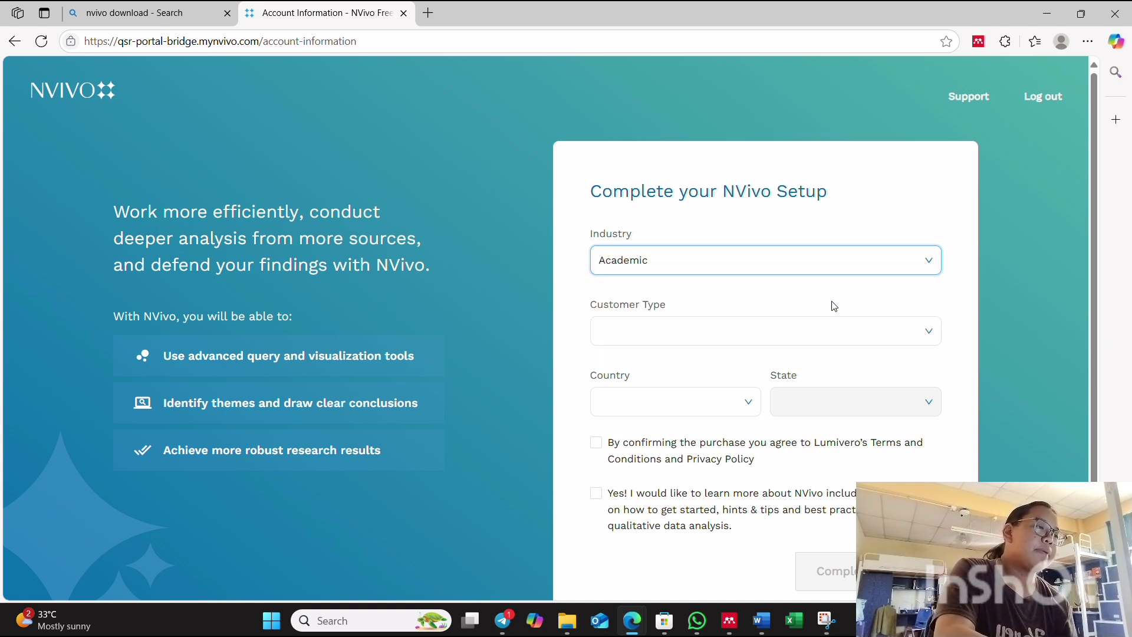
click(852, 340)
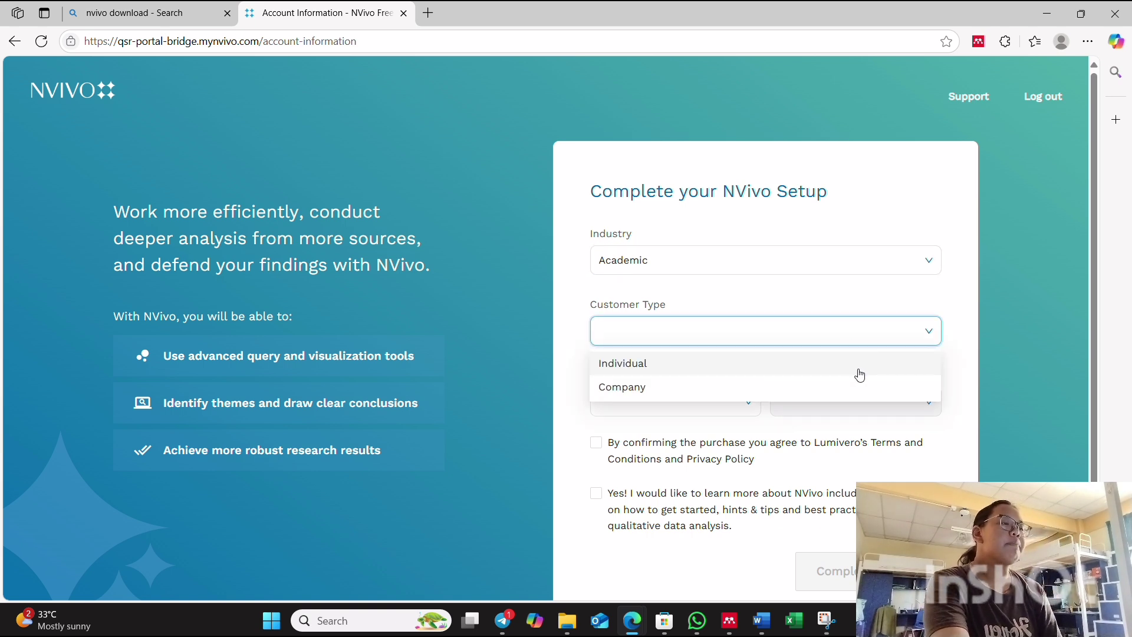
click(859, 374)
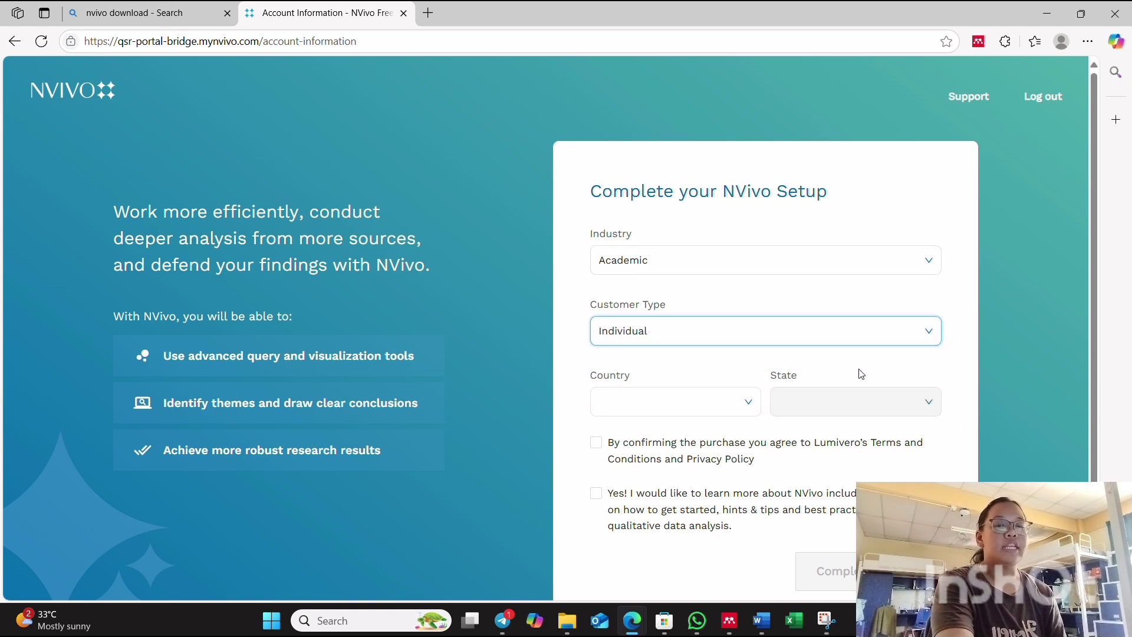
click(688, 405)
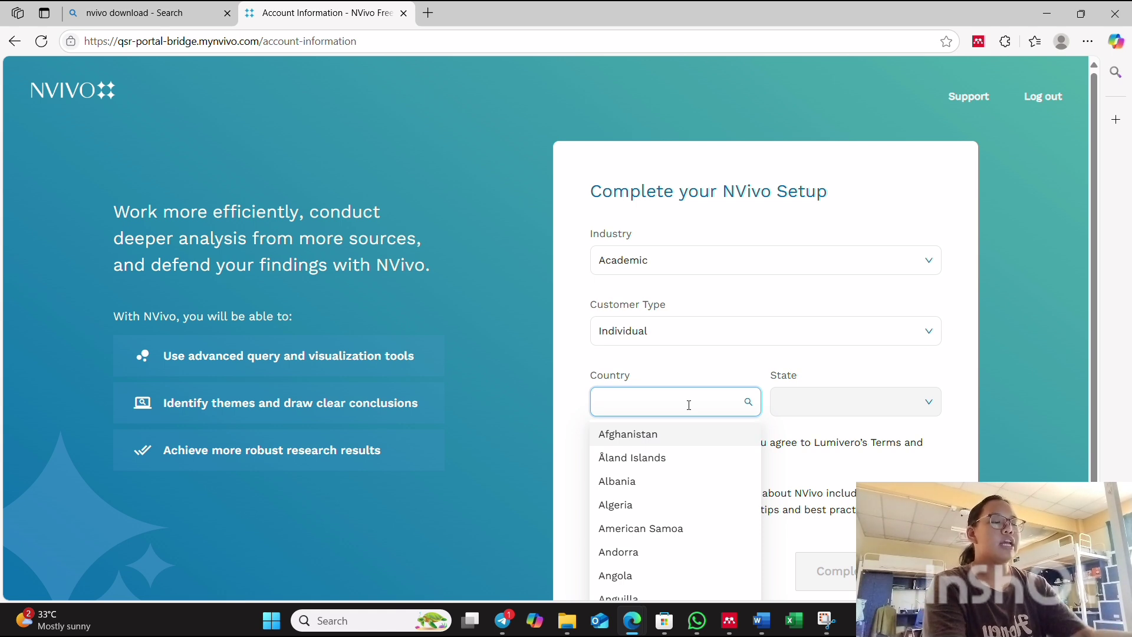
text(Mala)
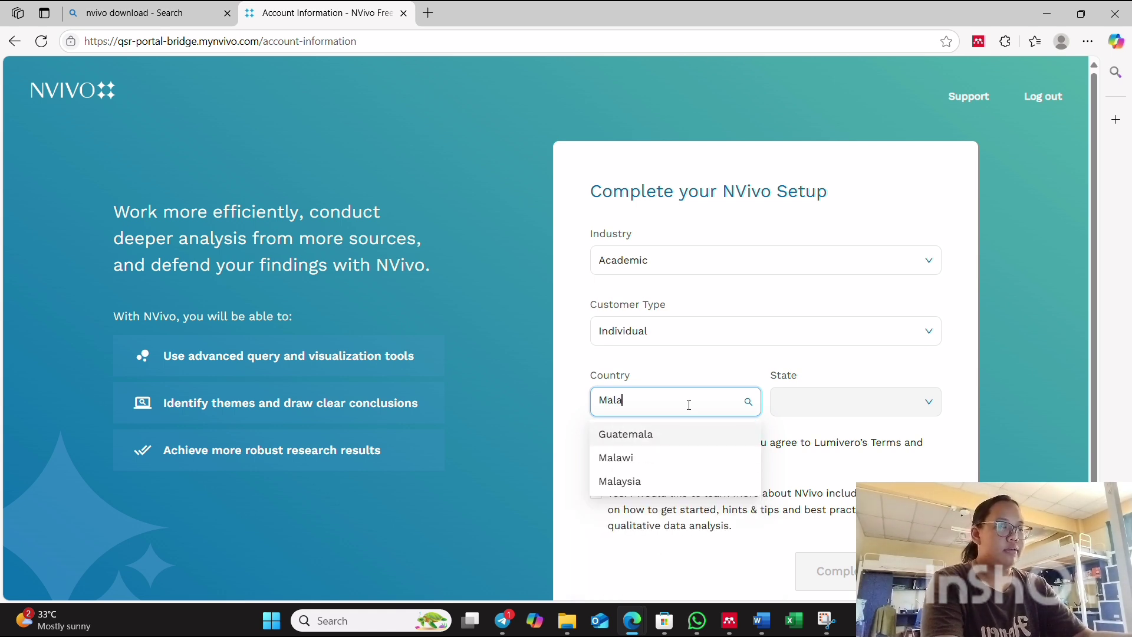
click(623, 488)
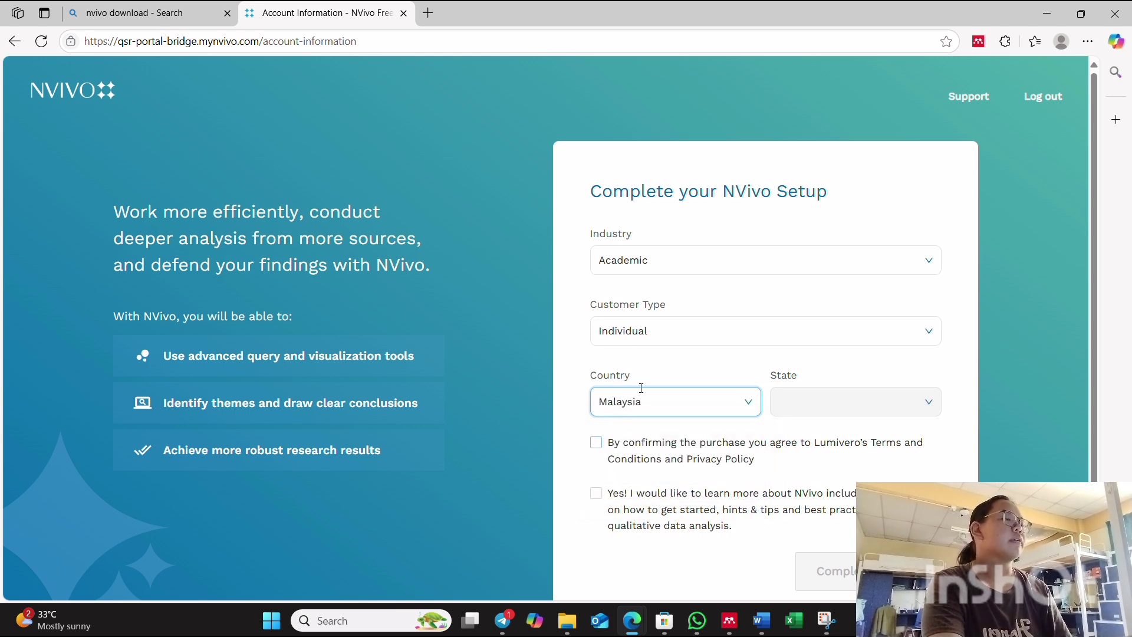
Accept the terms, opt into NVivo tips and news, and submit the setup form.
click(598, 445)
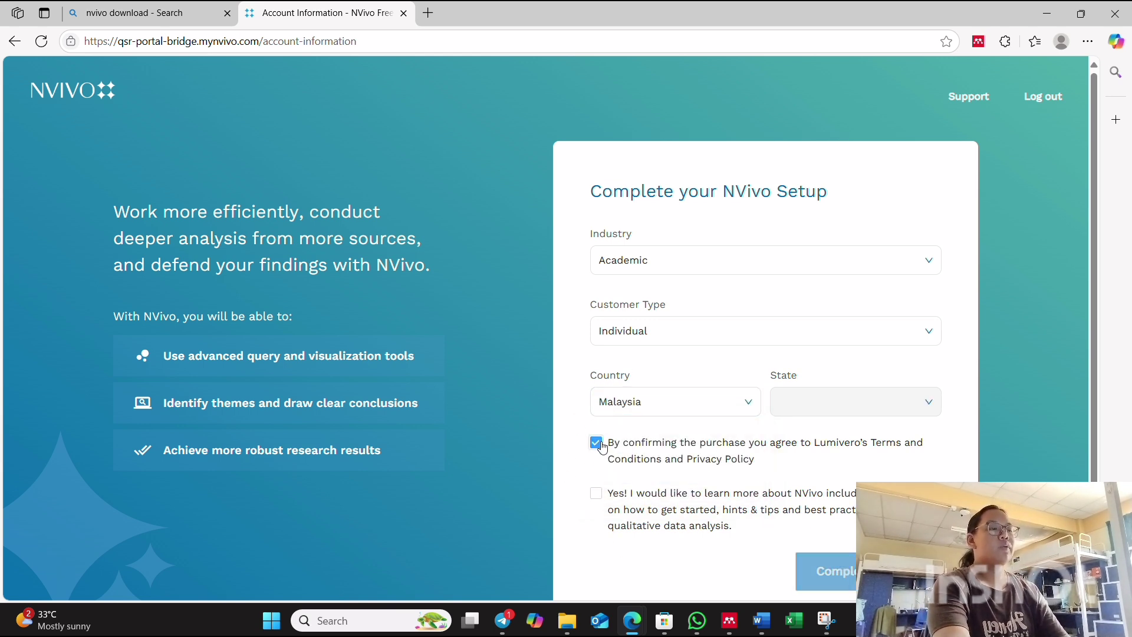
click(598, 497)
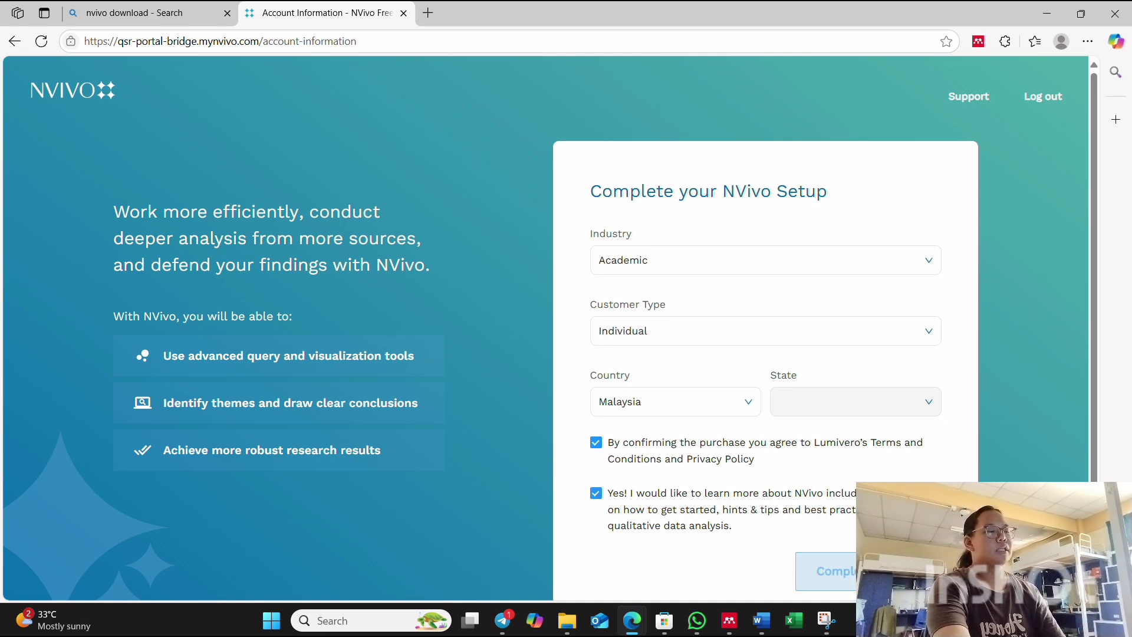
click(872, 571)
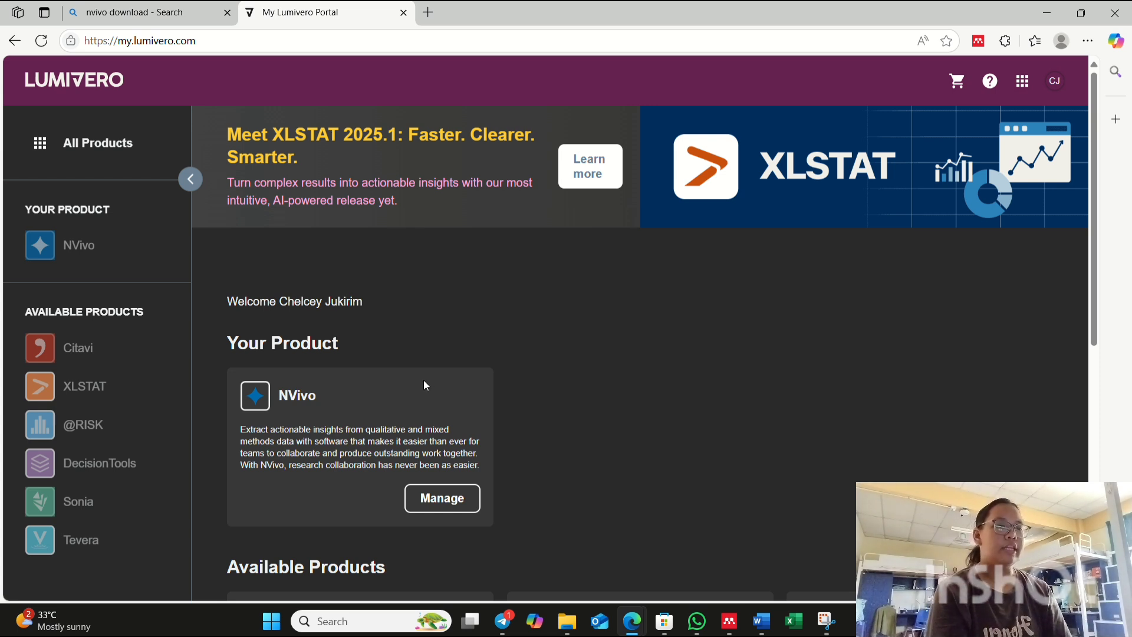
Download the NVivo for Windows installer (NVivo.x64 (1).exe) and run it.
click(145, 252)
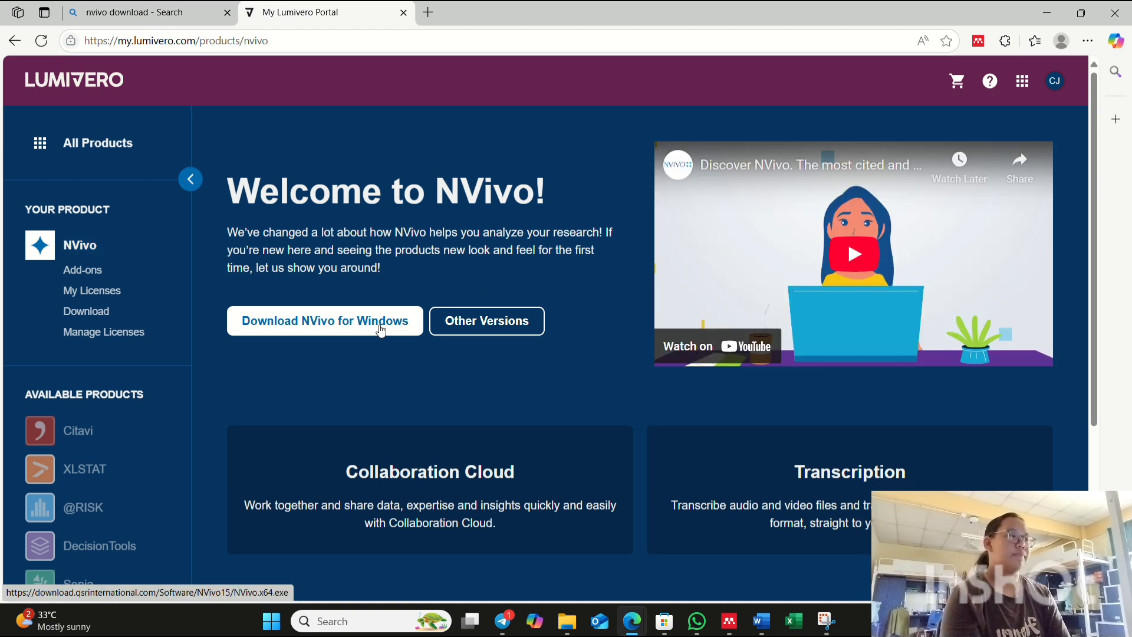
click(380, 327)
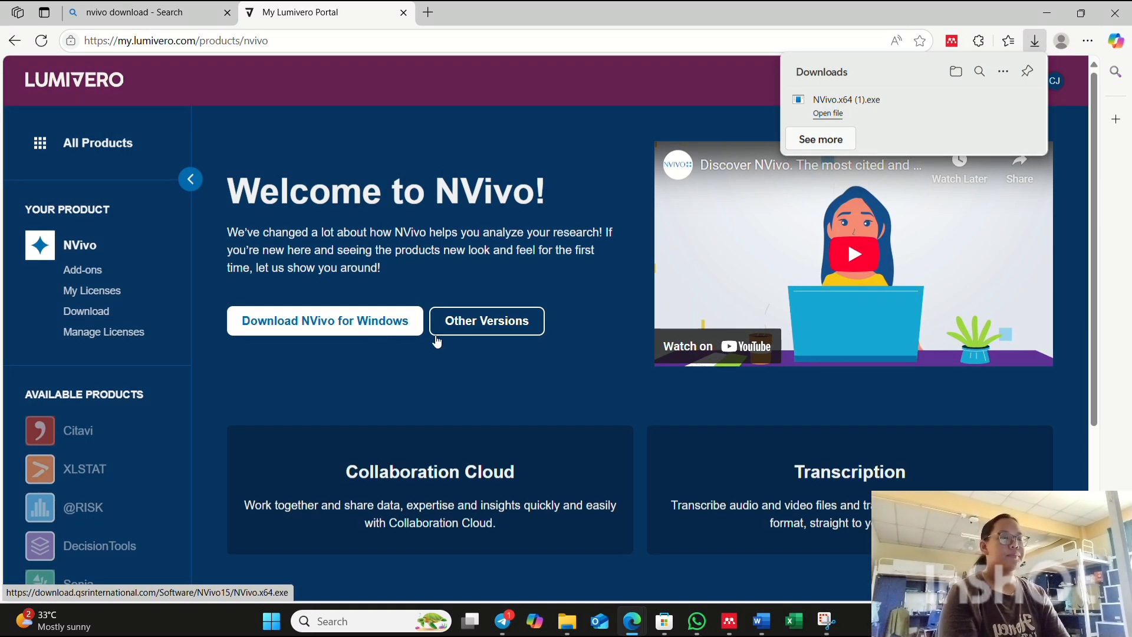
click(823, 115)
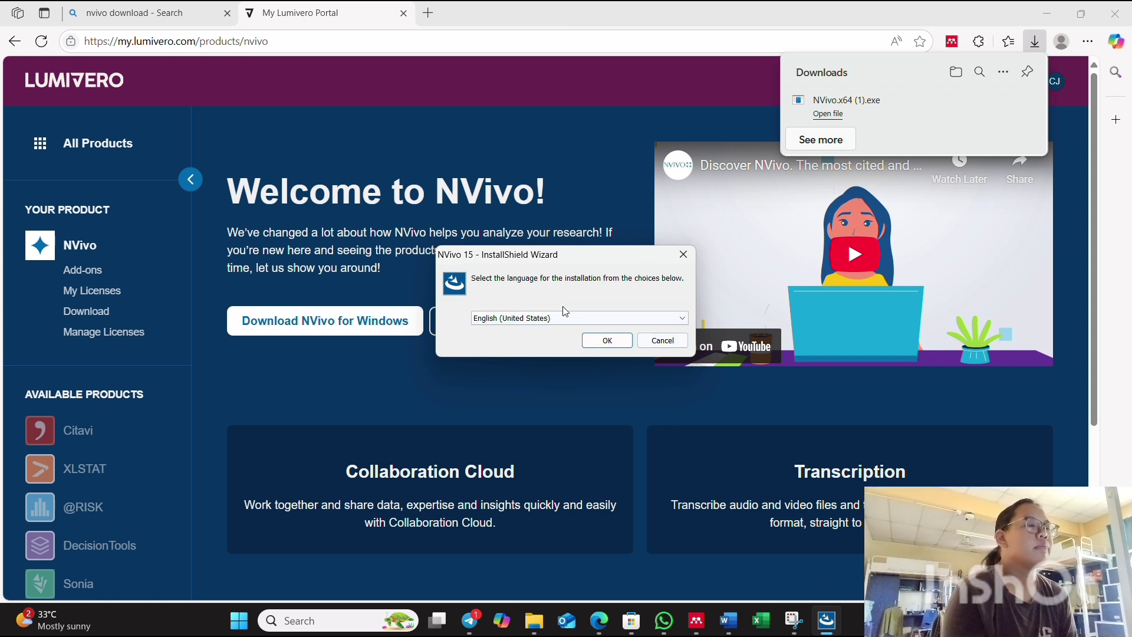
Choose English (United States) as the installer language and accept the license agreement.
click(598, 343)
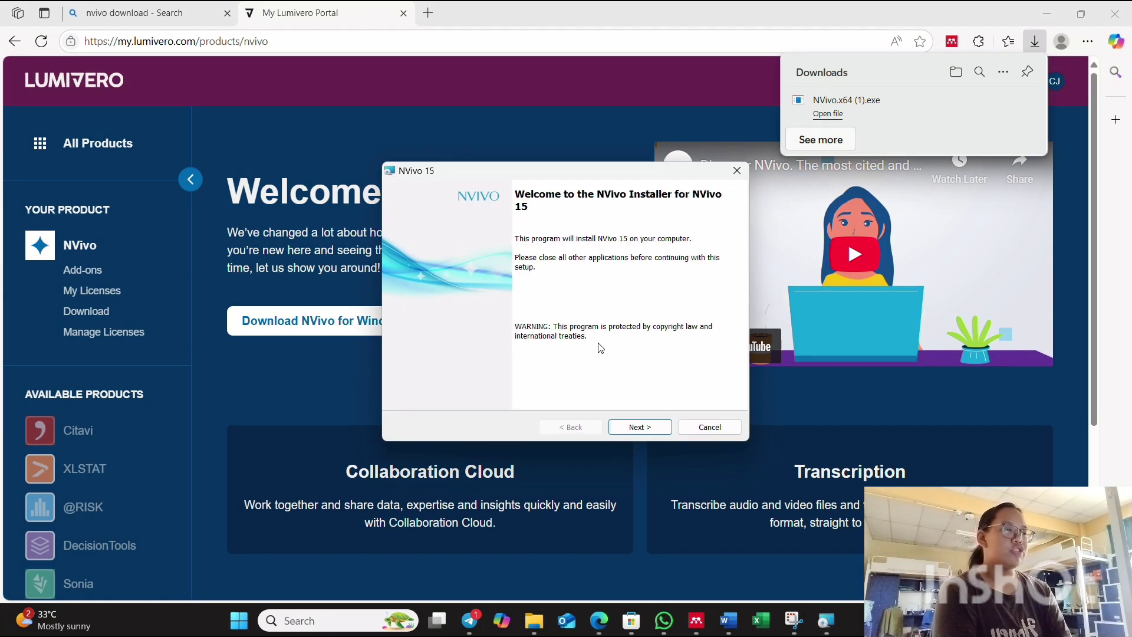
click(658, 431)
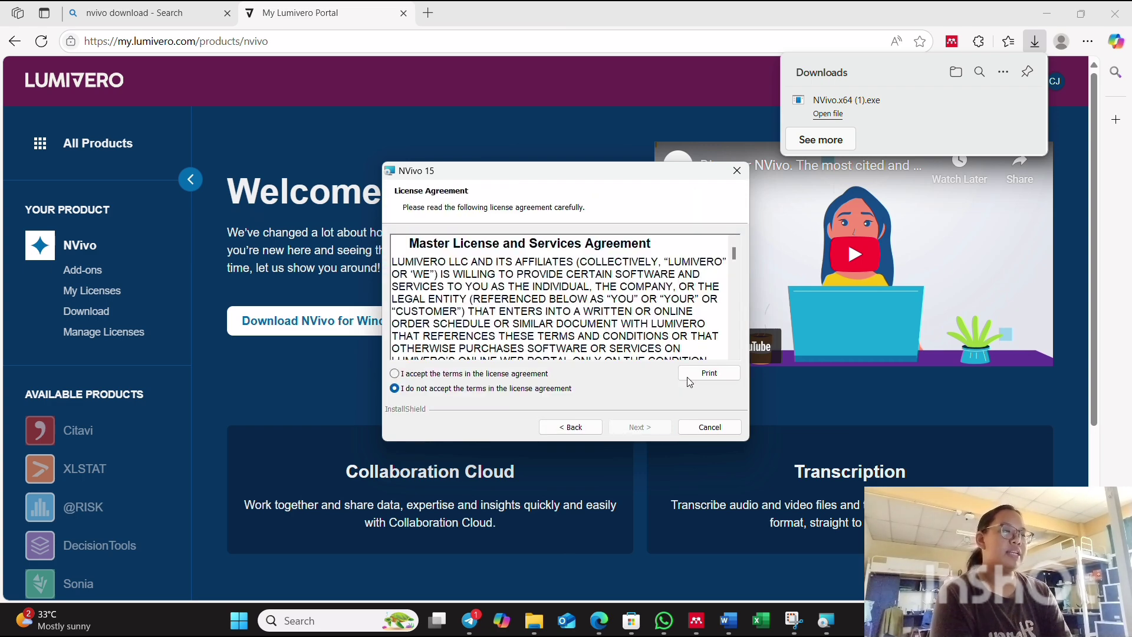
drag(734, 255, 738, 344)
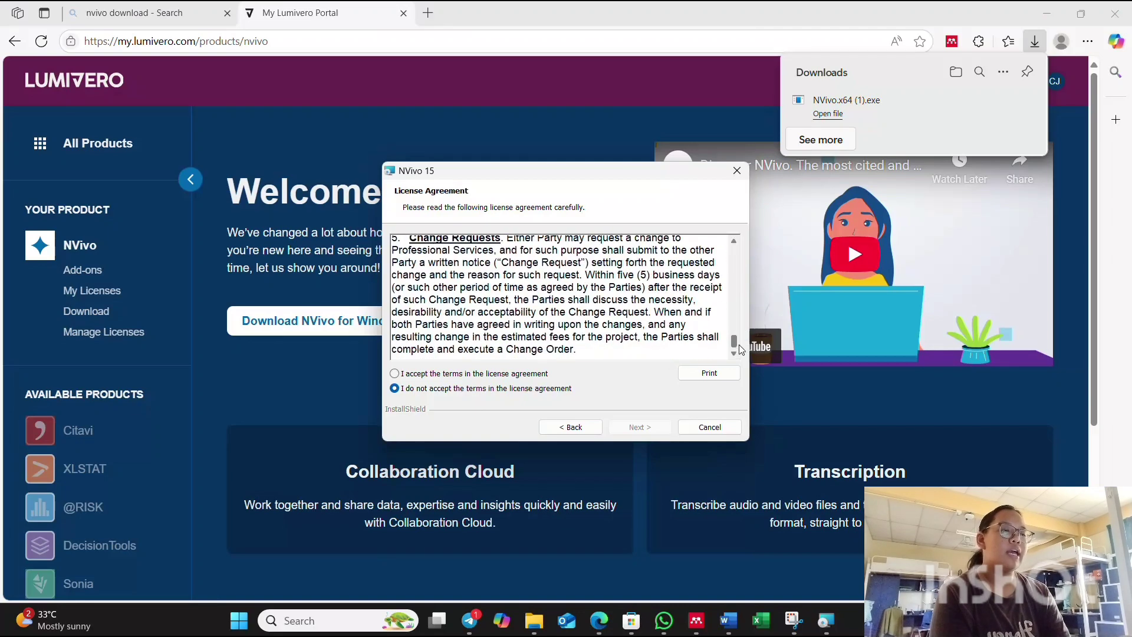
click(394, 373)
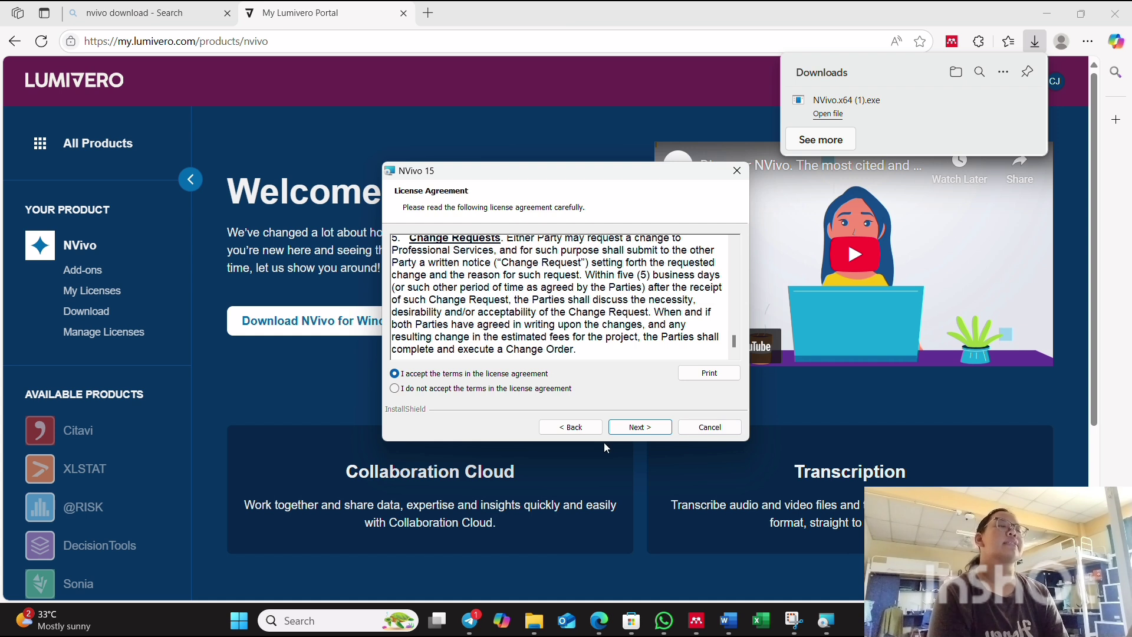
click(633, 427)
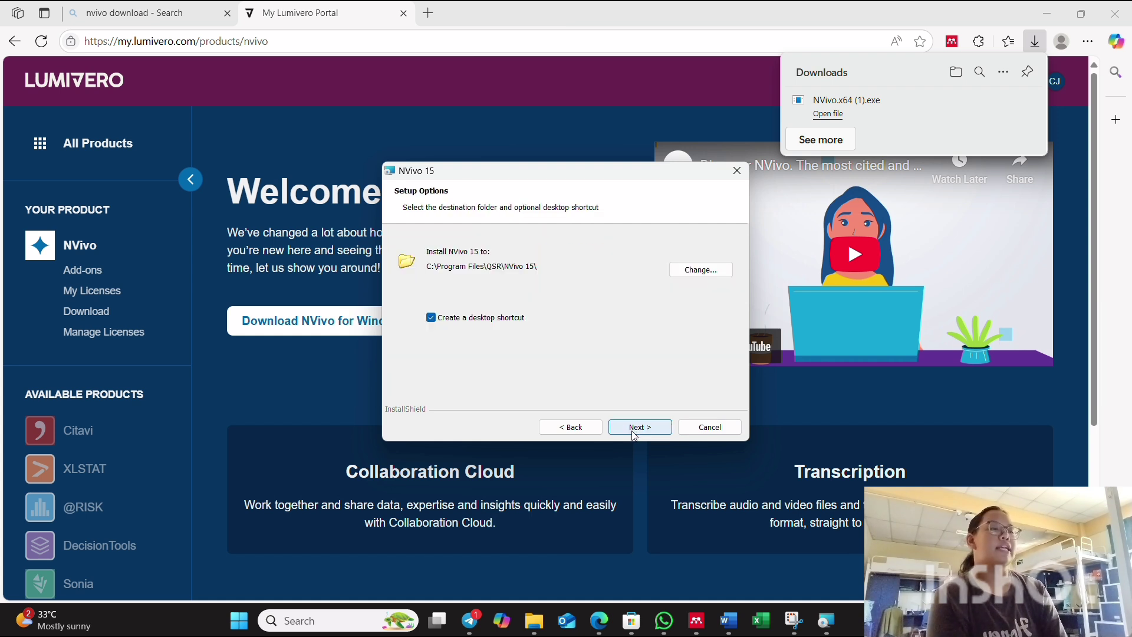
Keep the default folder, desktop shortcut and NCapture for Chrome, then install NVivo 15 to completion.
click(633, 431)
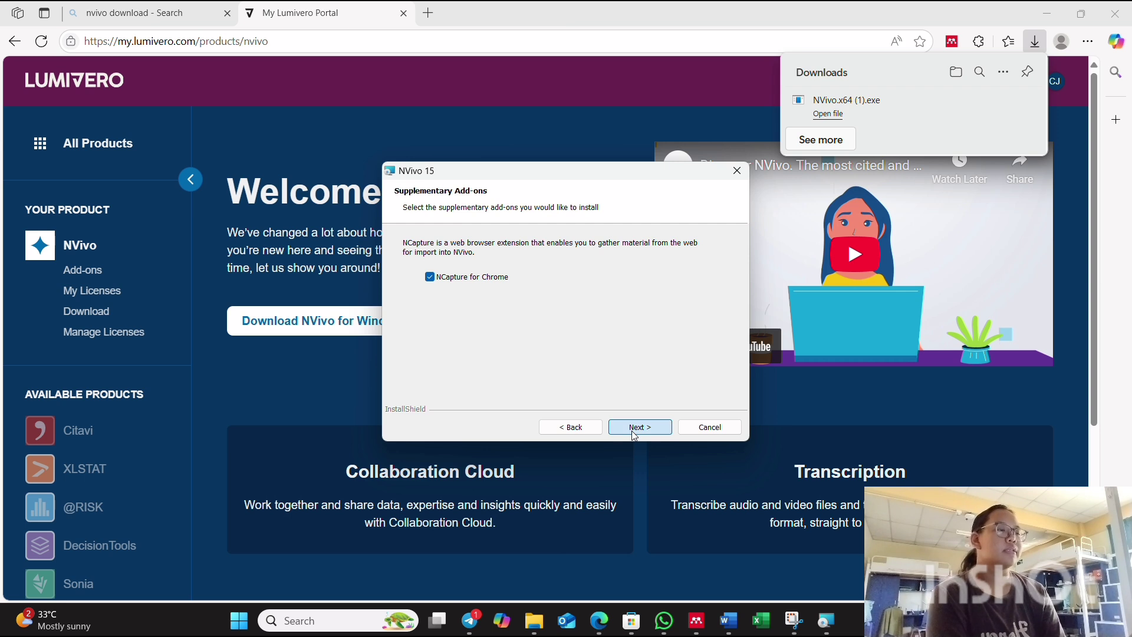
click(633, 431)
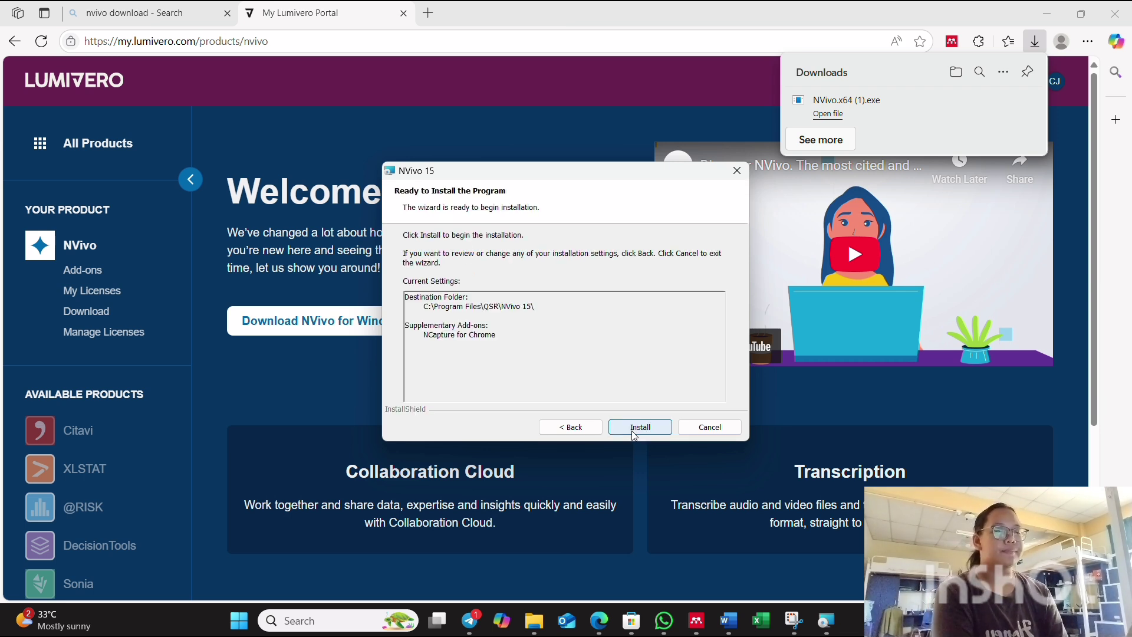
click(632, 430)
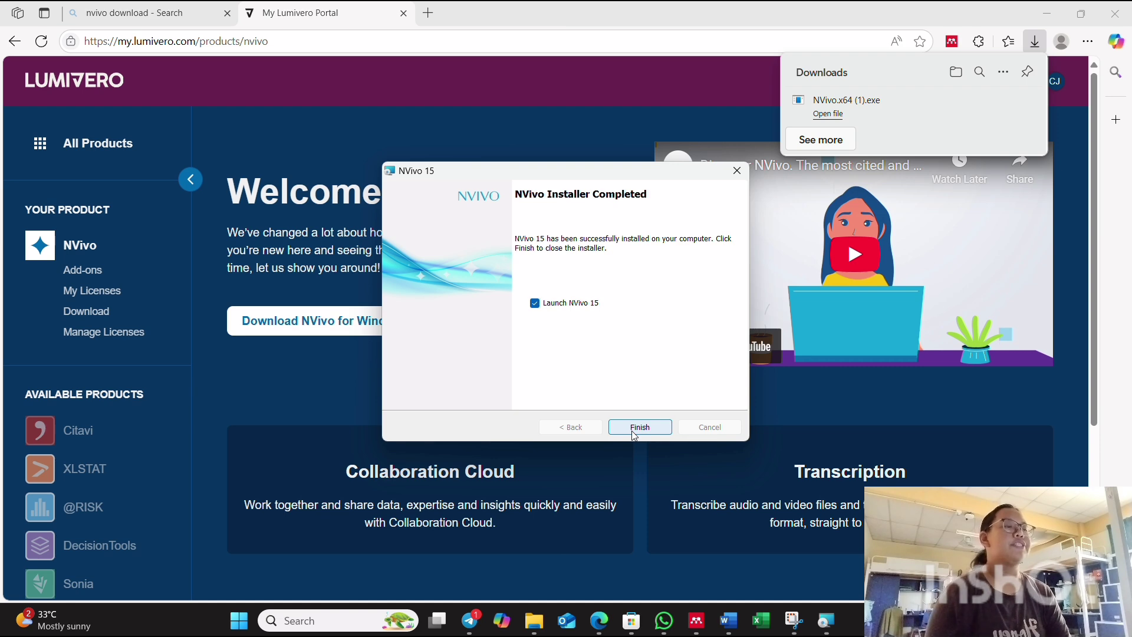
click(632, 430)
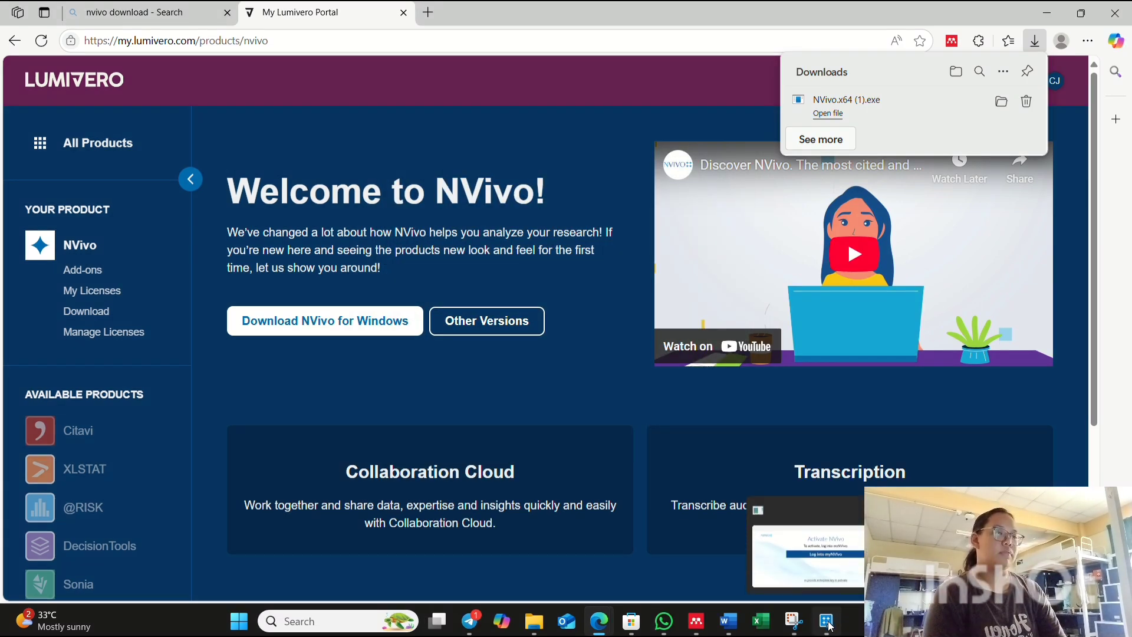
Sign in to myNVivo, start the 14-day trial, and bring up the NVivo start screen.
click(828, 625)
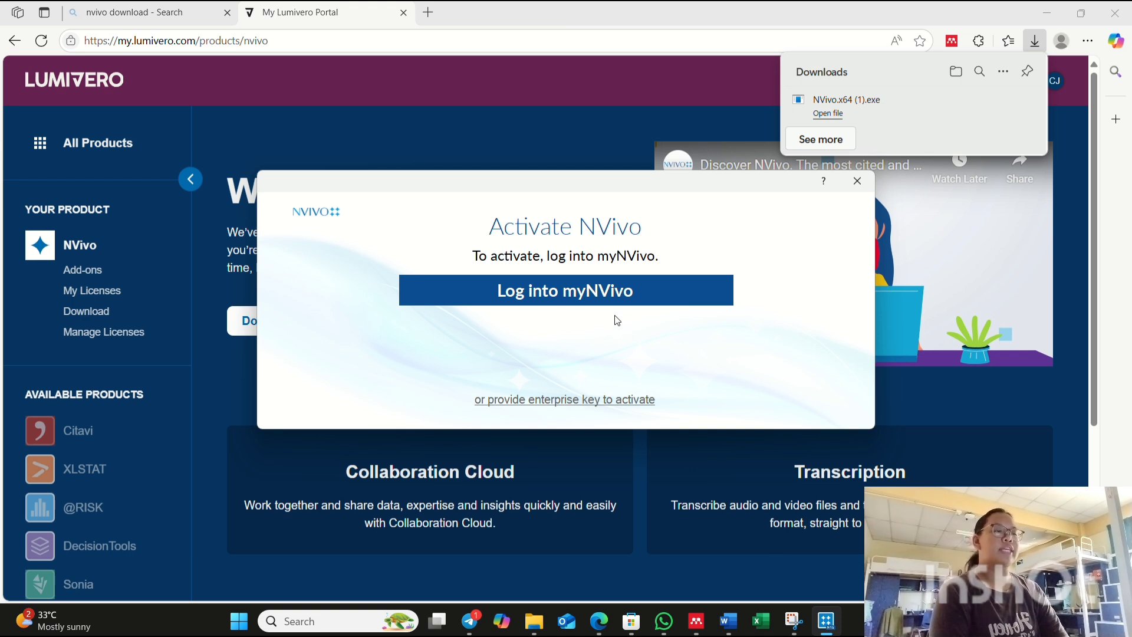
click(597, 293)
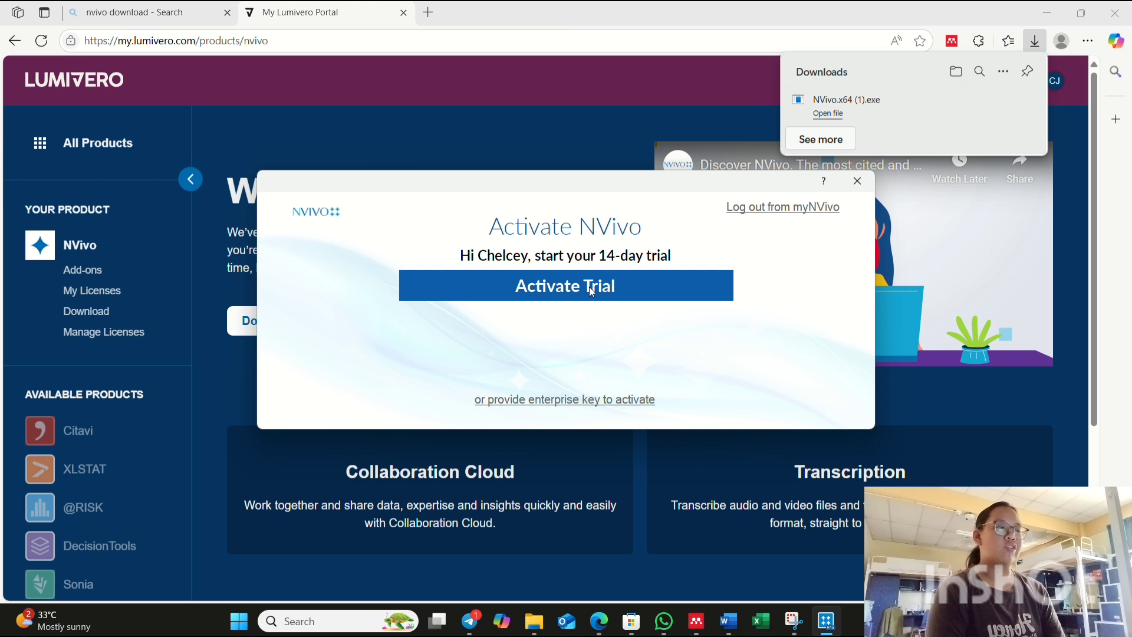
click(600, 299)
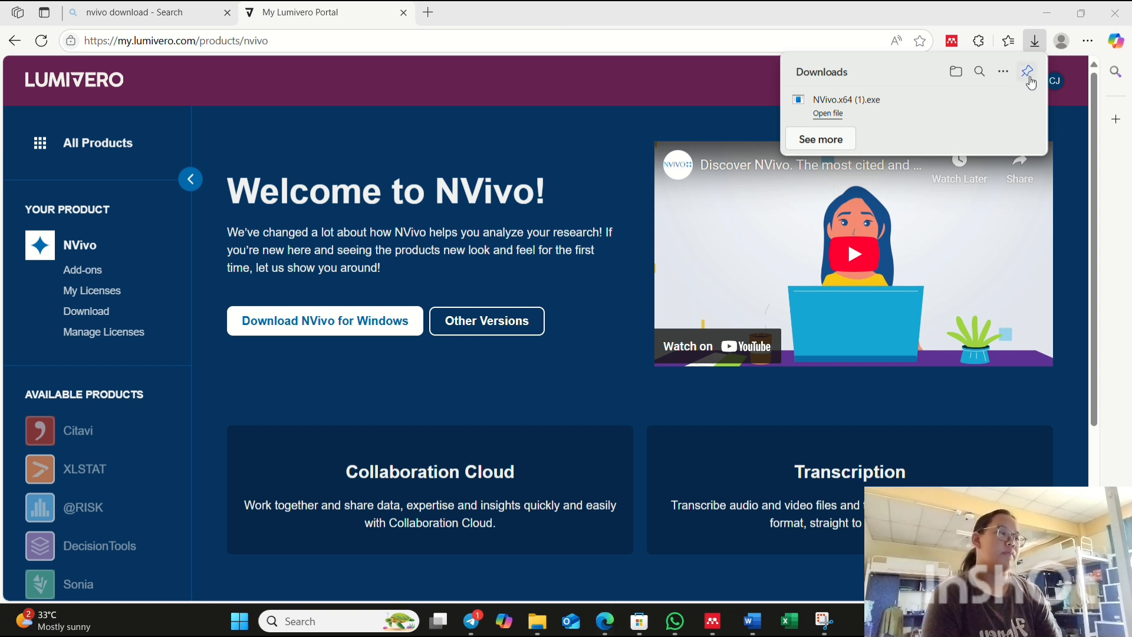
mouse_move(825, 629)
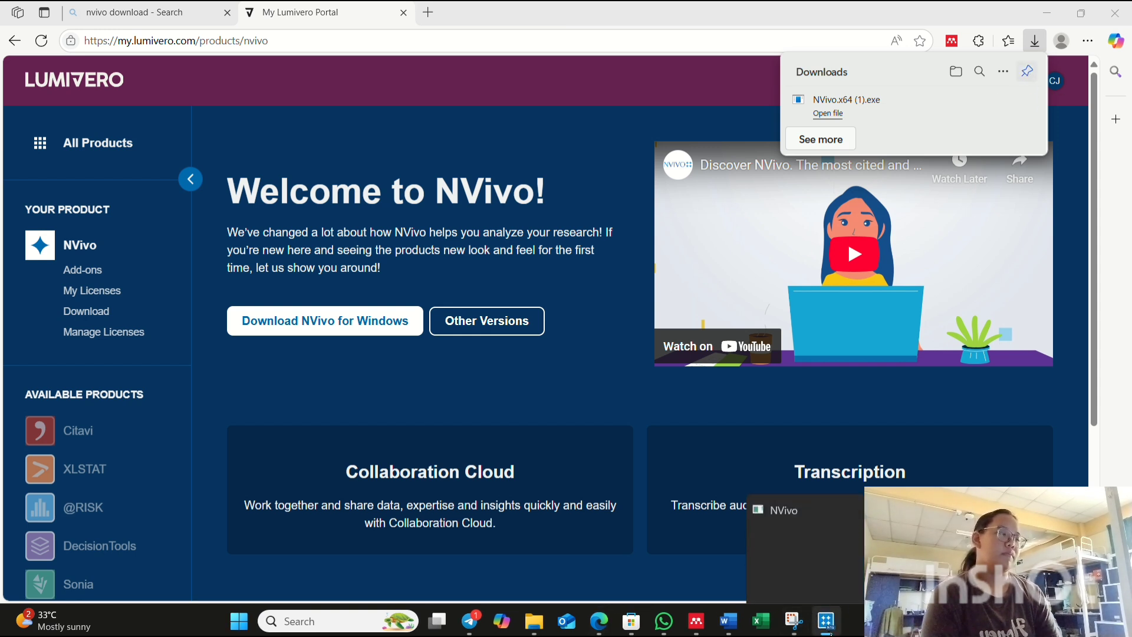
click(831, 633)
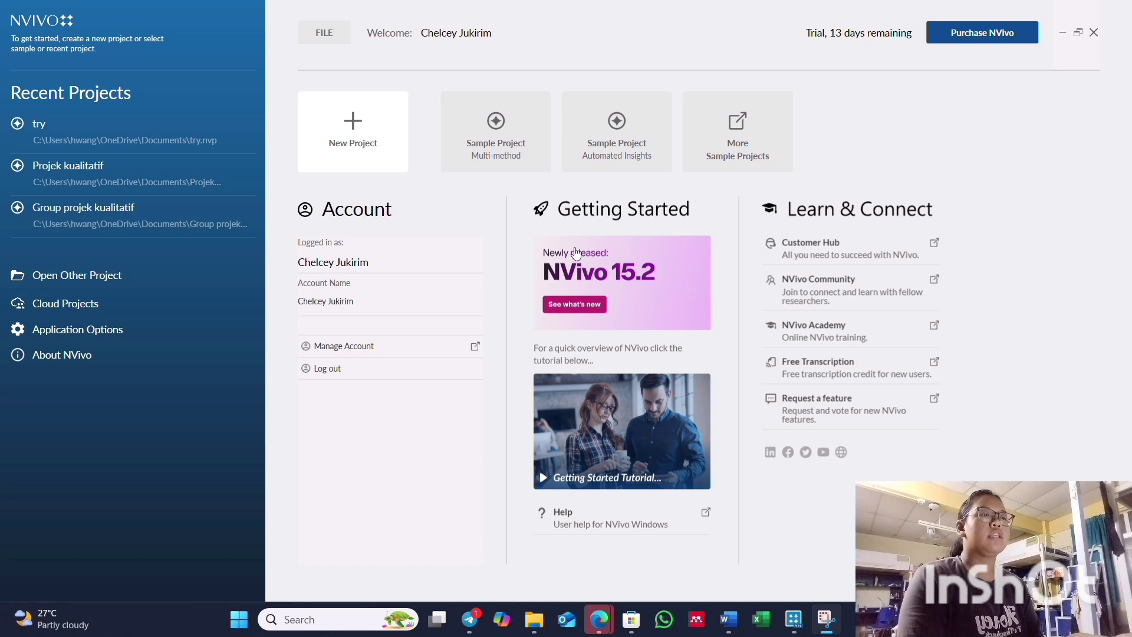
Create a new project titled PT13803, overwriting the existing PT13803.nvp file.
click(389, 128)
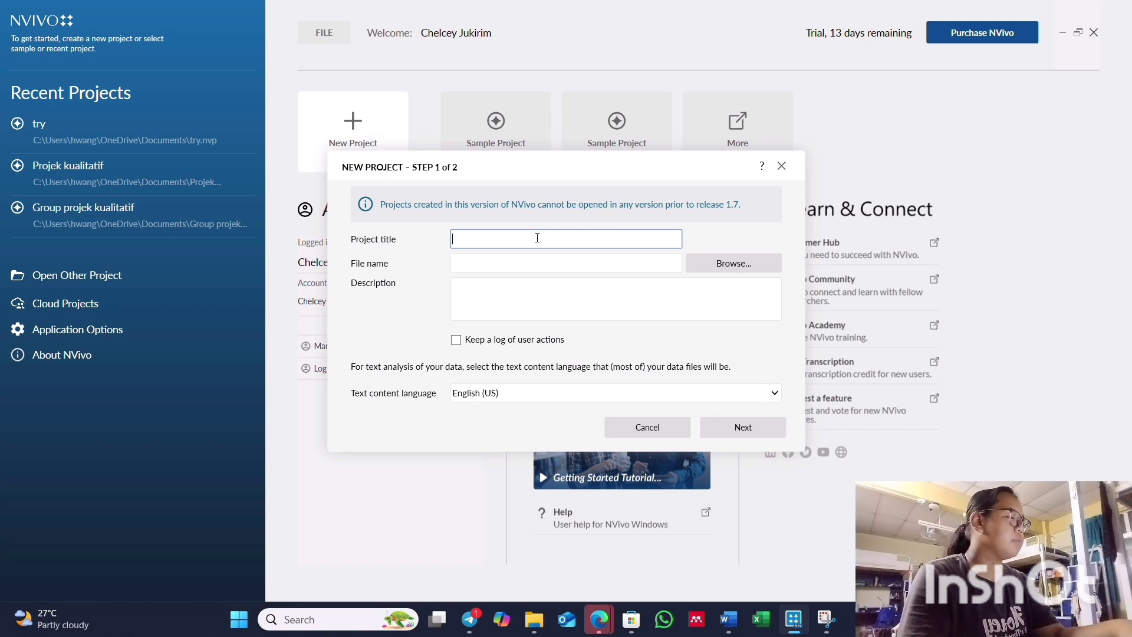
text(P)
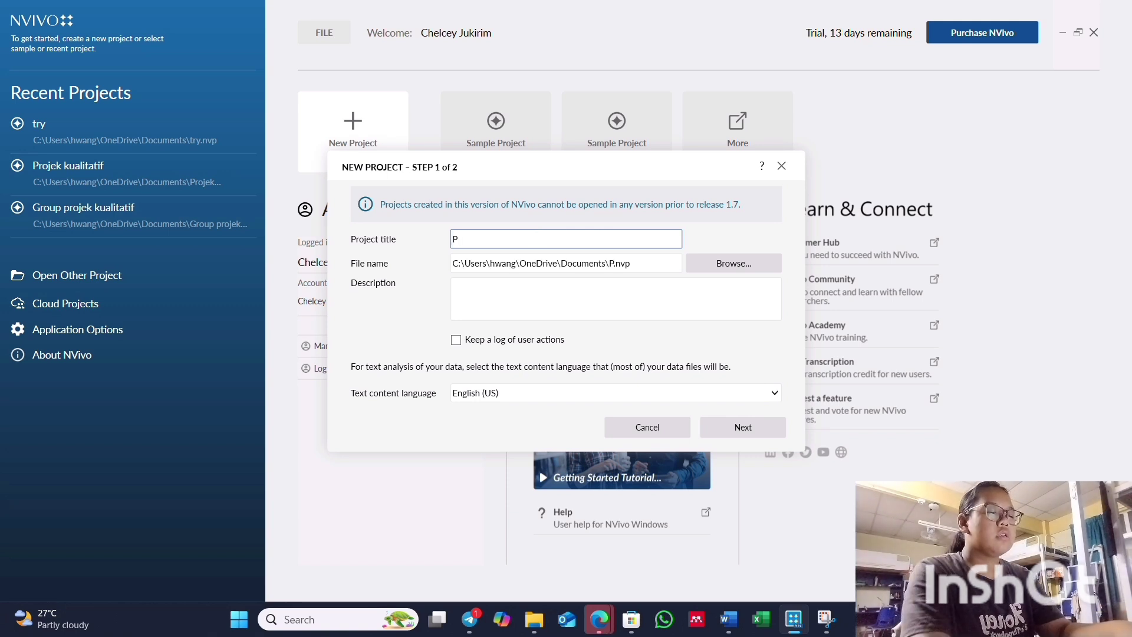
text(T1)
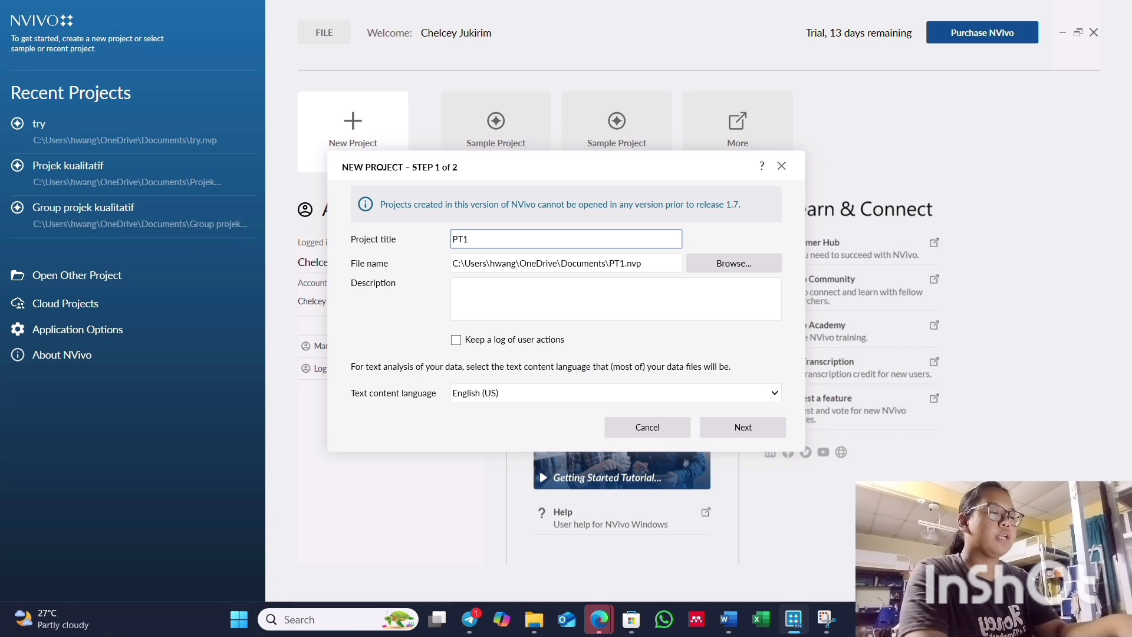
text(380)
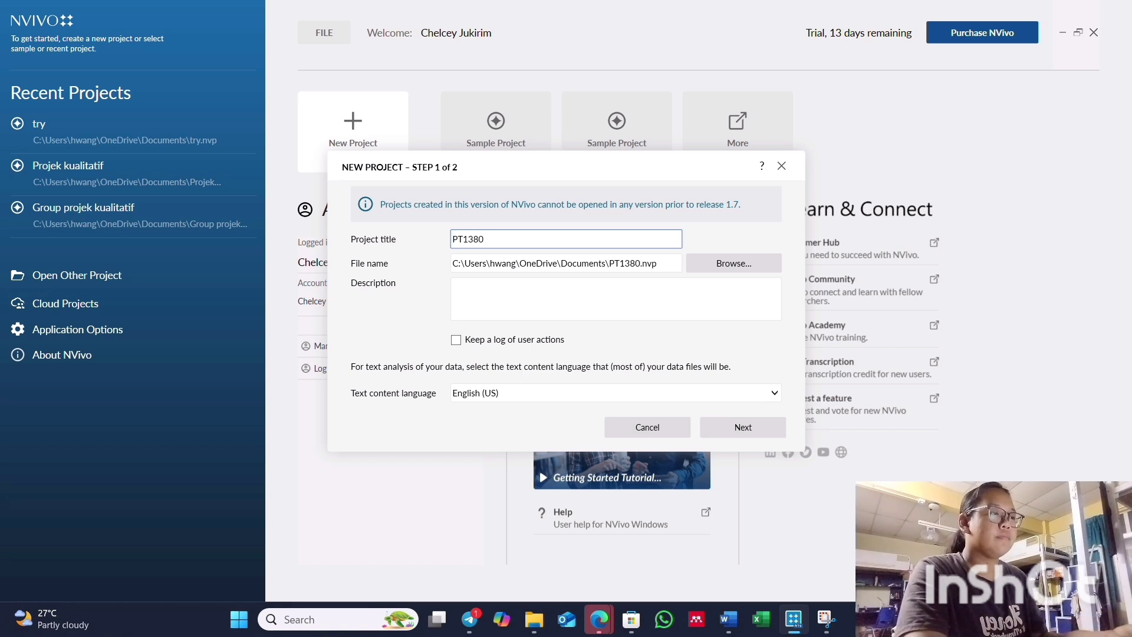
text(3)
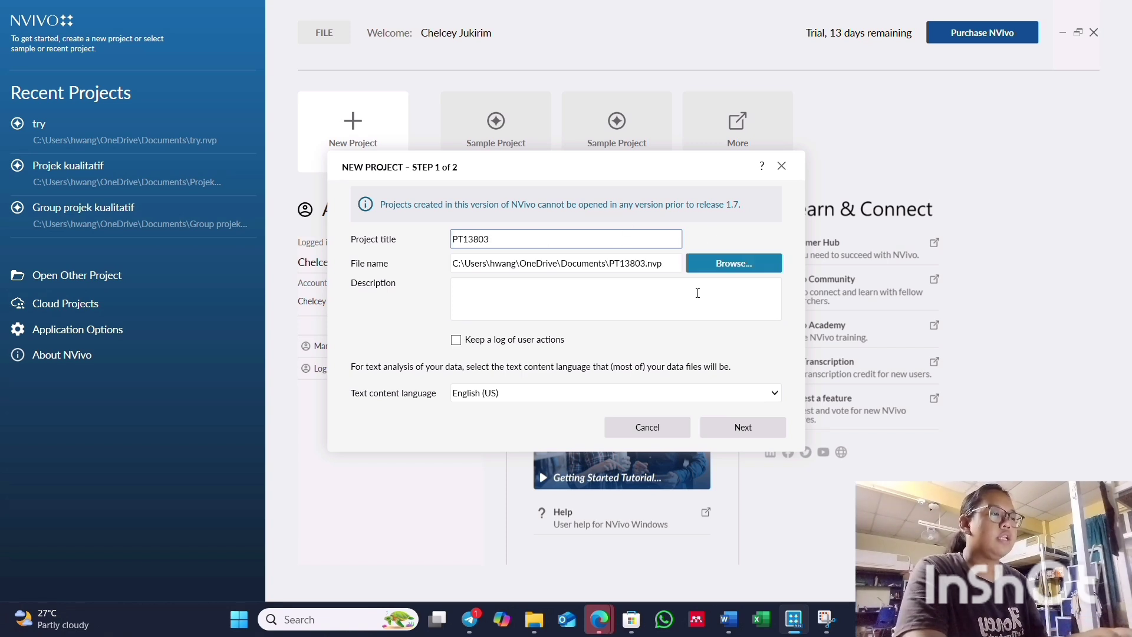
click(741, 427)
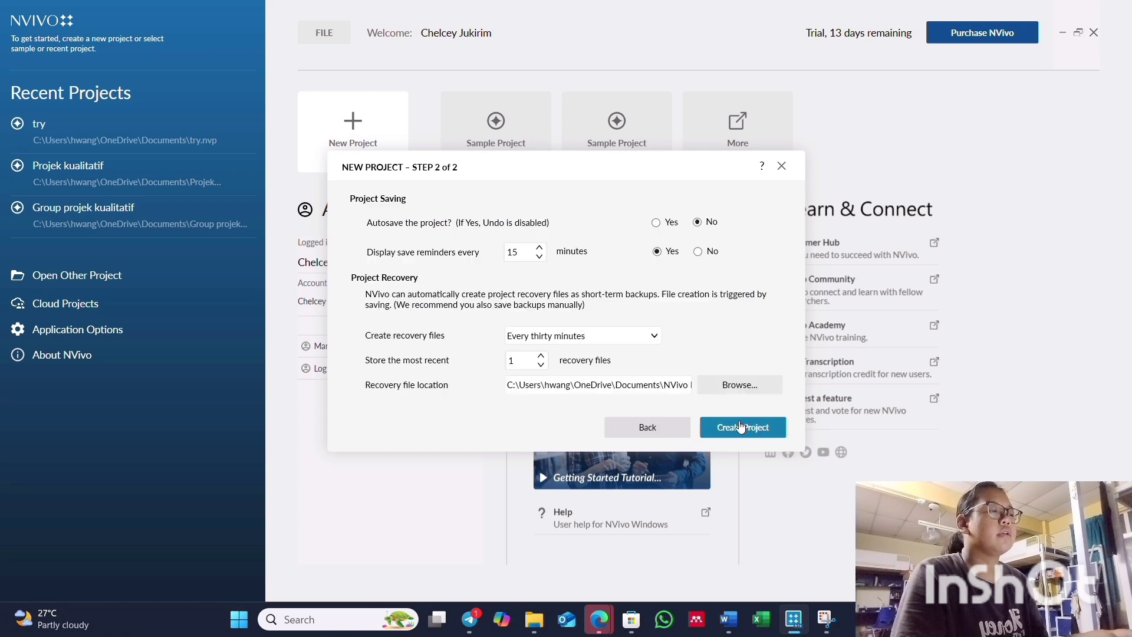
click(737, 429)
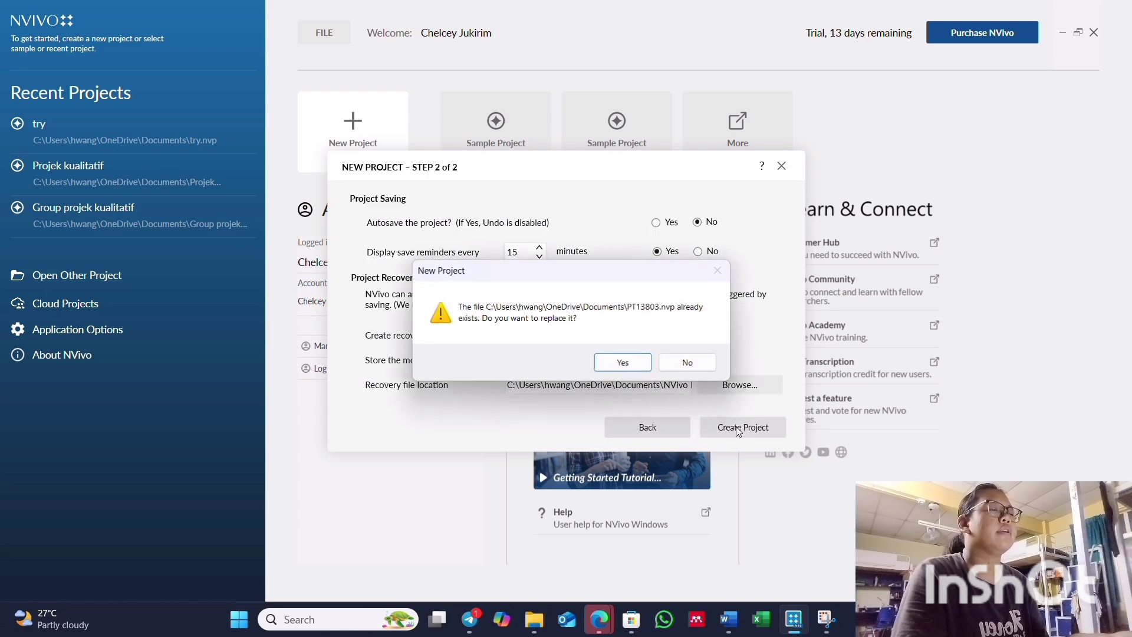
click(622, 364)
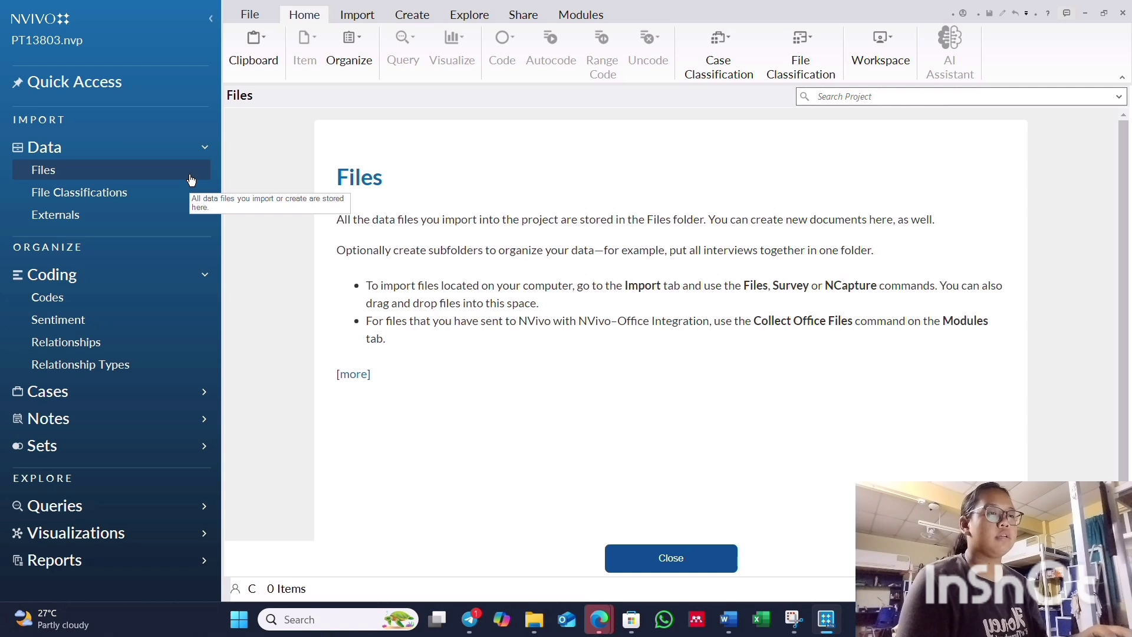
Add the subfolder 'Protokol Temu bual' beneath Files and switch into it.
right_click(191, 179)
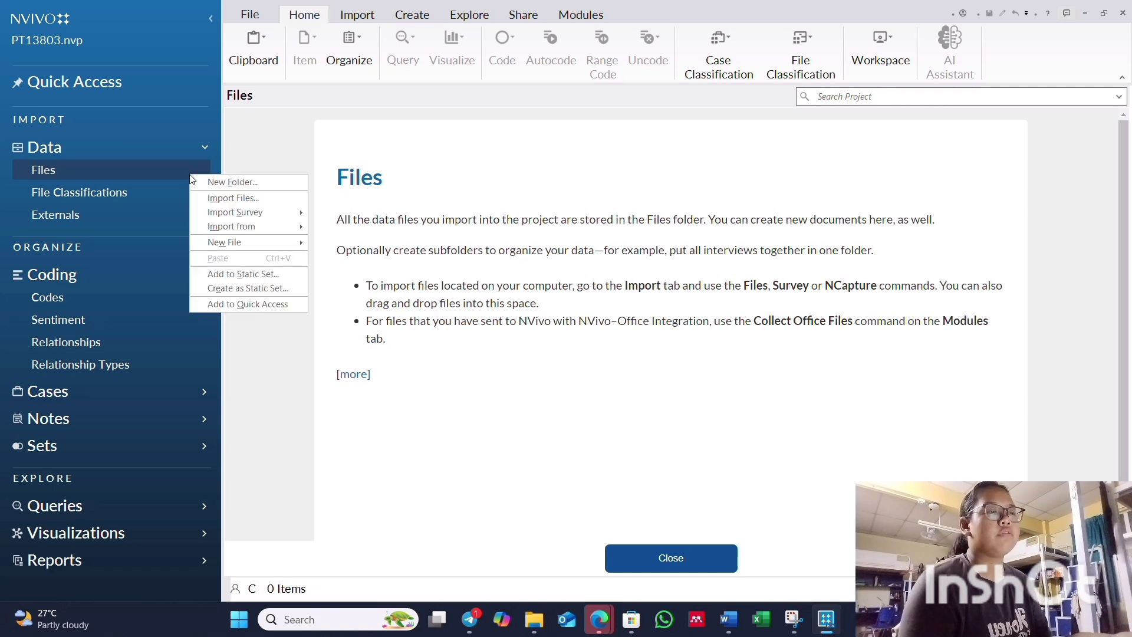
click(247, 183)
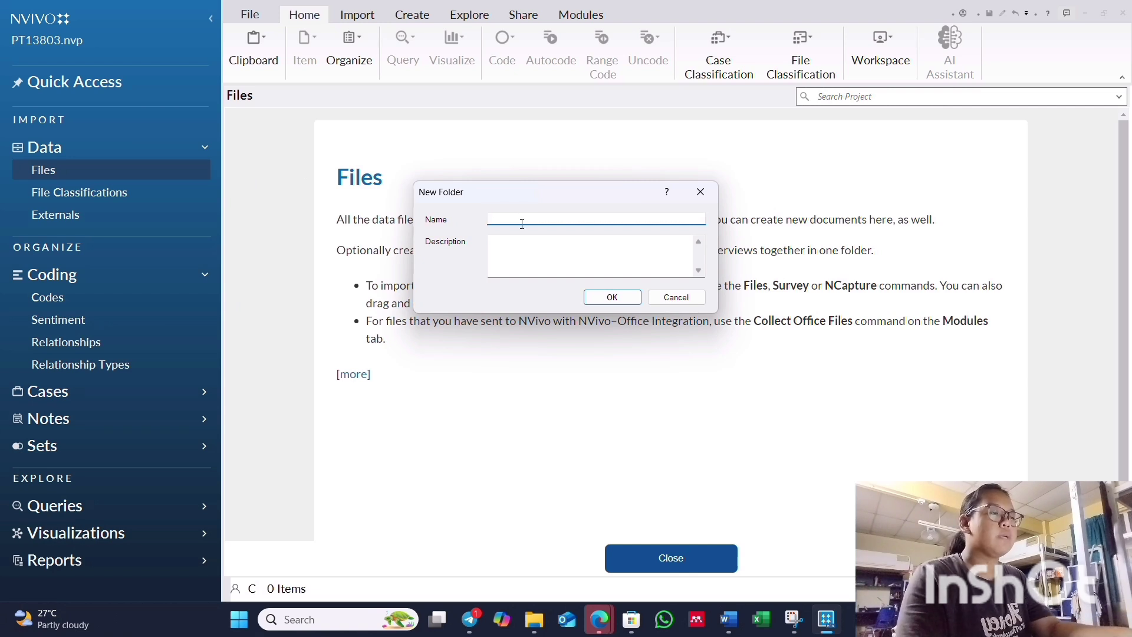
text(Pro)
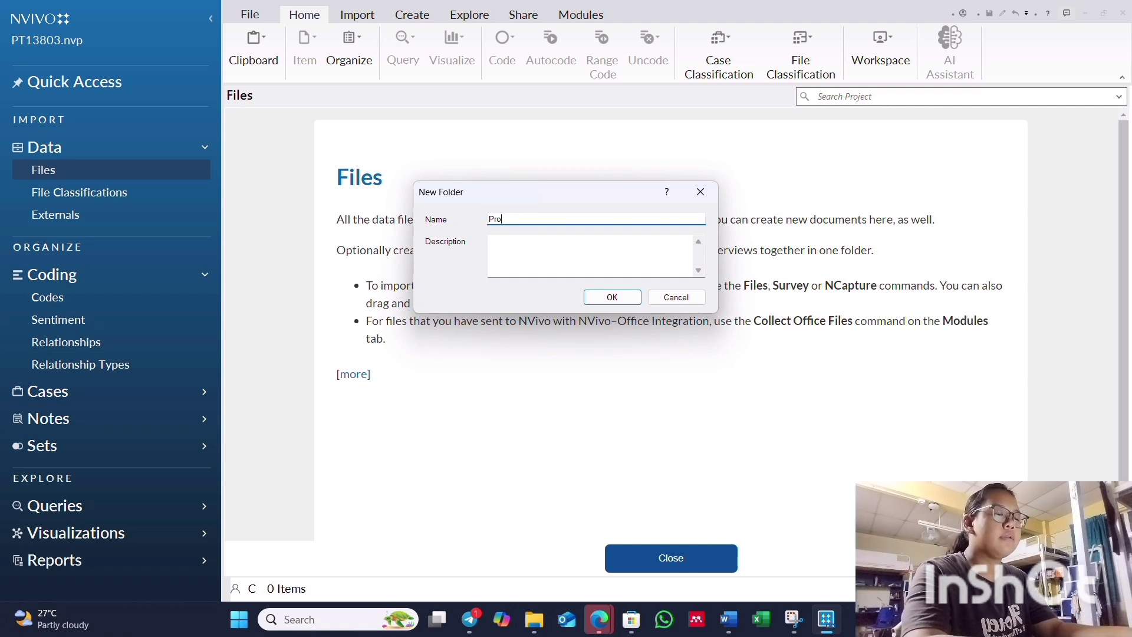
text(tok)
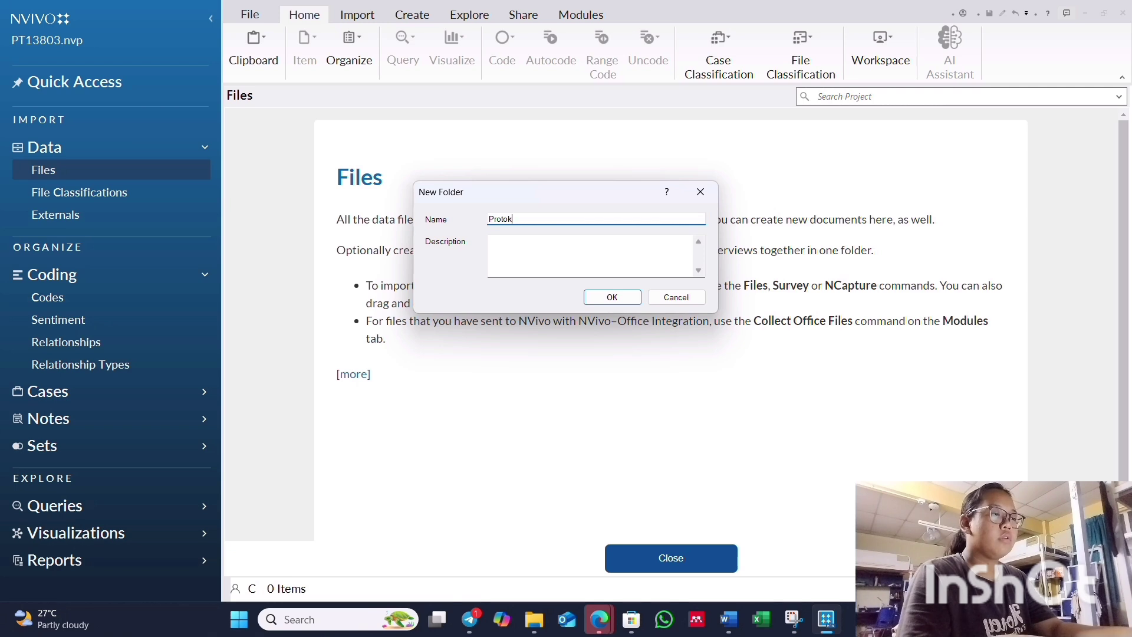
text(ol Te)
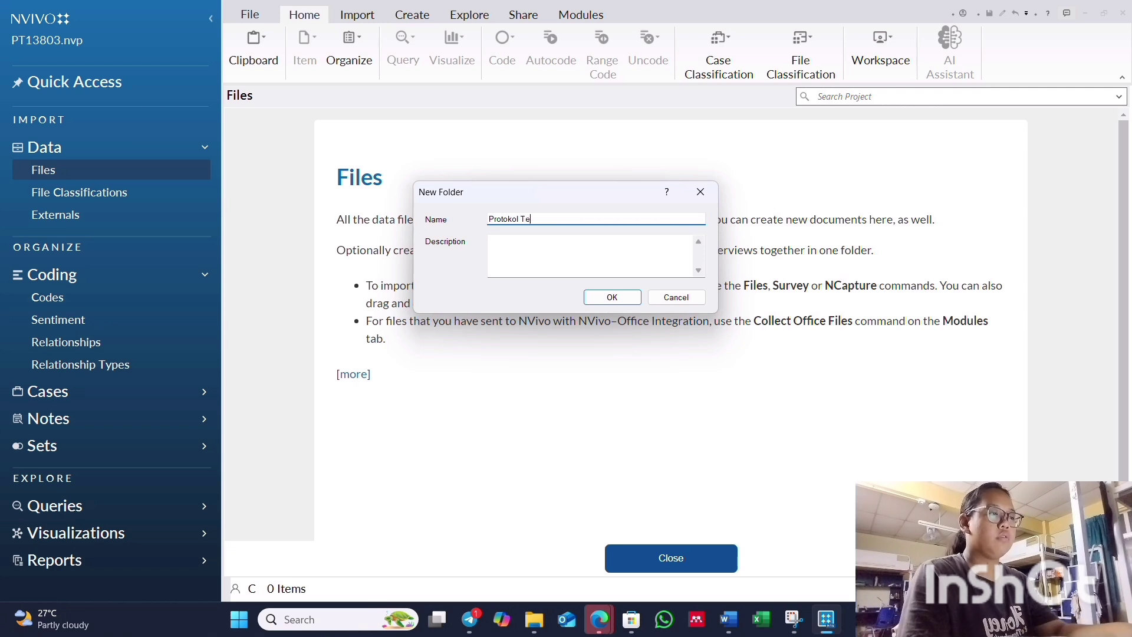
text(mu bua)
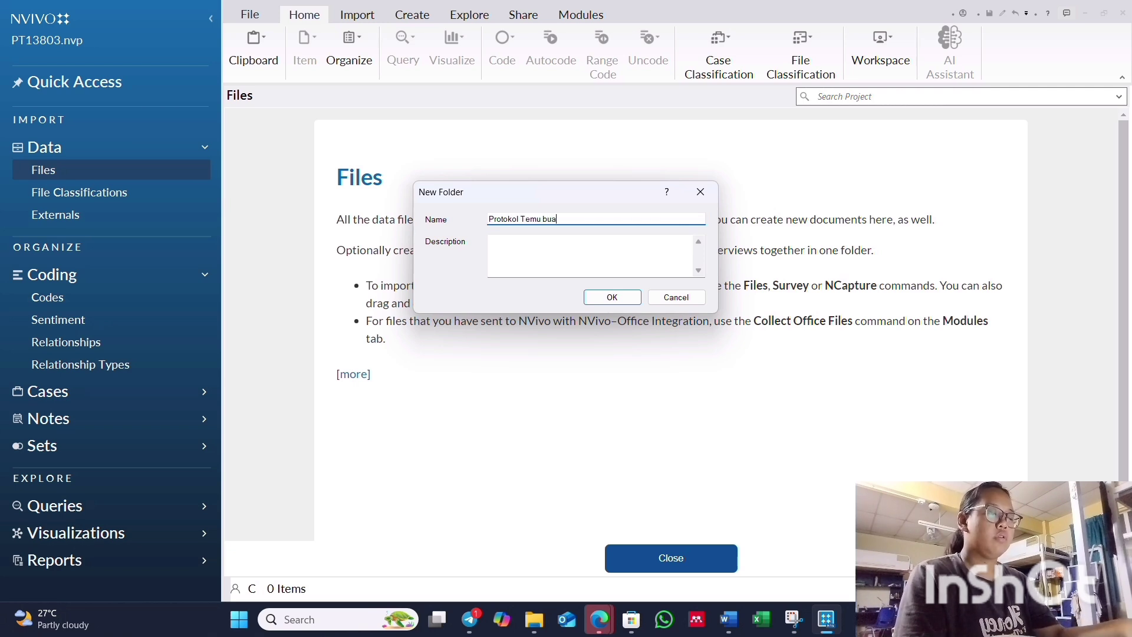
text(l)
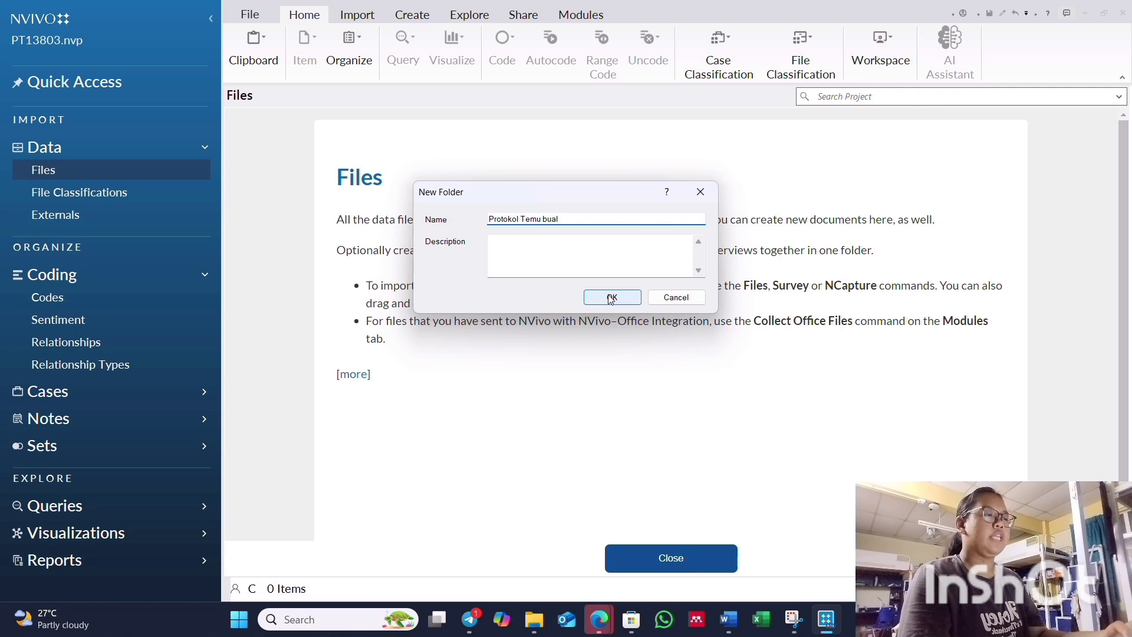
click(611, 298)
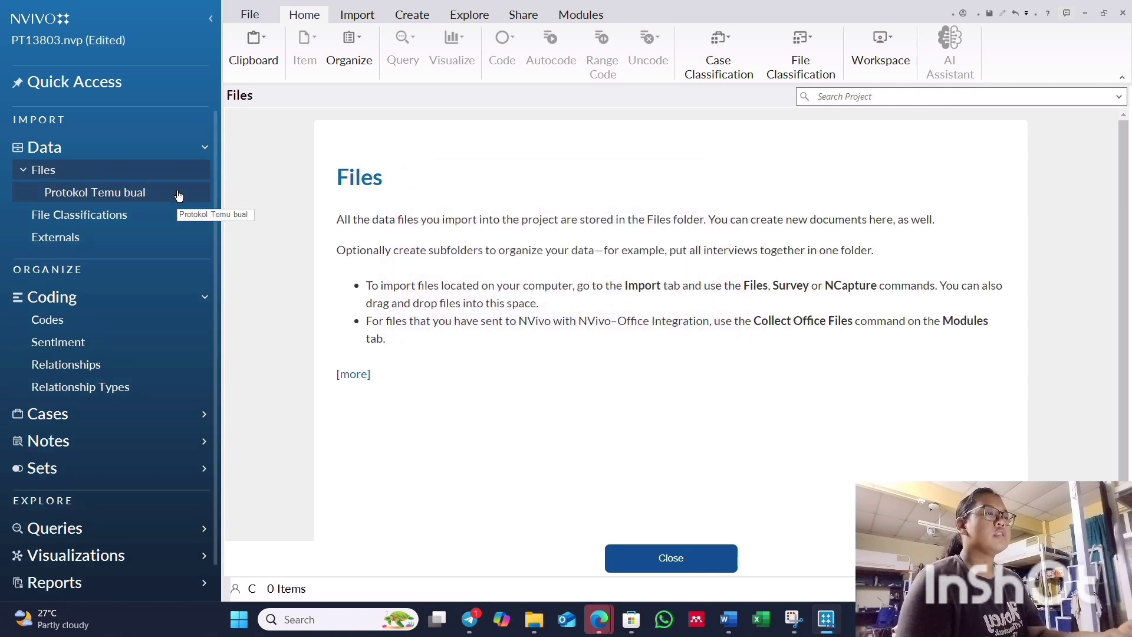
click(179, 195)
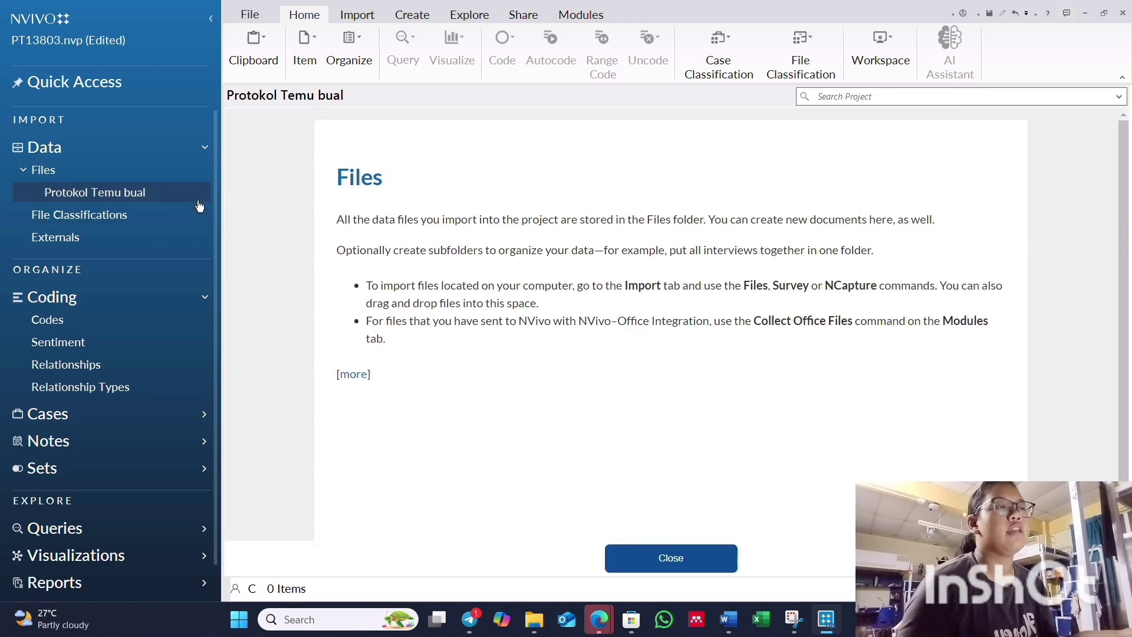
Find and select Protokol Temubual Latest[1].docx for import.
click(358, 13)
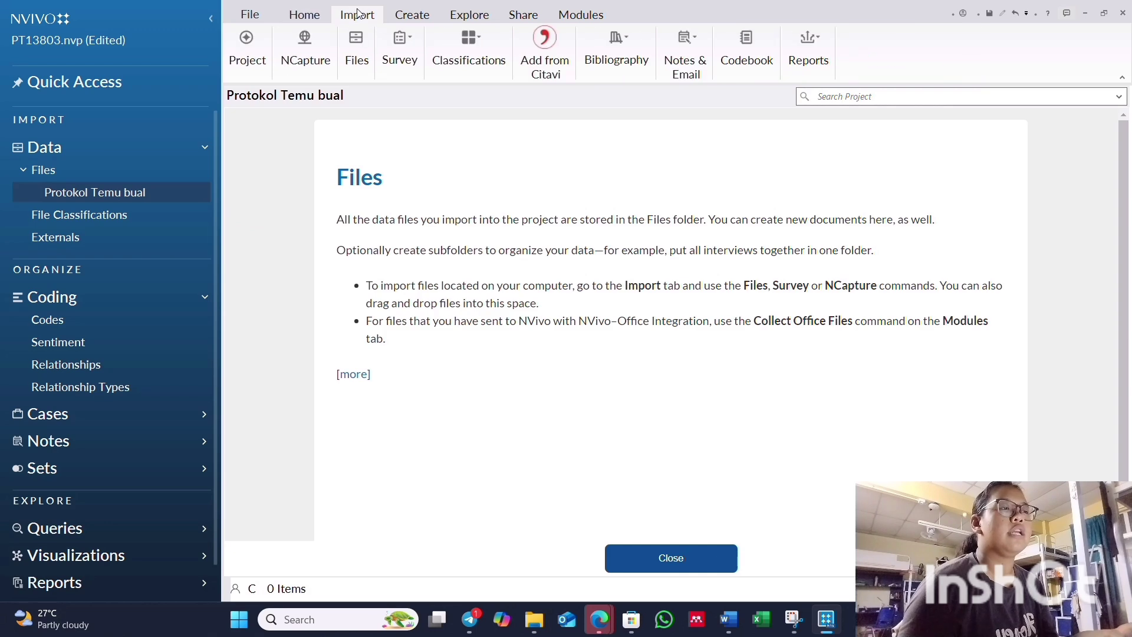
click(368, 57)
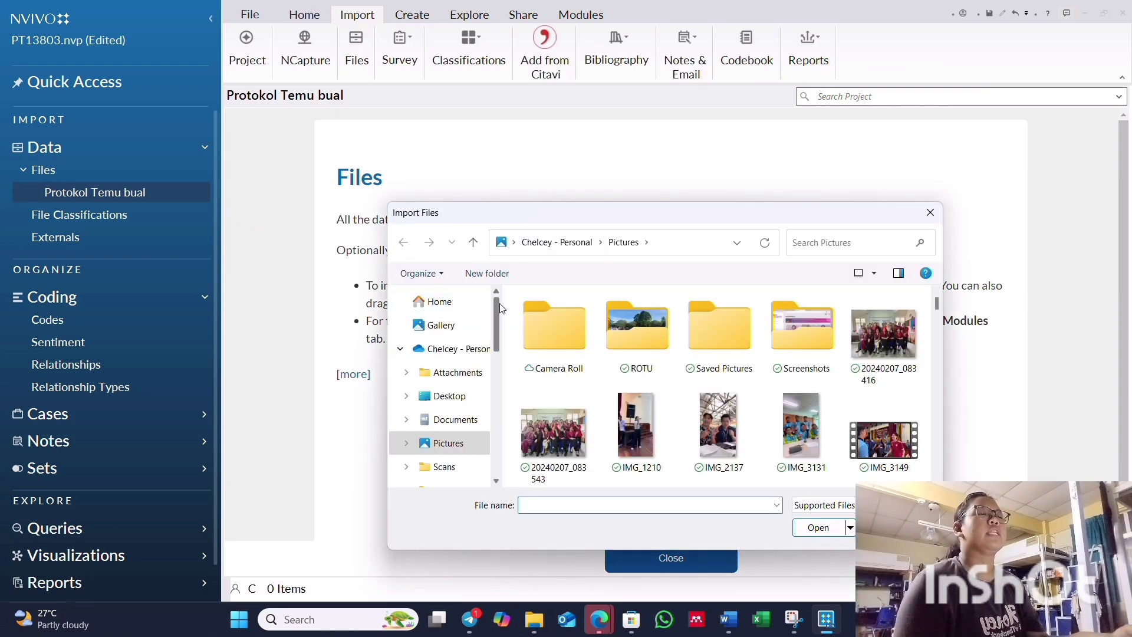
click(460, 305)
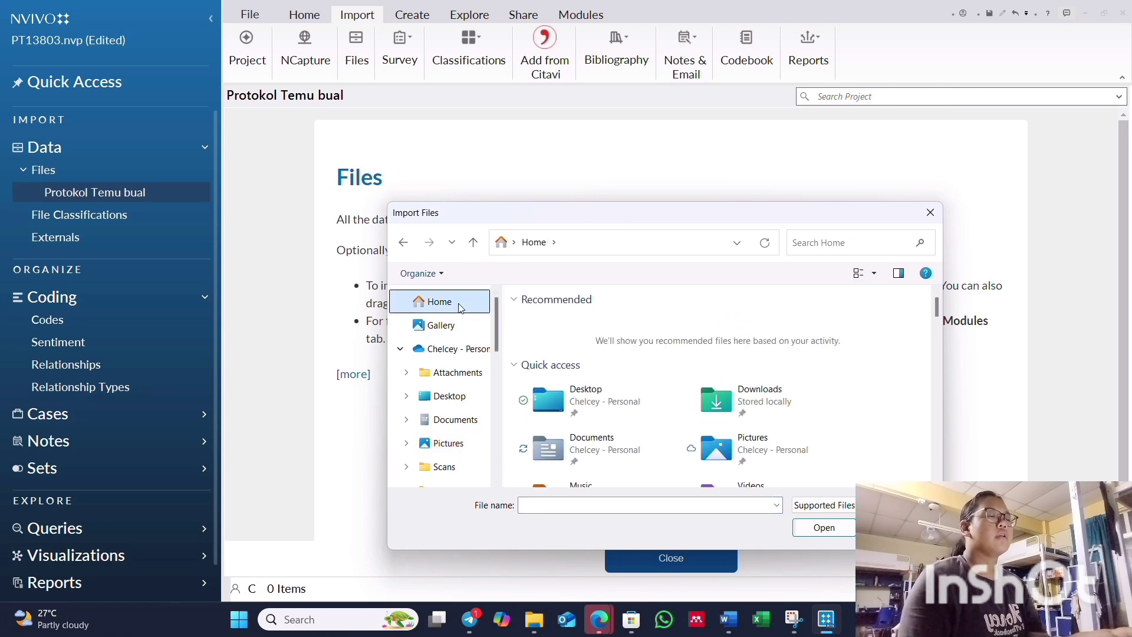
click(615, 510)
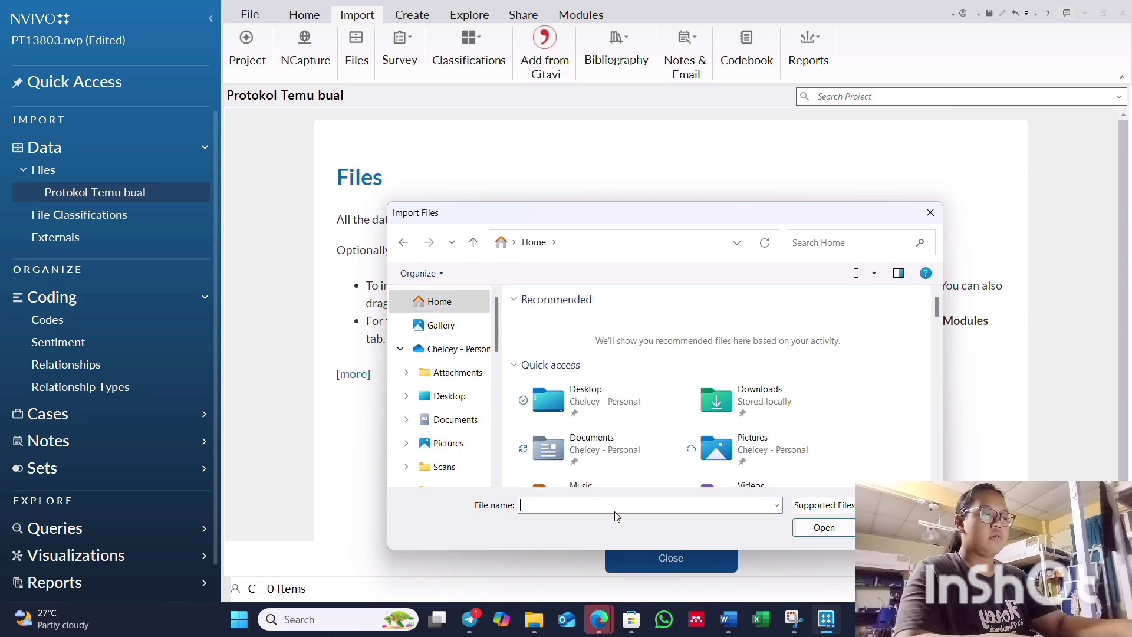
text(Pro)
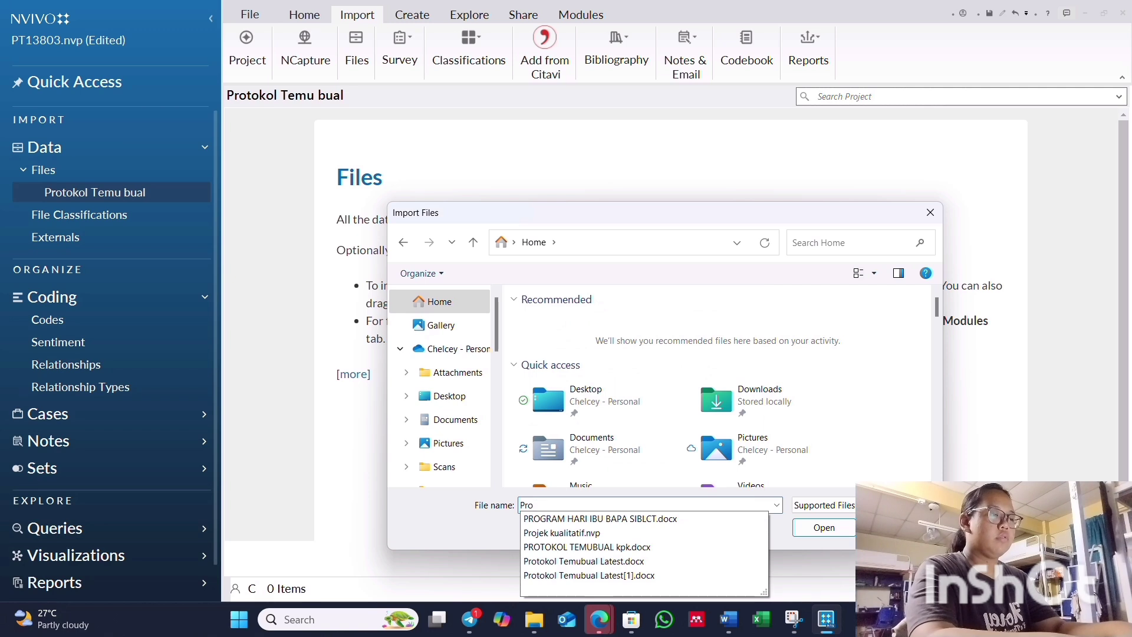
text(yo)
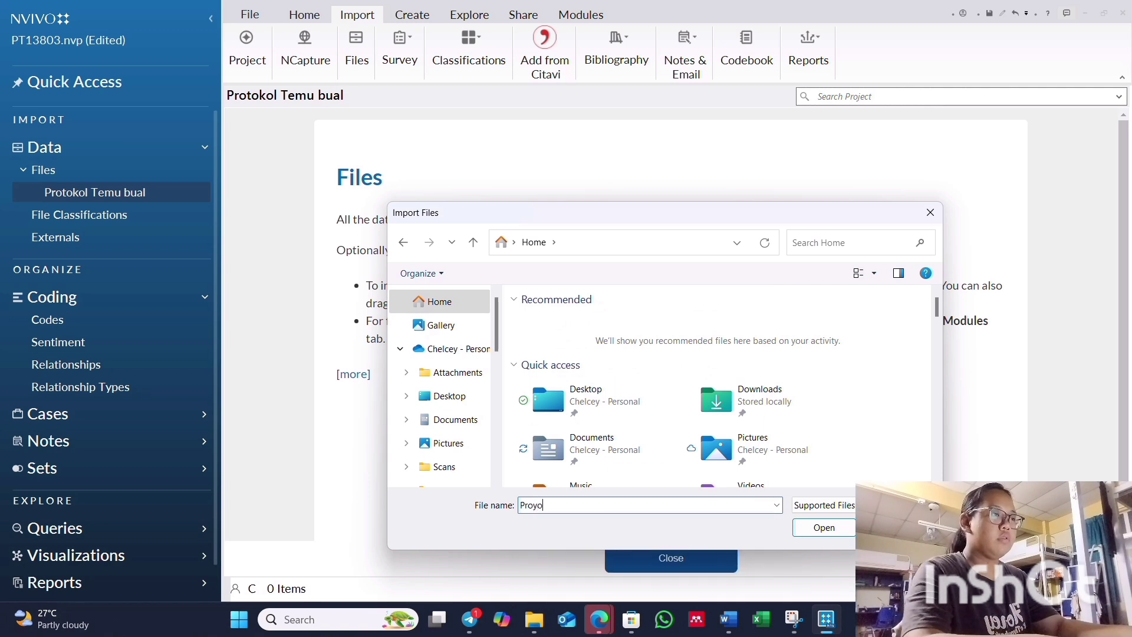
key(BackSpace)
key(BackSpace)
text(t)
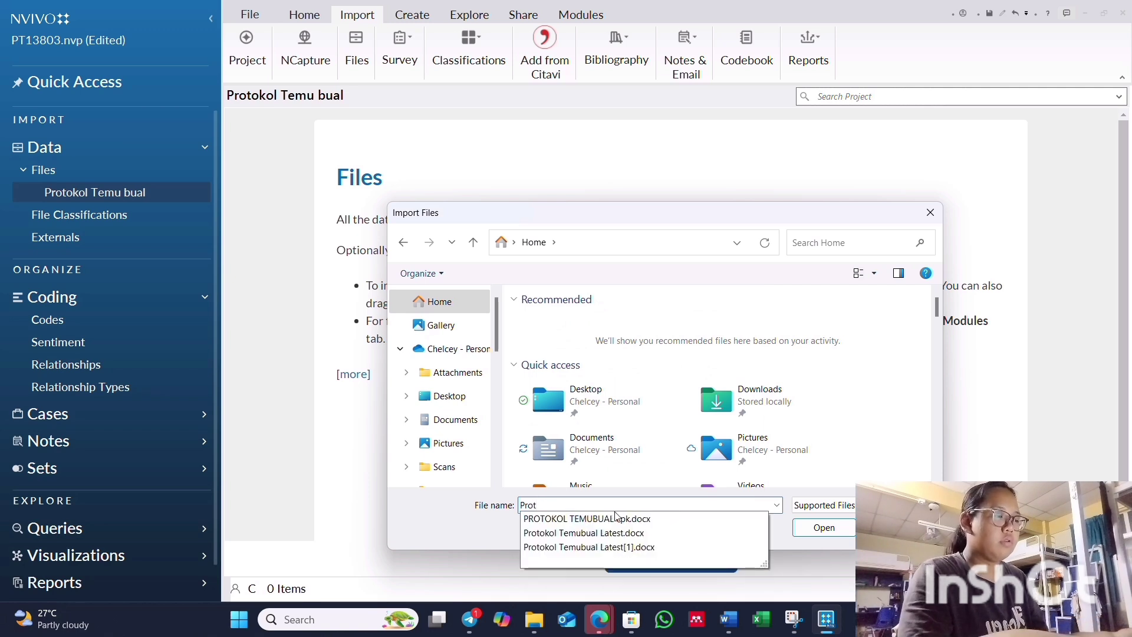
click(644, 547)
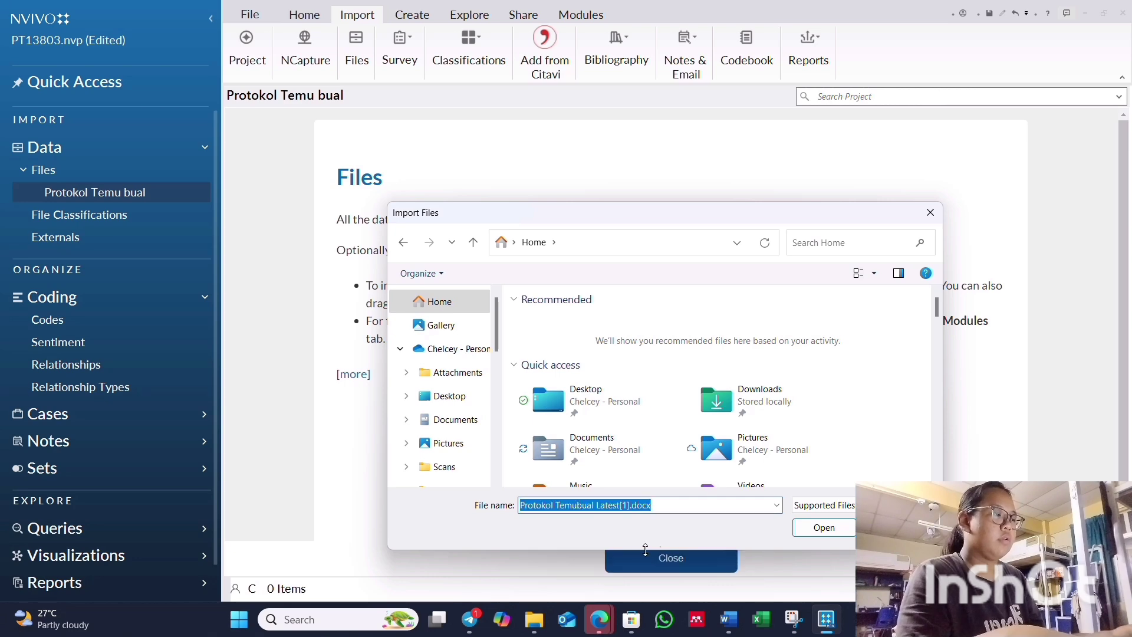
click(836, 529)
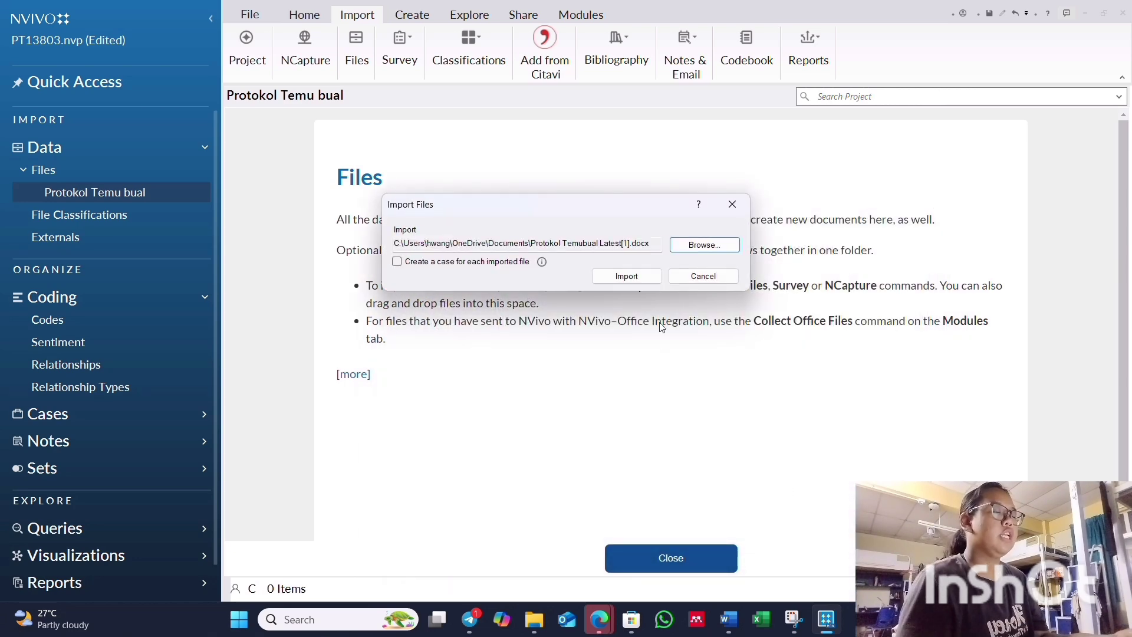
Import the document with default properties and open it for reading.
click(637, 275)
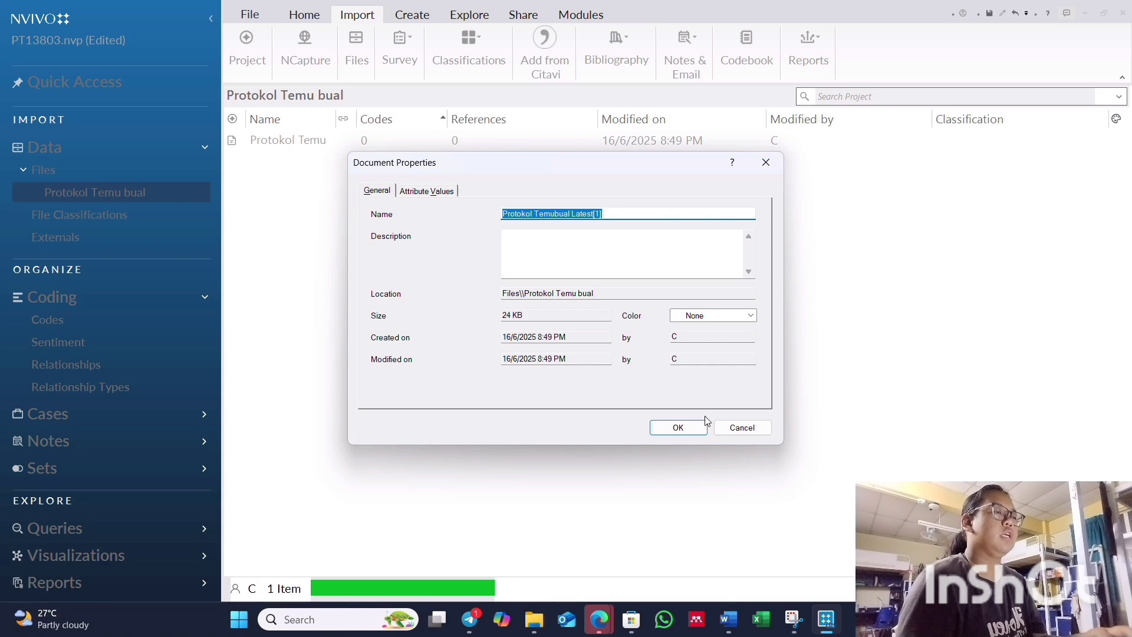
click(684, 429)
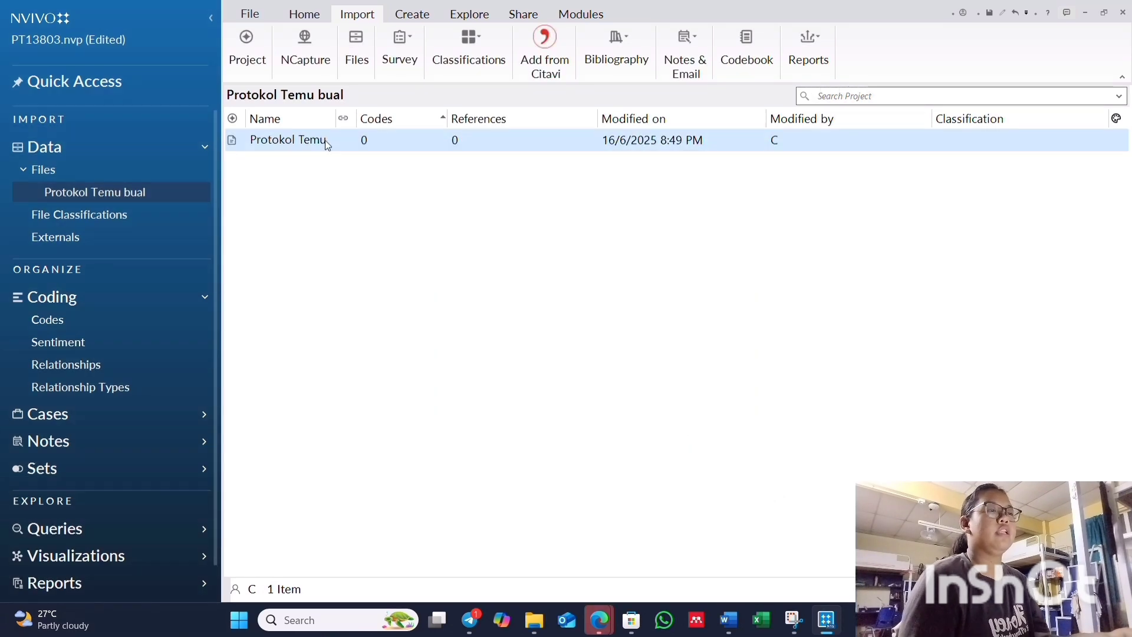
double_click(327, 143)
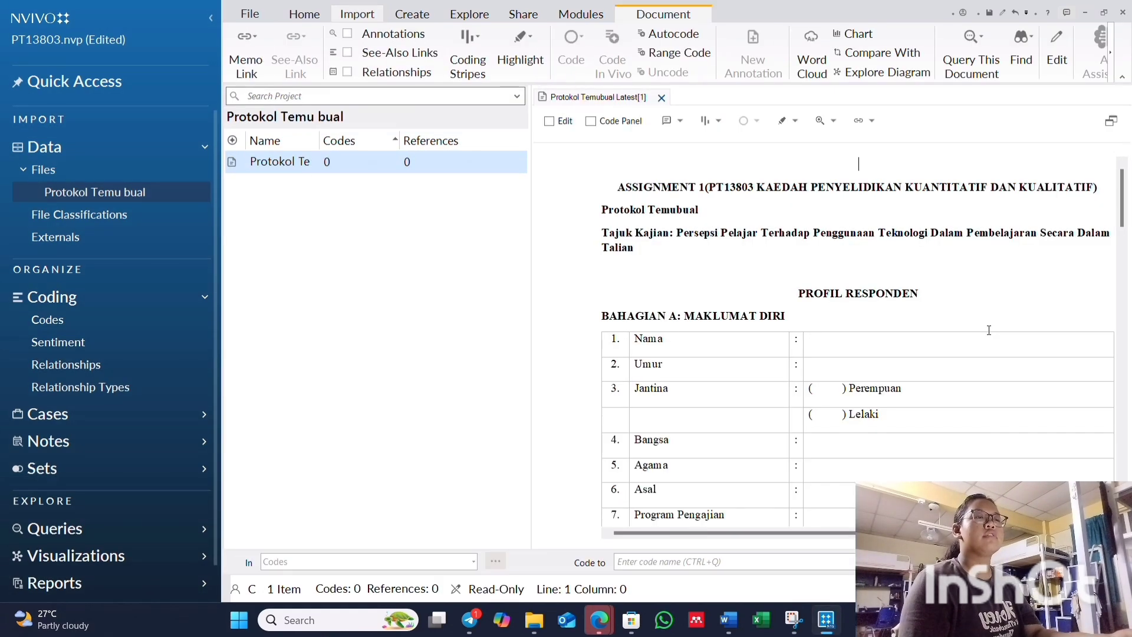
drag(1122, 218, 1123, 195)
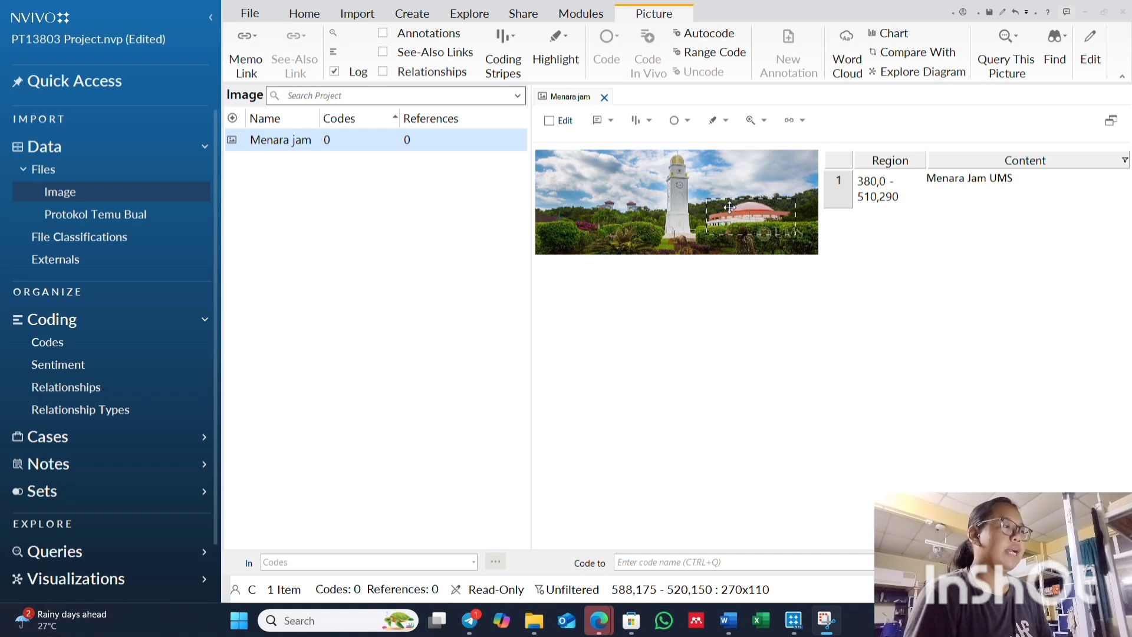
Mark the Dewan Canselor building's area on the Menara jam picture and log it as 'Dewan Canselor'.
click(846, 181)
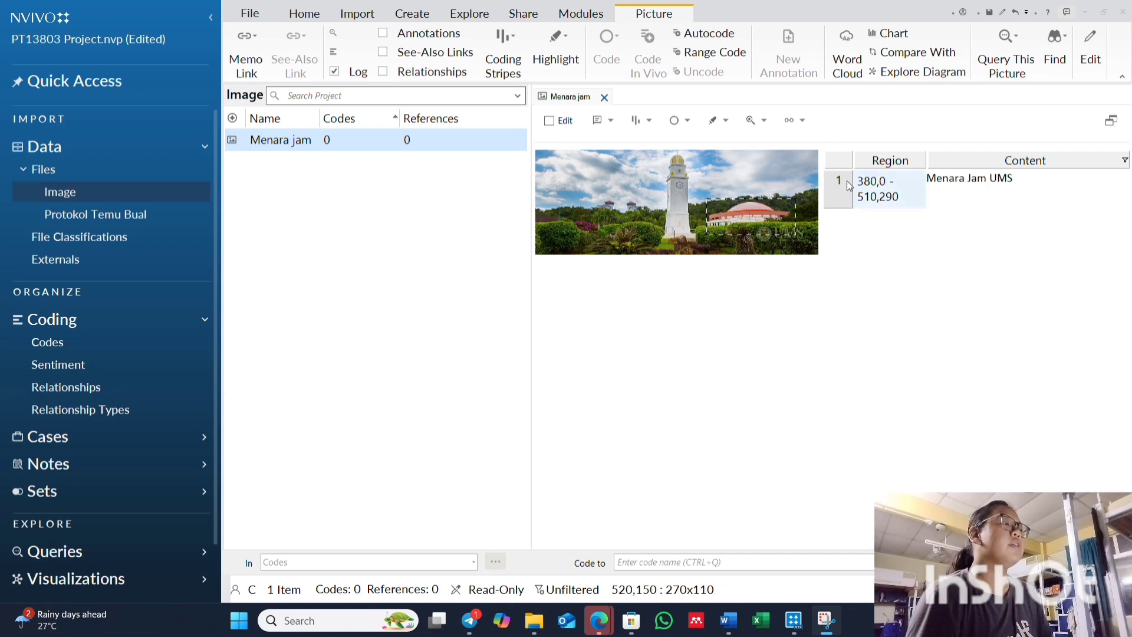
click(849, 186)
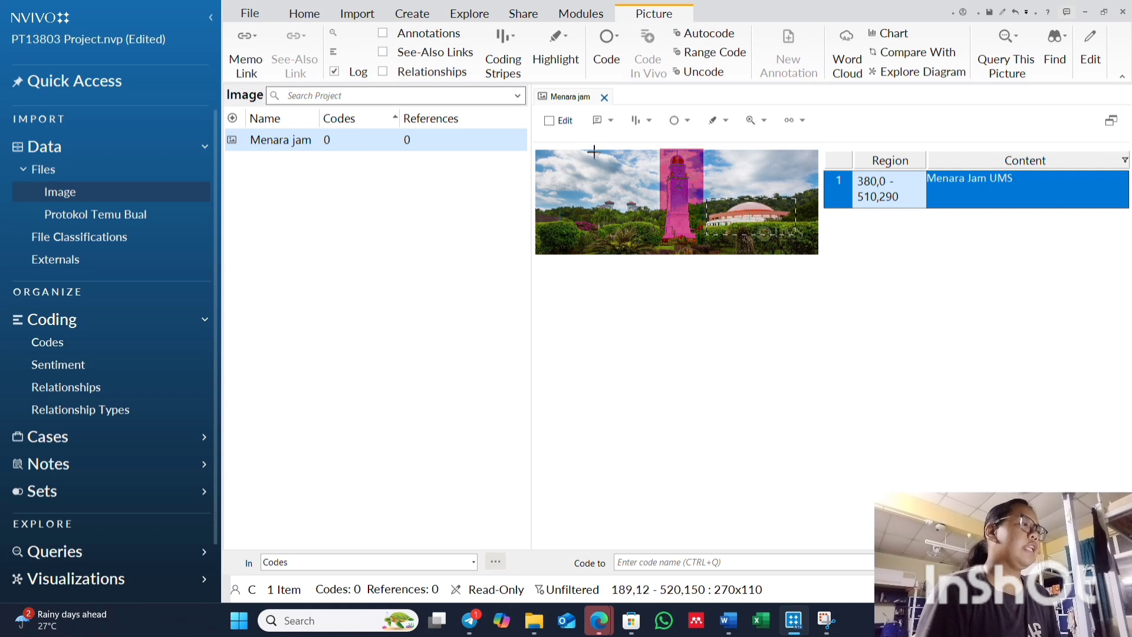
click(550, 121)
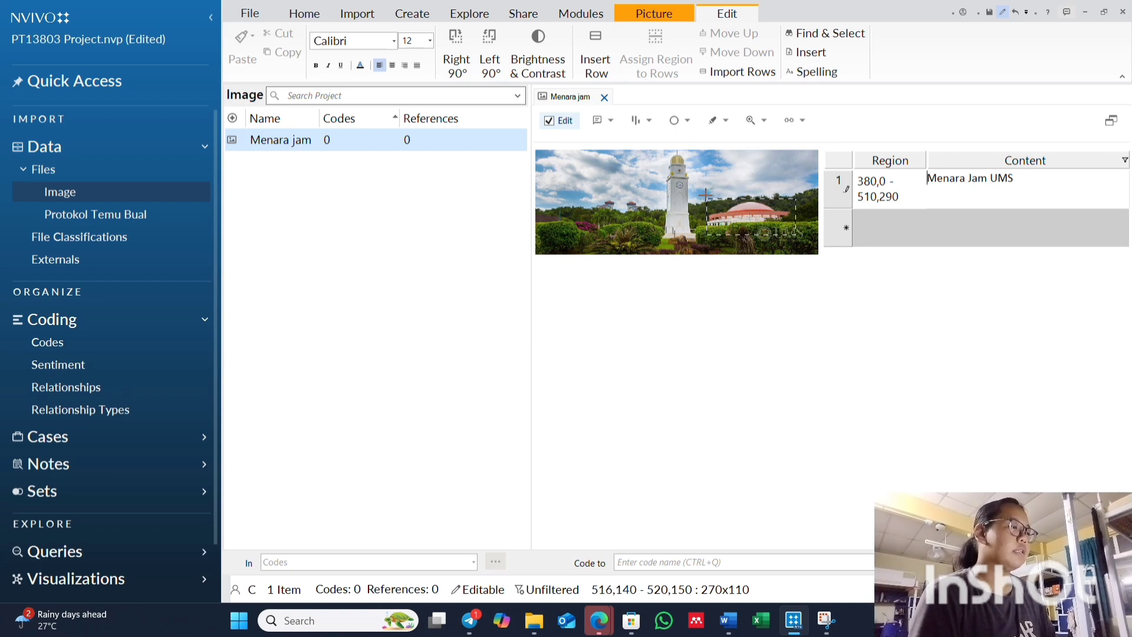
click(805, 242)
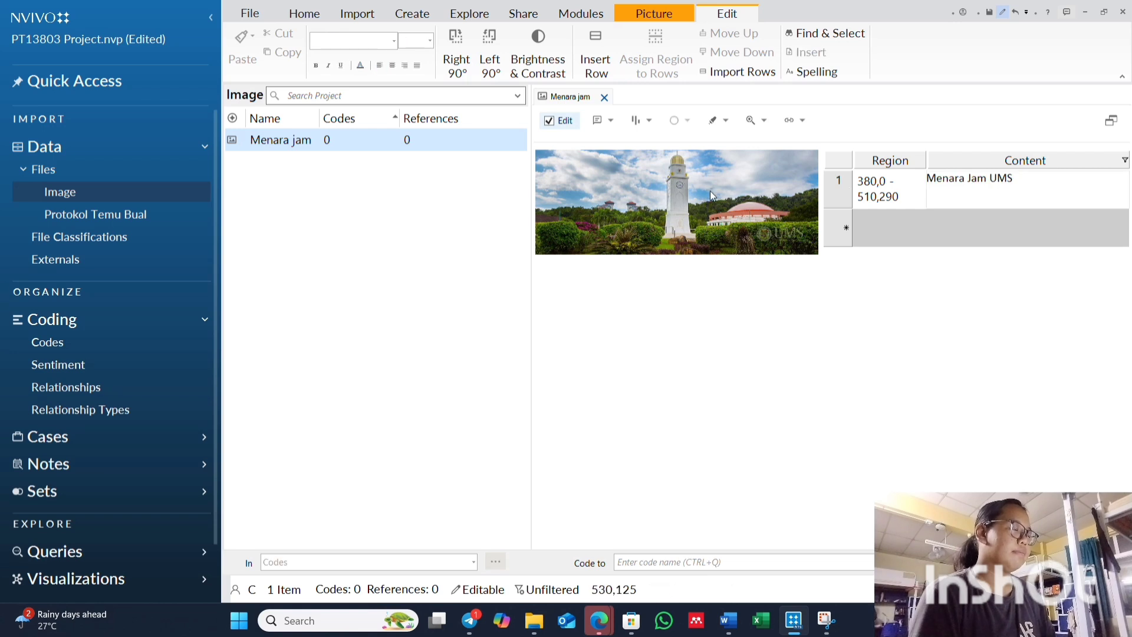
drag(709, 192, 790, 238)
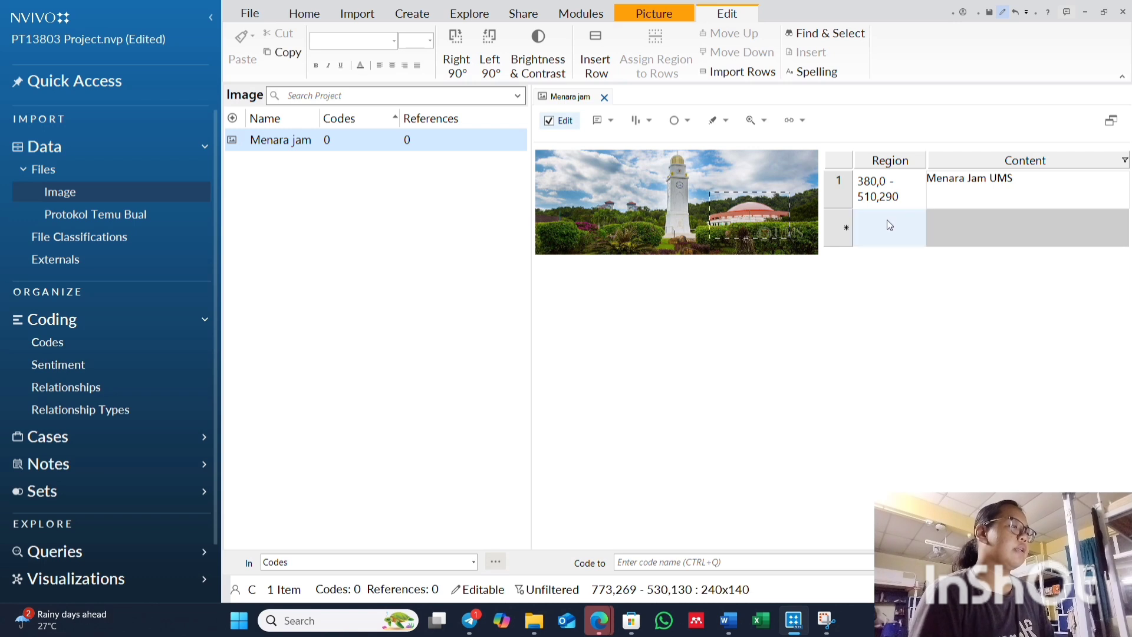
right_click(845, 229)
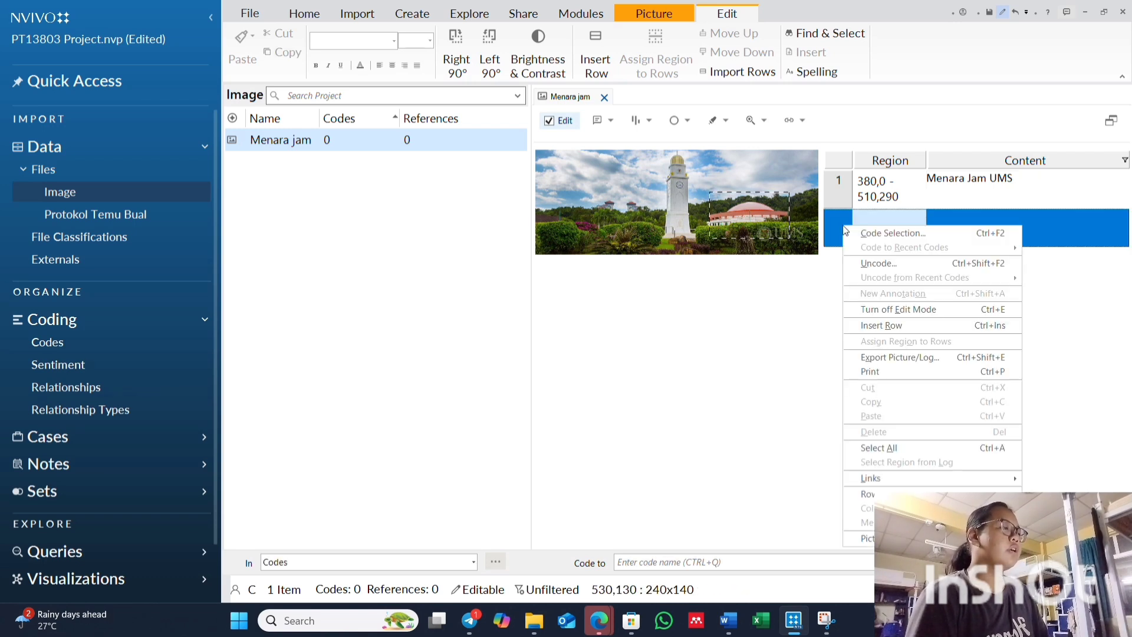
click(911, 325)
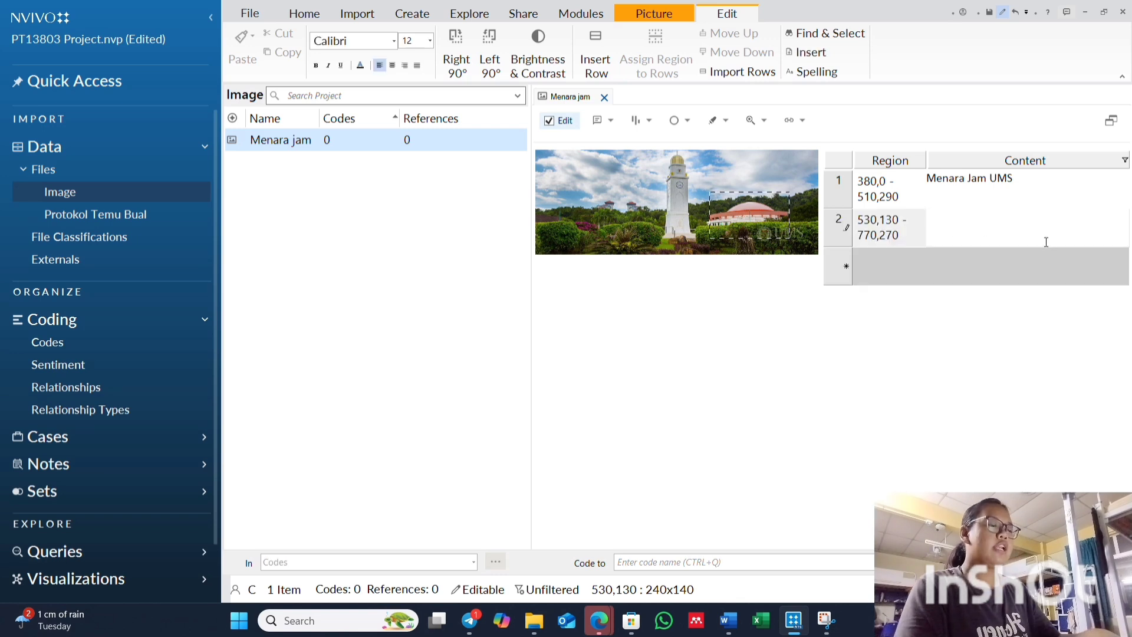
text(Dew)
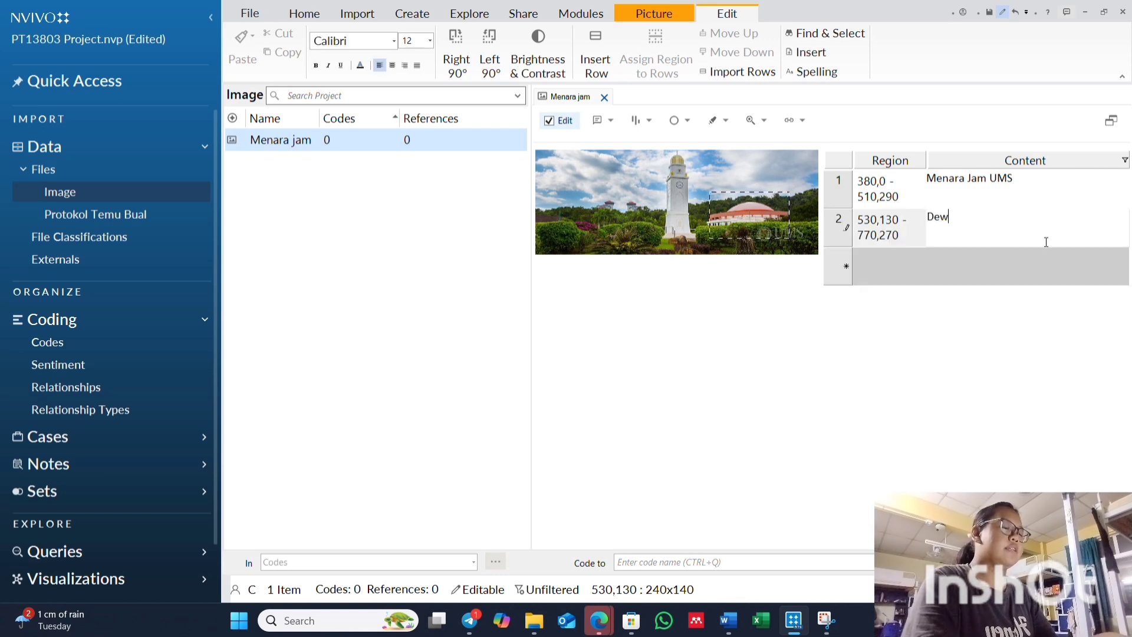
text(an Can)
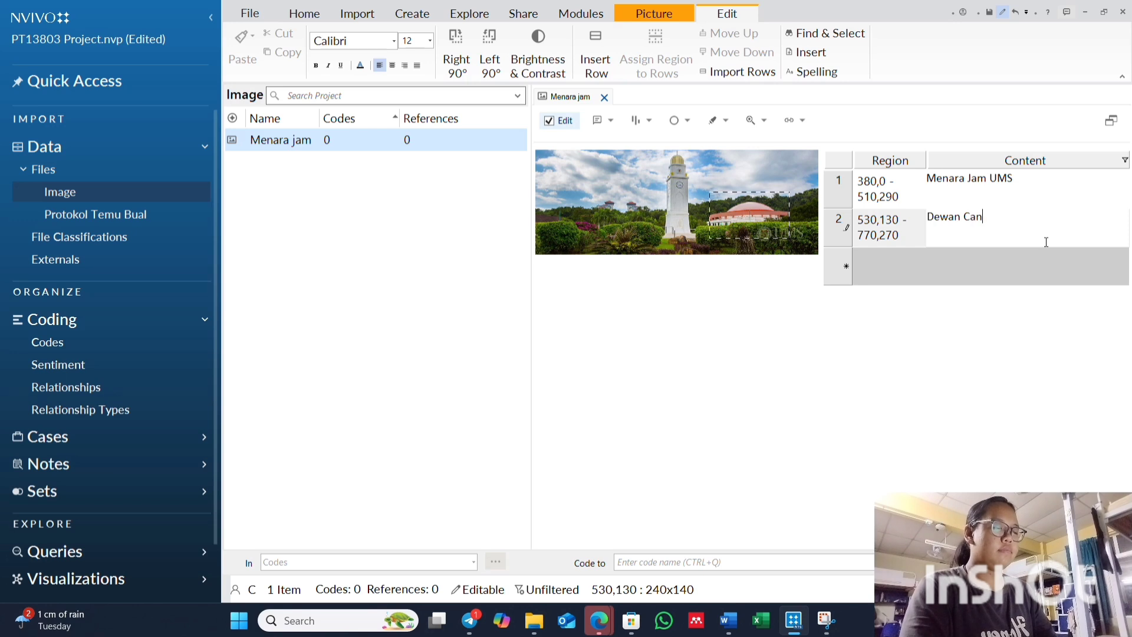
text(selor)
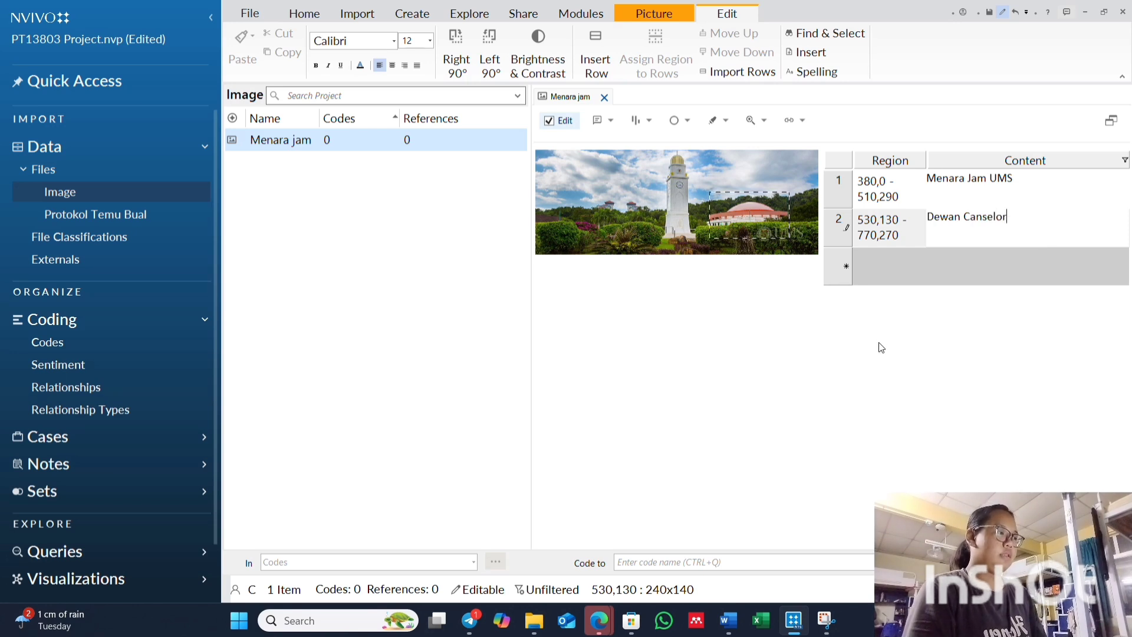
click(559, 122)
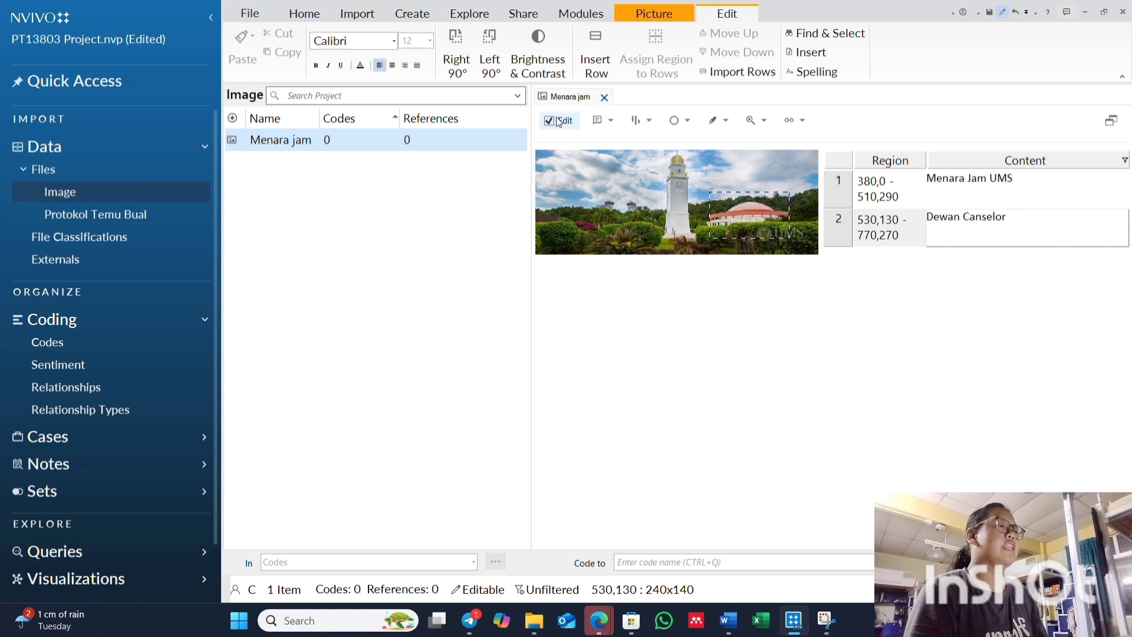
click(847, 231)
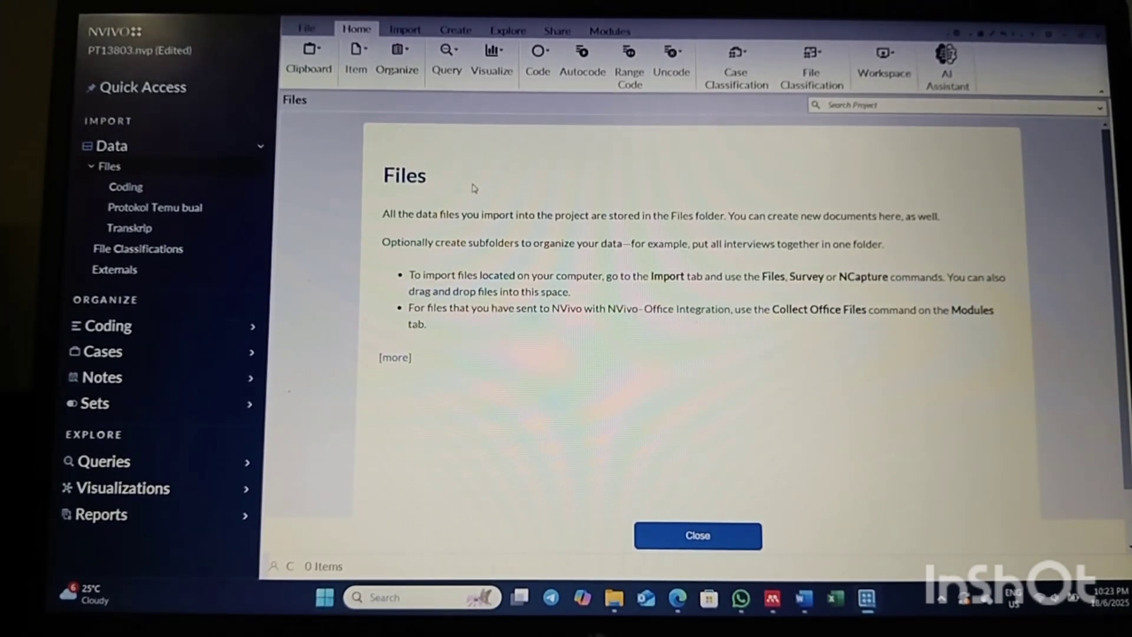
Open the Responden 1 transcript from the Transkrip folder.
click(259, 233)
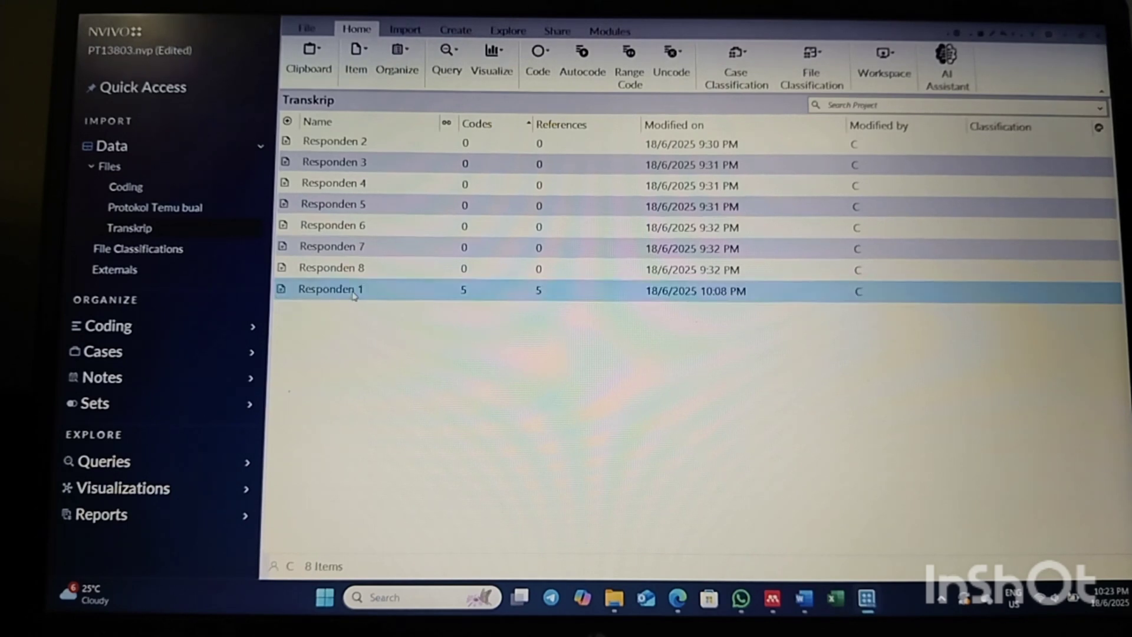
double_click(347, 288)
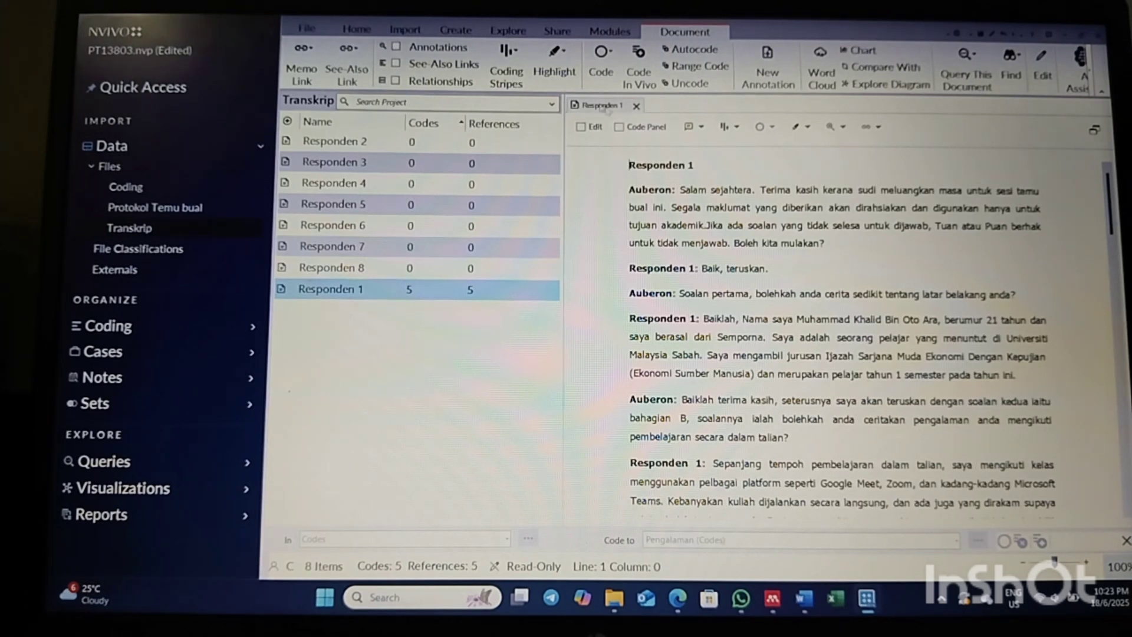
Highlight all coding in the Responden 1 transcript, scroll through it, then list the project codes.
click(564, 72)
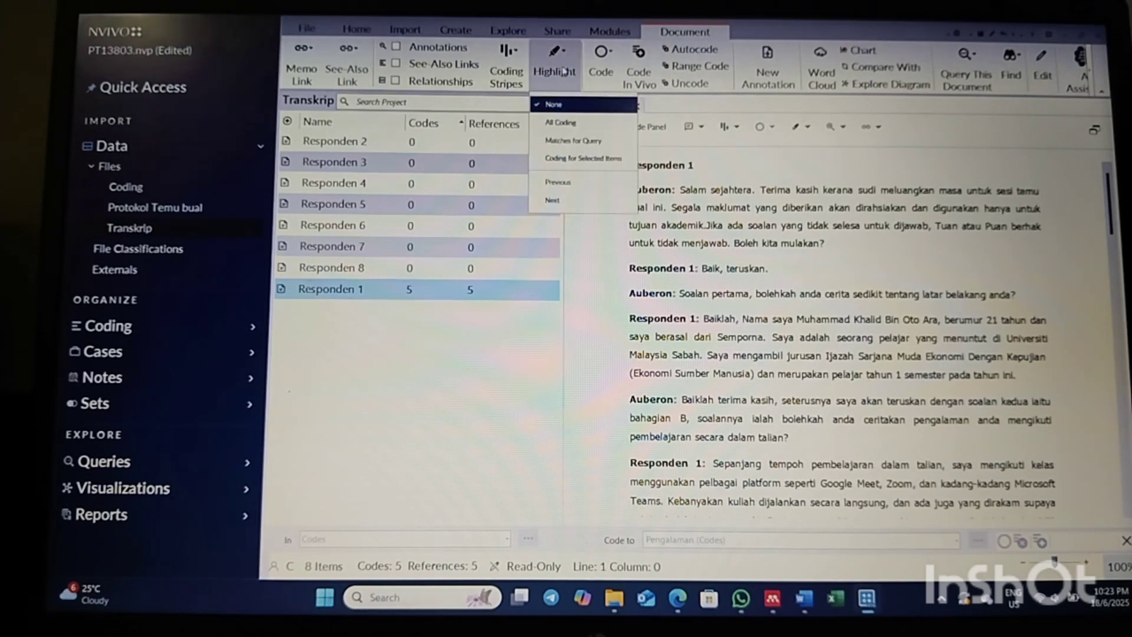
click(558, 123)
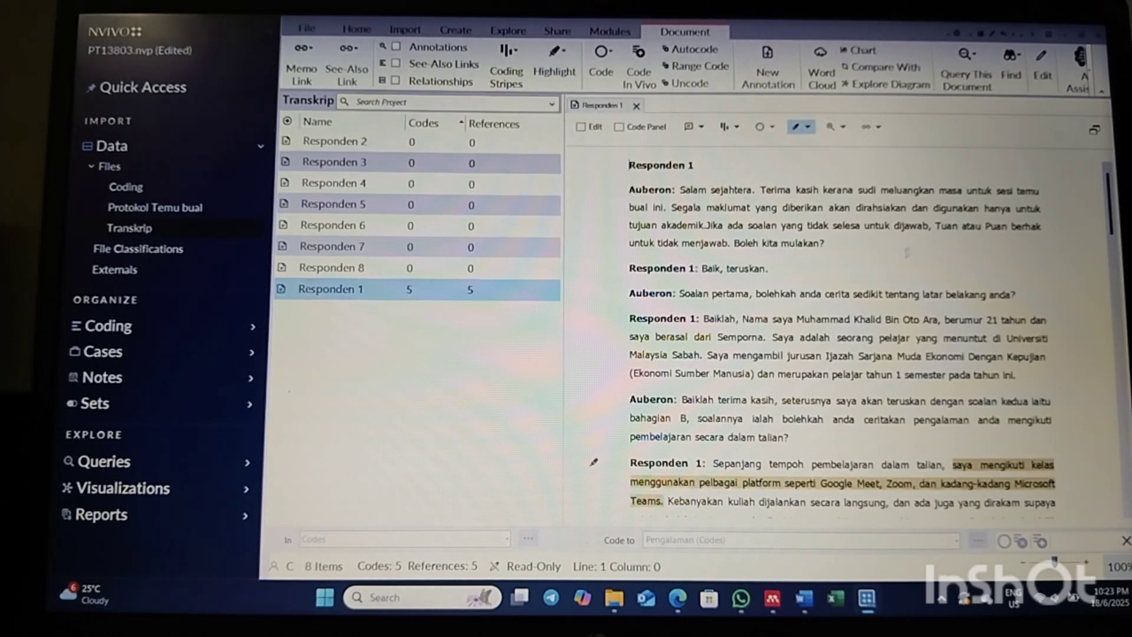
scroll(889, 251, down, 2)
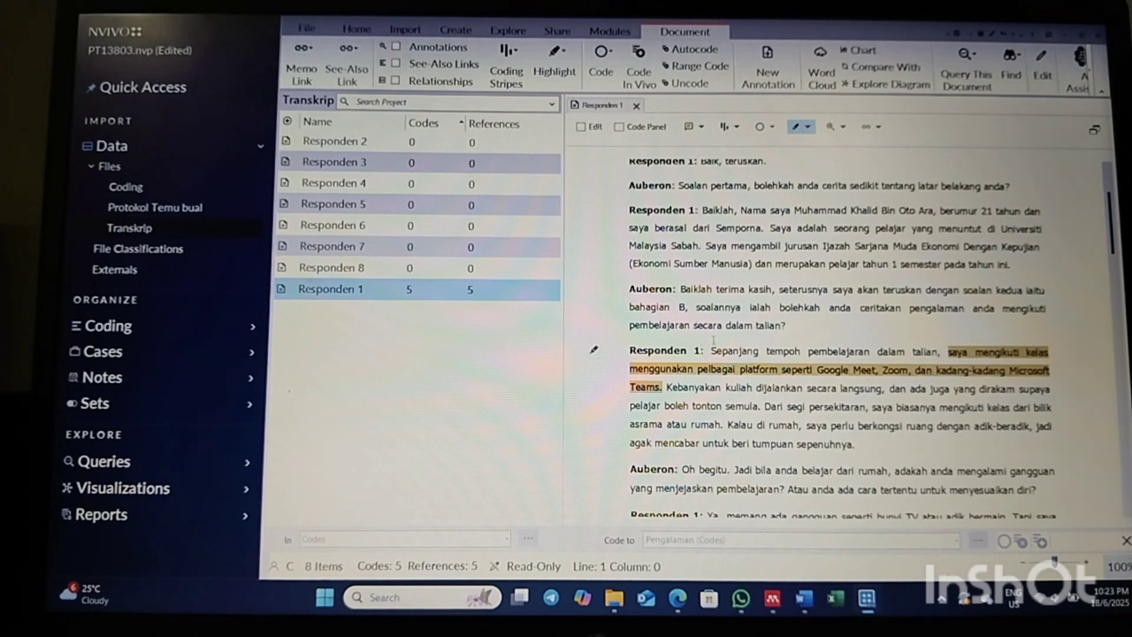
scroll(867, 333, down, 6)
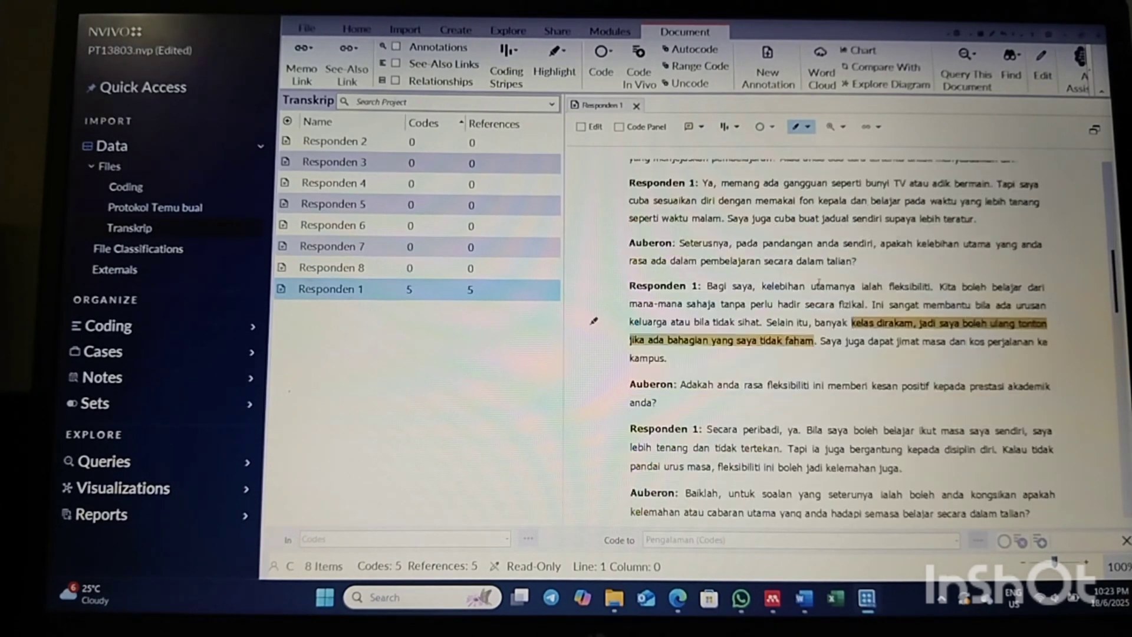
scroll(795, 314, down, 6)
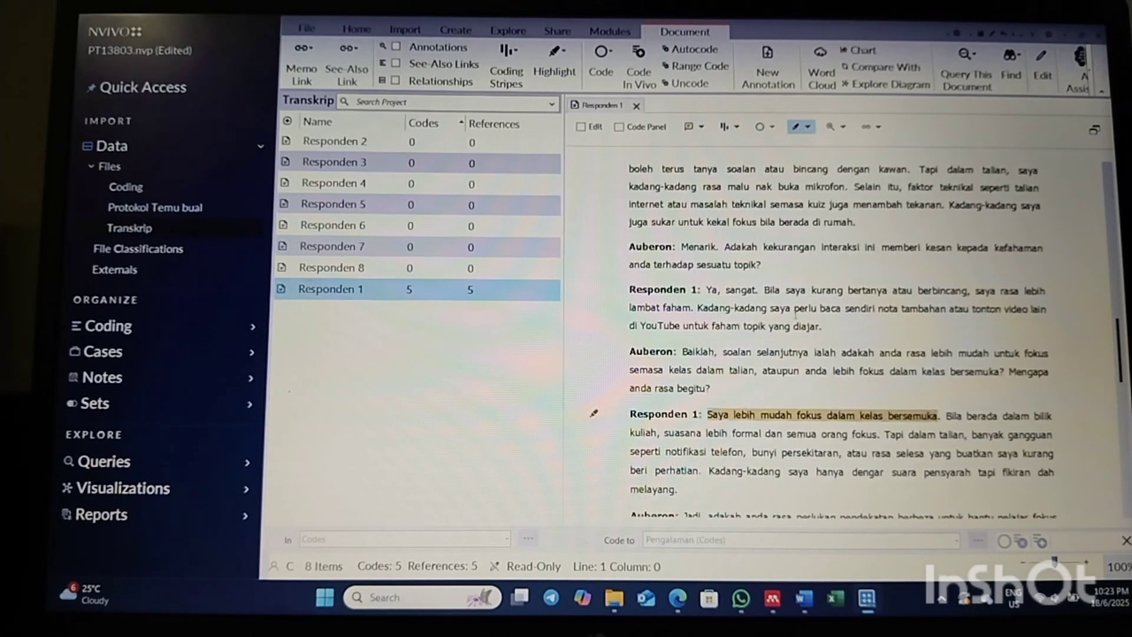
scroll(795, 314, down, 8)
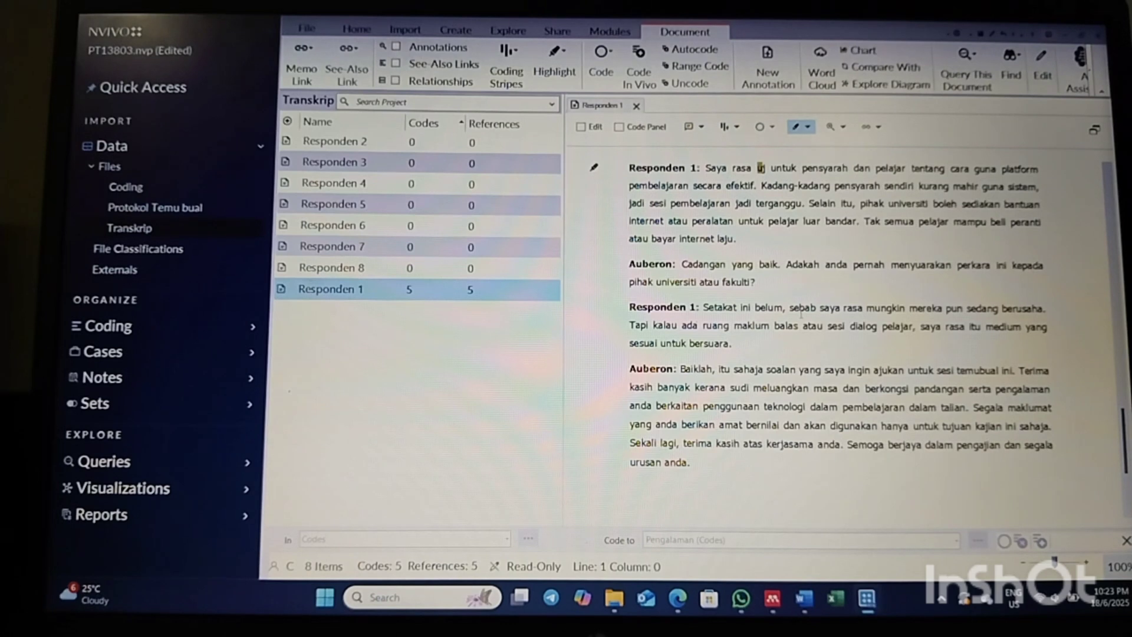
click(96, 330)
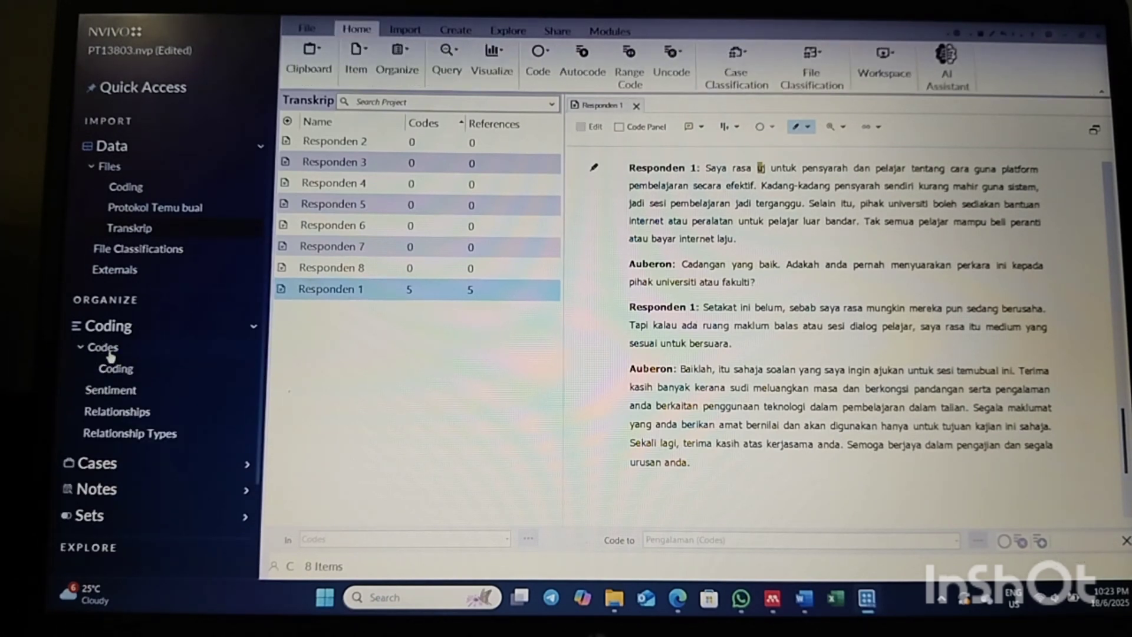
click(106, 348)
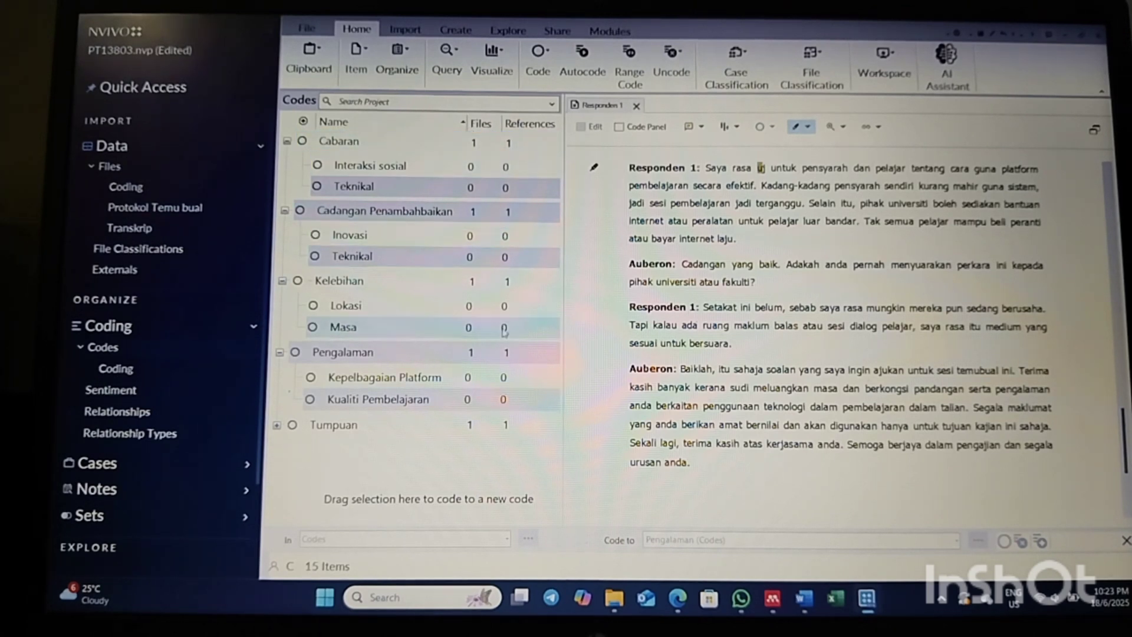
Open the Responden 2 transcript from the Transkrip file list.
click(172, 229)
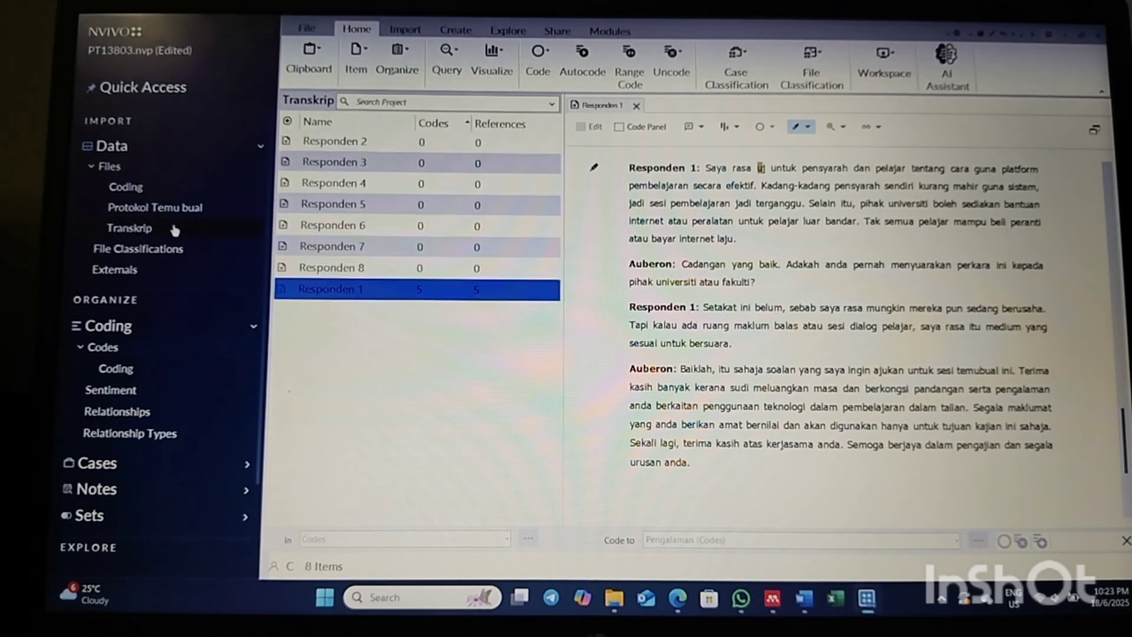
click(362, 146)
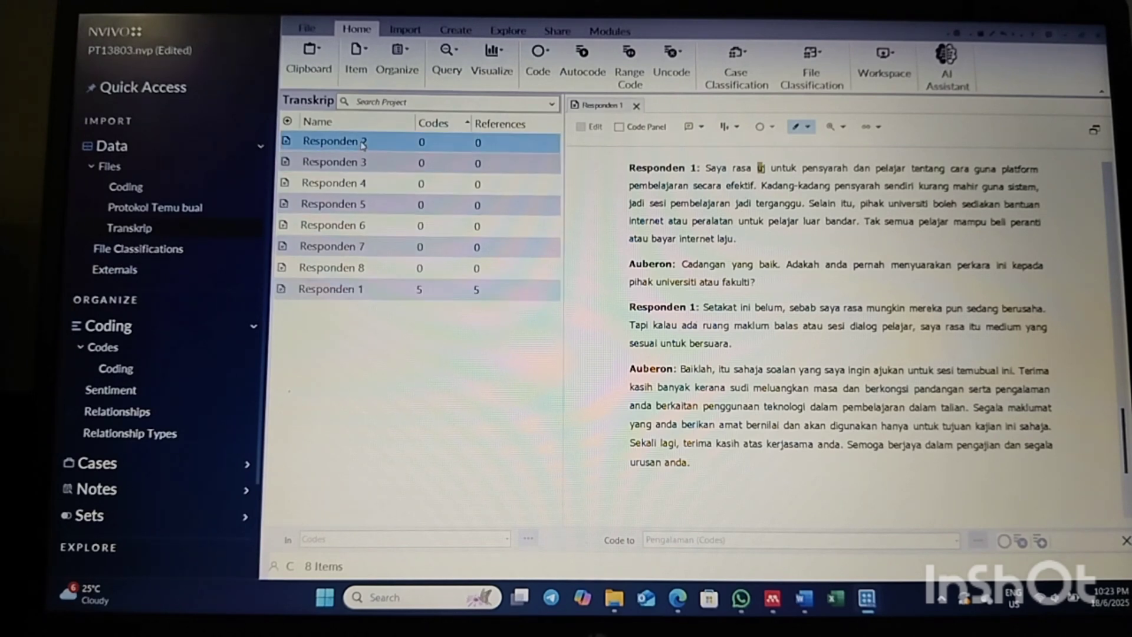
double_click(362, 146)
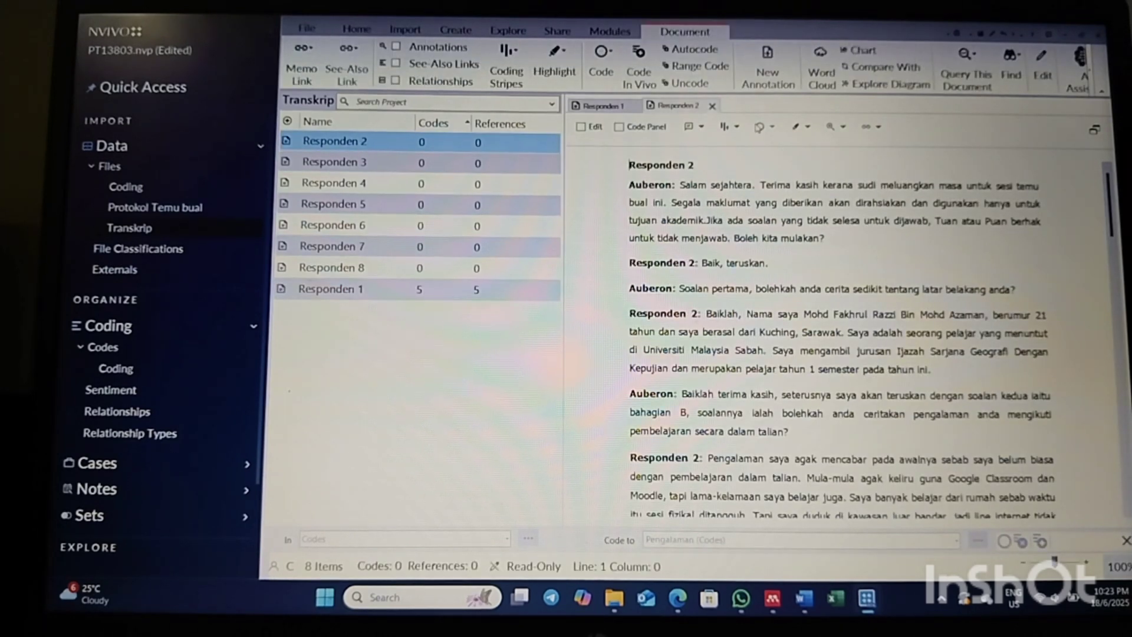
scroll(825, 218, down, 3)
scroll(814, 228, down, 6)
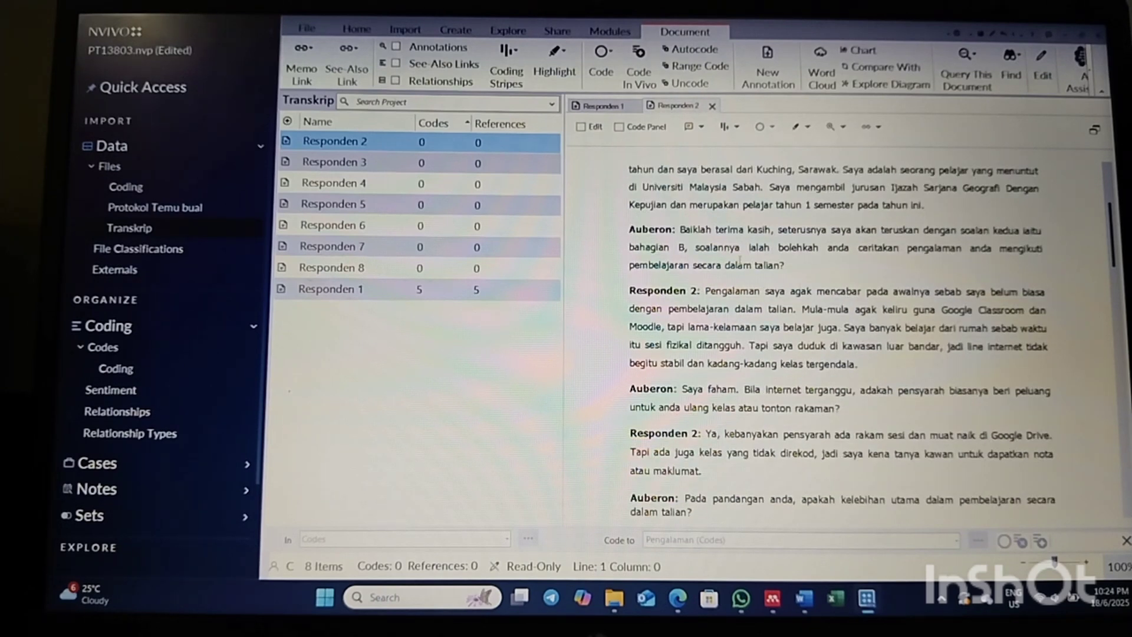
scroll(739, 262, down, 3)
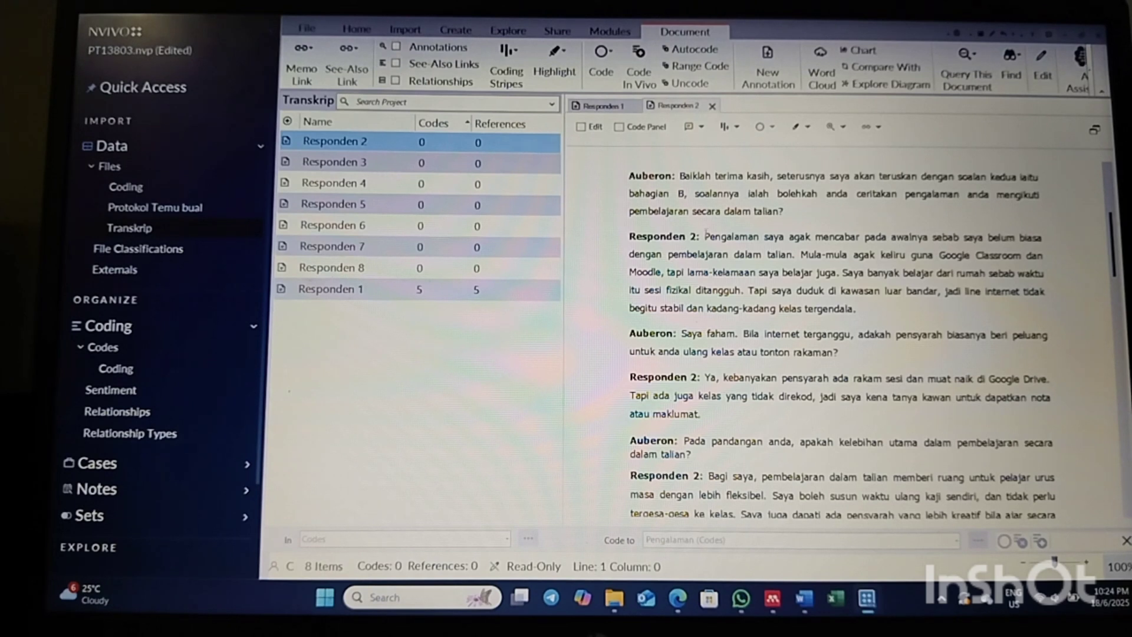
Code the first sentence of Responden 2's experience answer to Pengalaman.
drag(706, 235, 796, 255)
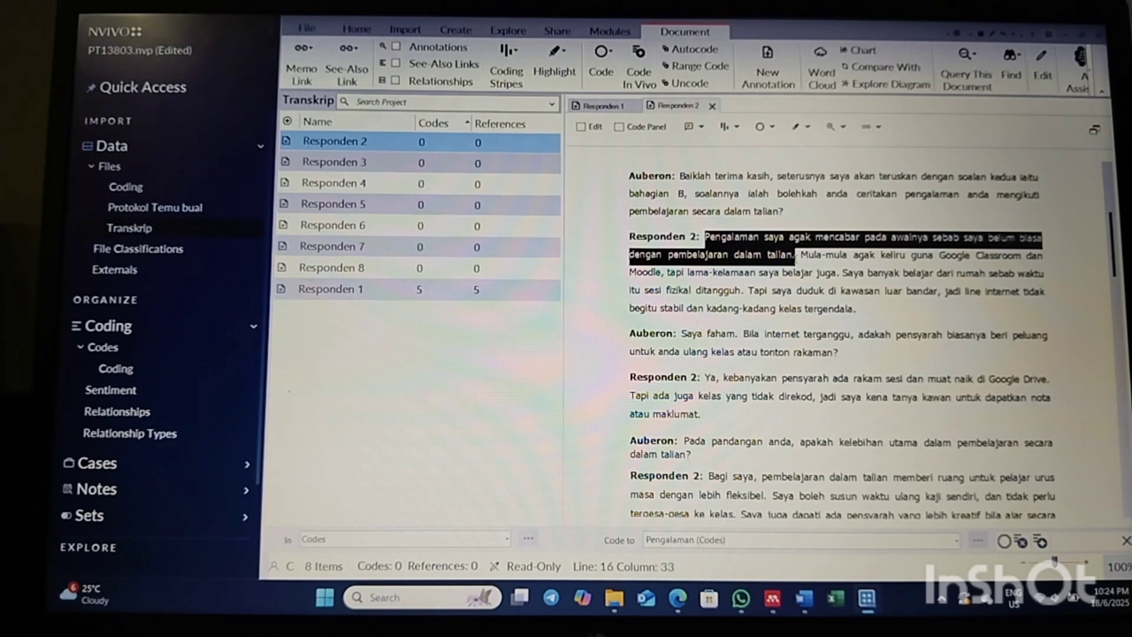
right_click(744, 244)
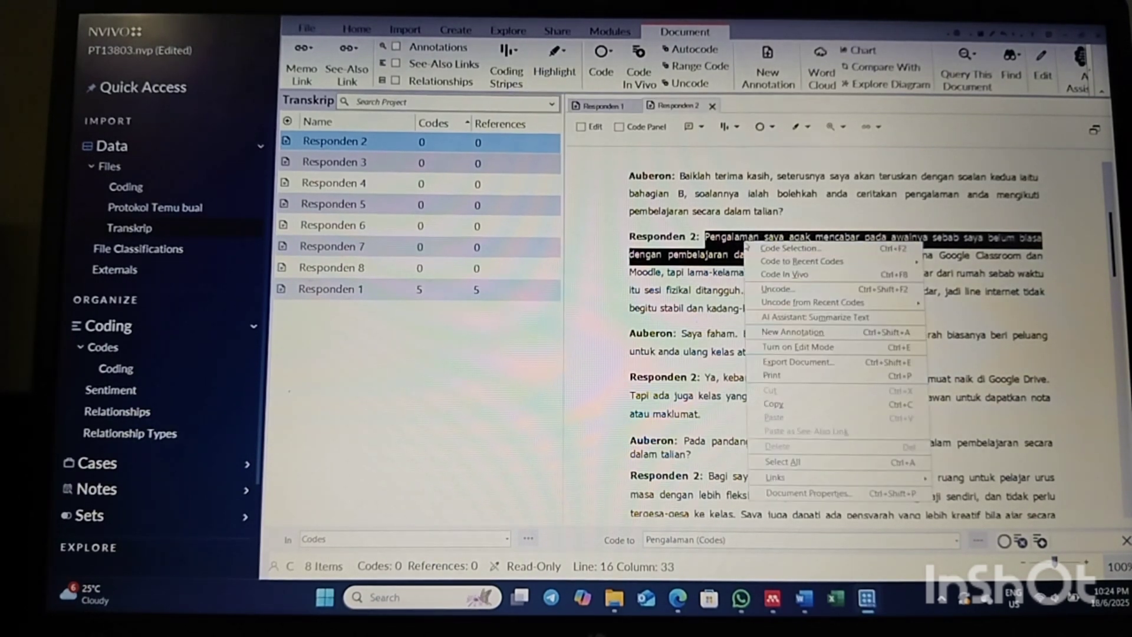
click(787, 249)
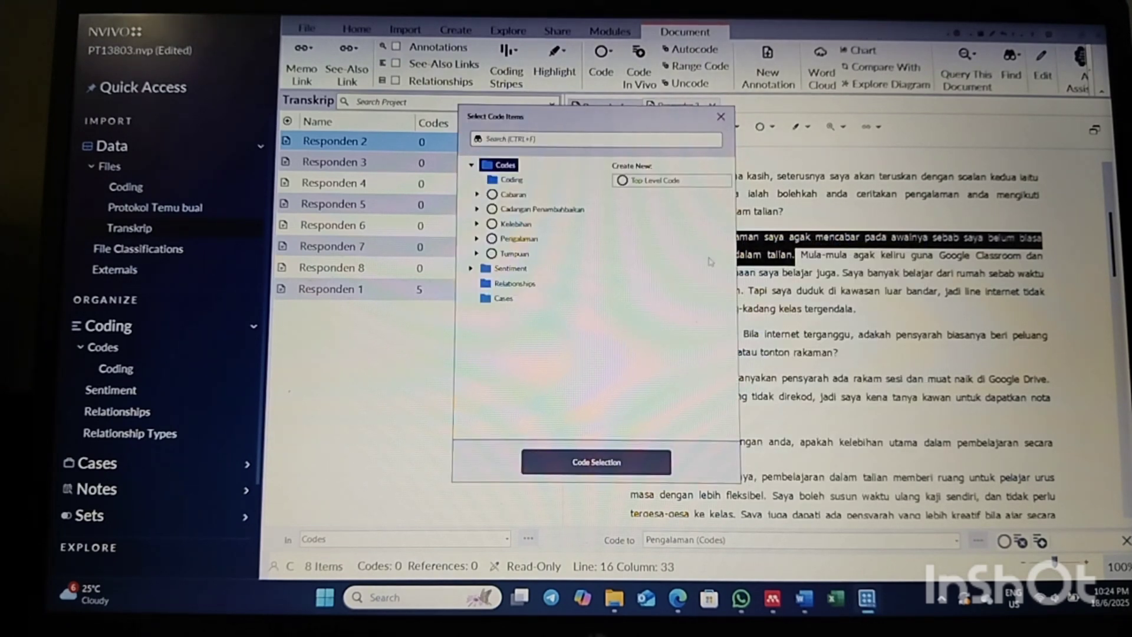
click(514, 239)
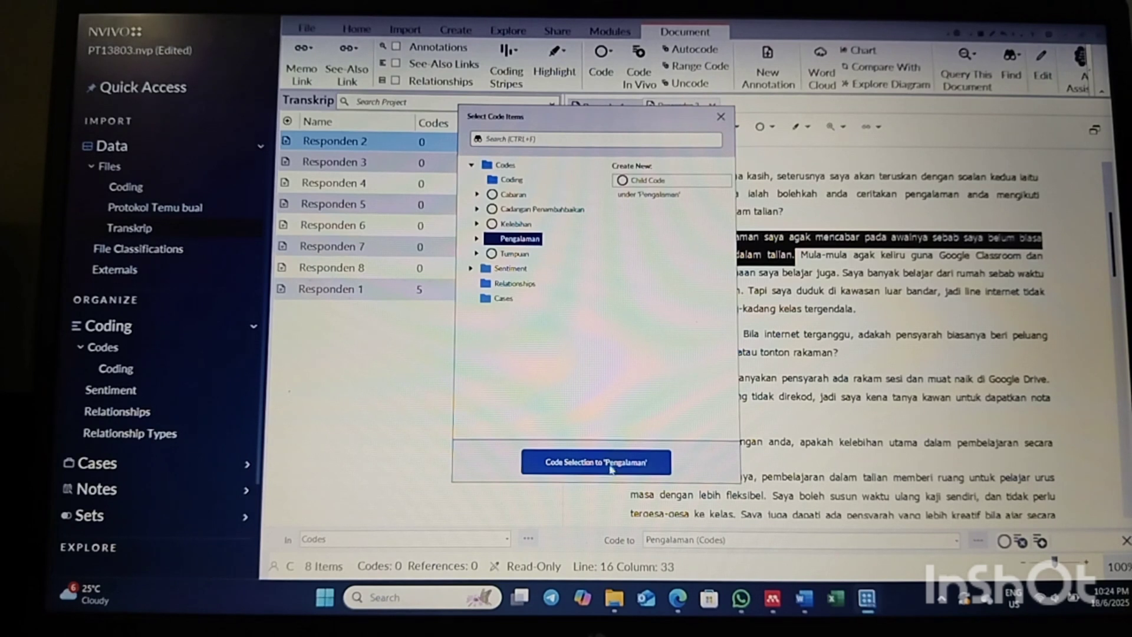
click(612, 465)
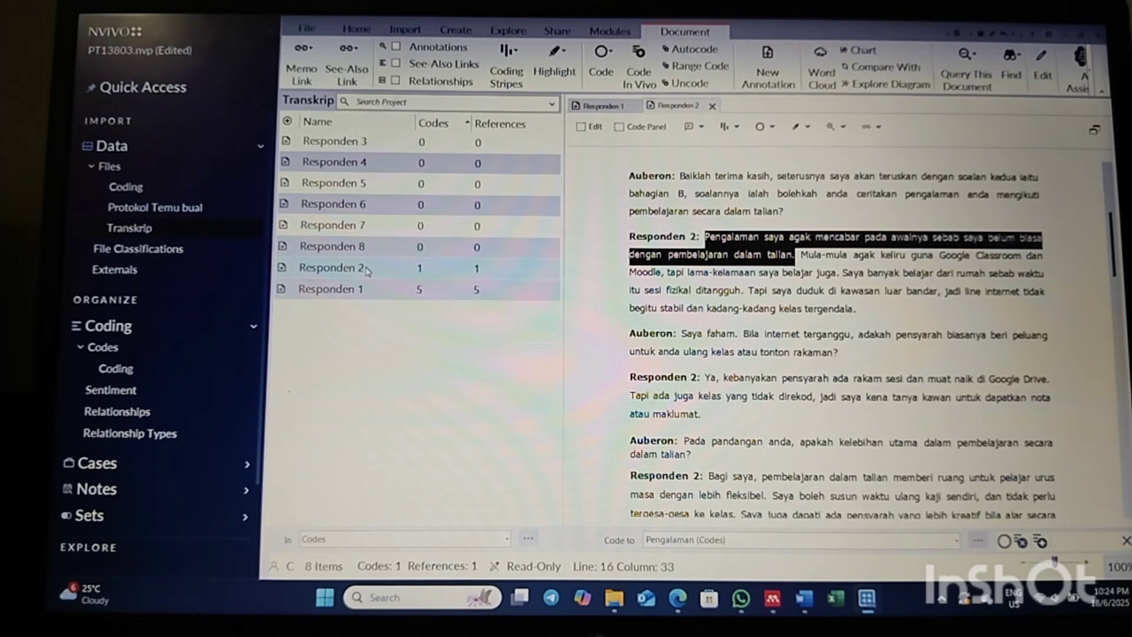
Check Pengalaman's updated counts in Codes, then return to the Transkrip file list.
click(120, 362)
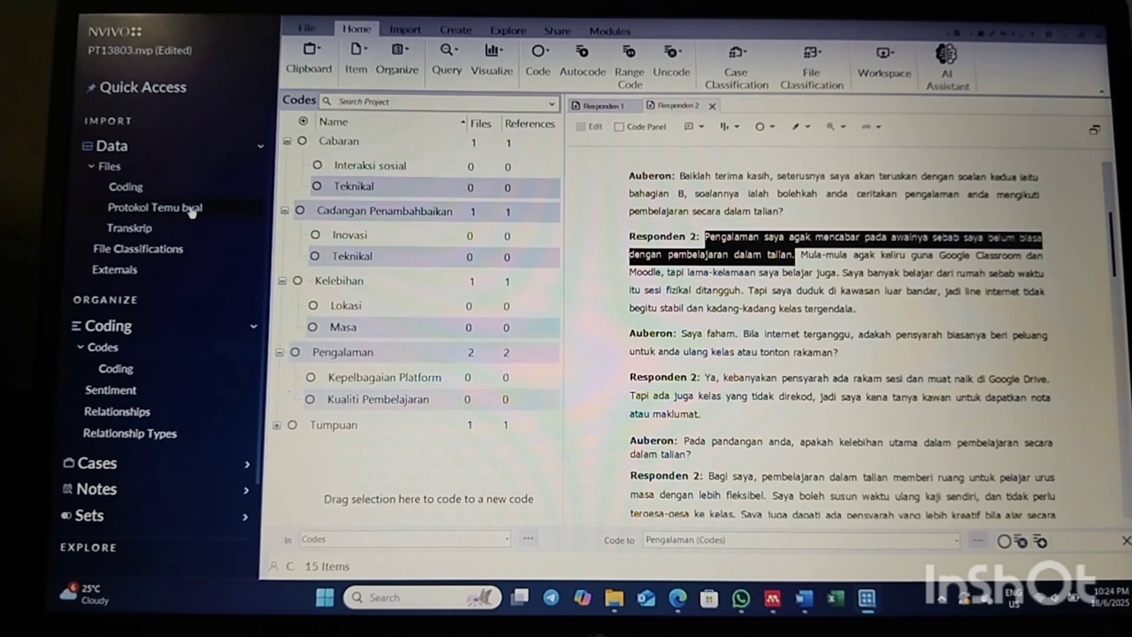
click(171, 232)
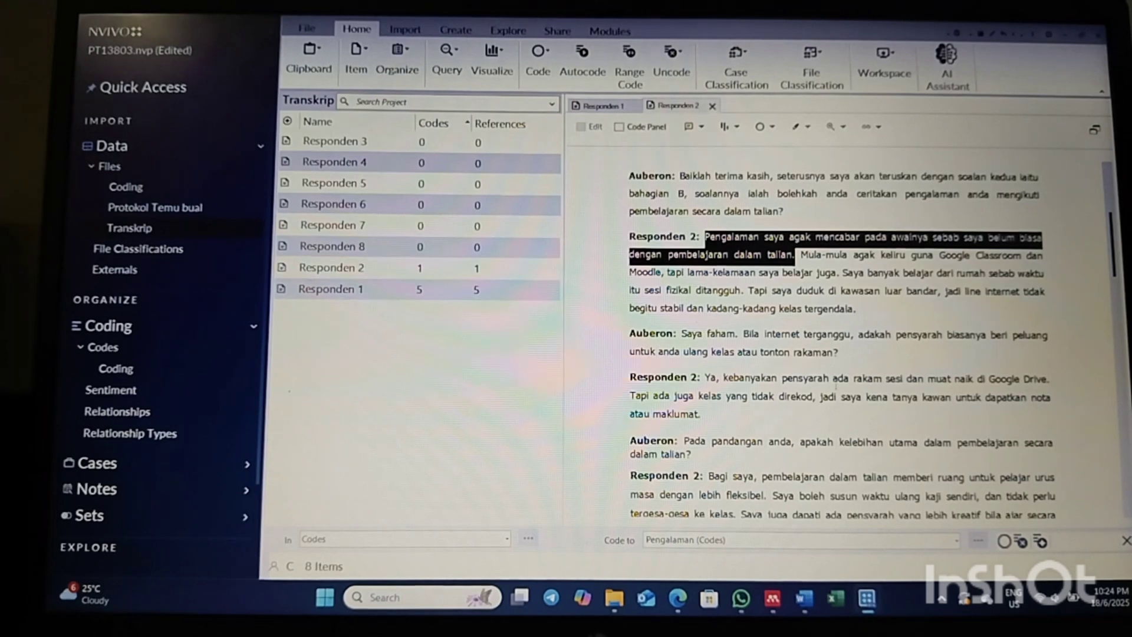
scroll(836, 387, down, 3)
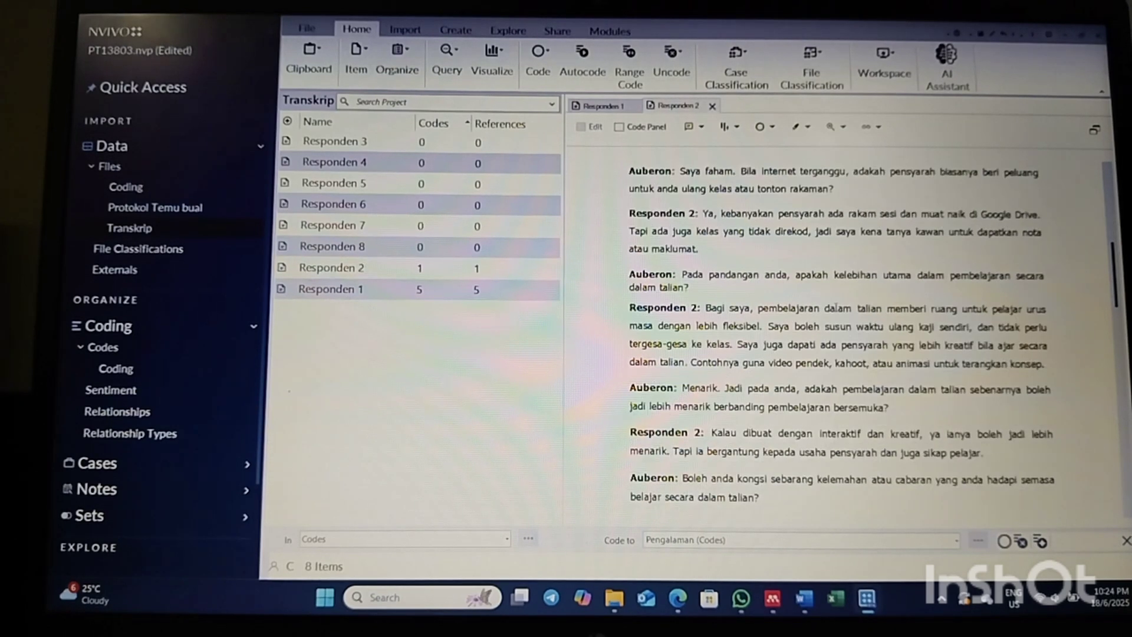
scroll(836, 308, down, 1)
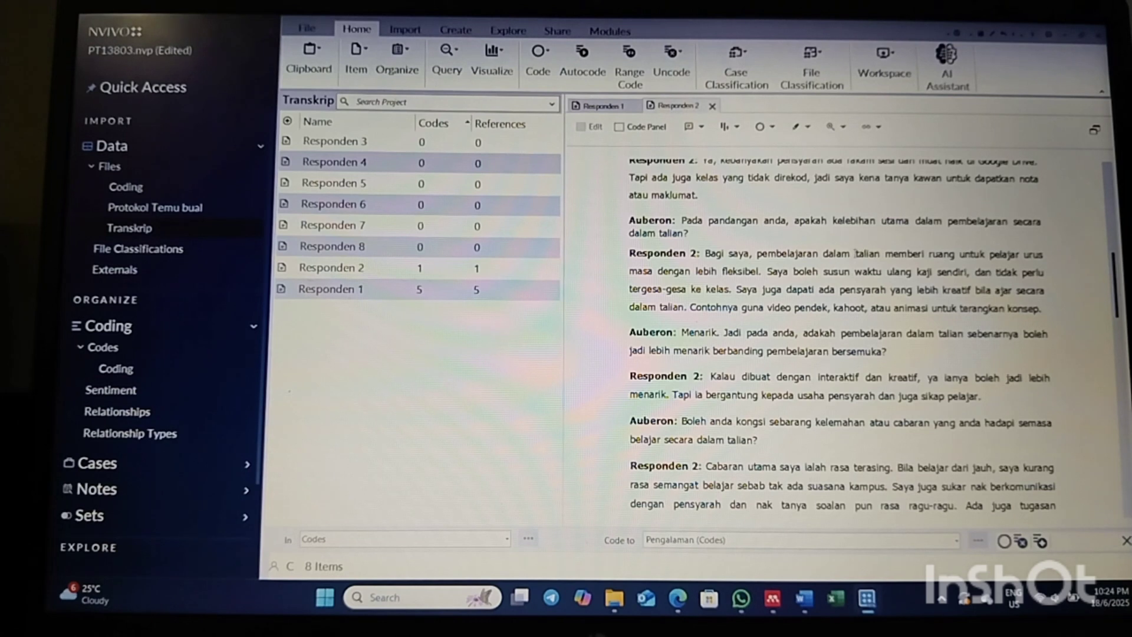
Code Responden 2's sentence on flexible time management to Kelebihan and view the codes list.
click(855, 253)
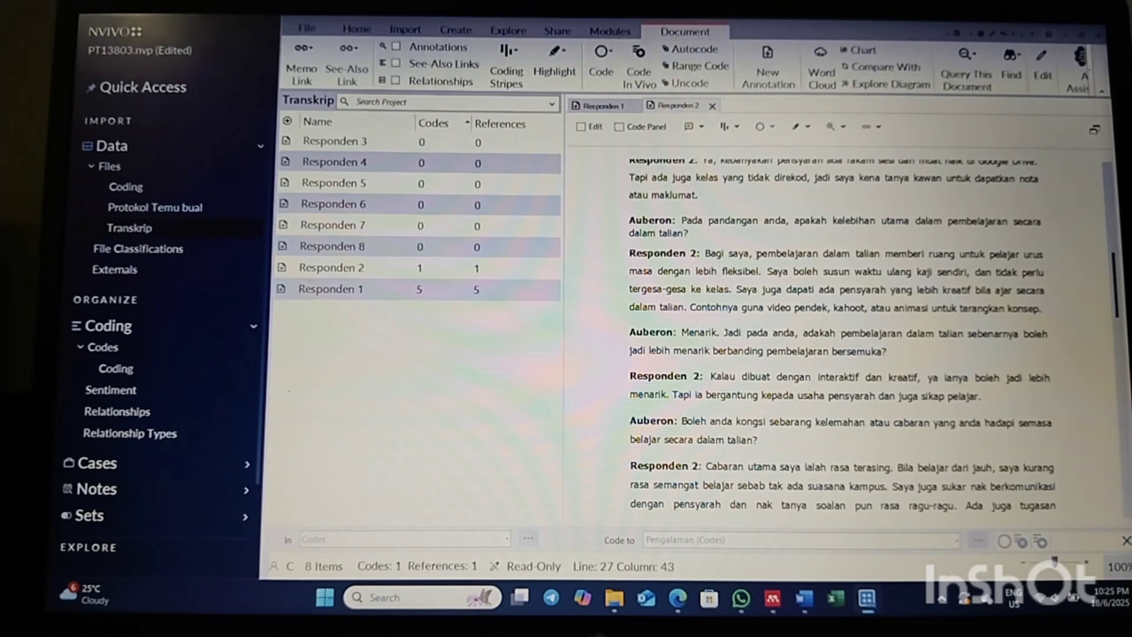
mouse_move(757, 253)
mouse_down()
mouse_move(975, 255)
mouse_move(762, 272)
mouse_up()
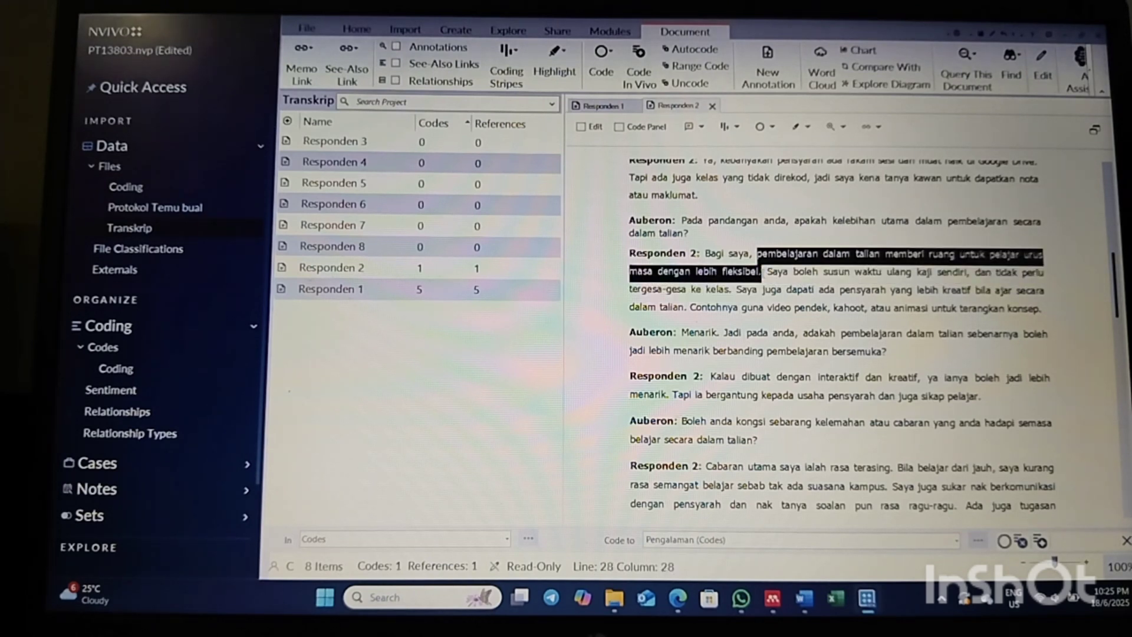
right_click(767, 259)
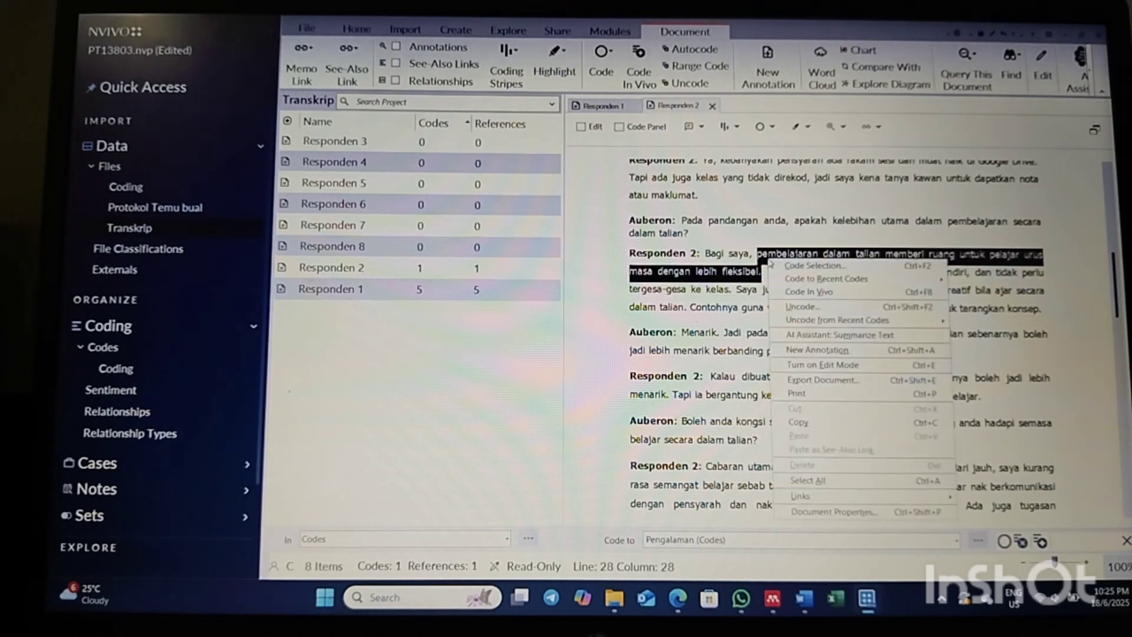
click(812, 266)
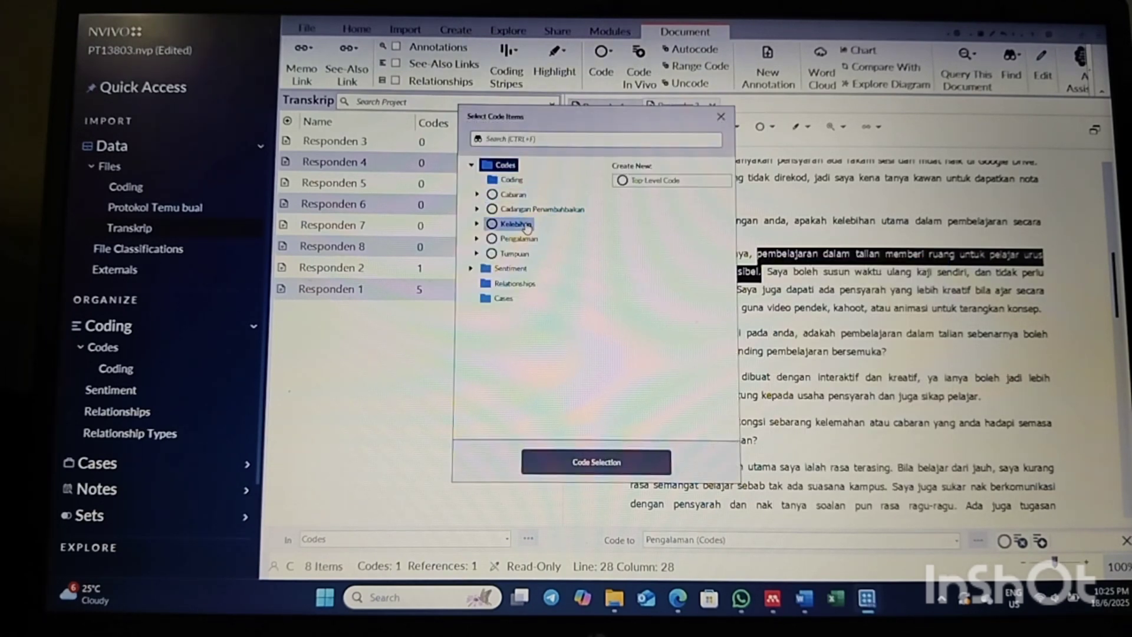
click(517, 224)
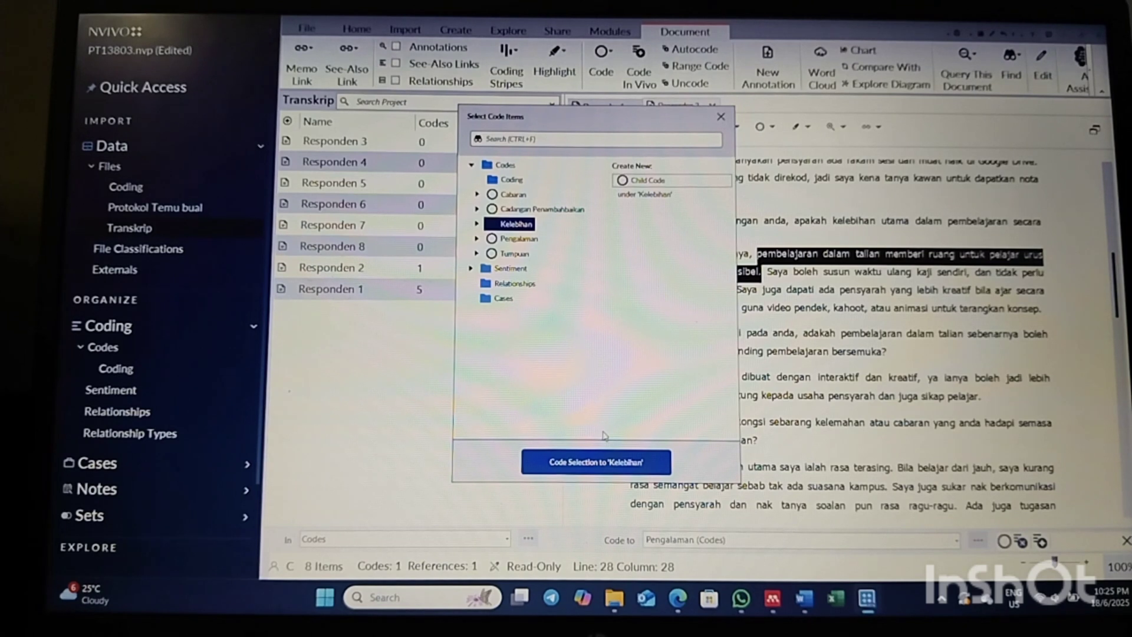
click(599, 462)
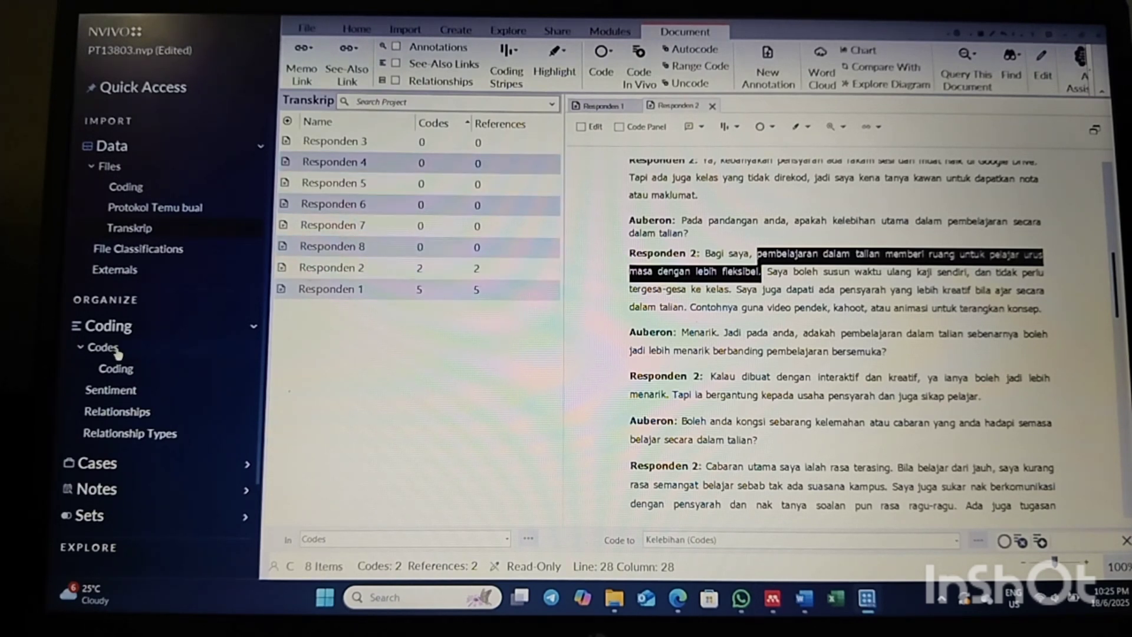
click(116, 349)
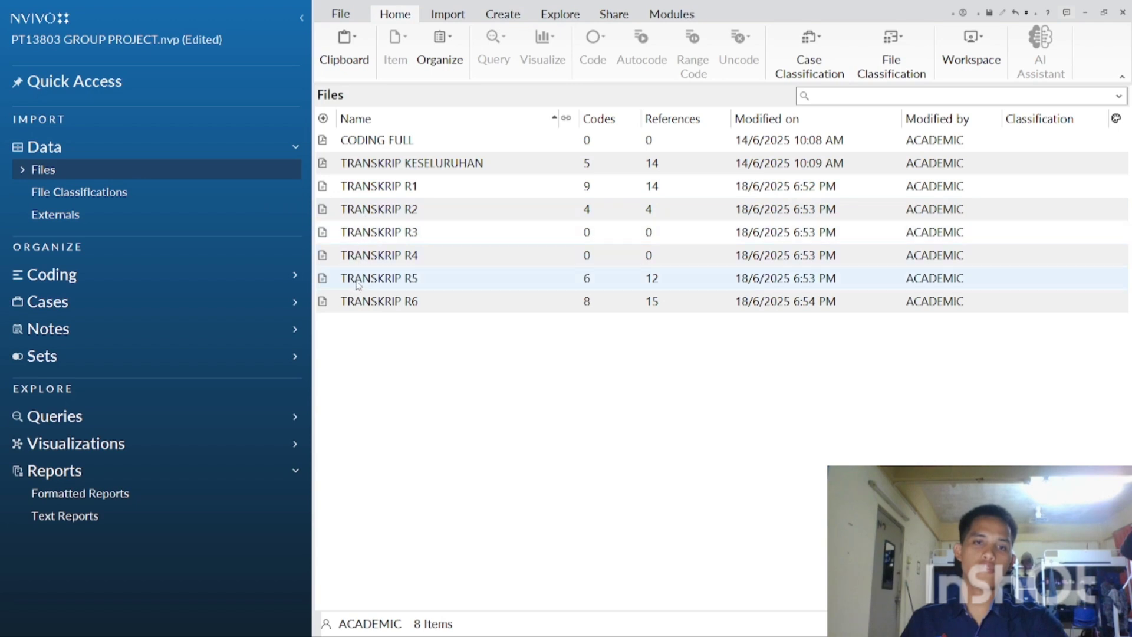
Link TRANSKRIP R1 to a new memo named 'R1 NOTES'.
click(403, 192)
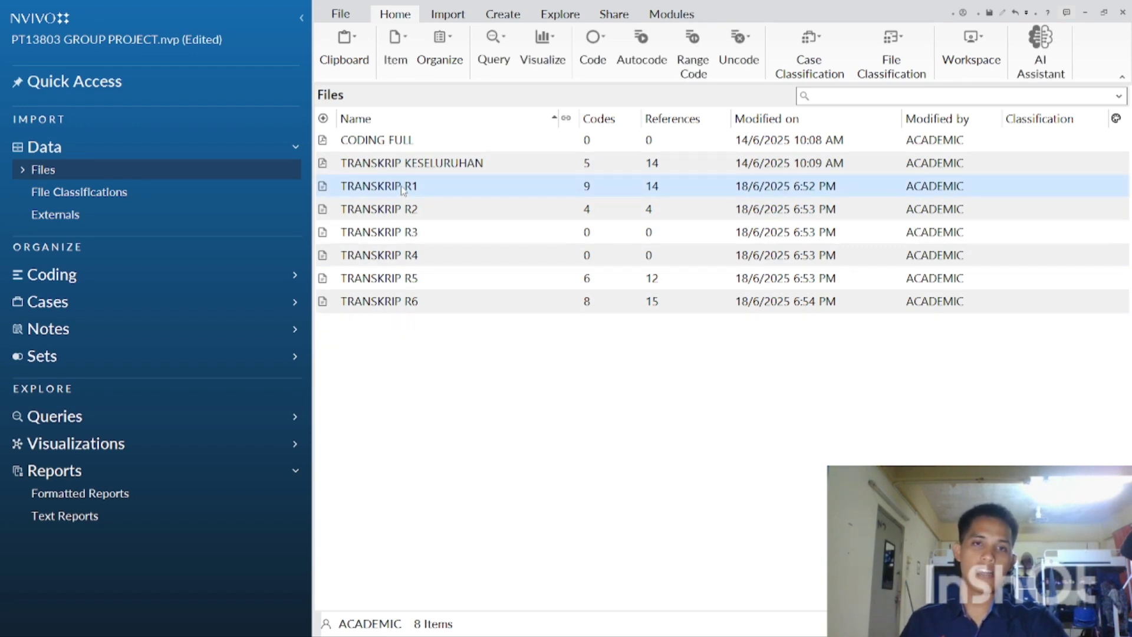
right_click(402, 189)
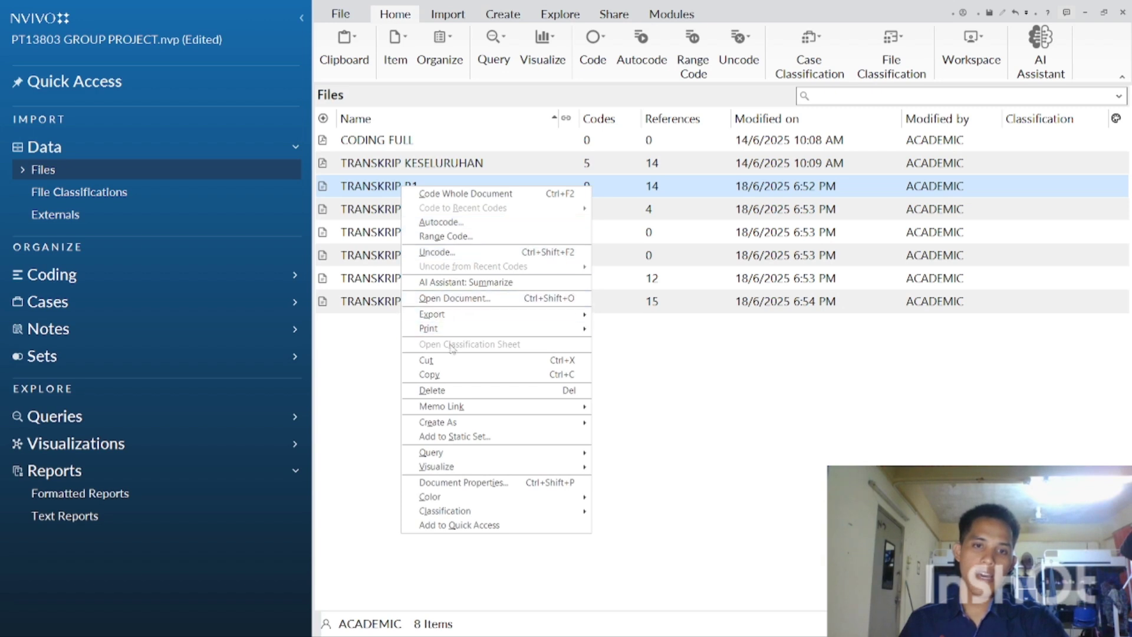
mouse_move(425, 413)
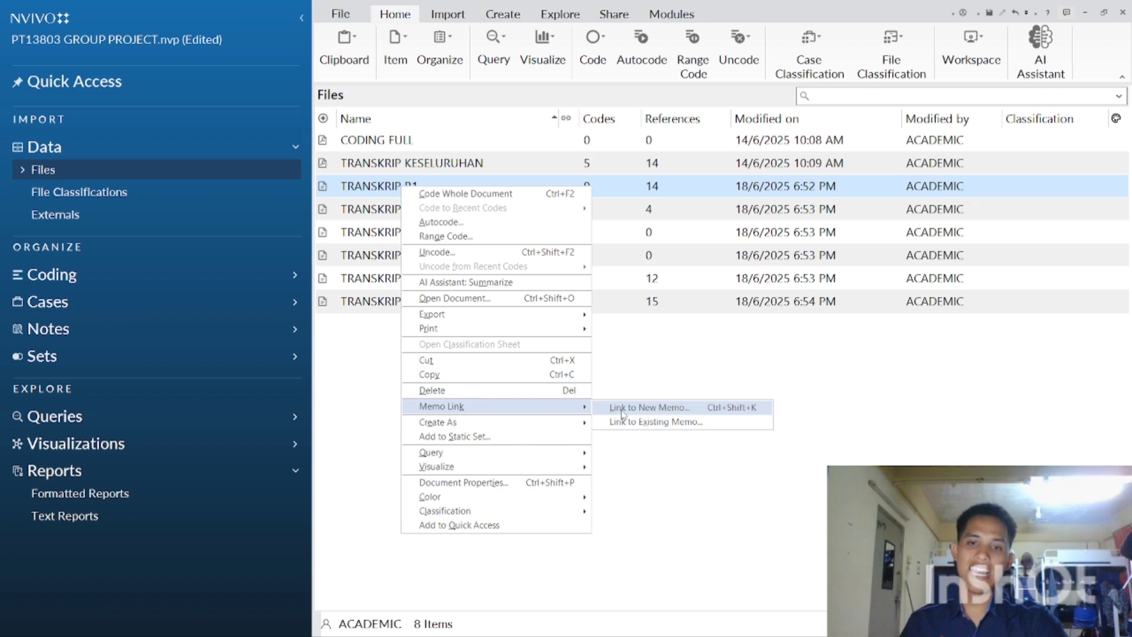
click(655, 413)
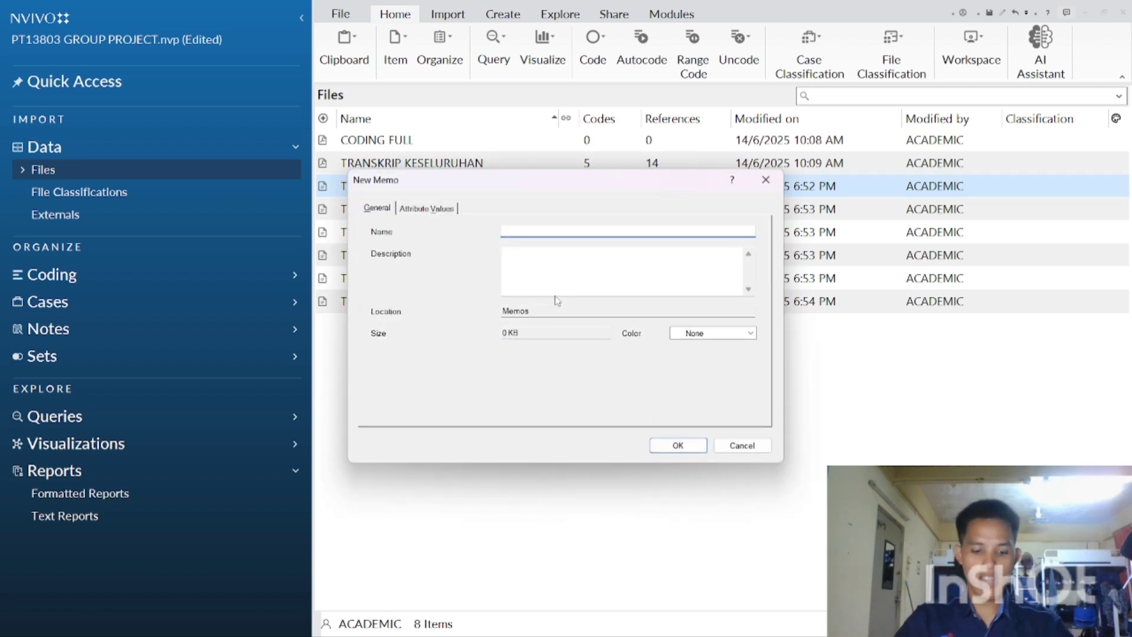
text(R1 NOTES)
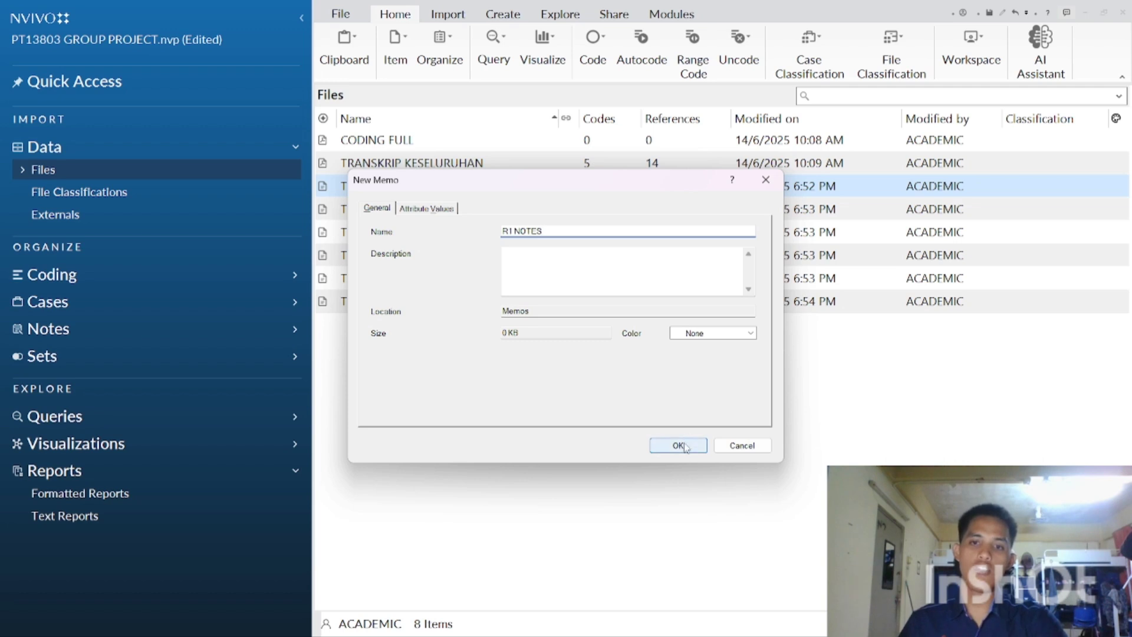
click(678, 445)
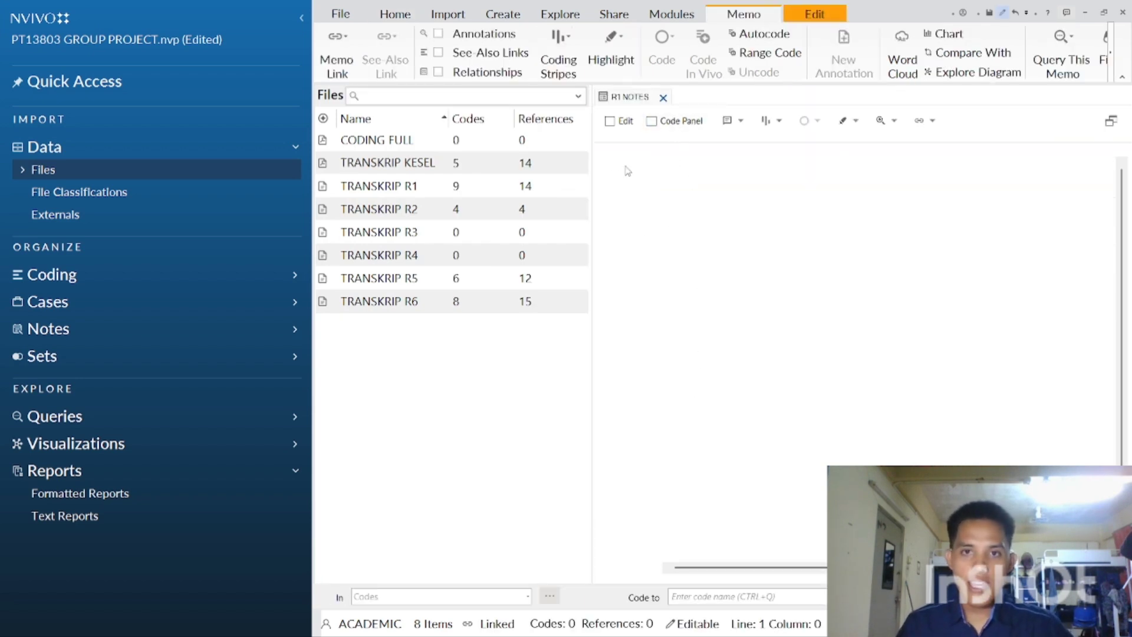
Write 'PERSEPSI RENPONDEN PERTAMA, MENYATAKAN SEGALA KERBAIKAN KELAS ONLINE.' in the R1 NOTES memo and stop editing.
click(611, 123)
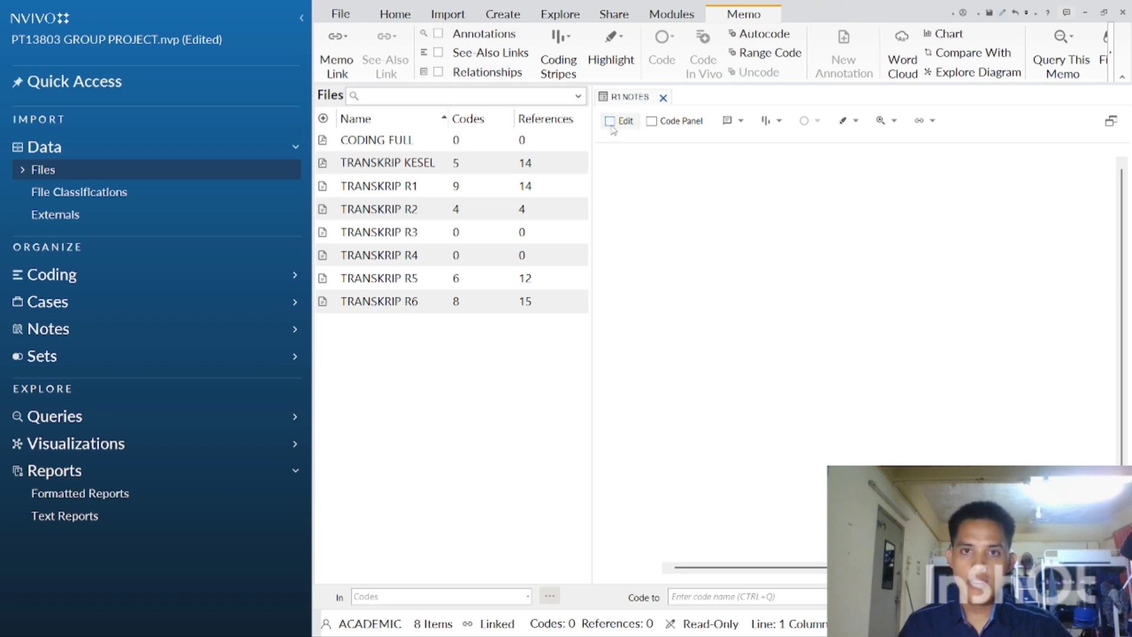
click(610, 122)
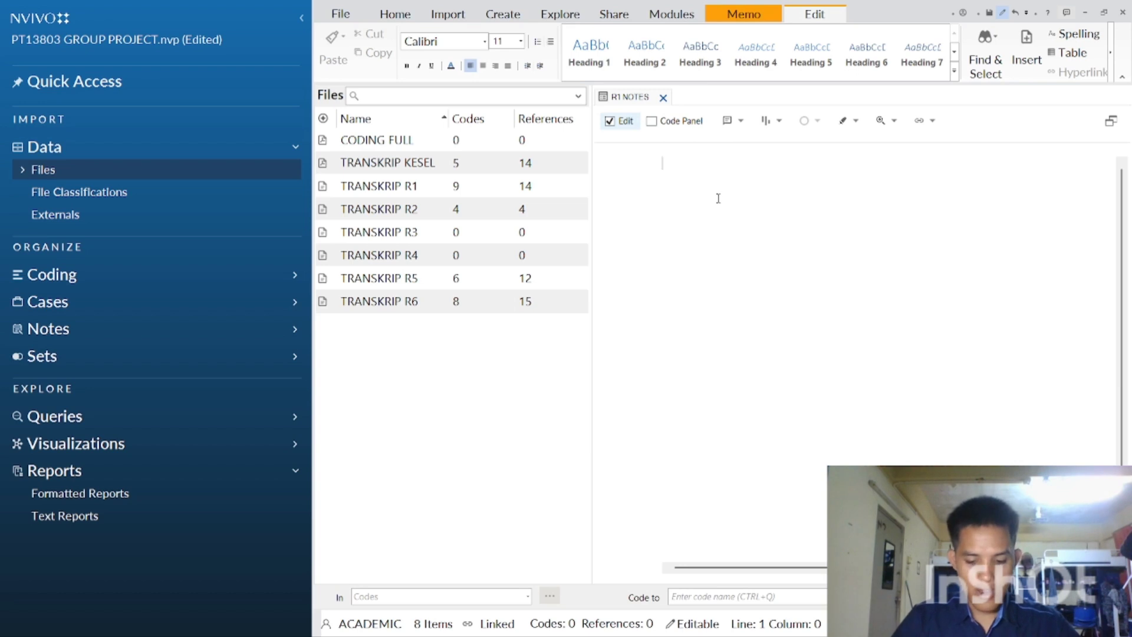
text(PERSEP)
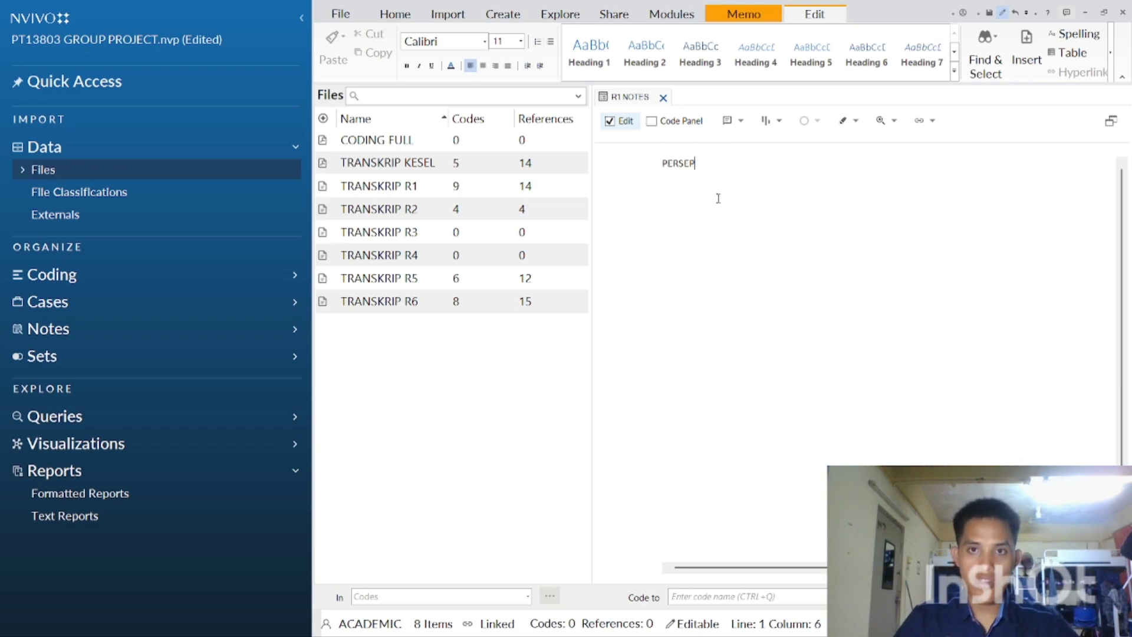
text(SI R)
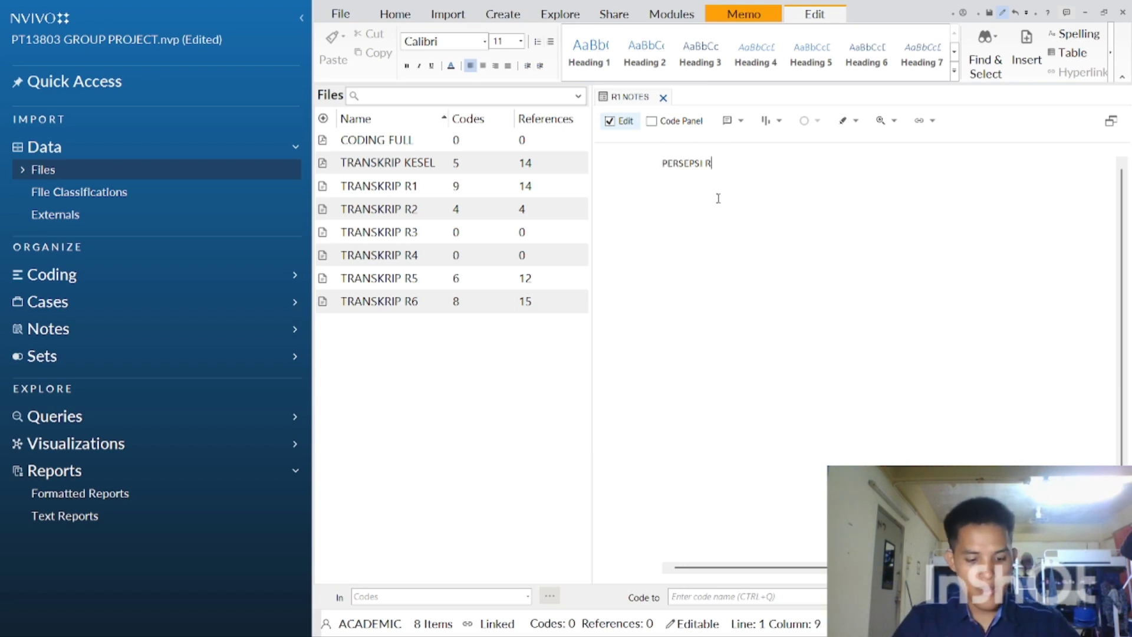
text(ENPONDE)
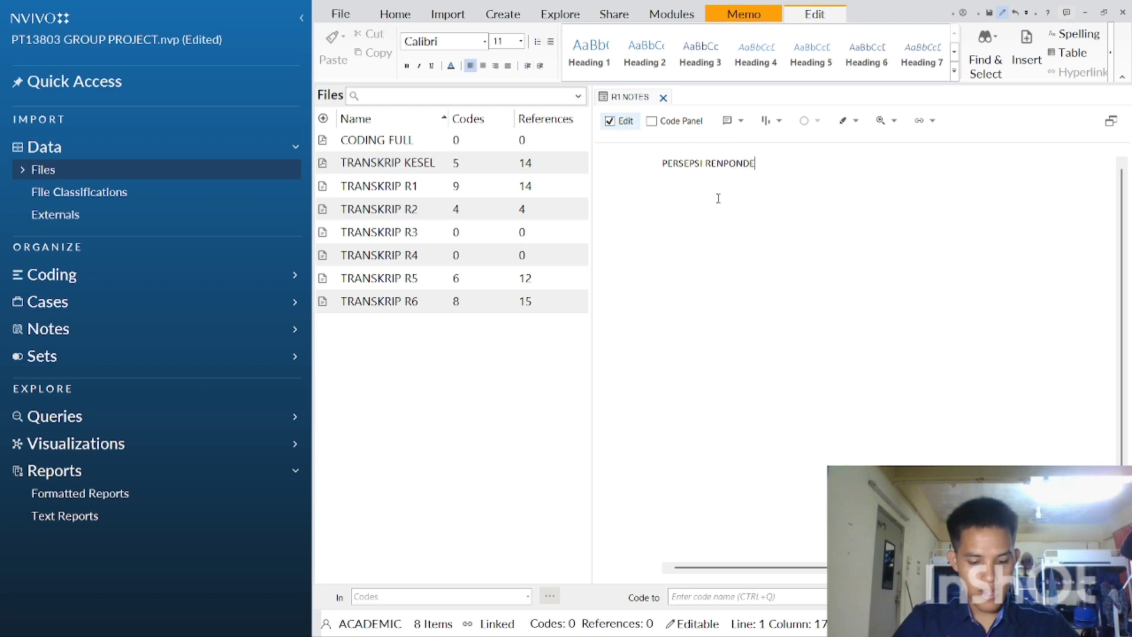
text(N PERTA)
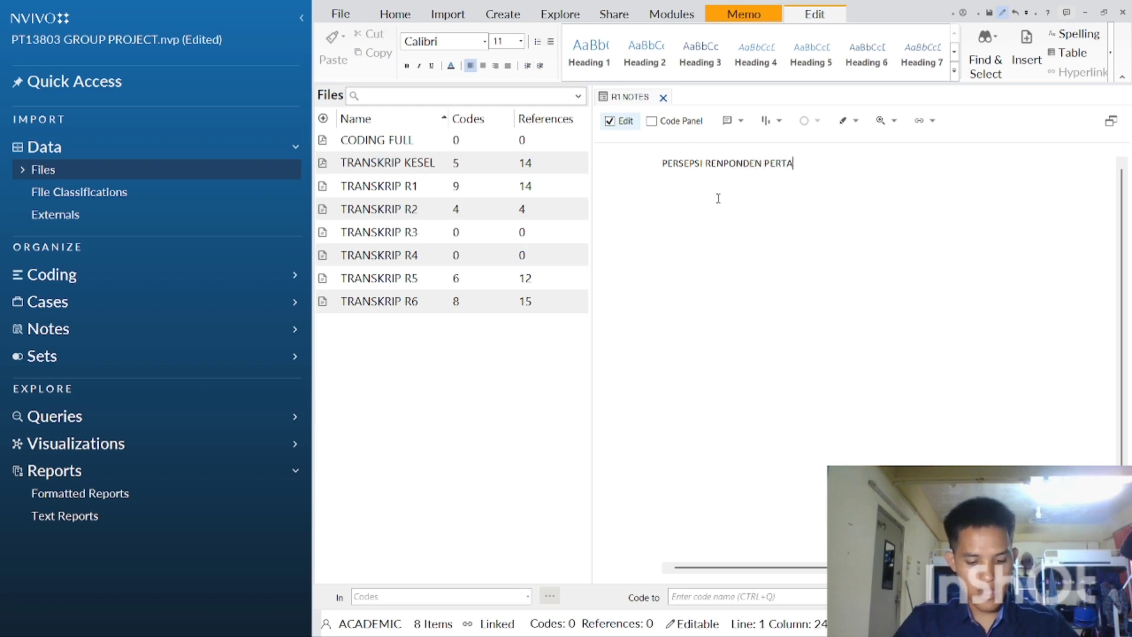
text(MA, )
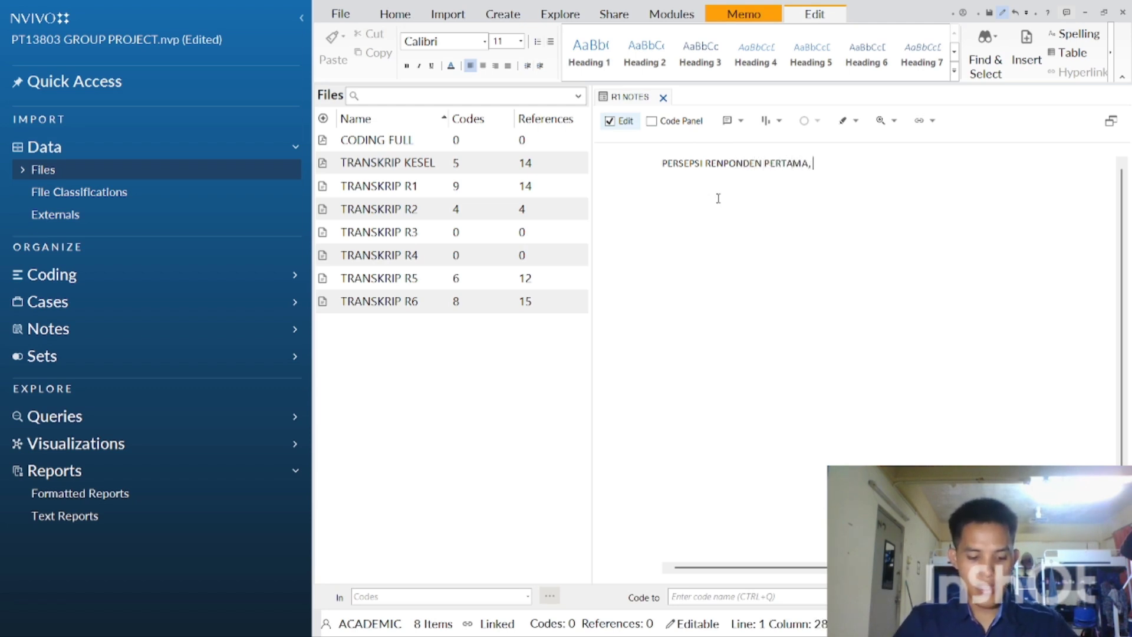
text(MENY)
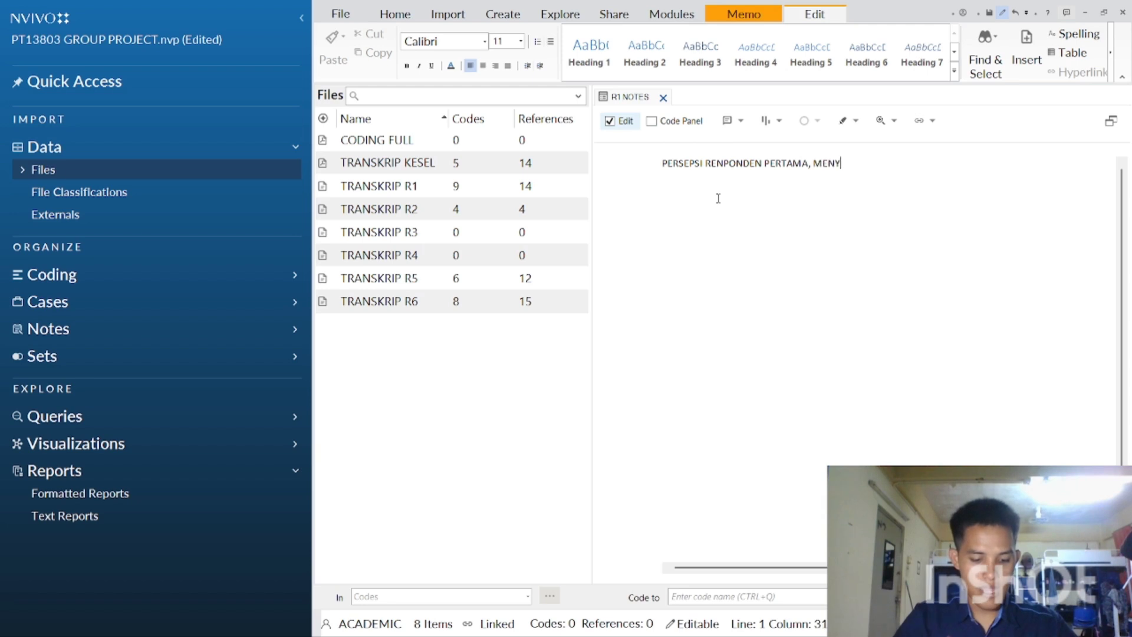
text(ATAKAN)
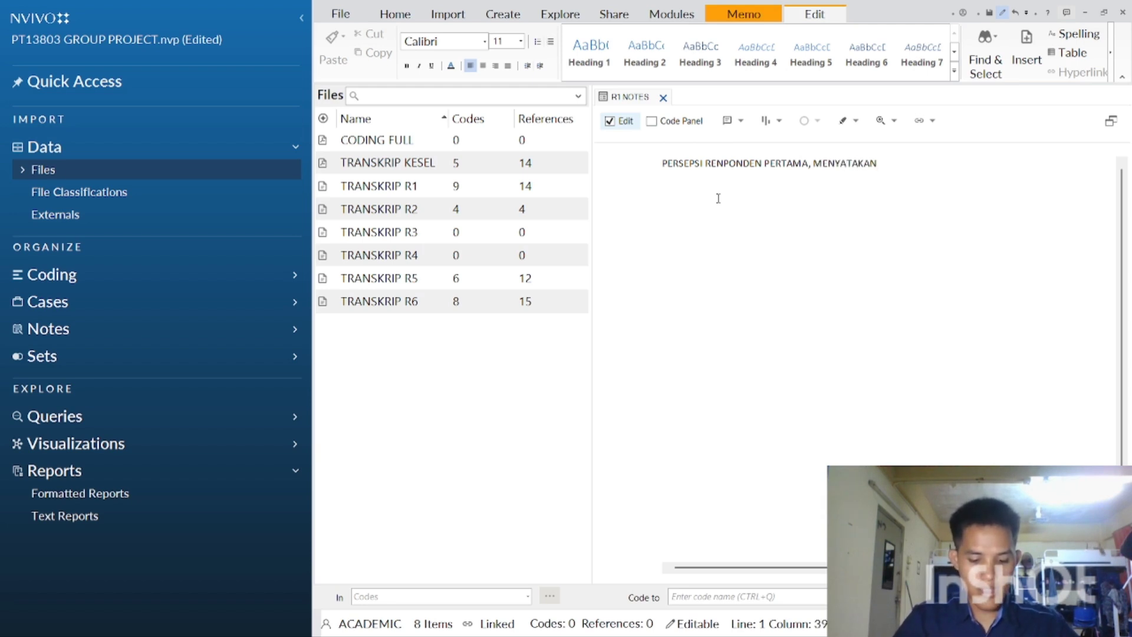
text( SEG)
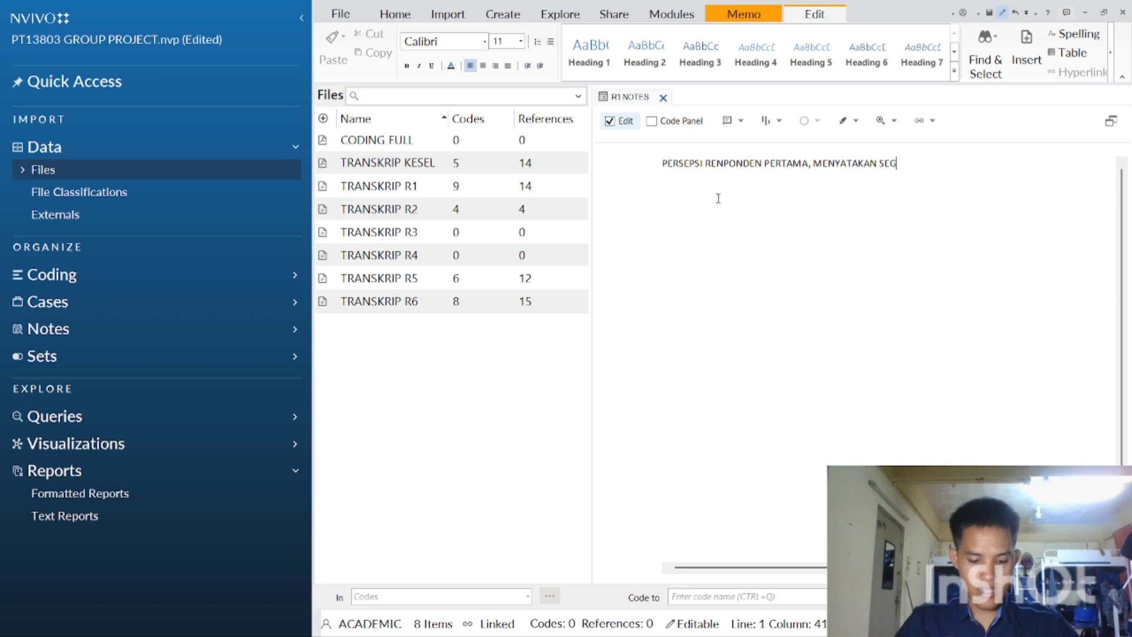
text(ALA KERBA)
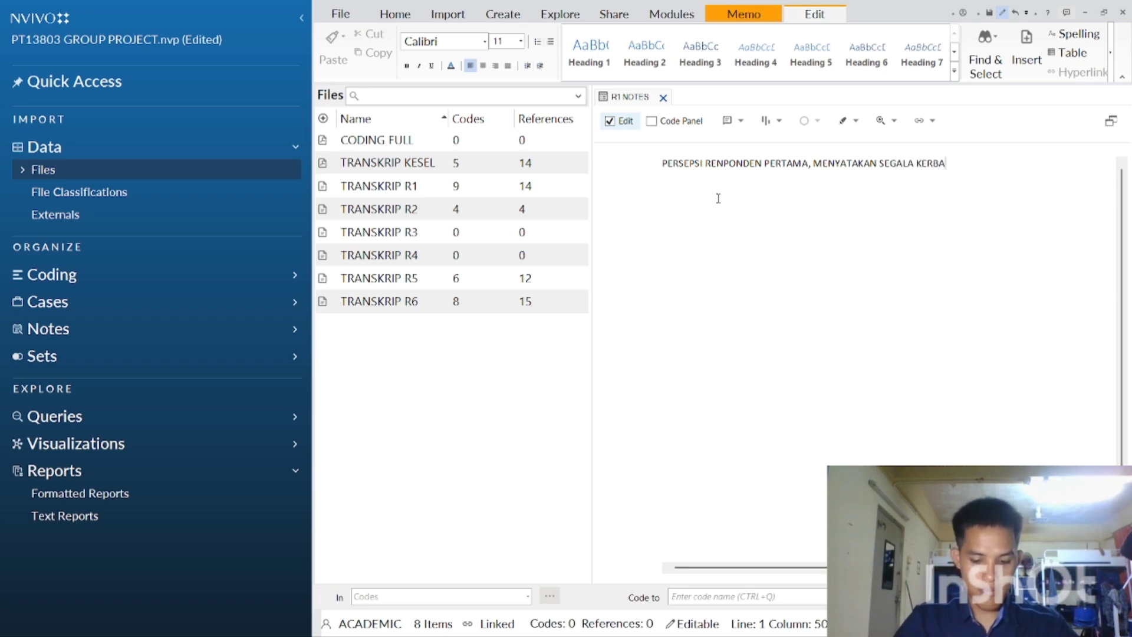
text(IKAN KEL)
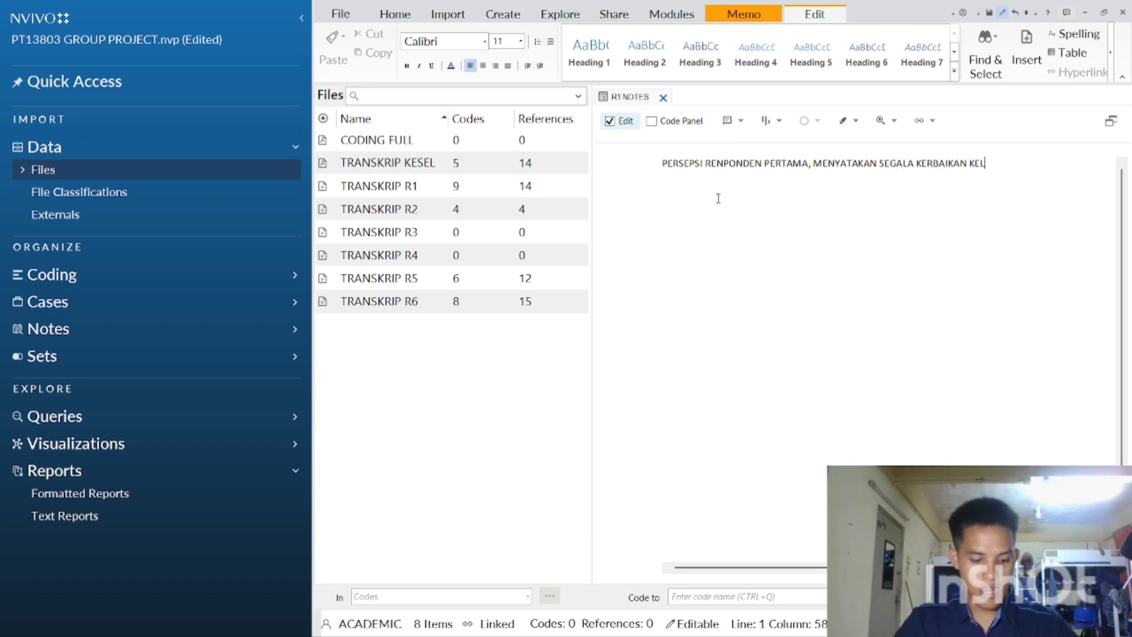
text(AS ONLINE/)
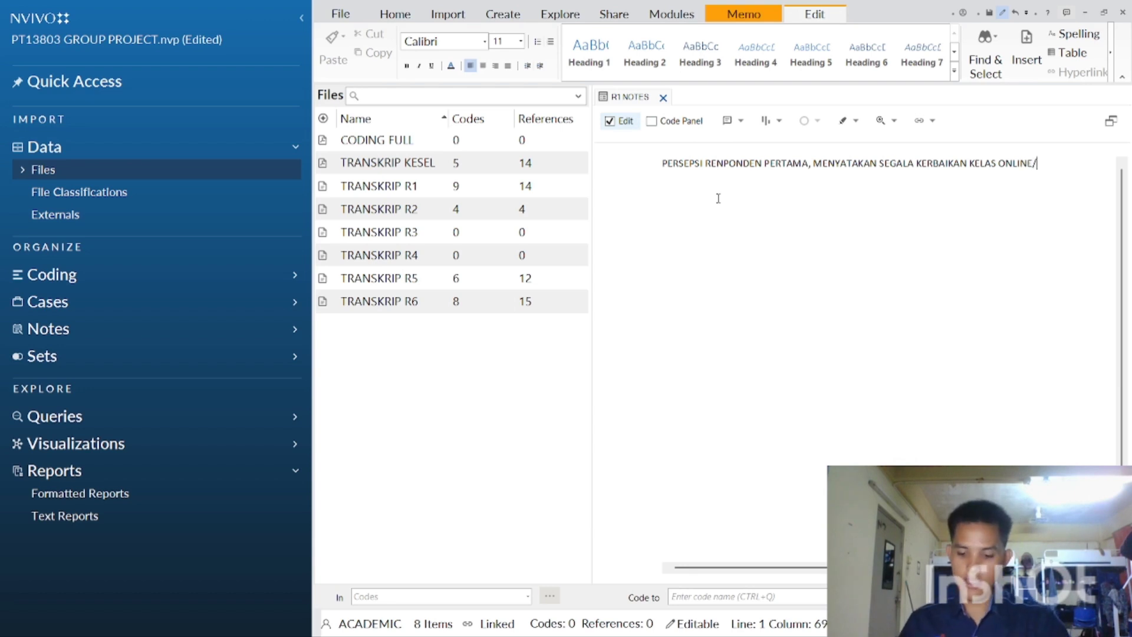
key(BackSpace)
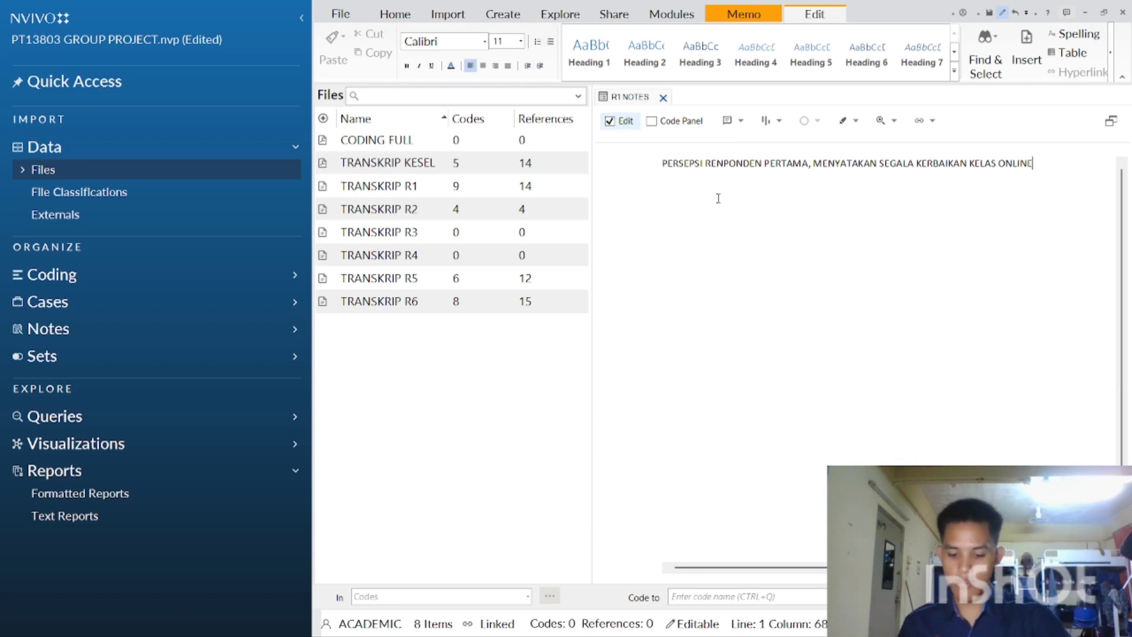
text(.)
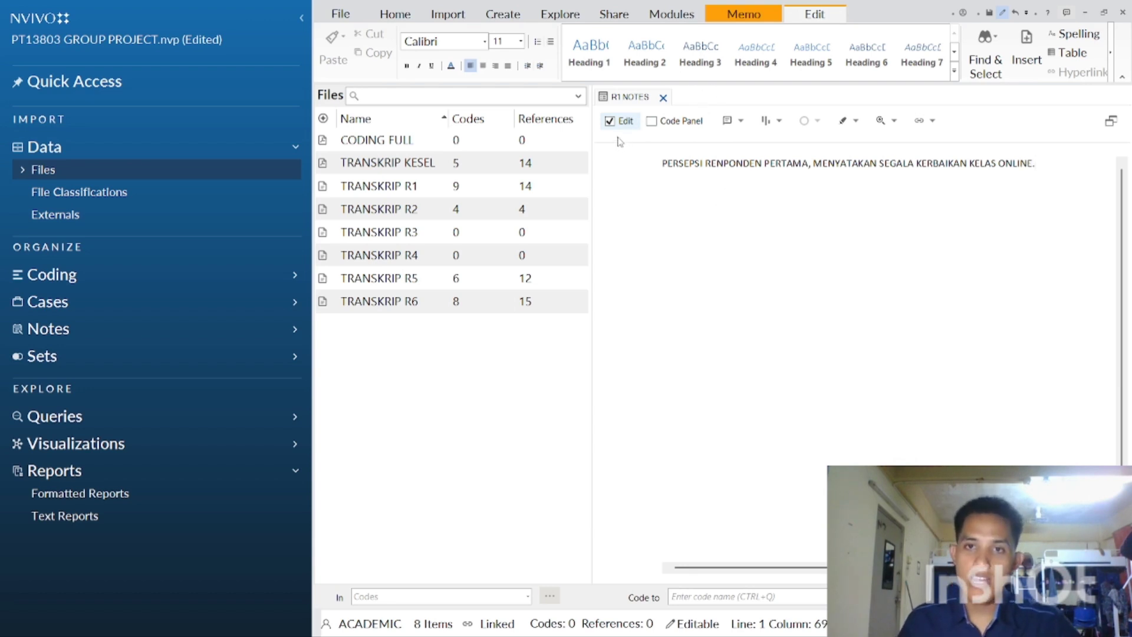
click(609, 122)
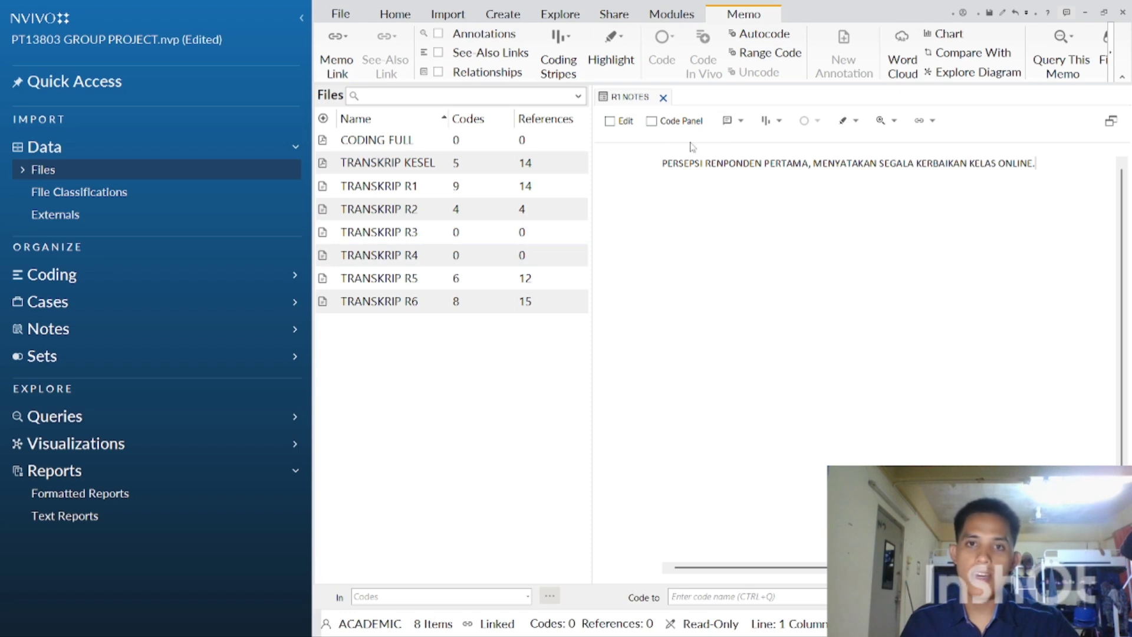
click(294, 331)
Confirm R1 NOTES appears under Memos, then open the TRANSKRIP R6 transcript.
click(65, 353)
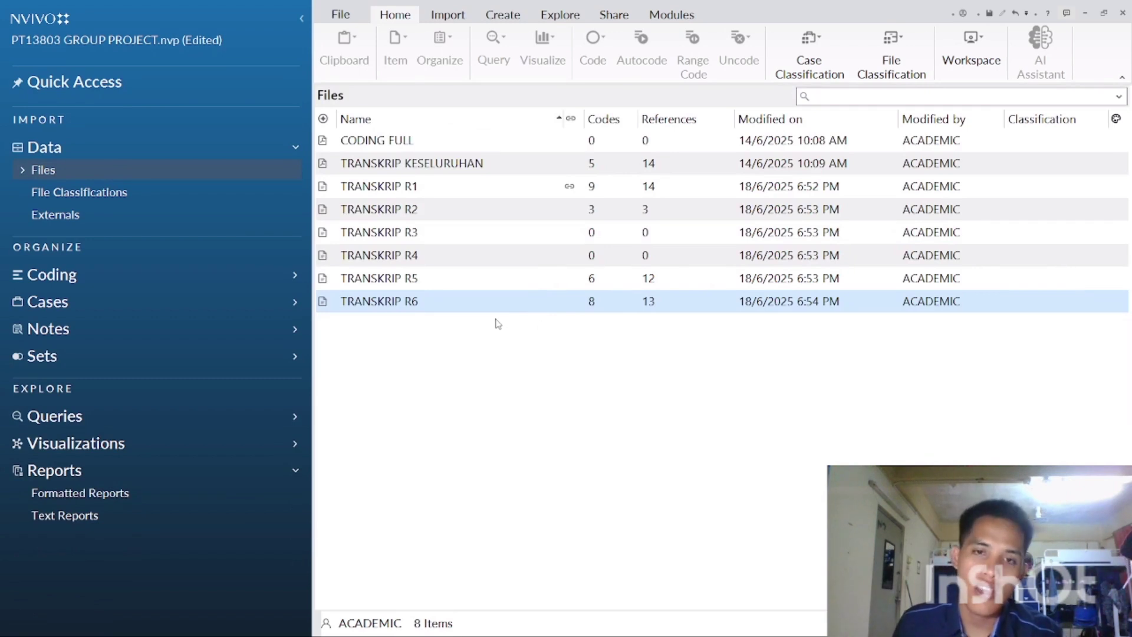
click(430, 307)
double_click(428, 304)
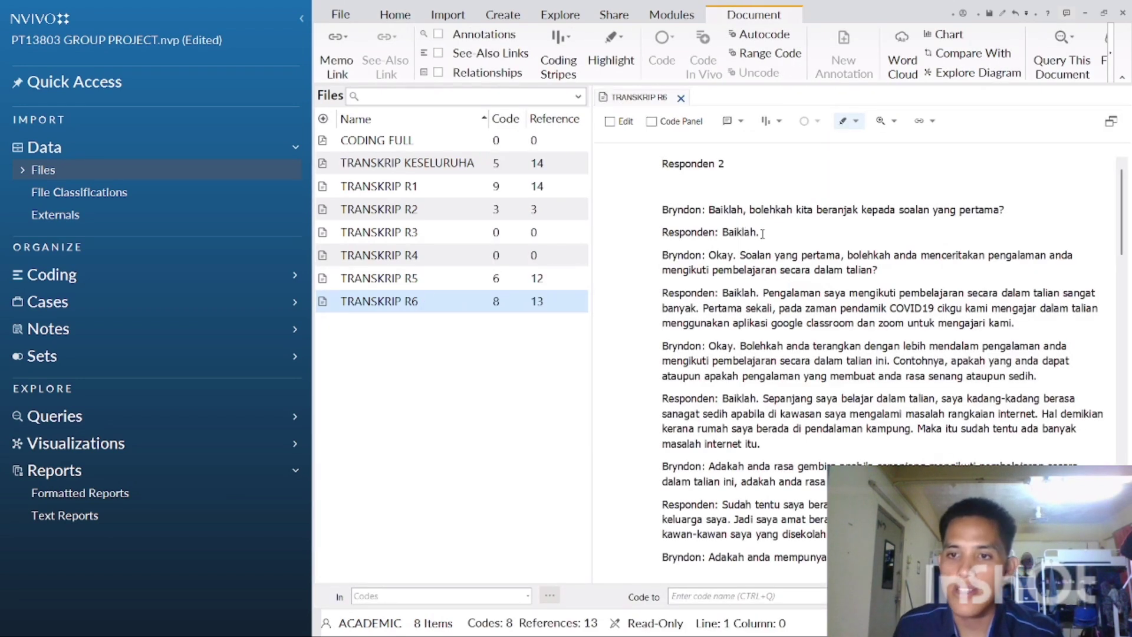
Display coding stripes for the keburukan and masalah internet codes on TRANSKRIP R6.
click(771, 121)
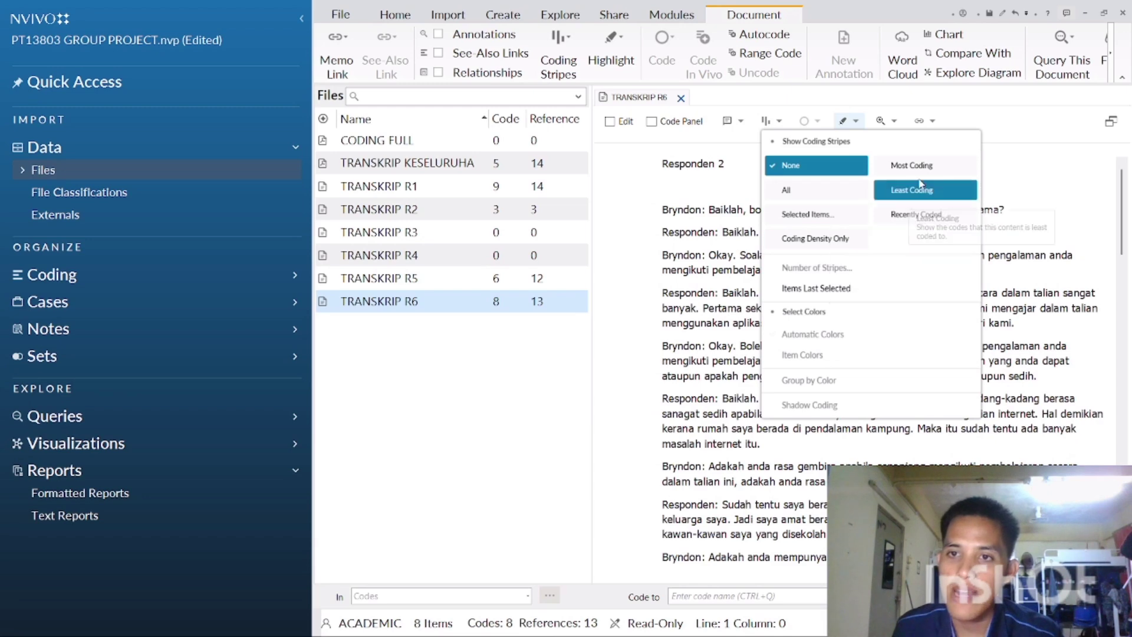
click(811, 215)
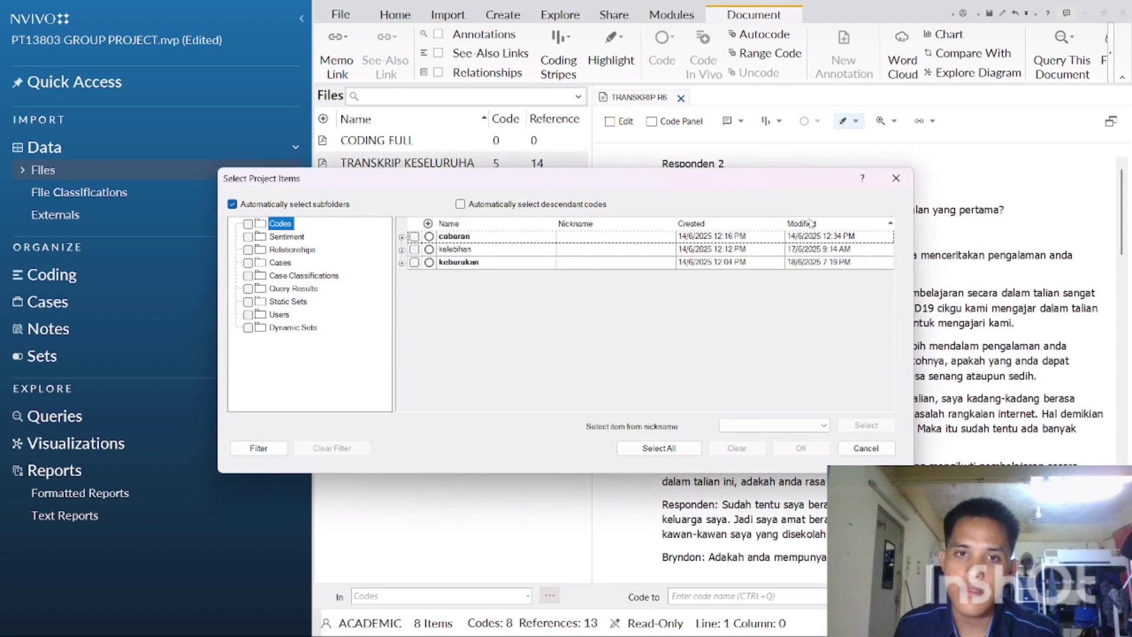
click(401, 236)
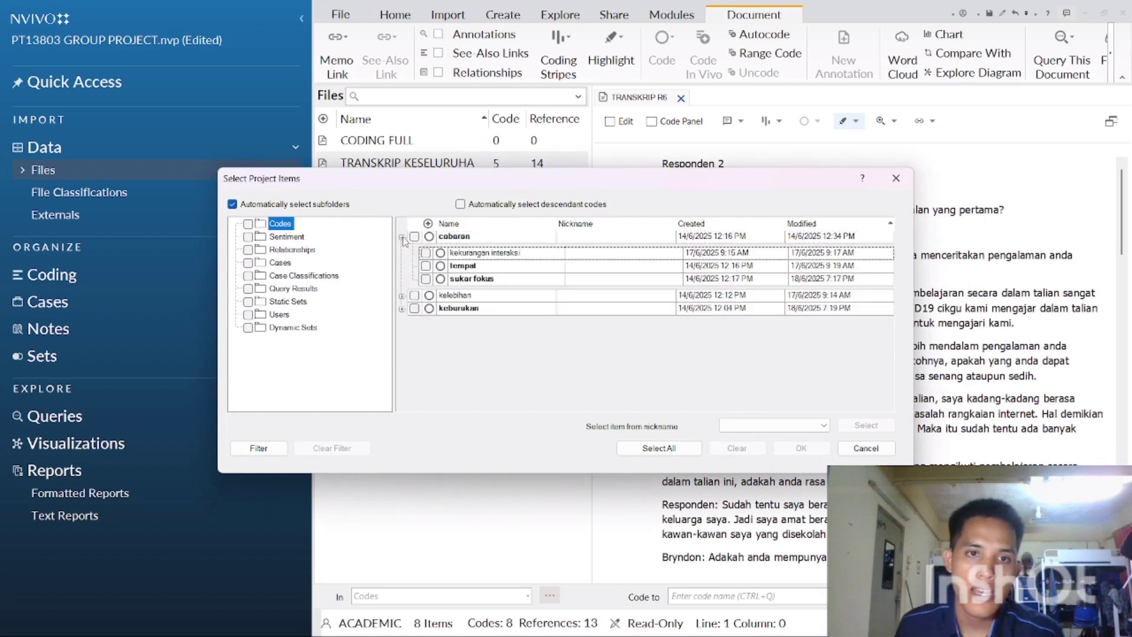
click(401, 295)
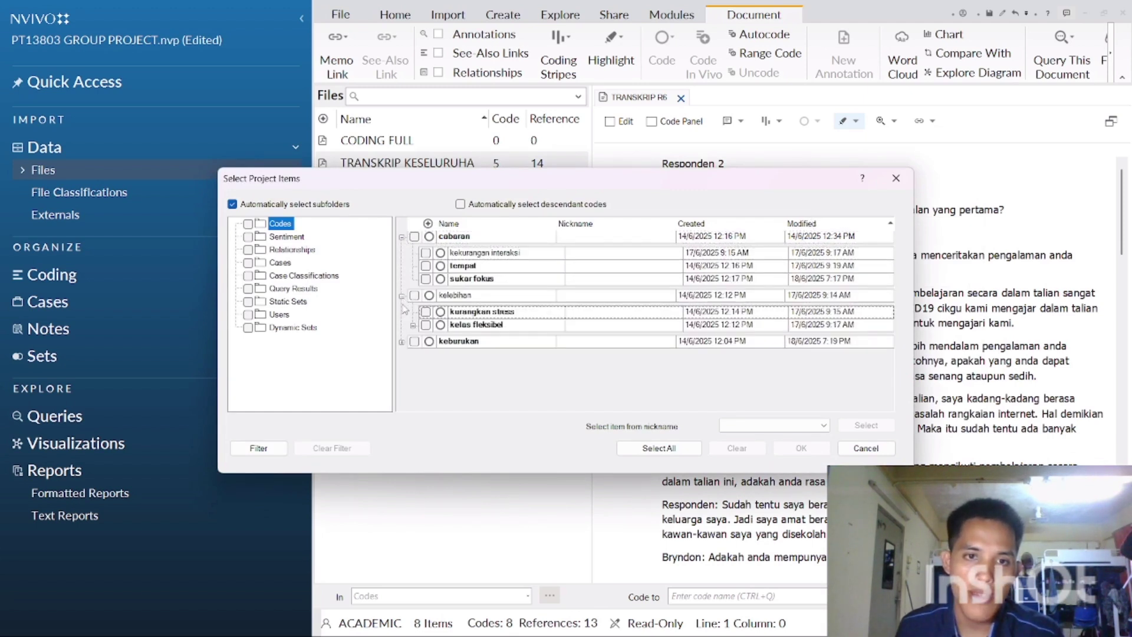
click(401, 341)
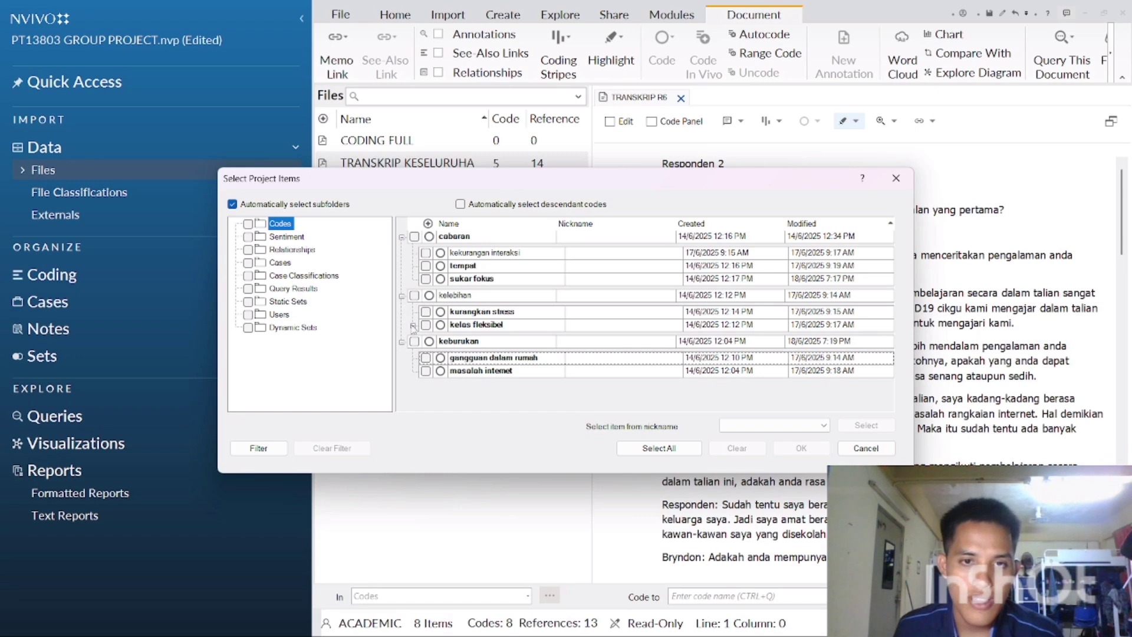
click(414, 342)
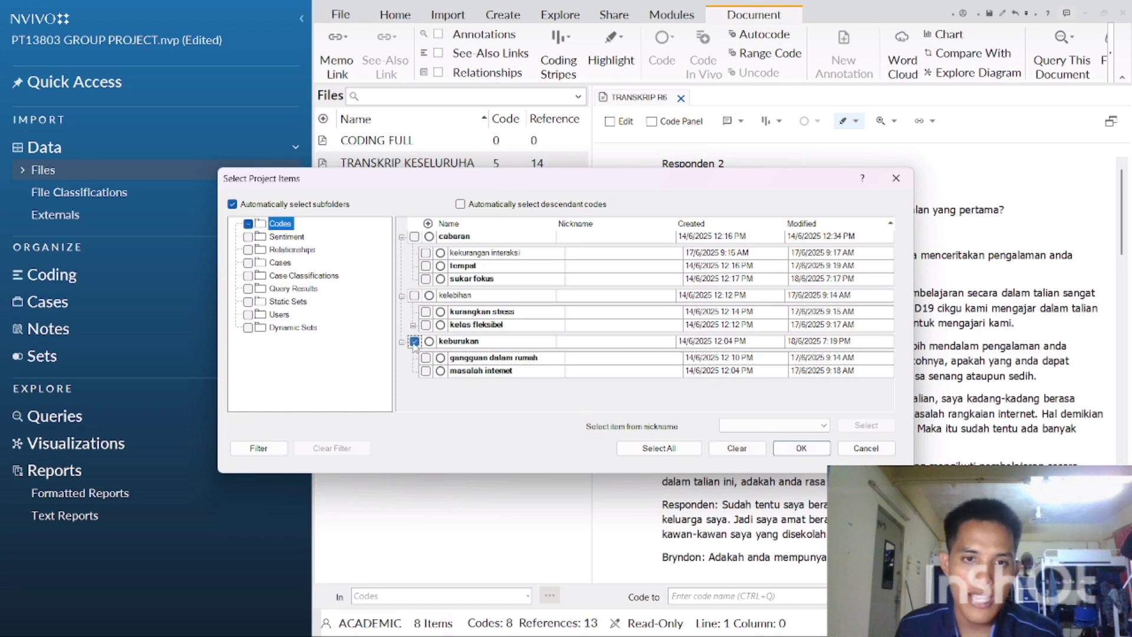
click(426, 371)
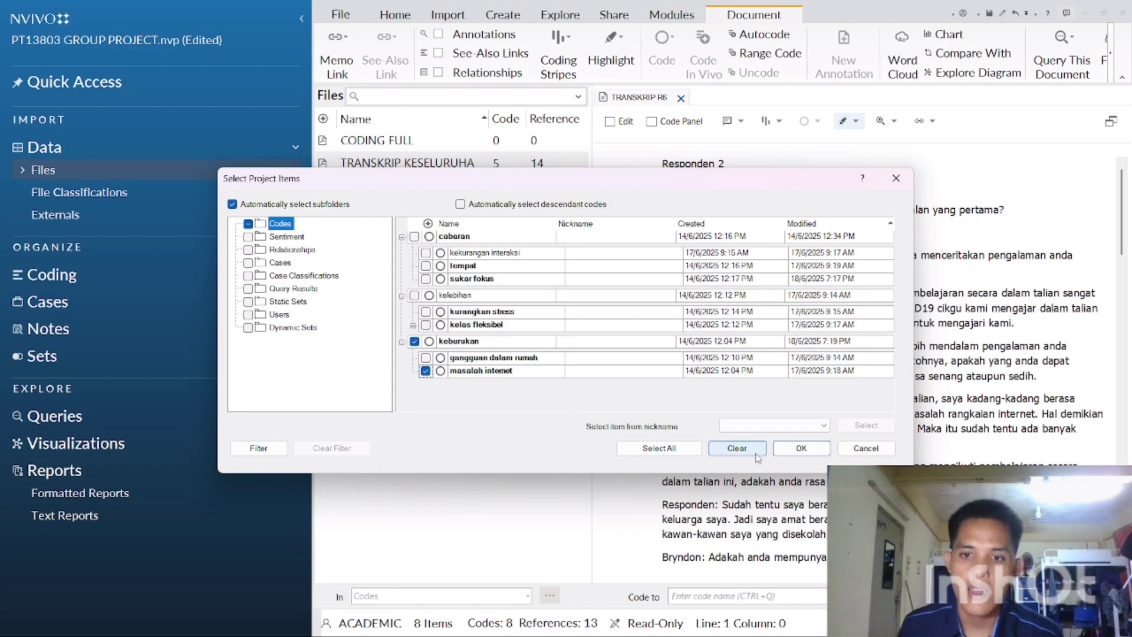
click(796, 449)
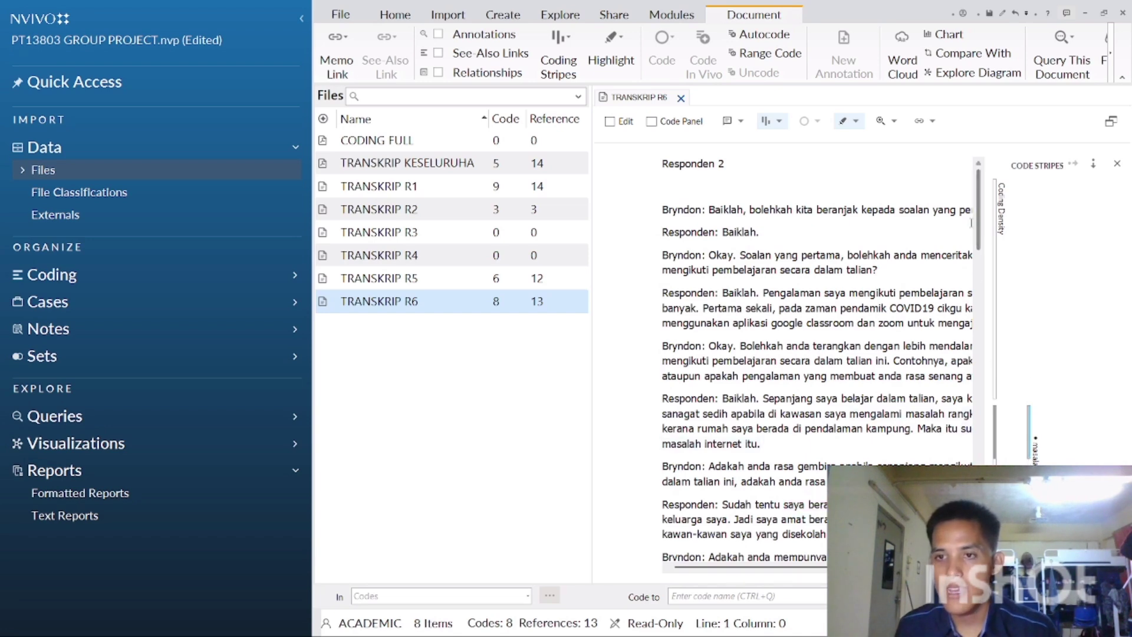
Uncode the 'saya berasa sedih' passage in TRANSKRIP R6 using the coding stripe options.
scroll(977, 251, down, 3)
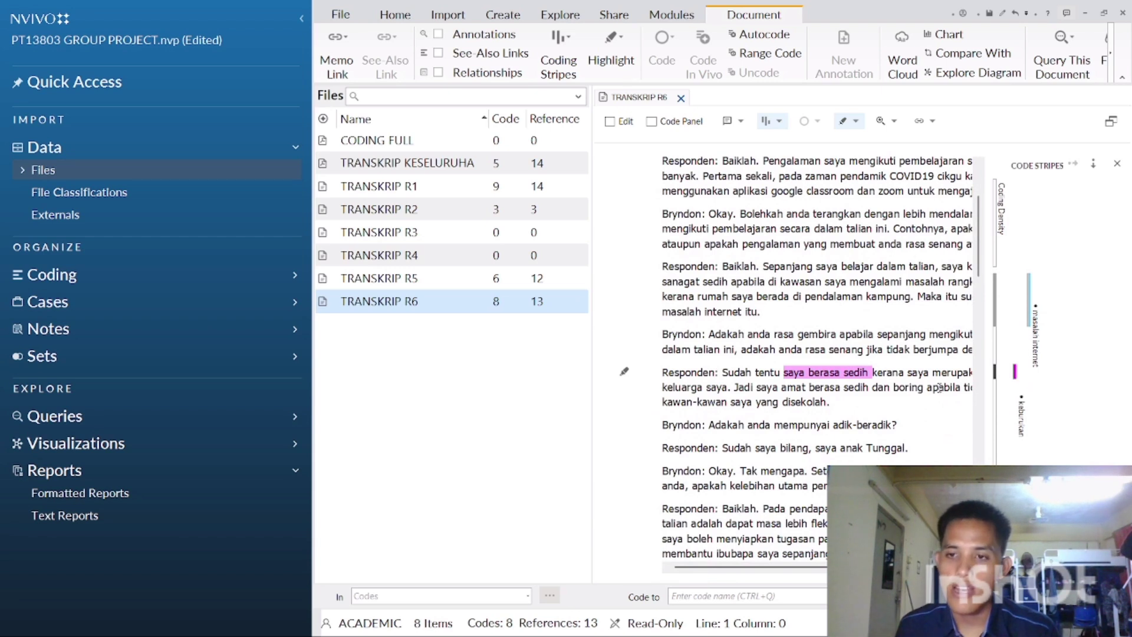
right_click(1030, 305)
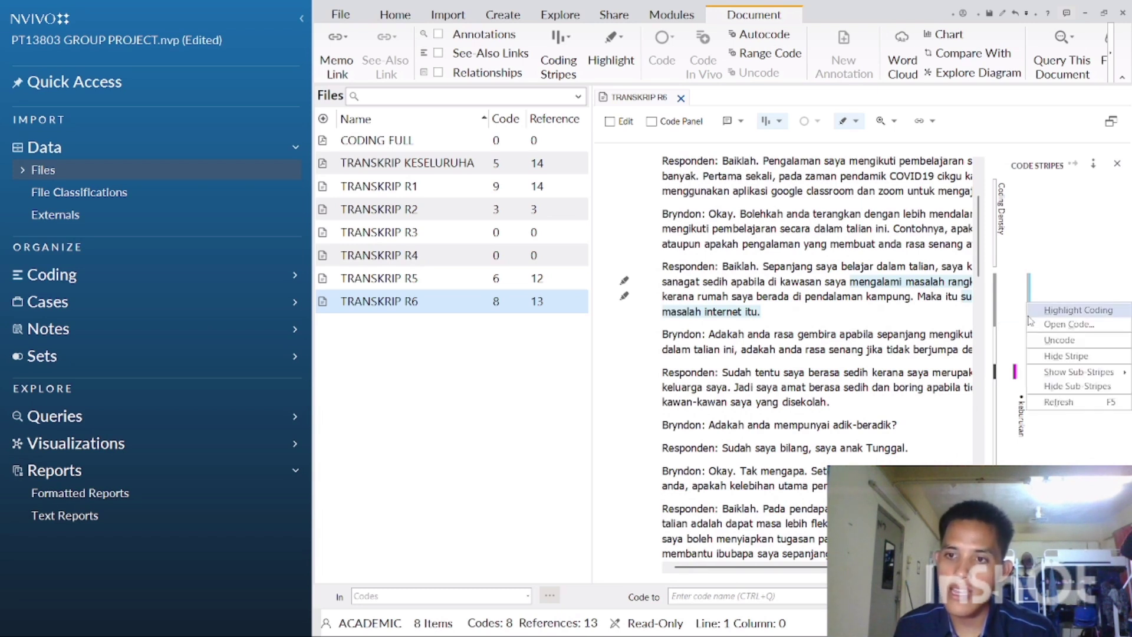
key(Escape)
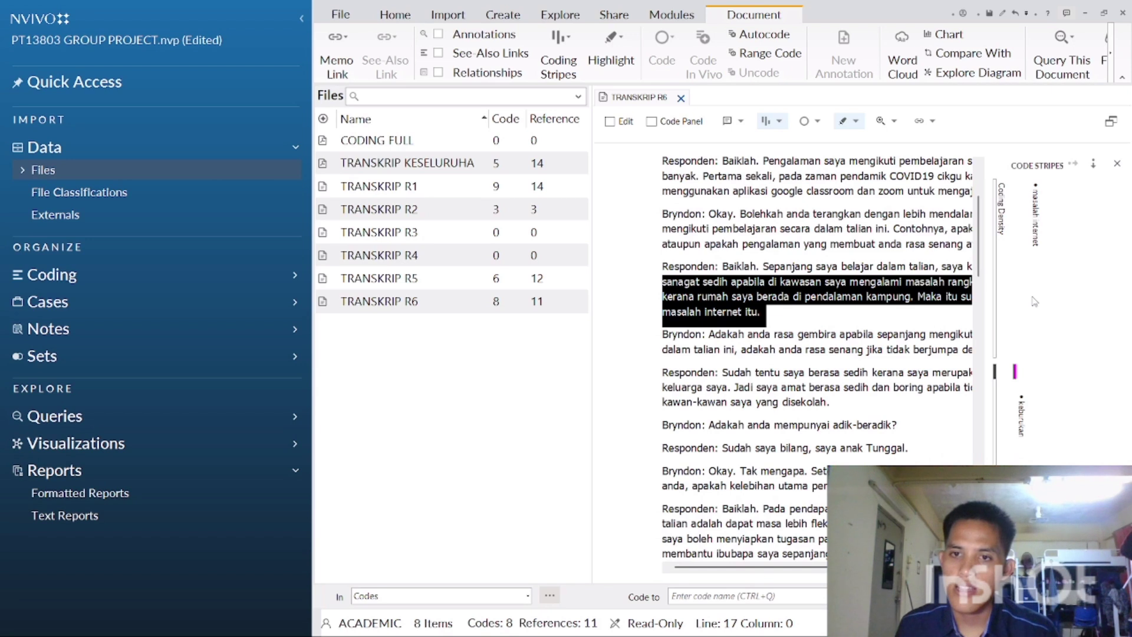
right_click(1015, 373)
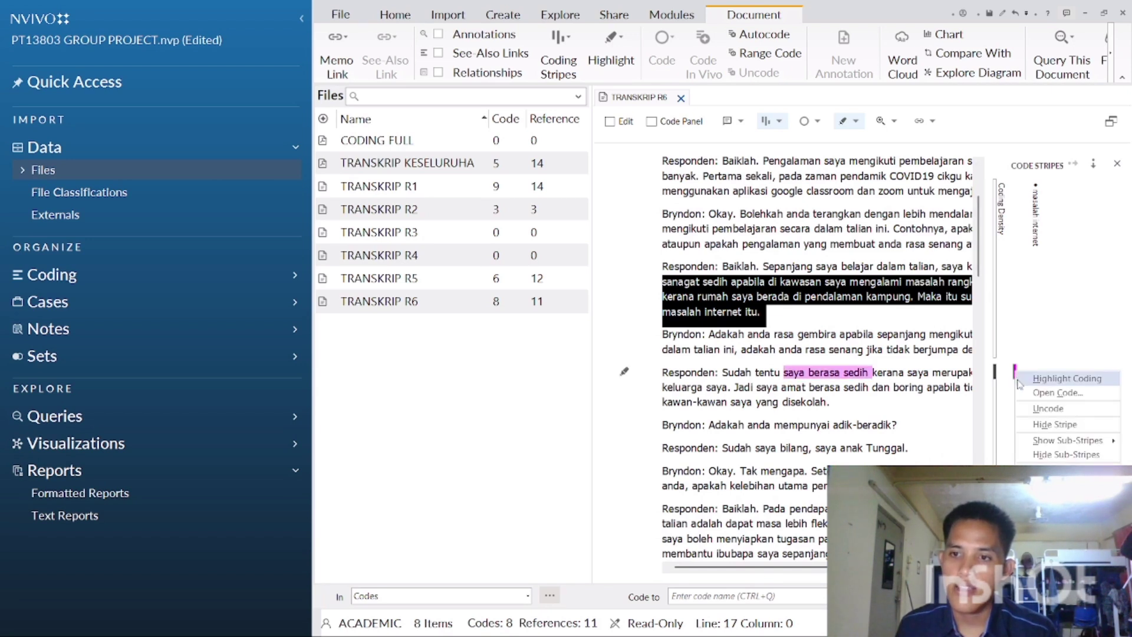
click(1047, 408)
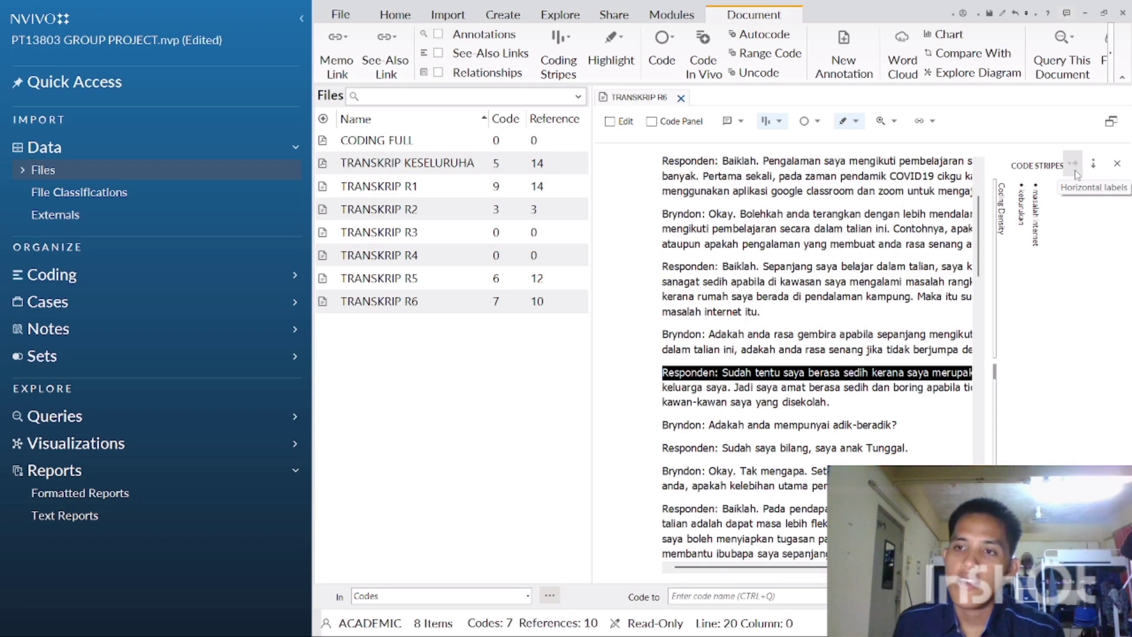
click(1057, 295)
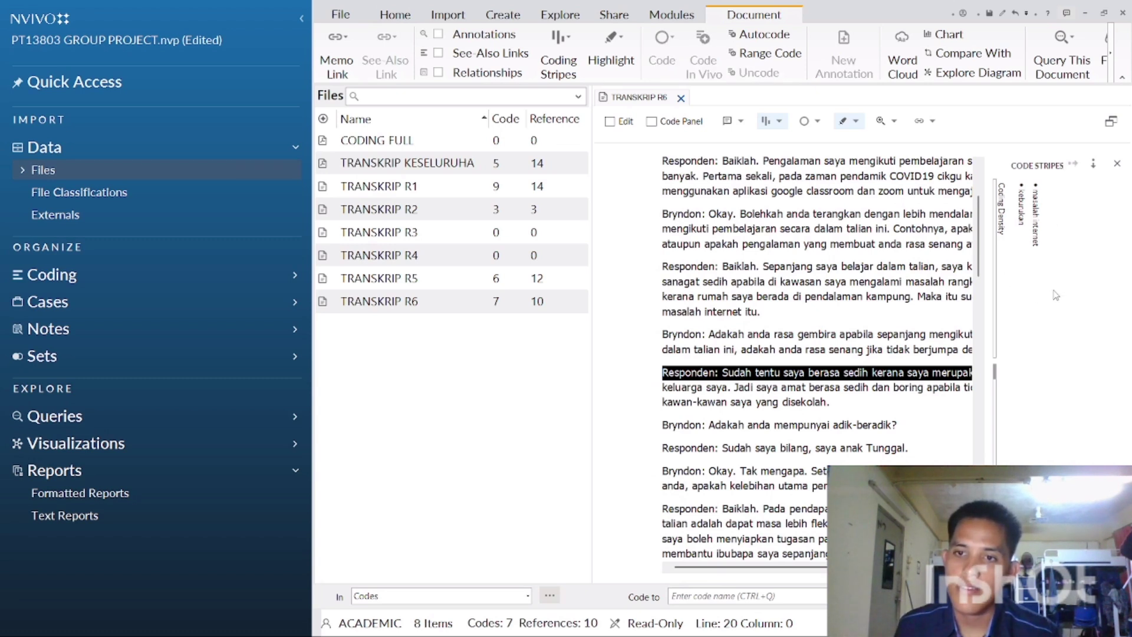
right_click(908, 375)
click(1045, 449)
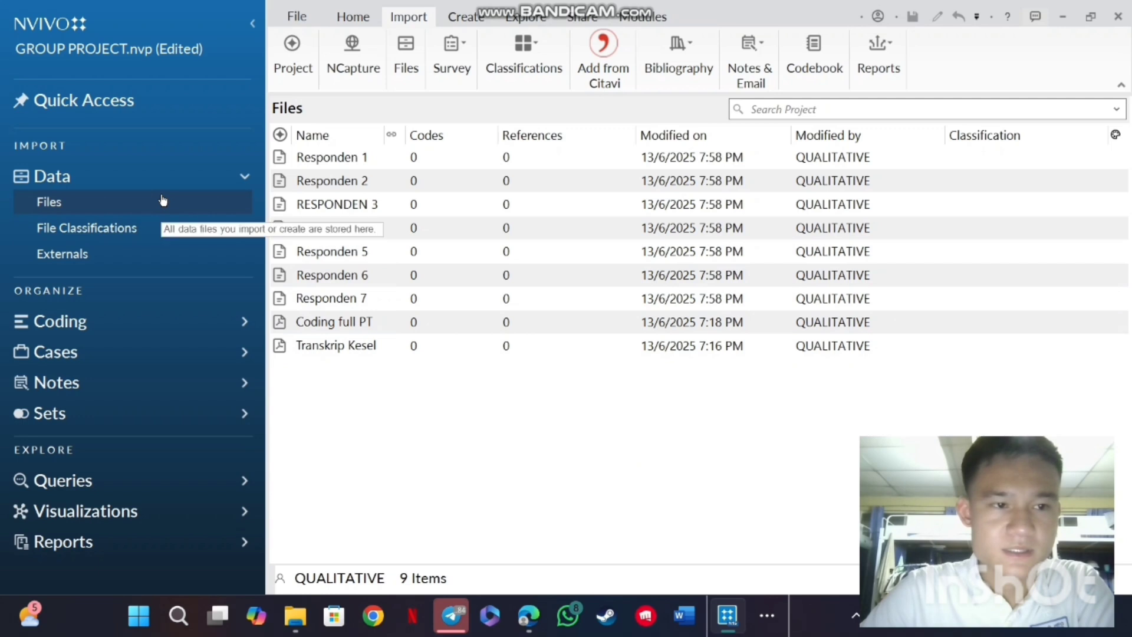
Select the Responden 1–7 transcripts together and launch Autocode on them.
right_click(336, 165)
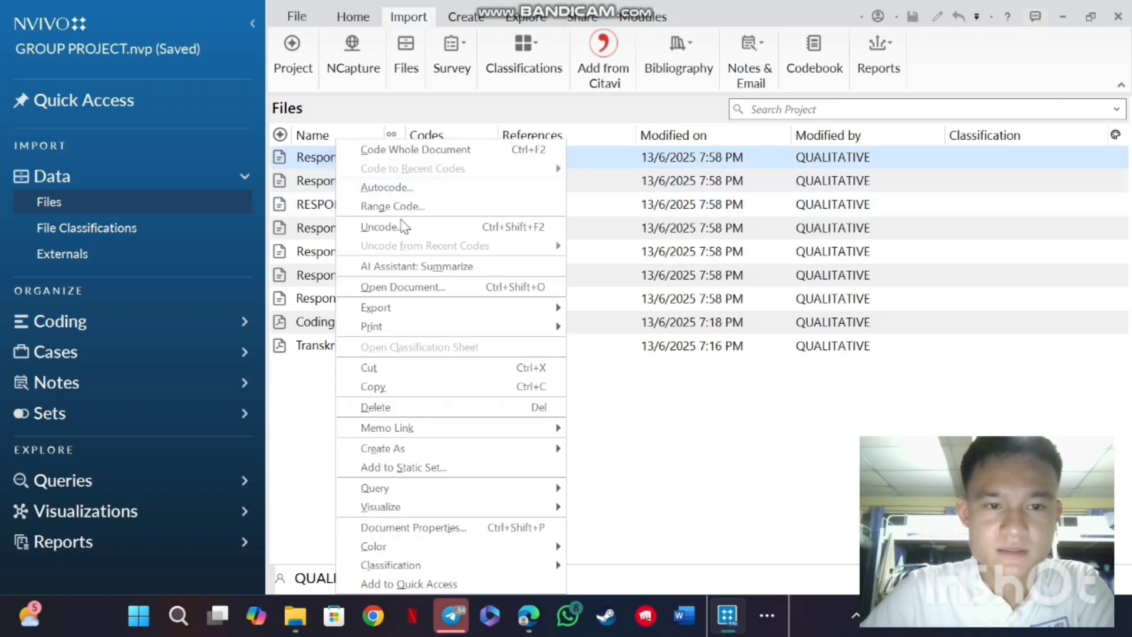
click(648, 402)
drag(518, 158, 526, 301)
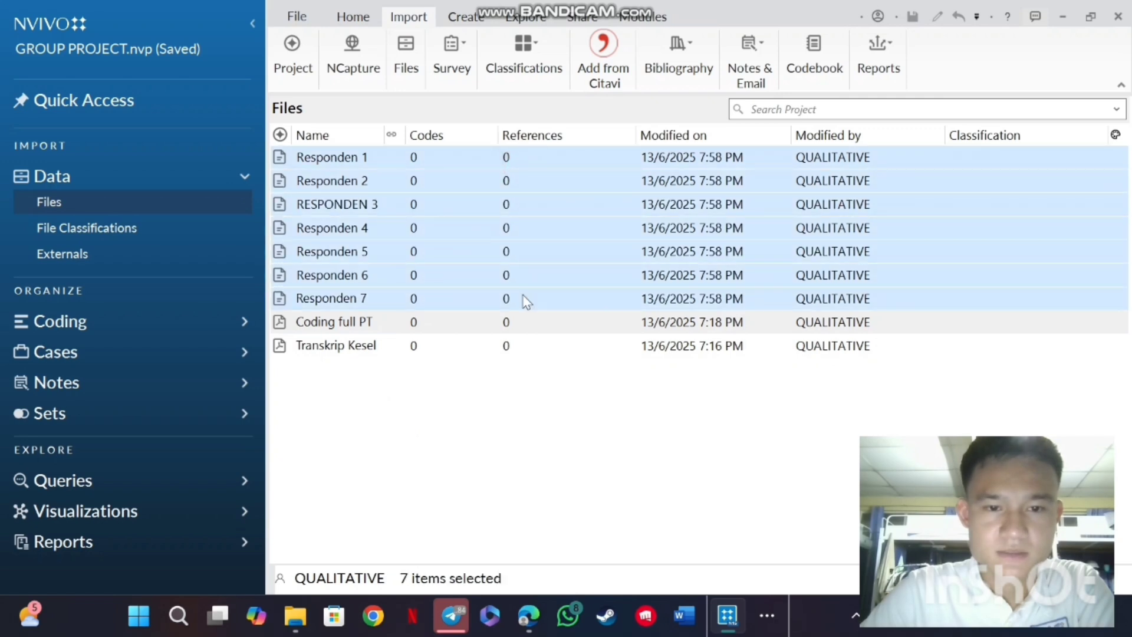
right_click(505, 221)
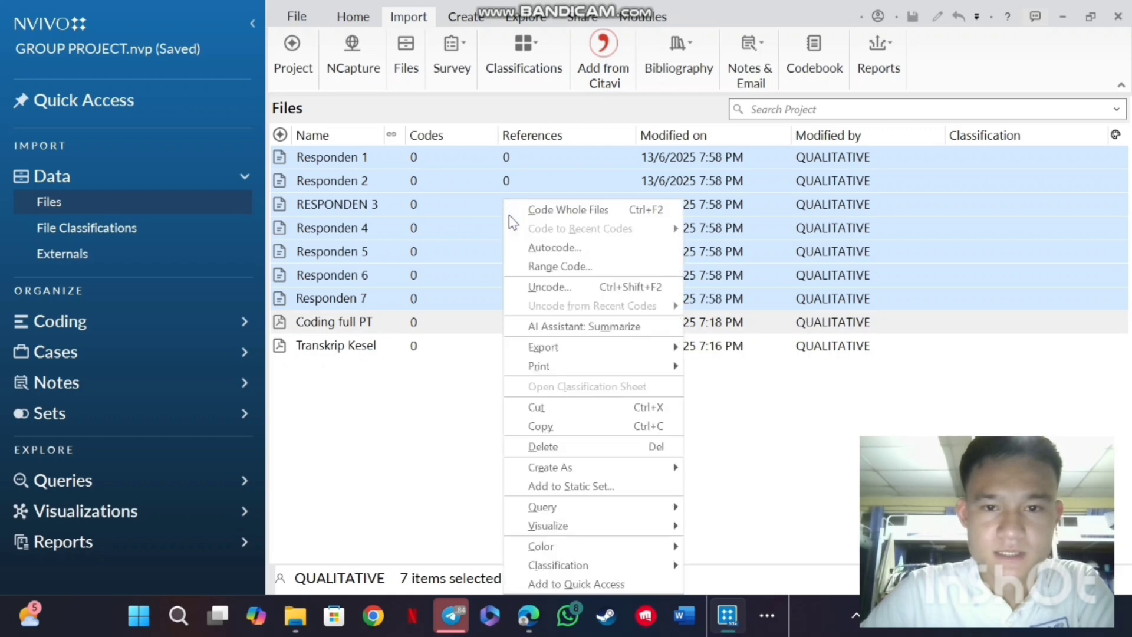
click(534, 250)
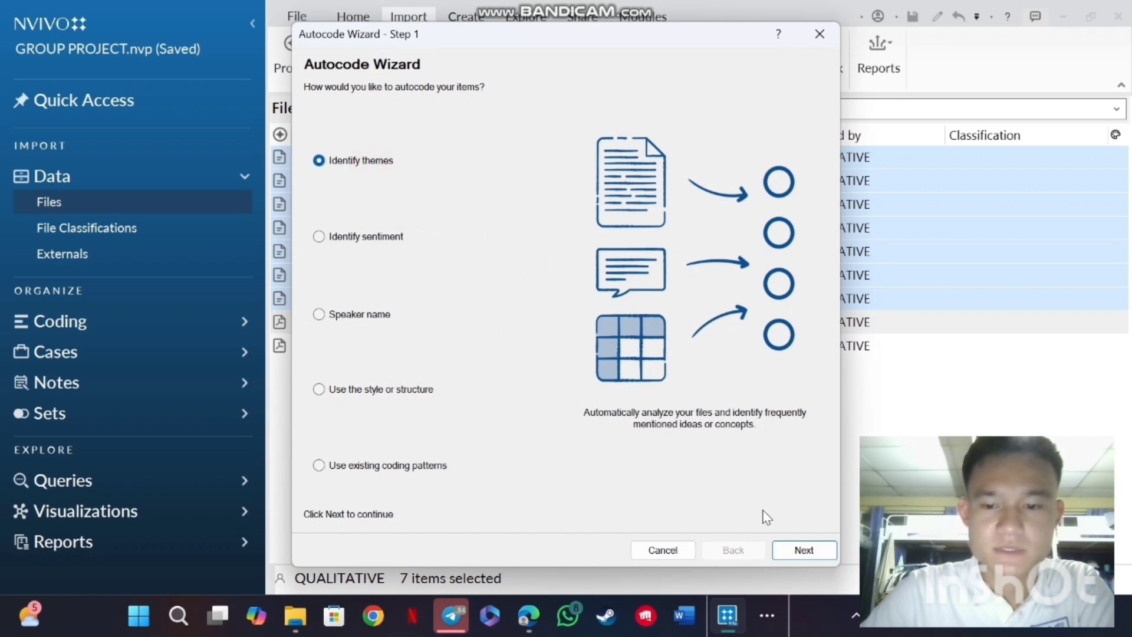
Install the theme language pack and expand the 'saya' theme to review its sub-themes.
click(805, 550)
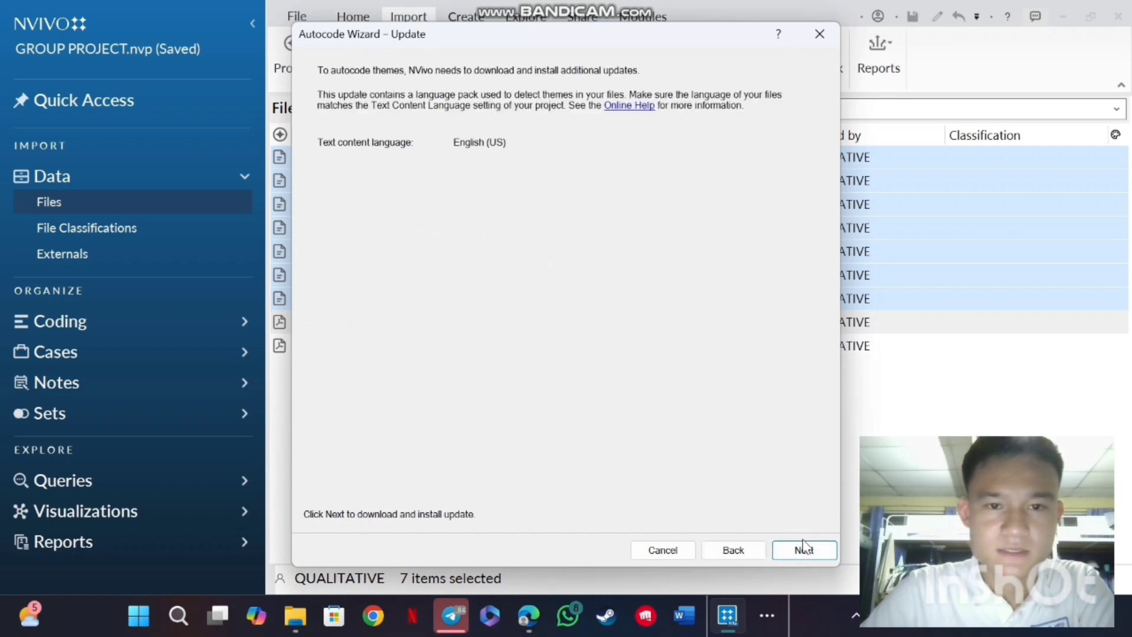
click(806, 550)
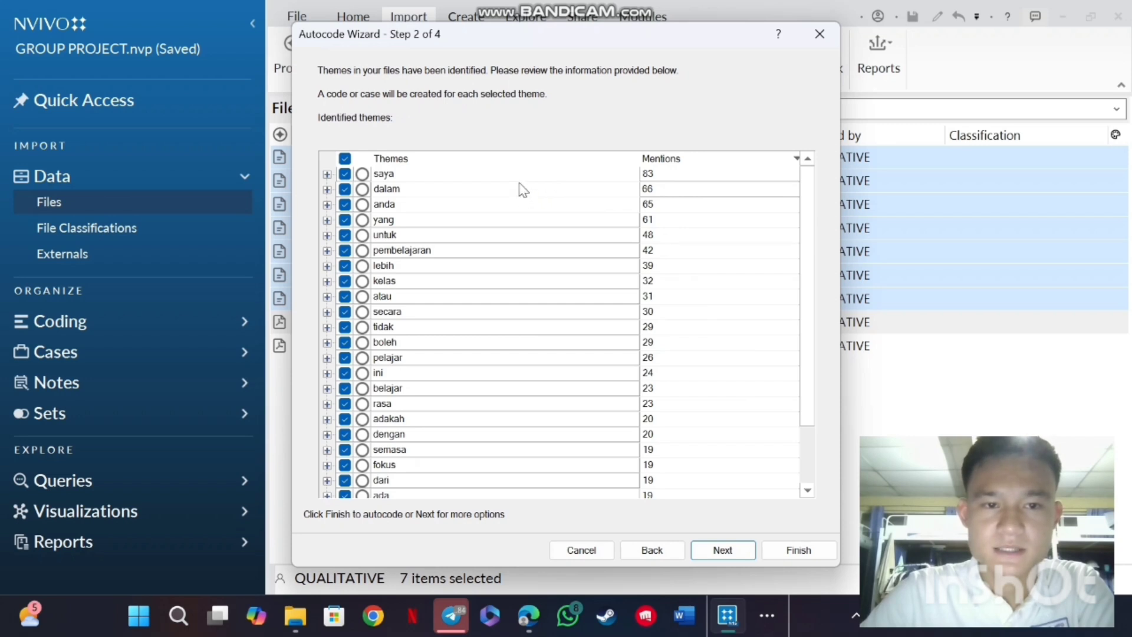
scroll(521, 188, down, 1)
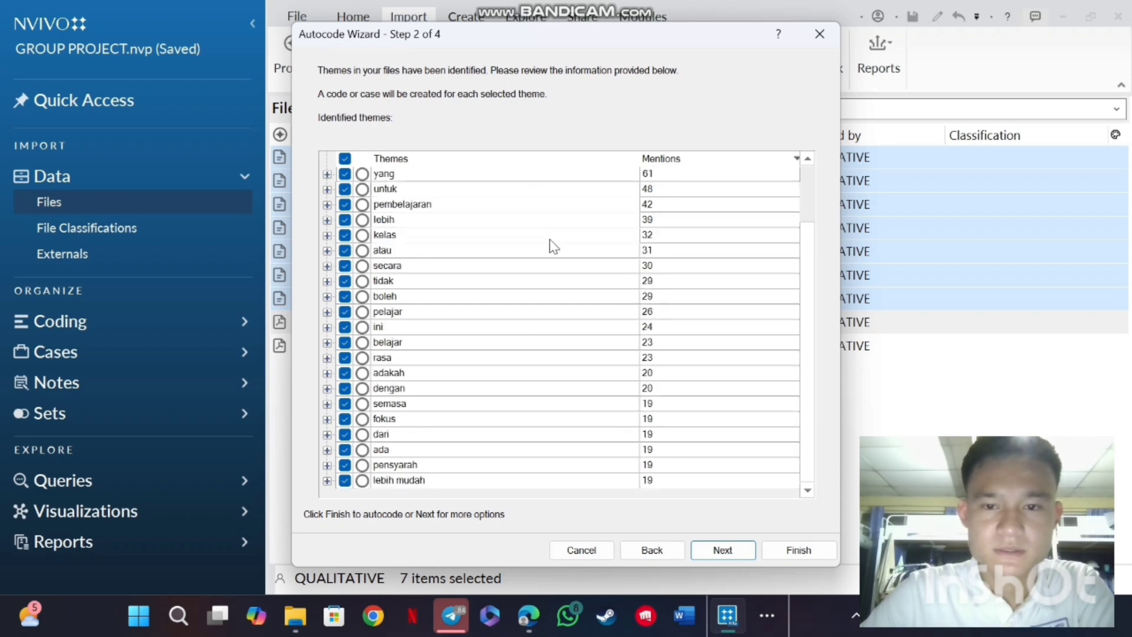
scroll(548, 243, up, 1)
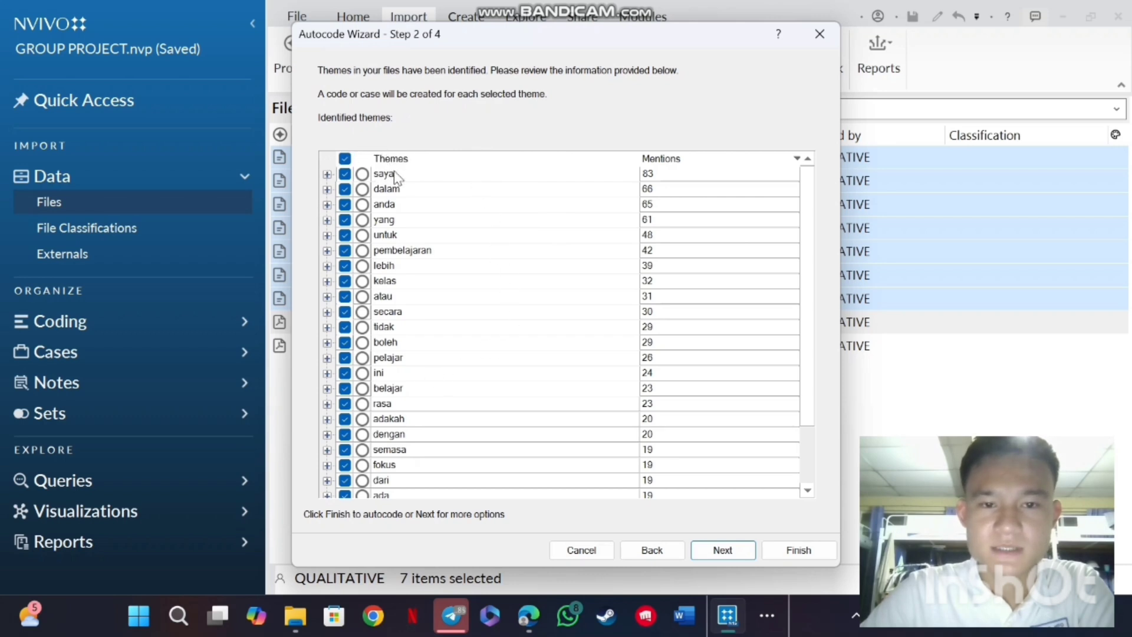
click(327, 174)
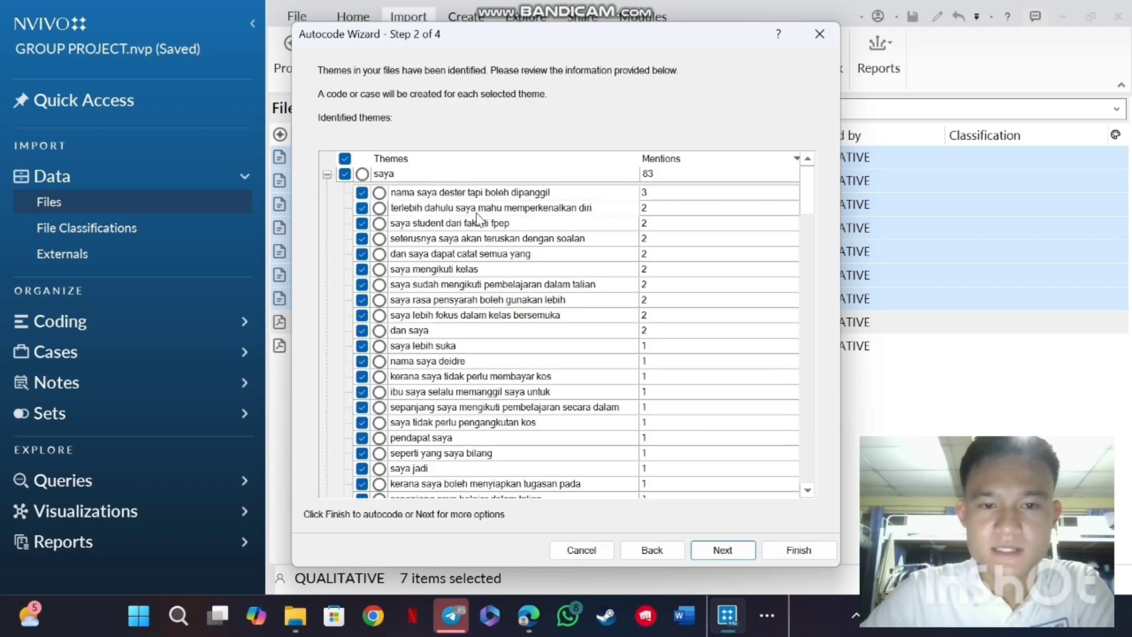
scroll(477, 233, down, 10)
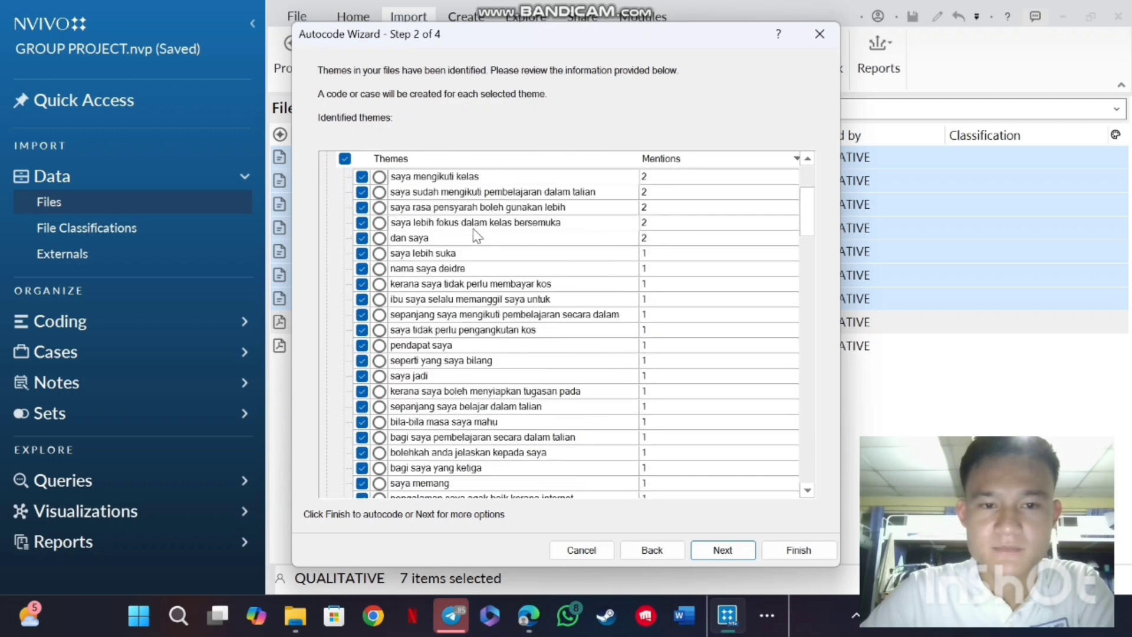
scroll(476, 233, up, 5)
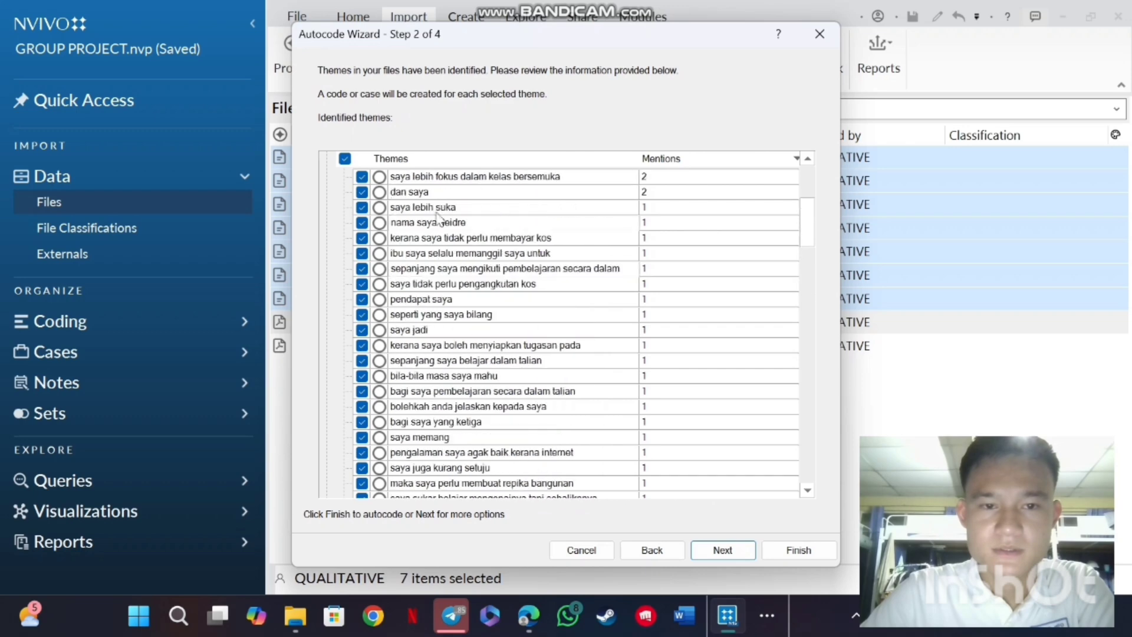
Keep all identified themes selected and advance to the passage-coding step.
click(344, 158)
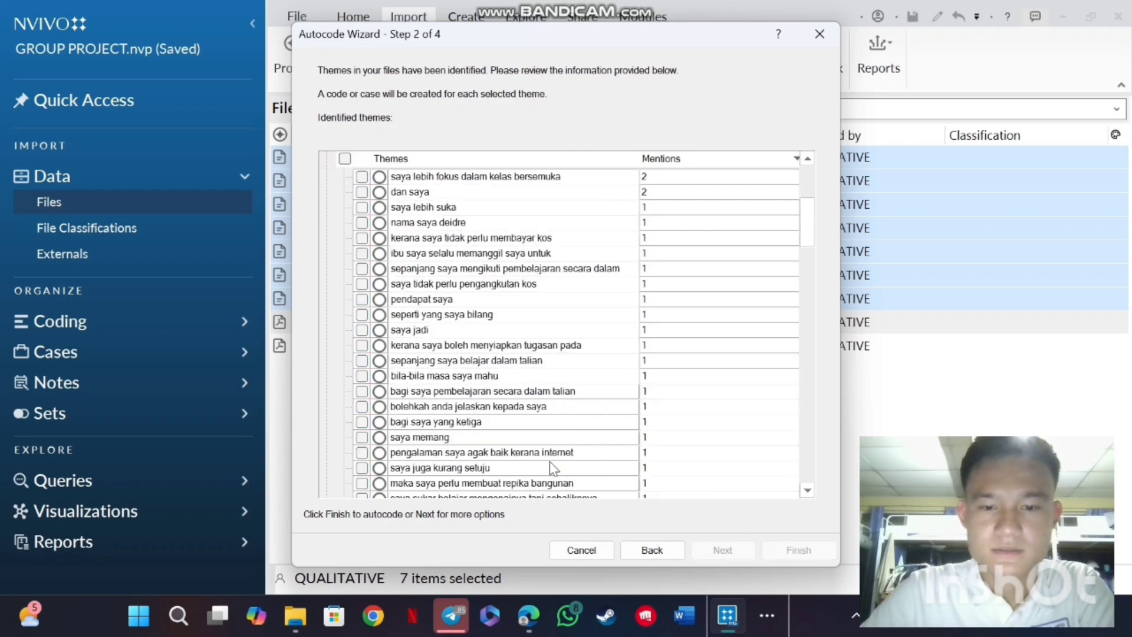
click(345, 158)
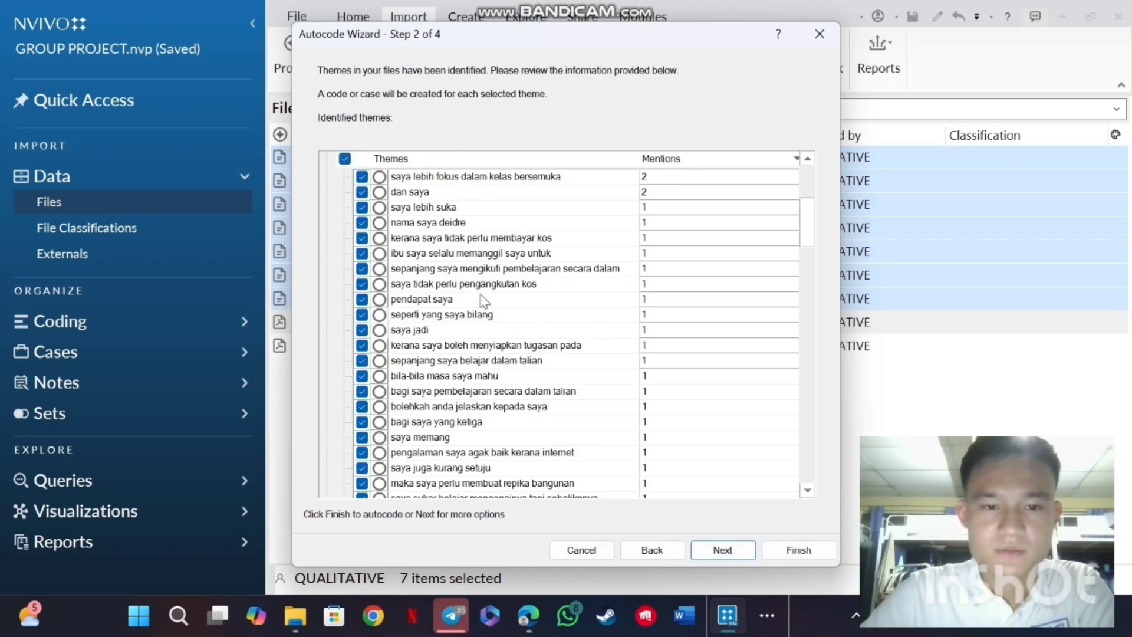
scroll(478, 297, down, 2)
scroll(474, 312, down, 3)
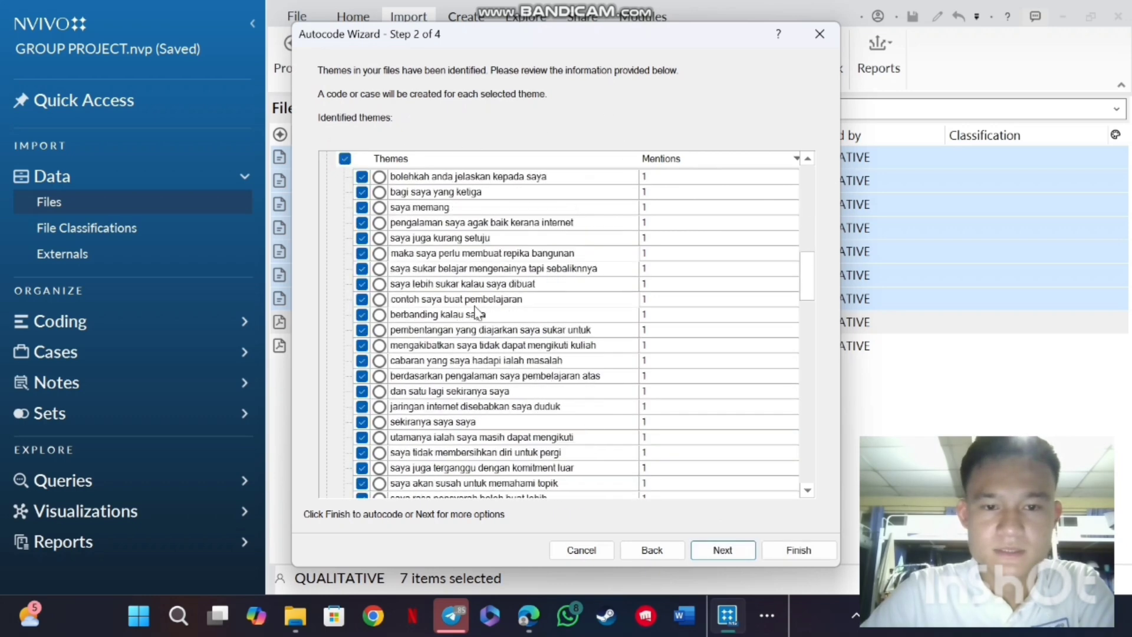
scroll(522, 327, down, 3)
scroll(534, 345, up, 10)
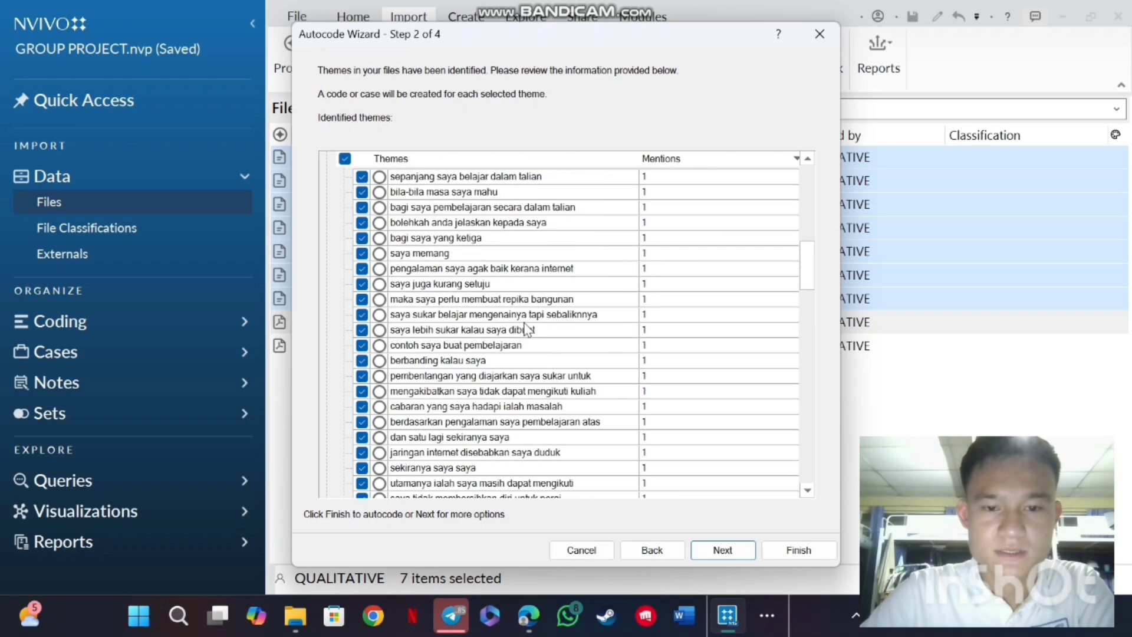
click(737, 551)
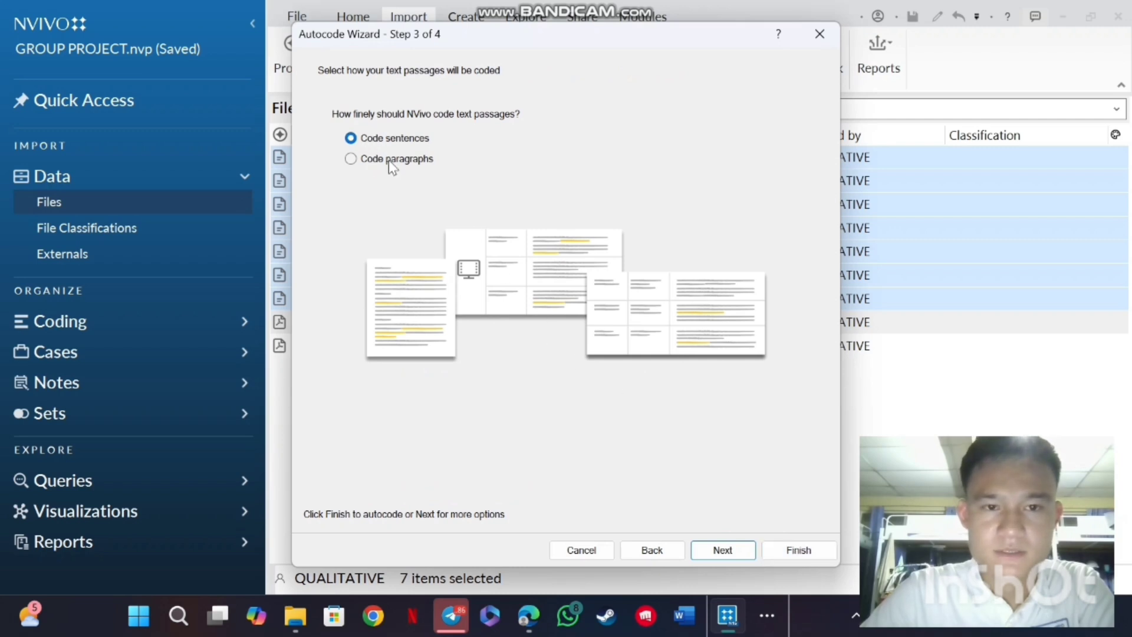
Finish autocoding with 'Code sentences', yielding 354 codes and a themes hierarchy chart.
click(795, 548)
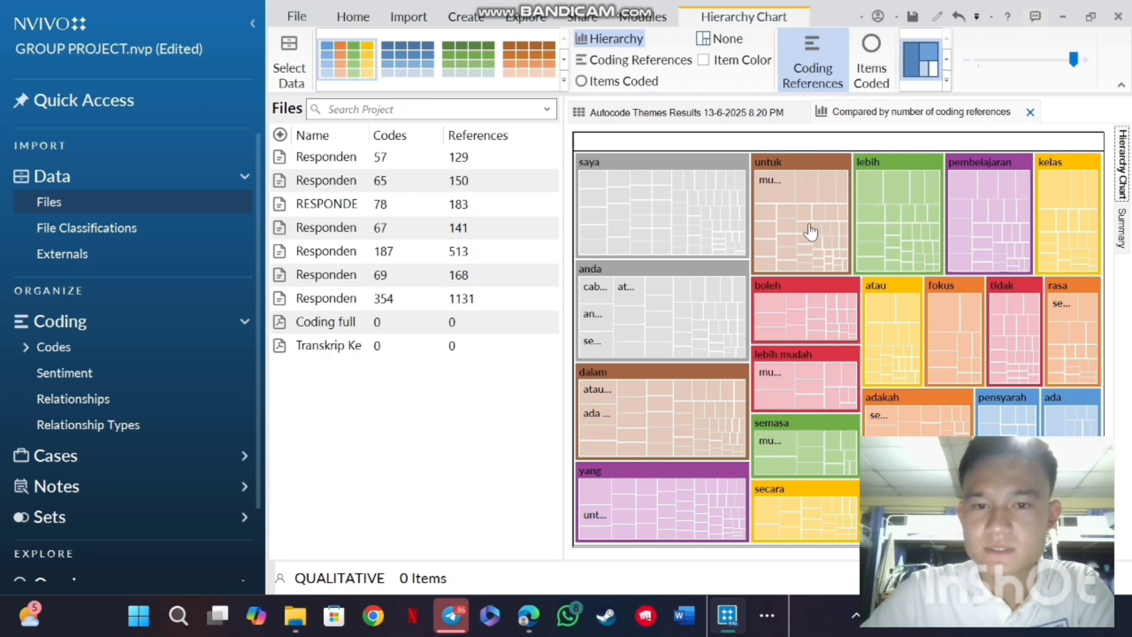
Show the Autocode Themes Results matrix and scroll across themes like ada and adakah.
click(667, 115)
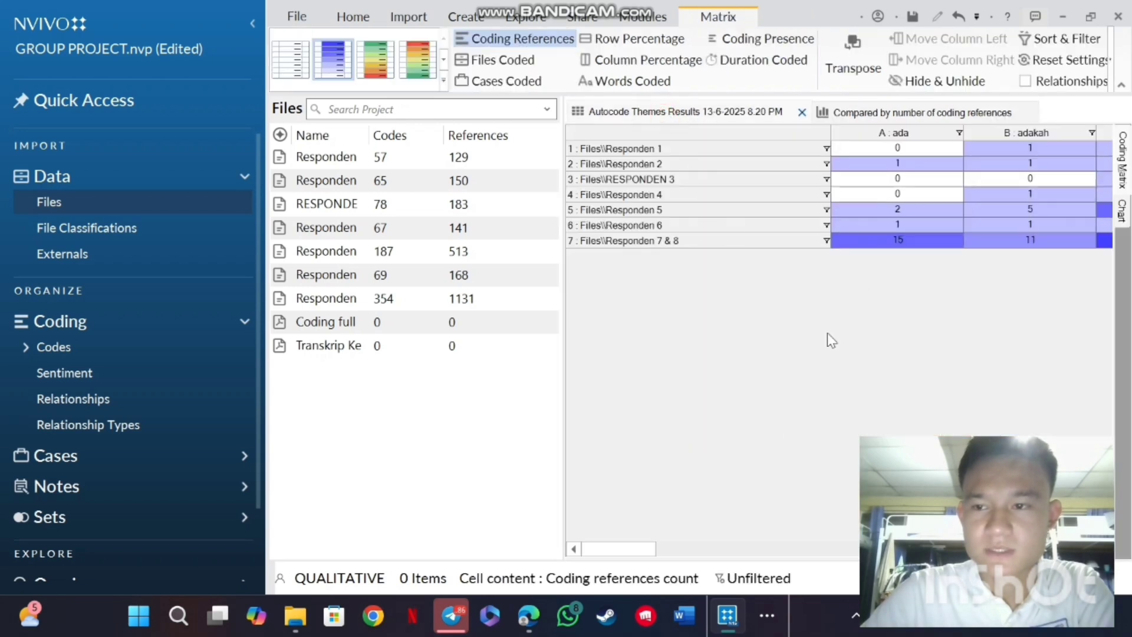
drag(624, 549, 585, 550)
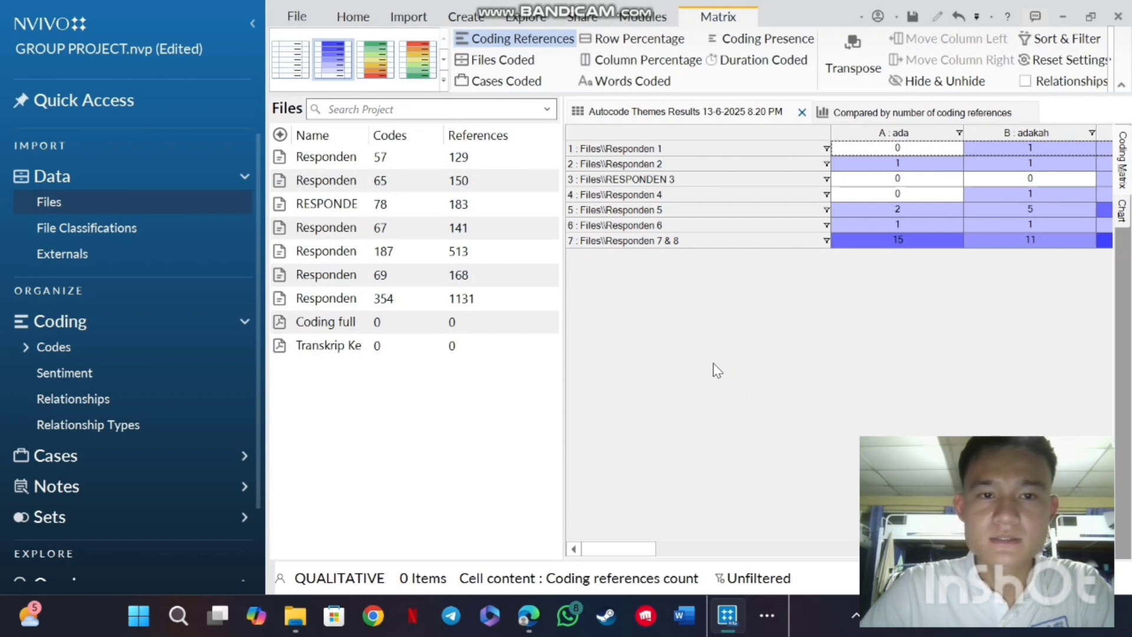
Start a new Cluster Analysis that clusters codes rather than files.
click(526, 19)
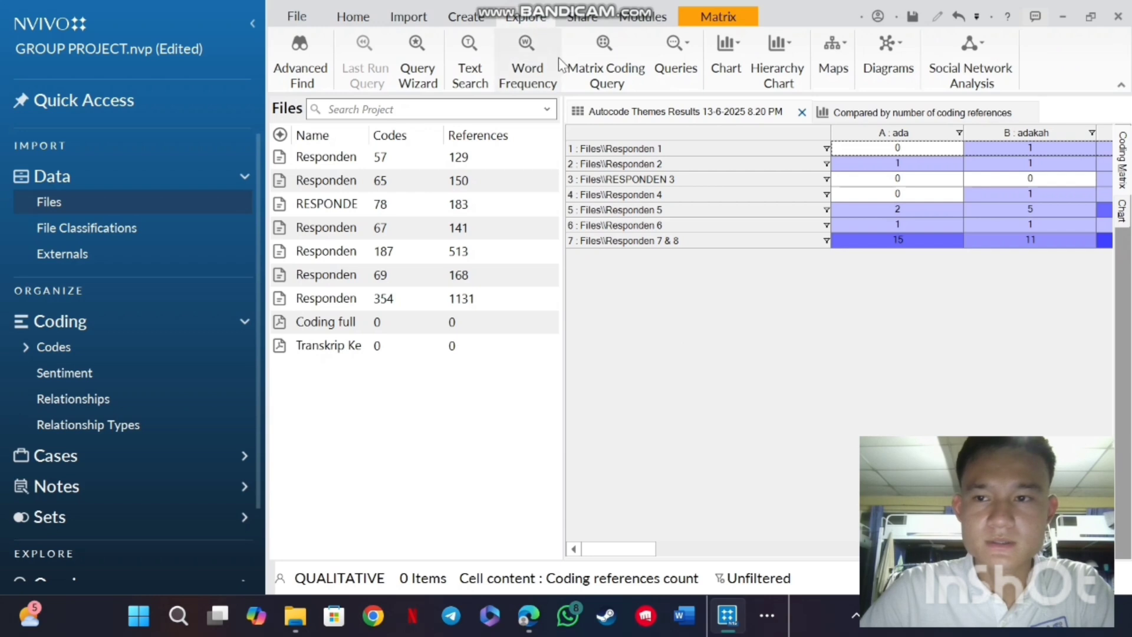
click(885, 44)
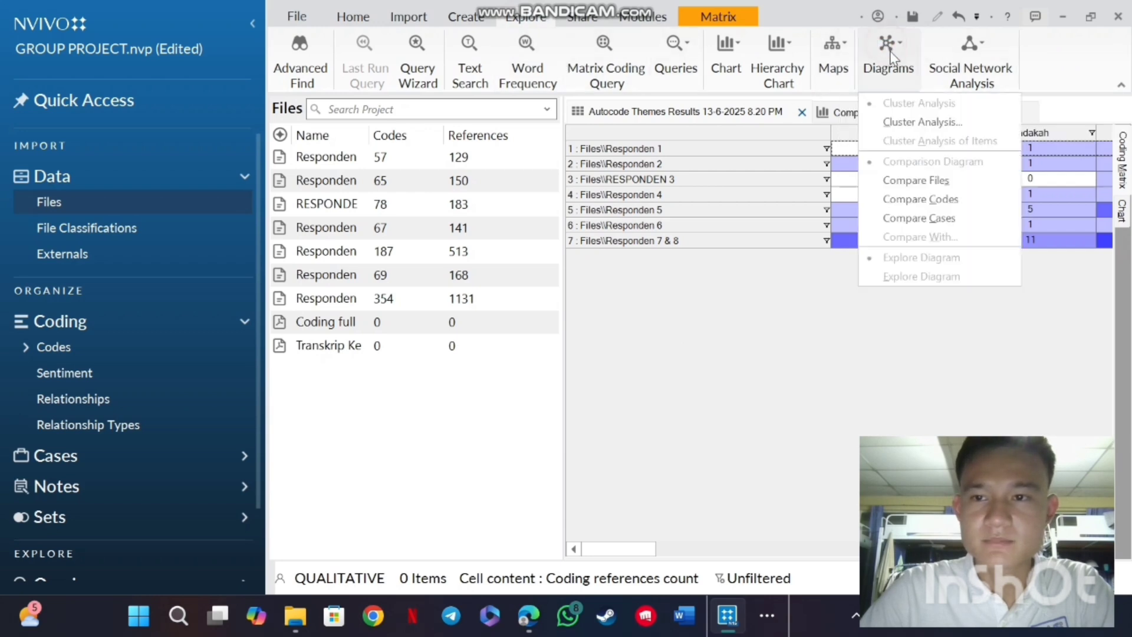
click(913, 123)
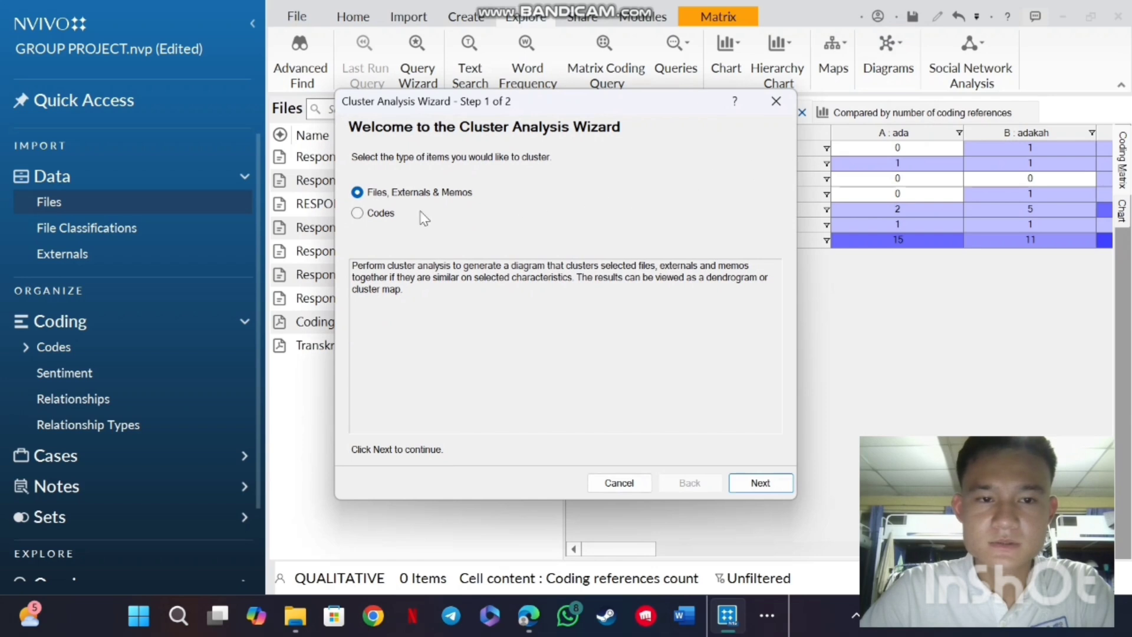
click(374, 216)
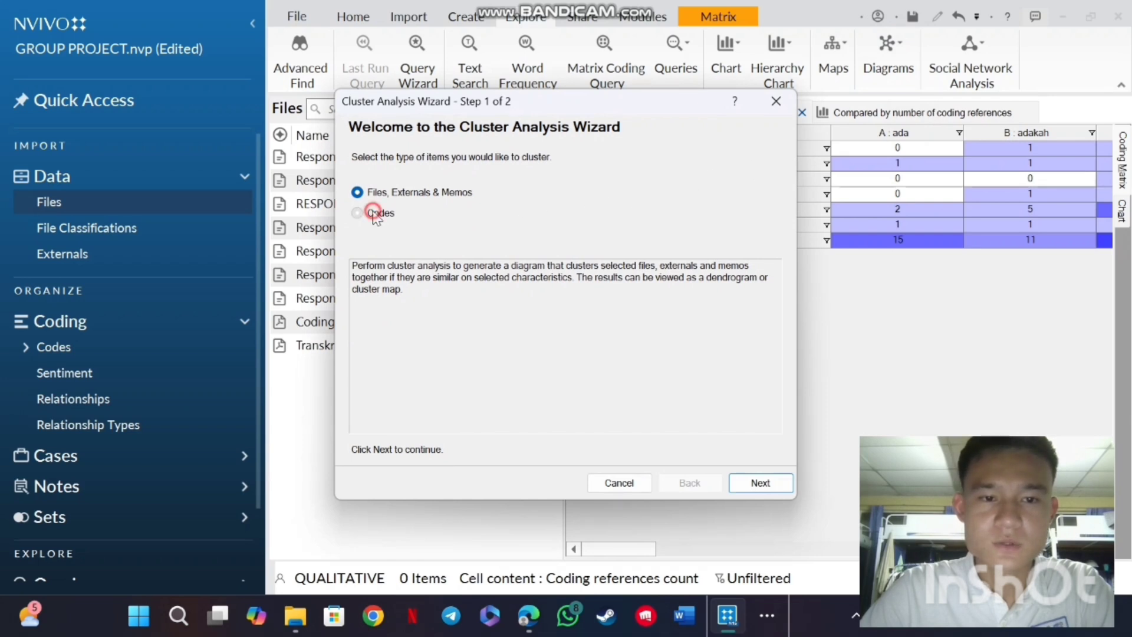
click(759, 485)
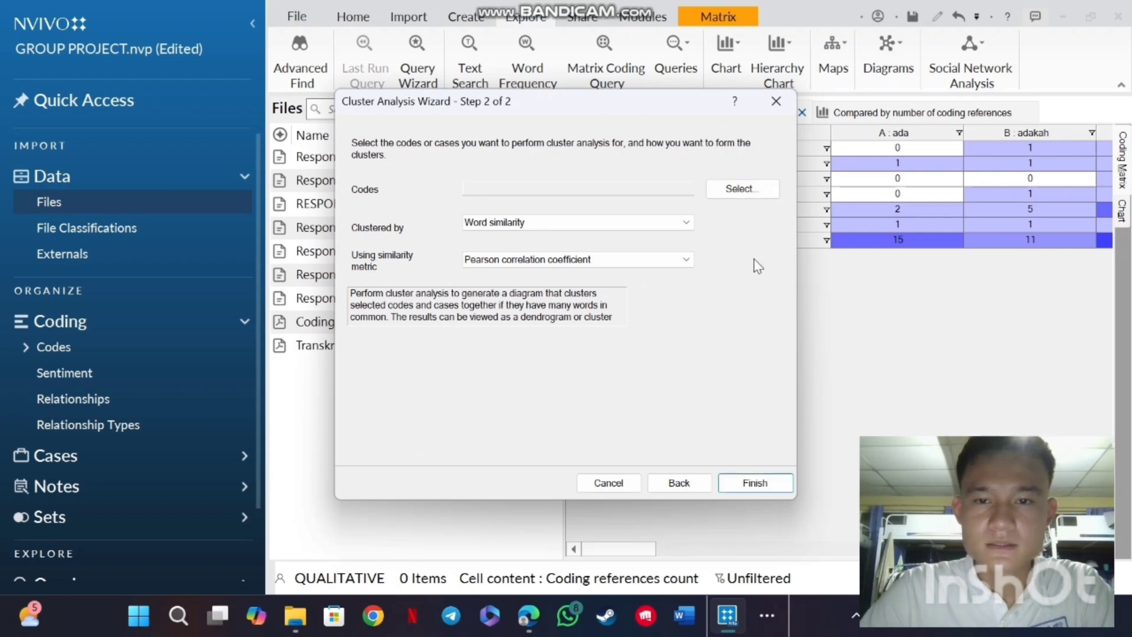
Choose the eight Autocoded Themes codes ada, adakah, anda, atau, belajar, boleh, dalam and dari.
click(737, 190)
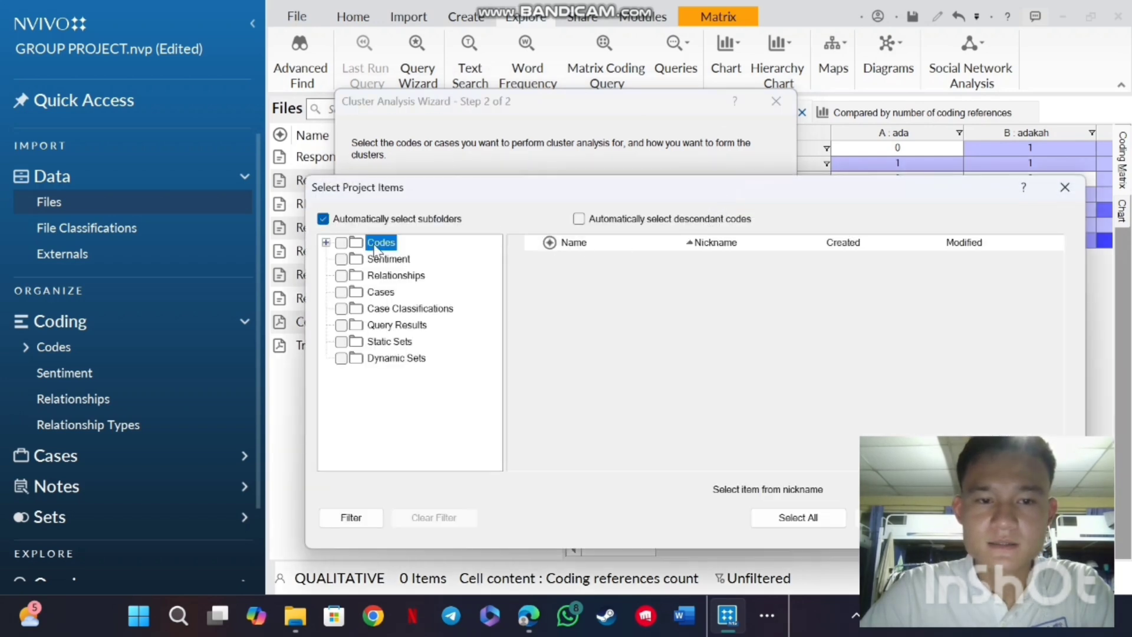
double_click(374, 244)
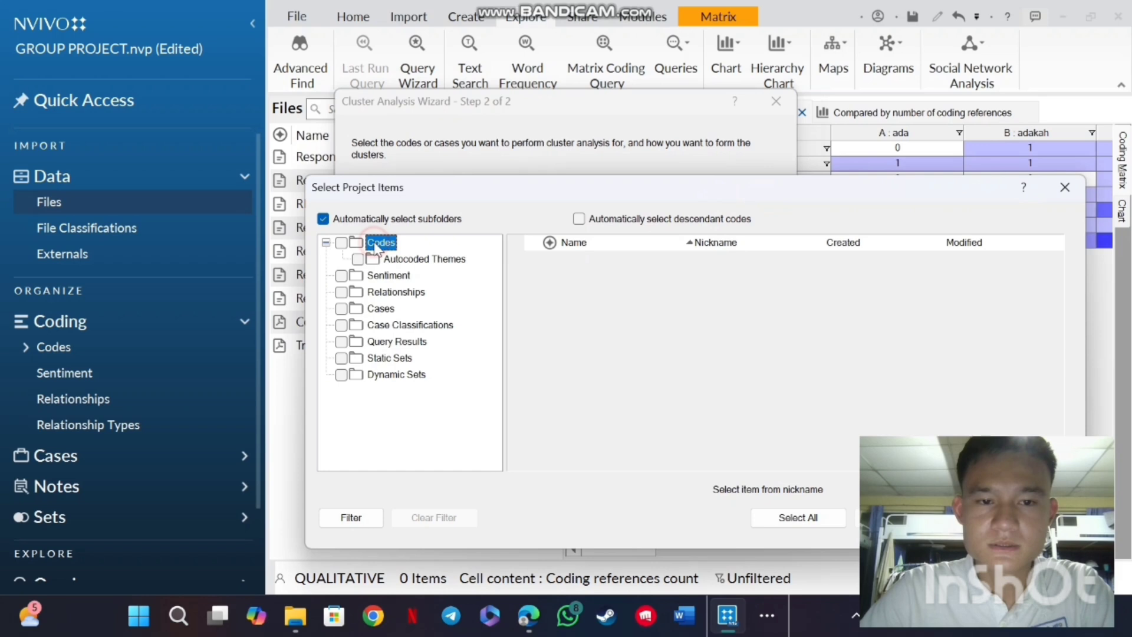
click(411, 263)
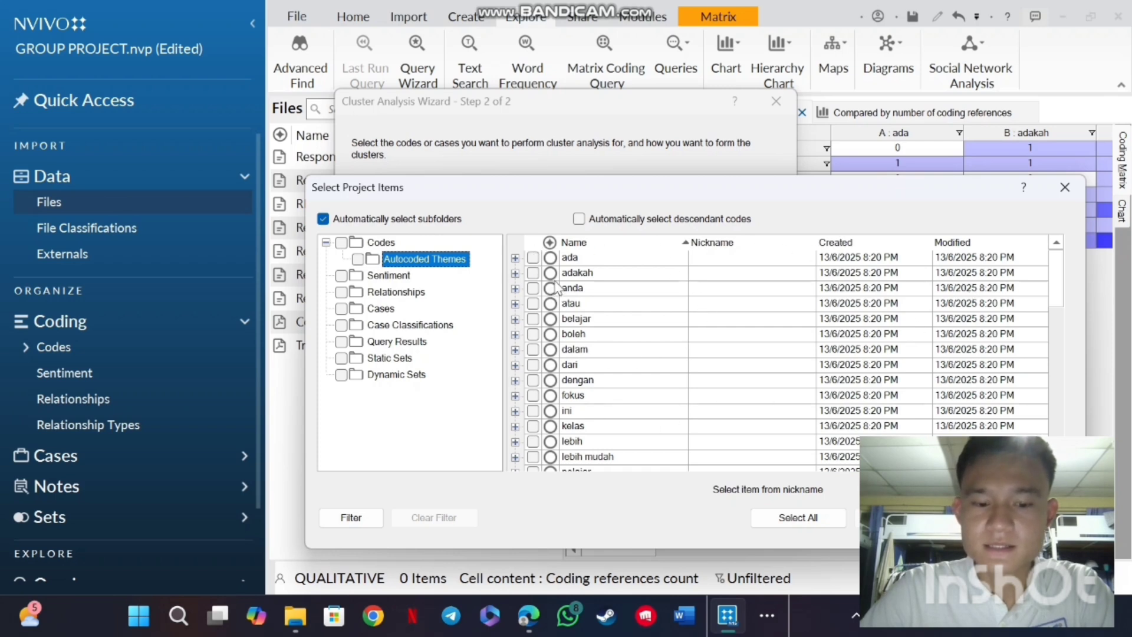
click(534, 257)
click(533, 272)
click(534, 288)
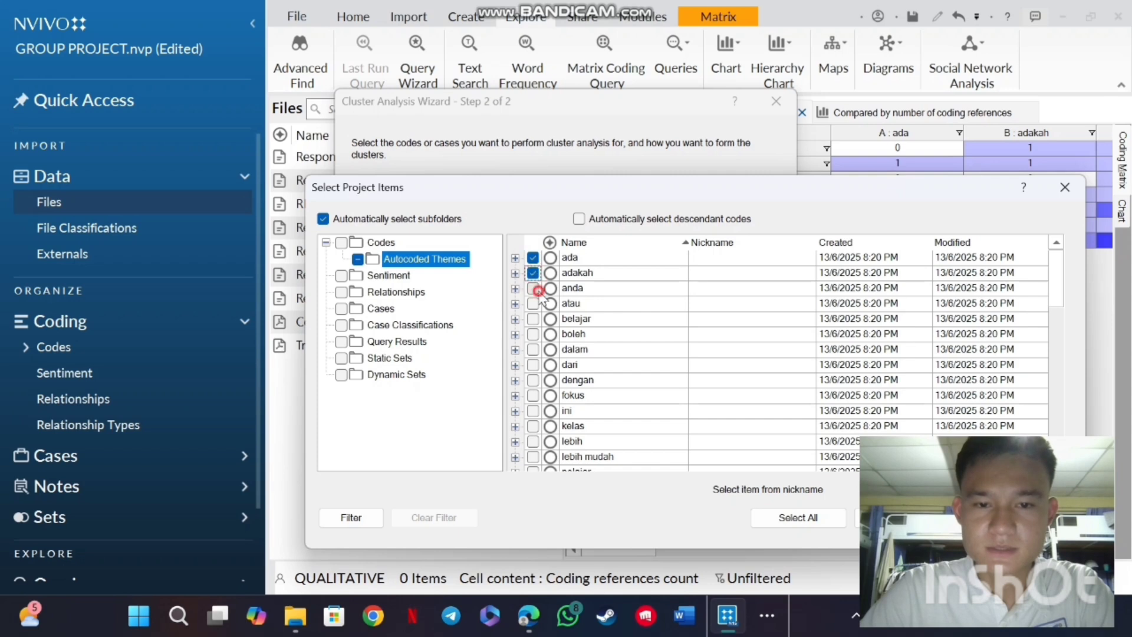
click(533, 304)
click(534, 318)
click(533, 334)
click(534, 350)
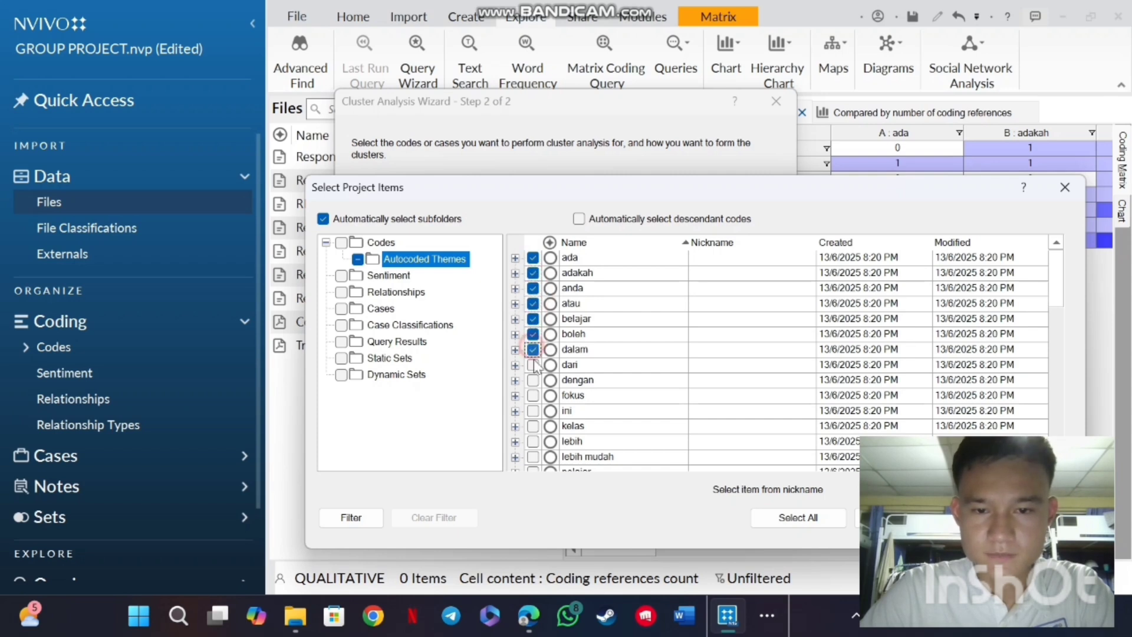
click(534, 365)
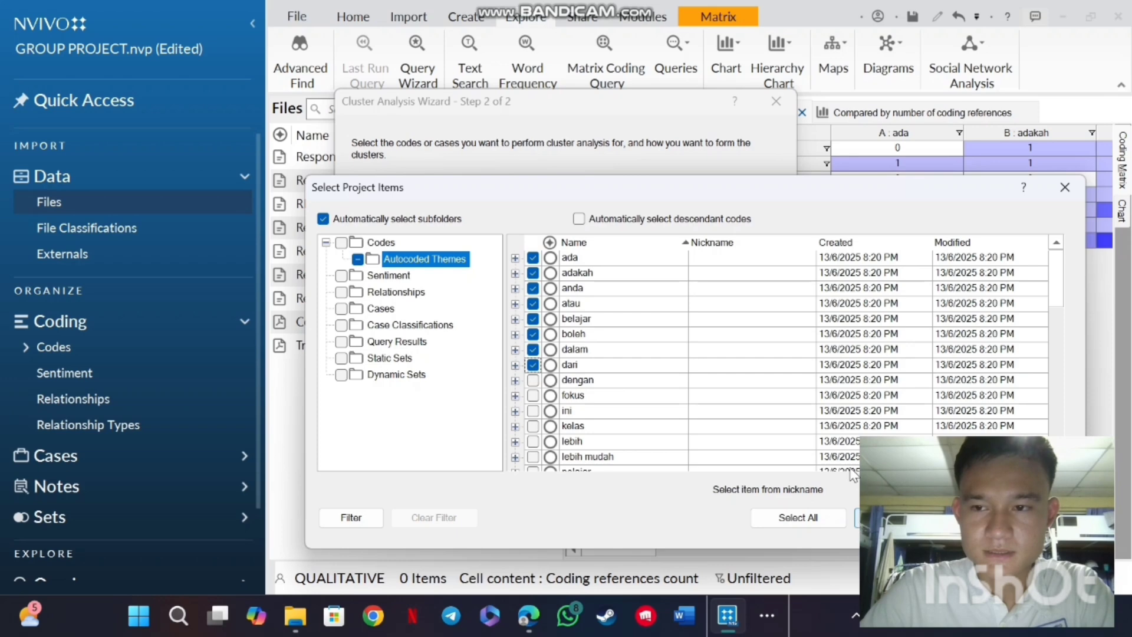
drag(783, 185, 719, 37)
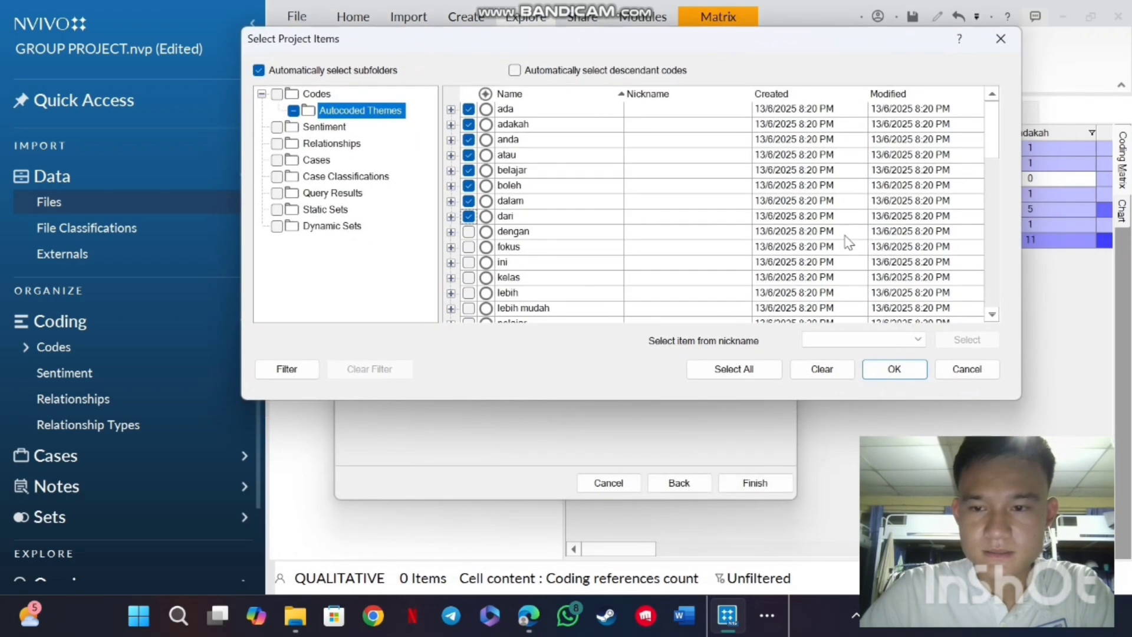
click(903, 371)
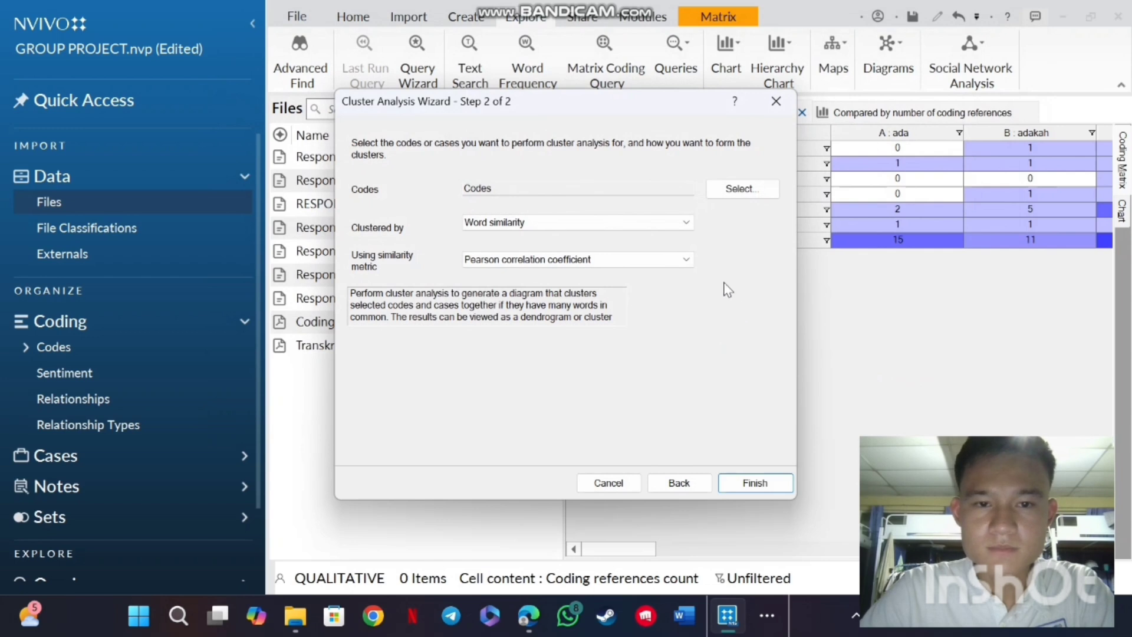
Cluster the codes by coding similarity and run the analysis.
click(679, 222)
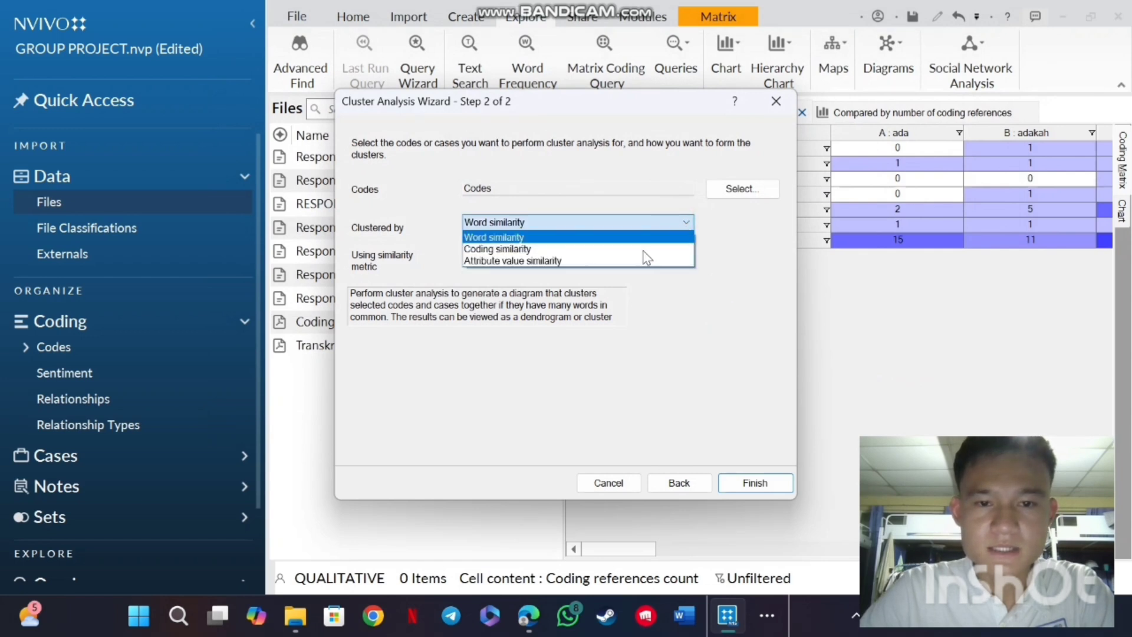
click(640, 250)
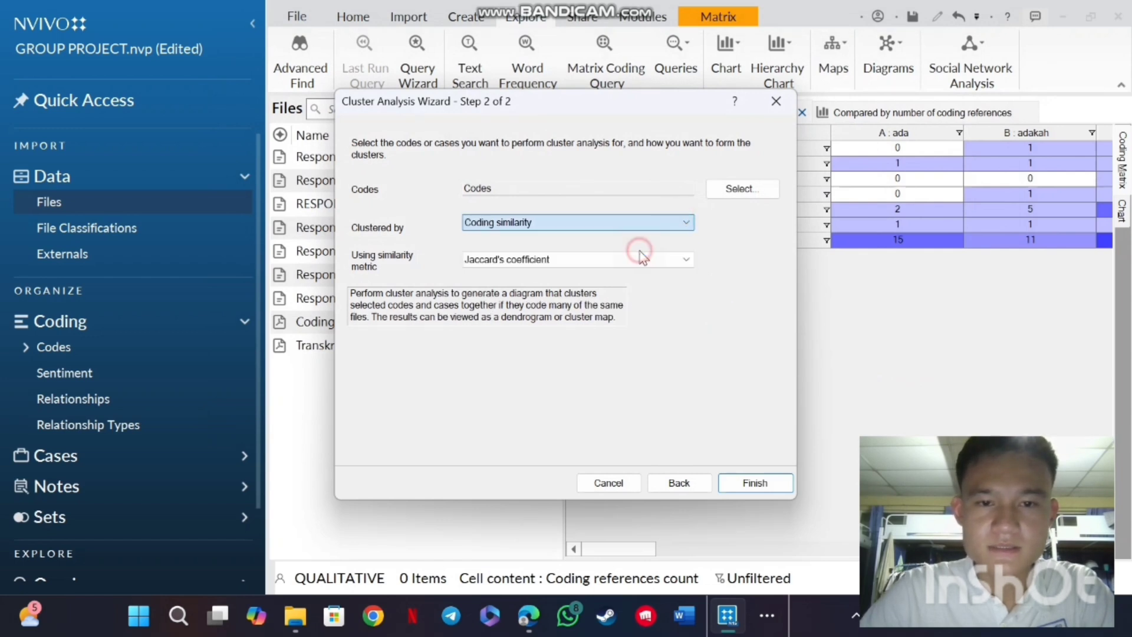
click(755, 482)
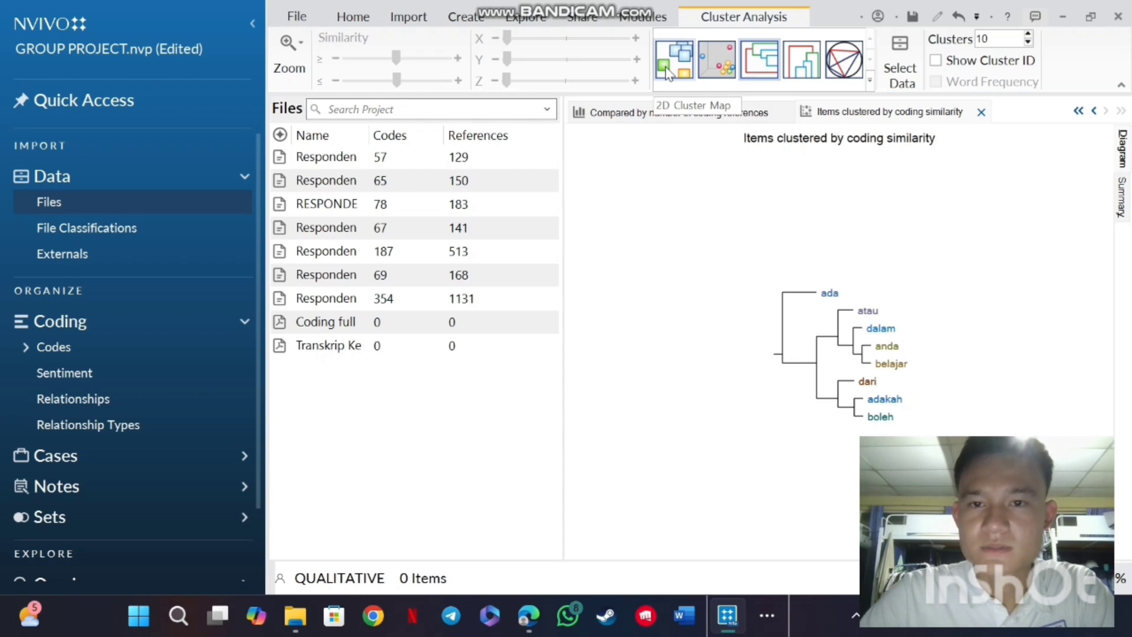
Cycle through 2D and 3D cluster maps, vertical dendrogram and circle graph, ending on horizontal dendrogram.
click(666, 71)
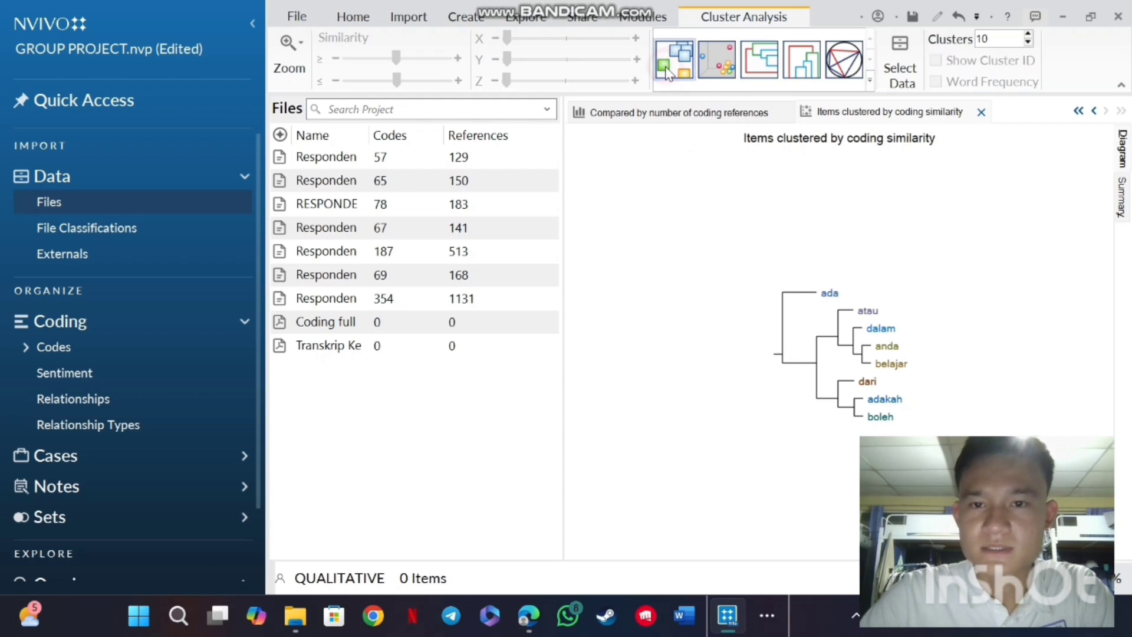
click(716, 65)
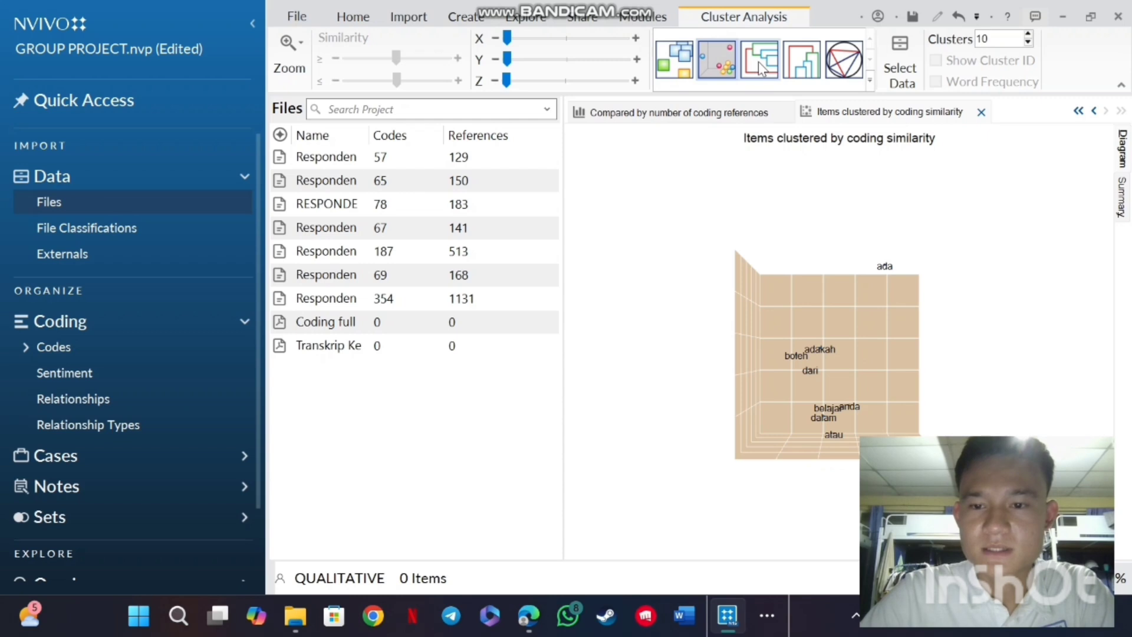
click(759, 67)
click(801, 64)
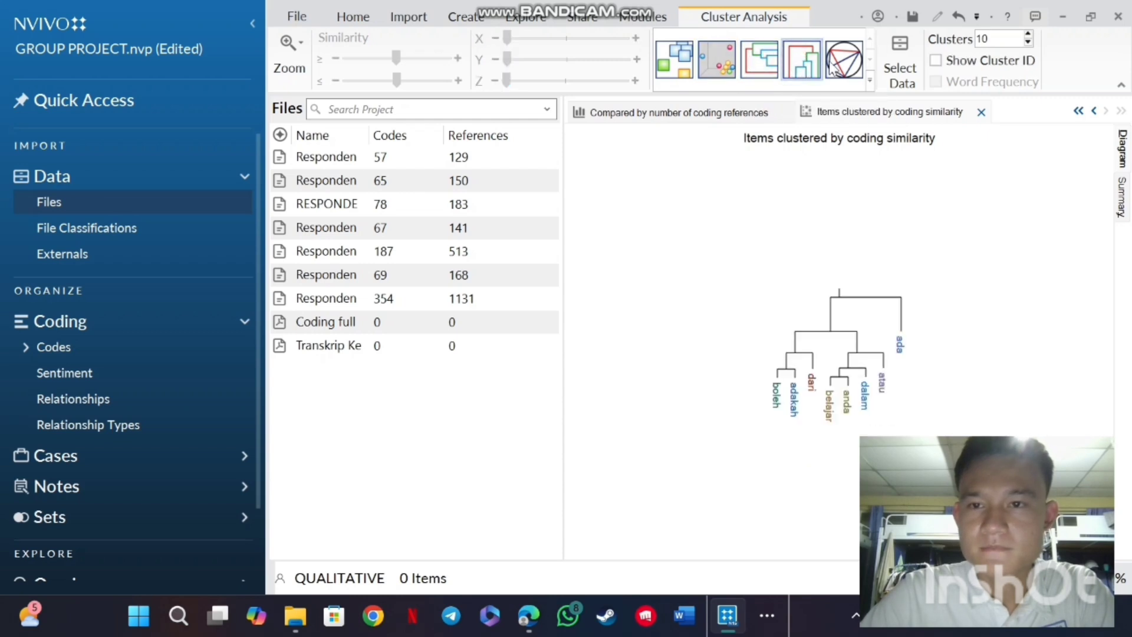
click(841, 66)
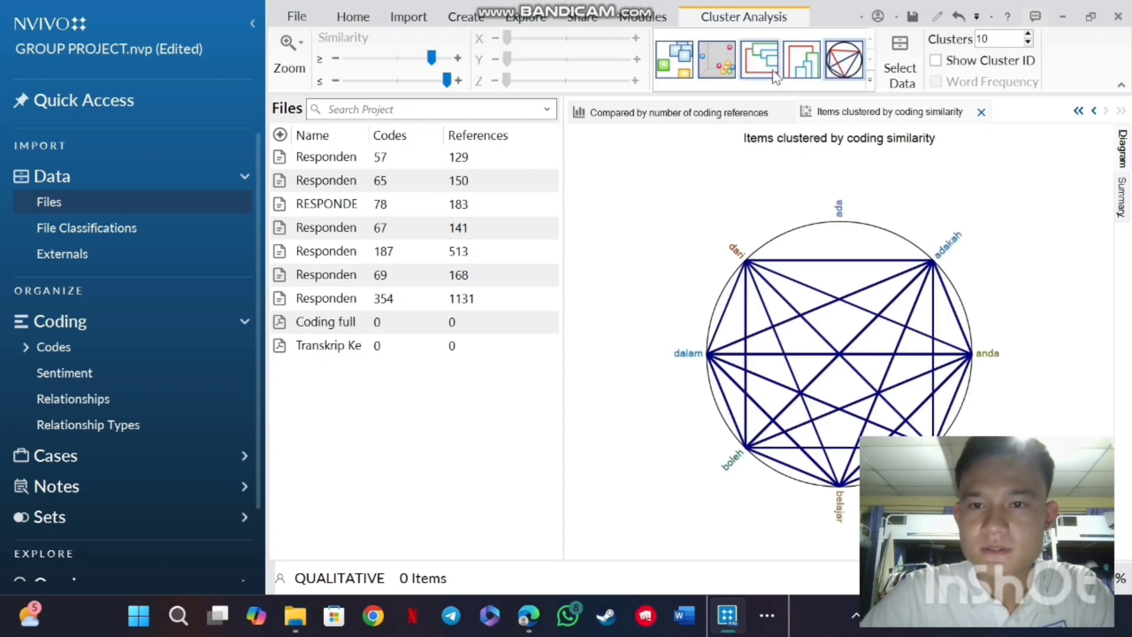
click(792, 69)
click(759, 70)
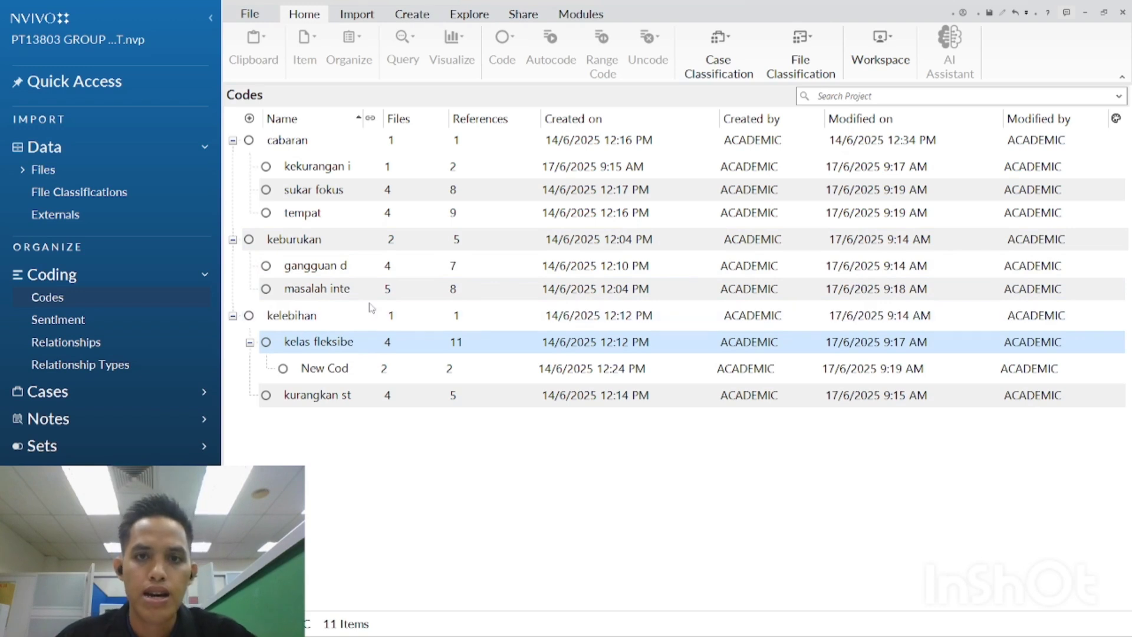
click(81, 307)
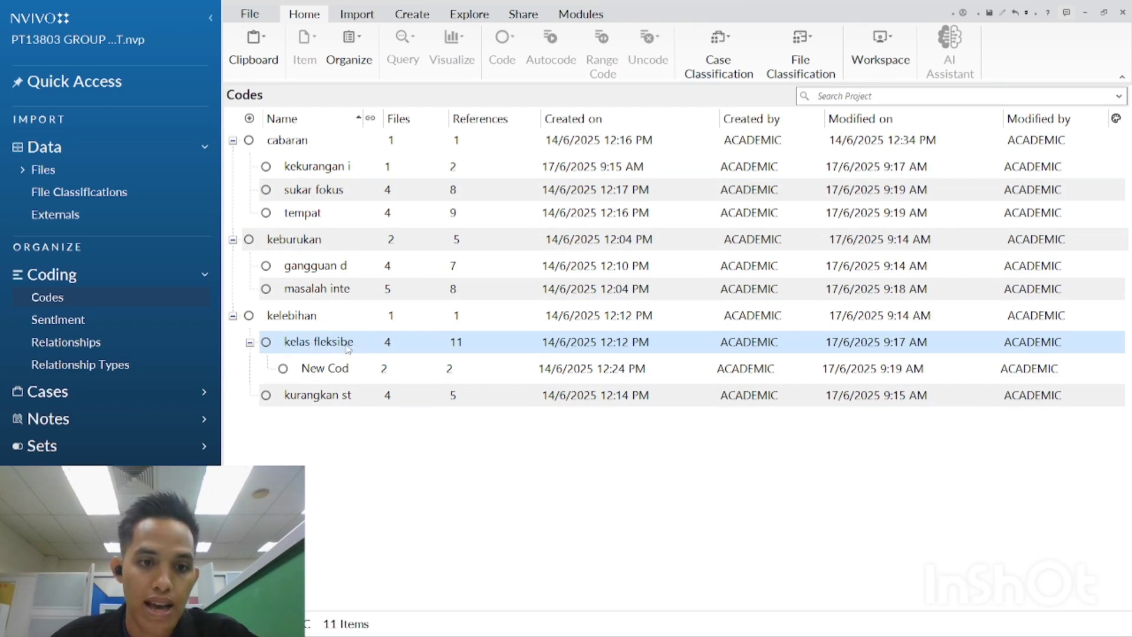
click(399, 340)
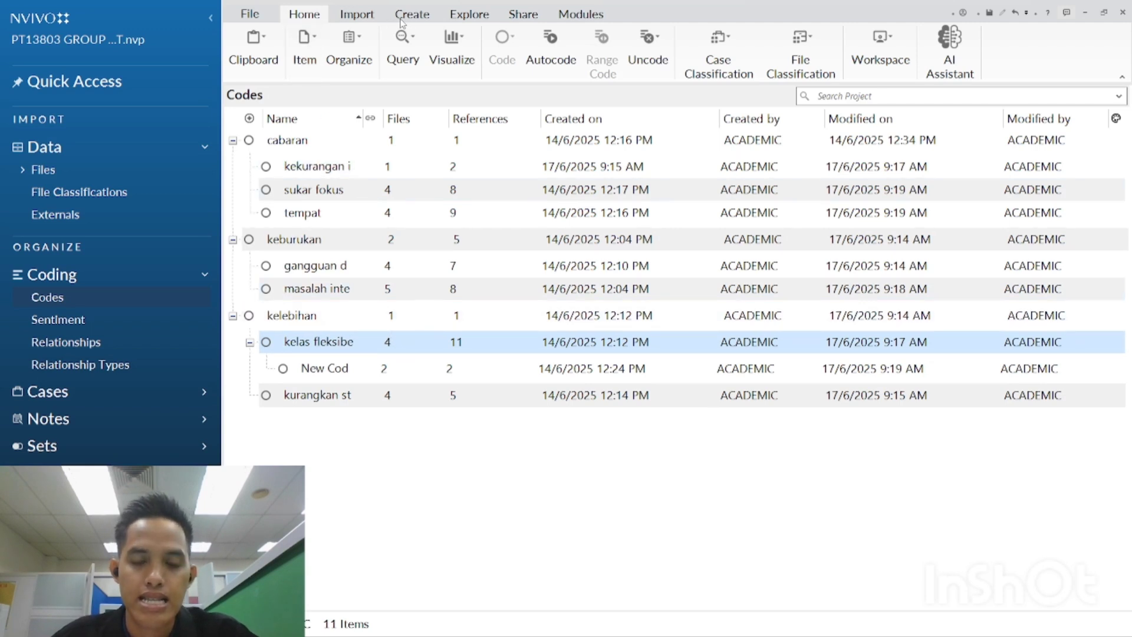
Create an Explore Diagram for the kelas fleksibel code with Cases Coding hidden.
click(470, 15)
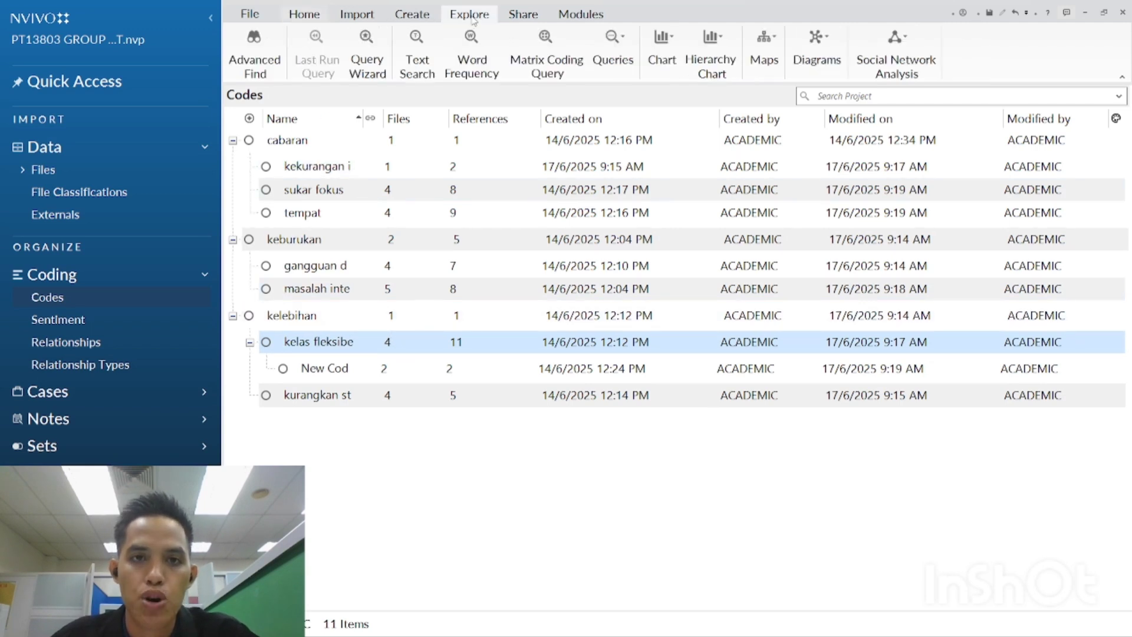
click(813, 67)
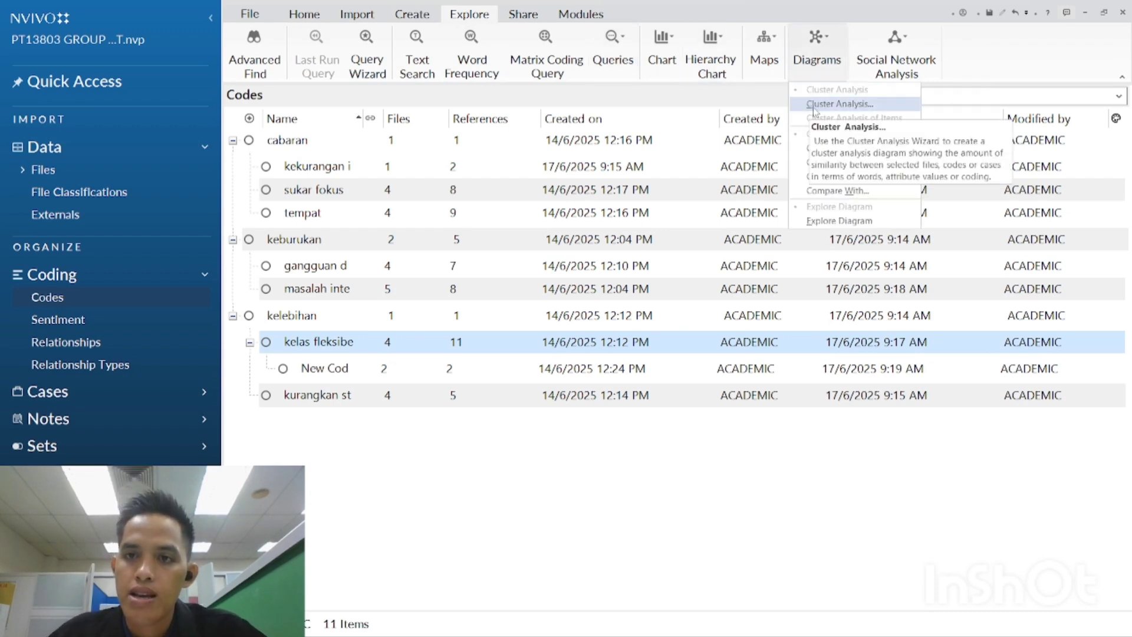
click(811, 224)
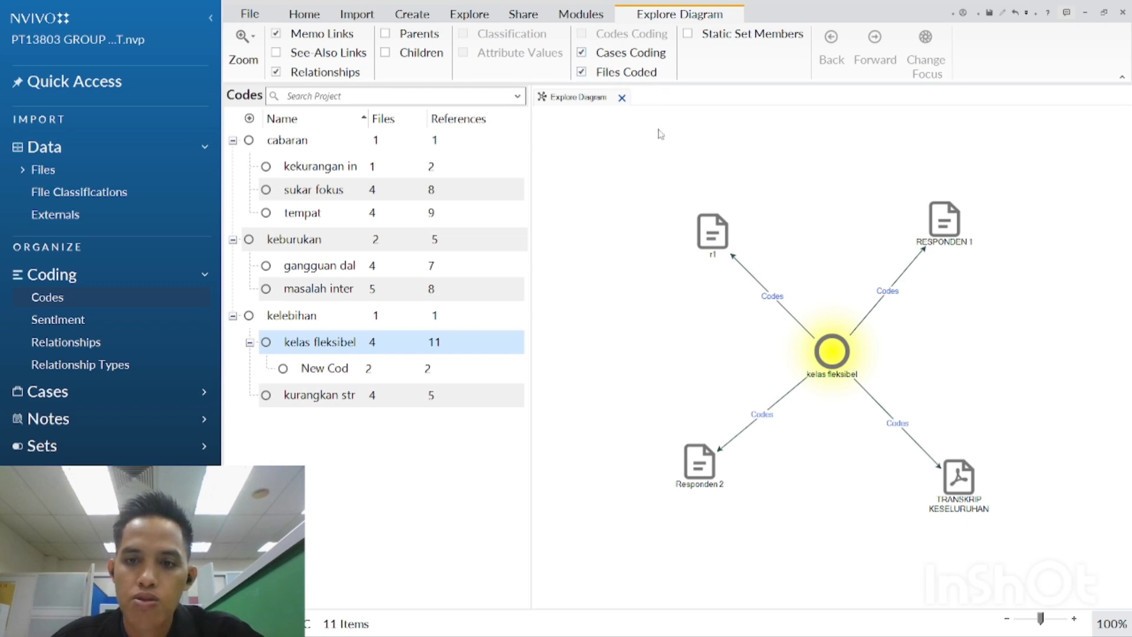
click(581, 54)
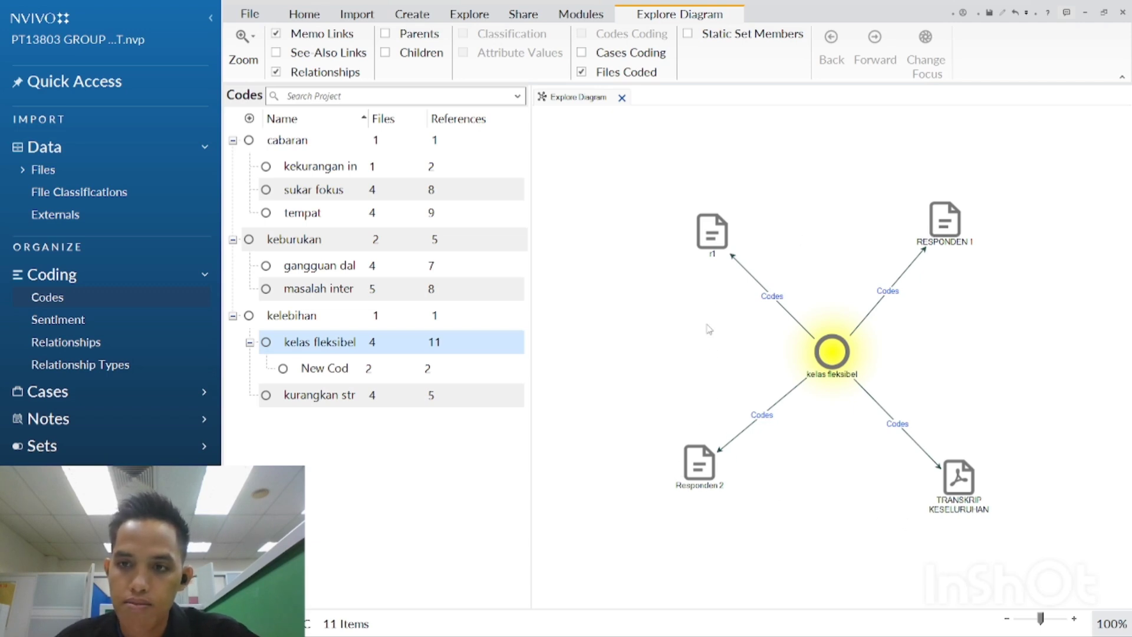
Refocus the diagram on file r1, then go back to kelas fleksibel.
click(720, 242)
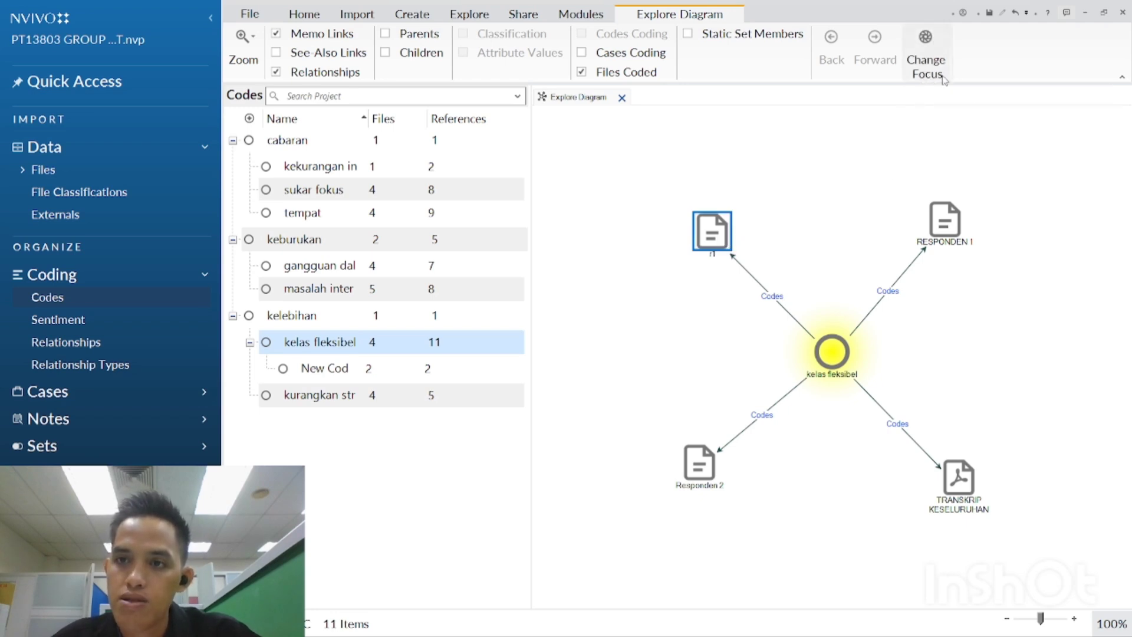
click(927, 67)
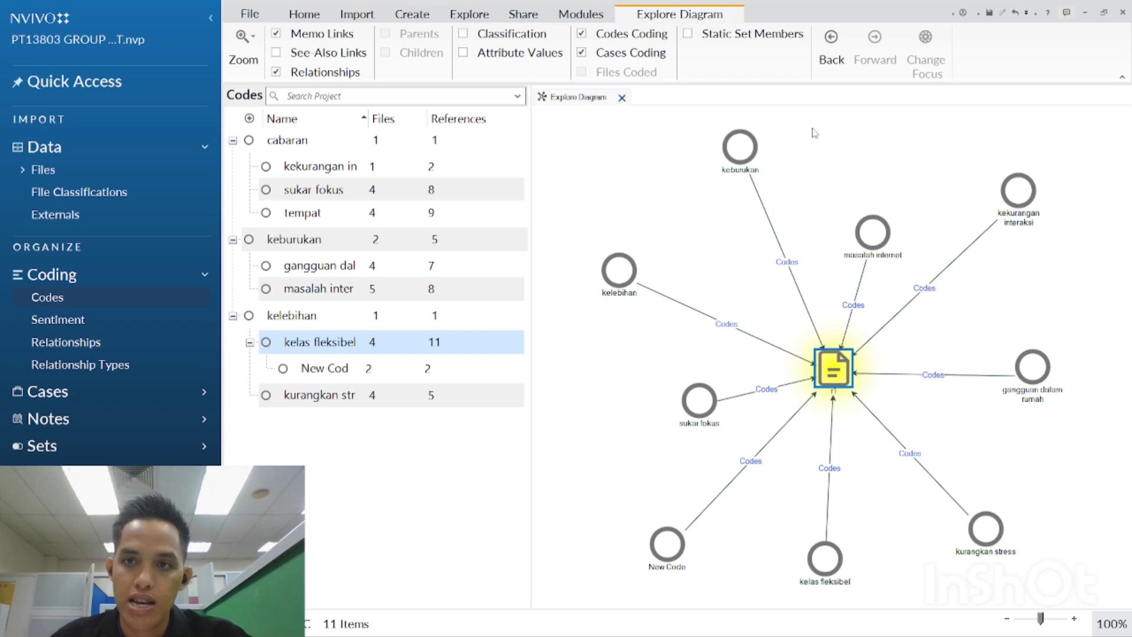
click(832, 41)
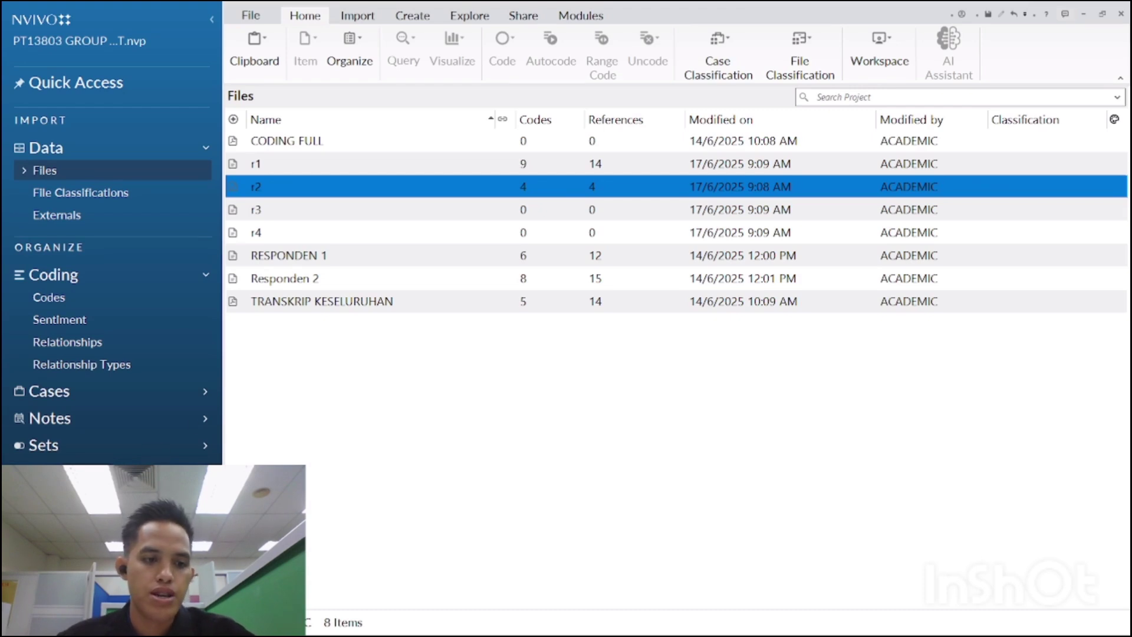
Create a new mind map named 'persepsi pelajar terhadap kelas secara online'.
click(46, 556)
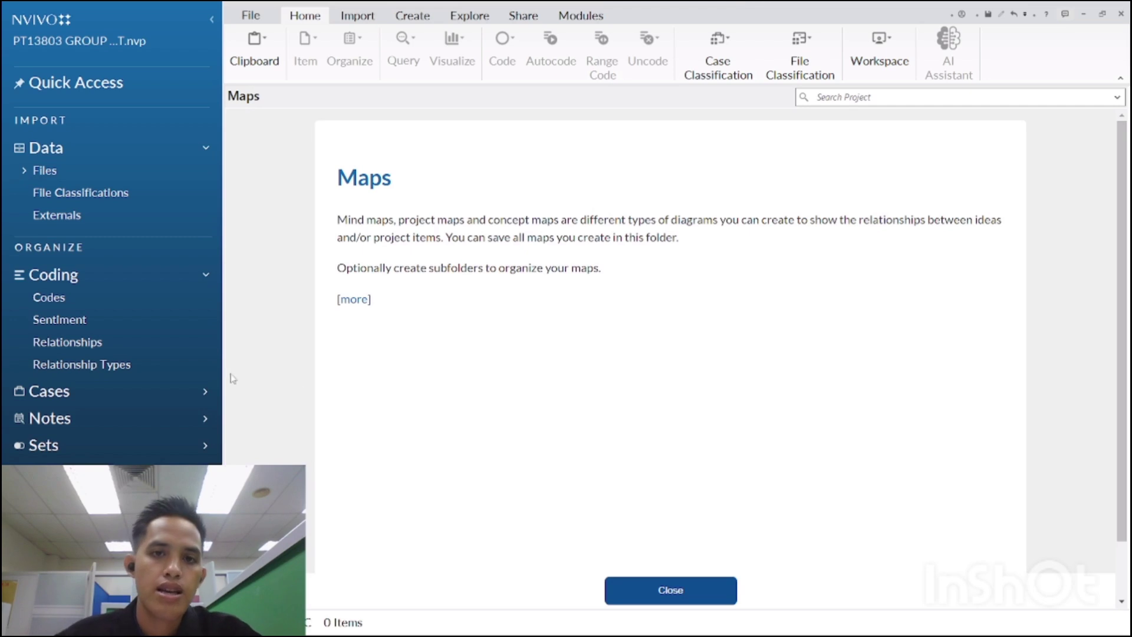
click(471, 18)
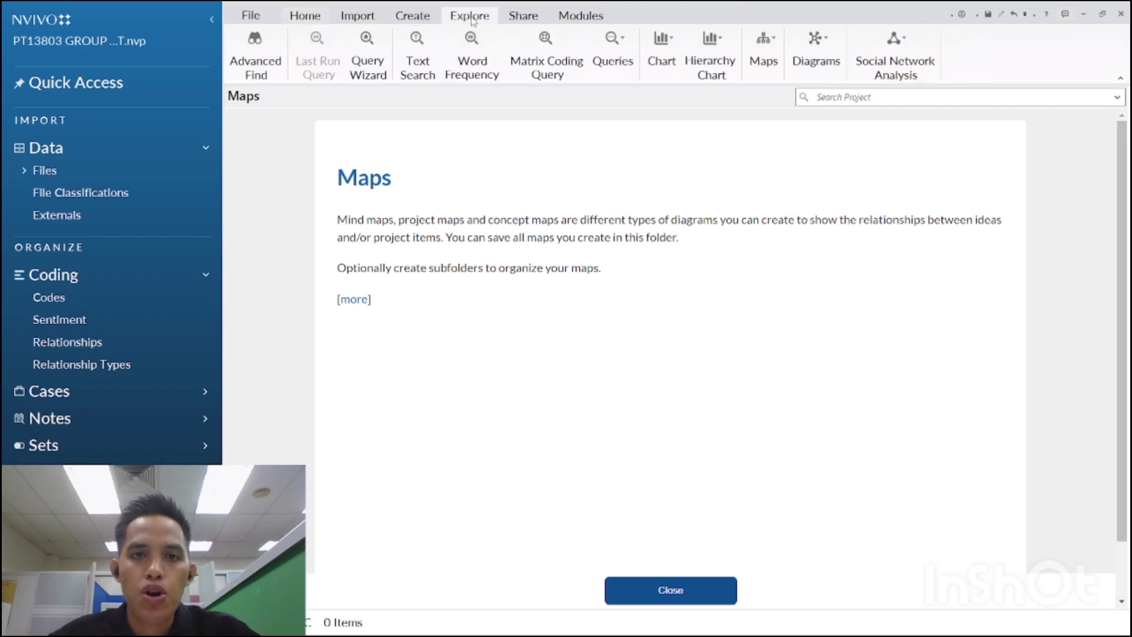
click(759, 69)
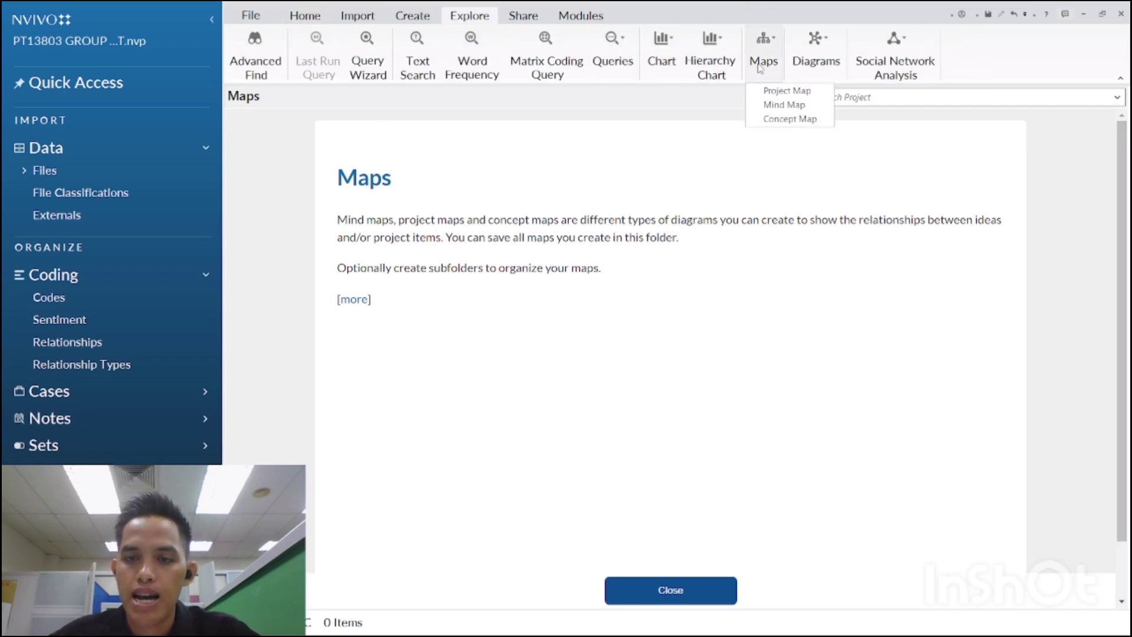
click(764, 106)
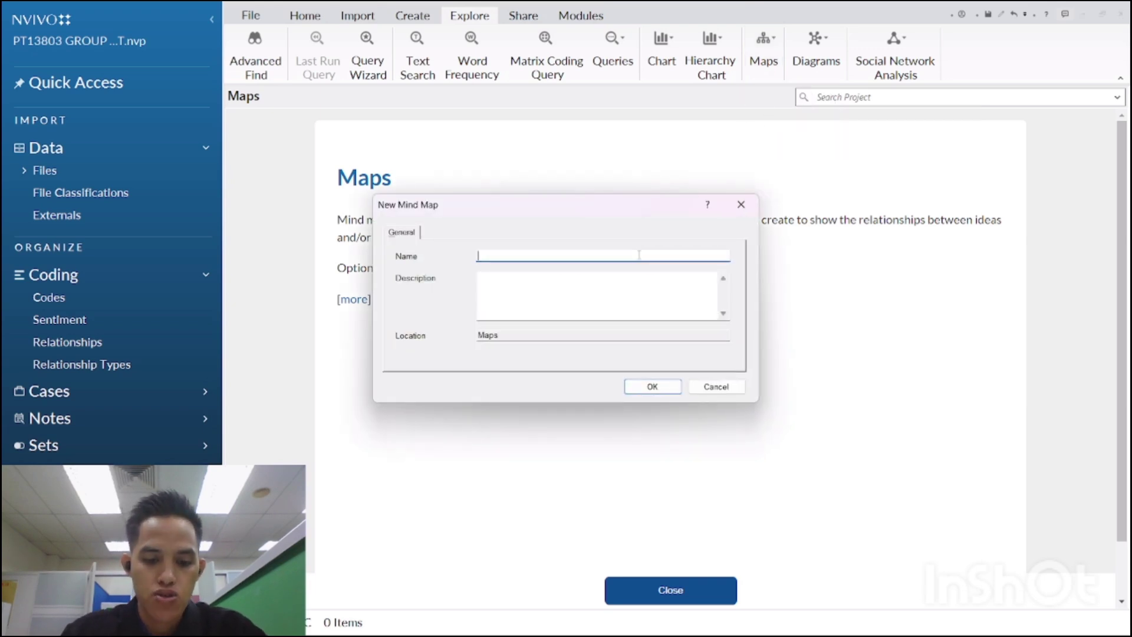
text(persepsi pelaja)
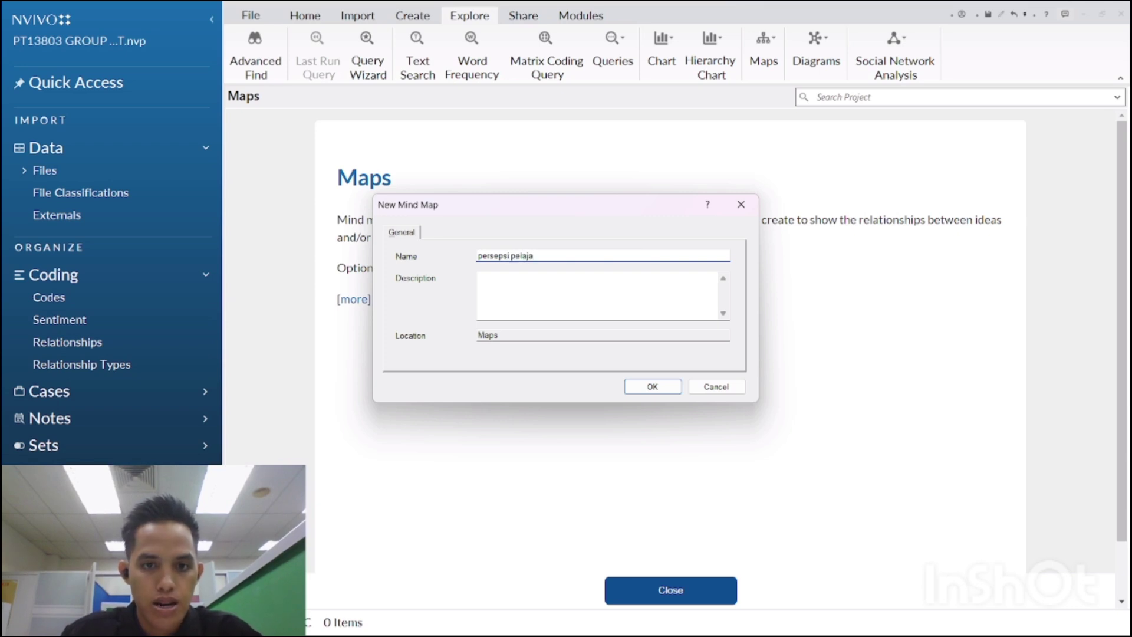
text(r terhadap ke)
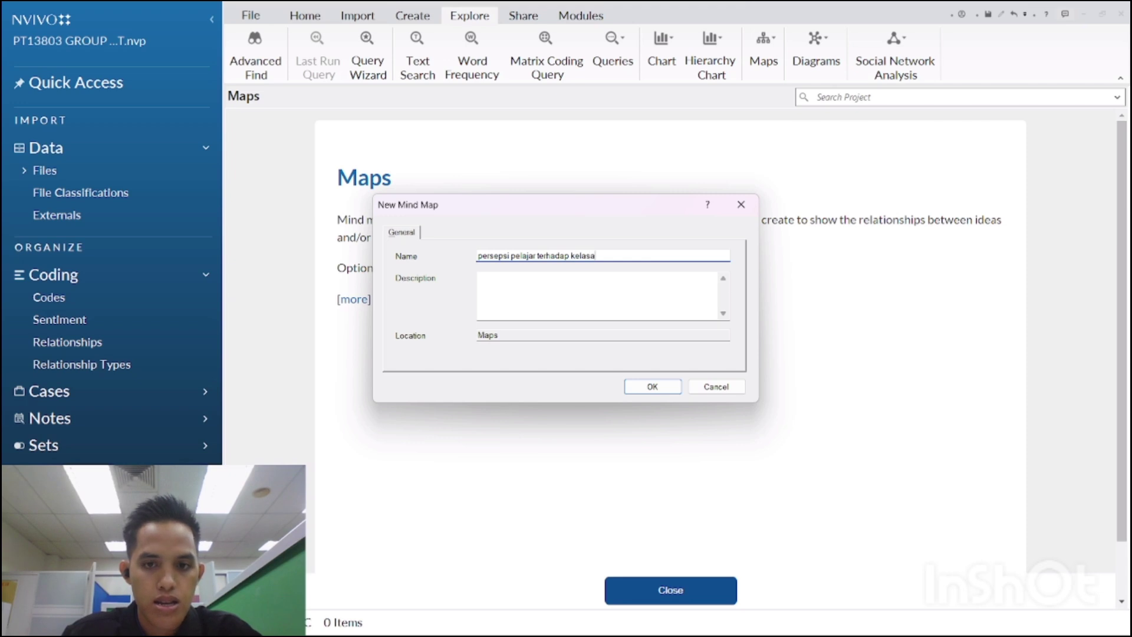
text(las secara online)
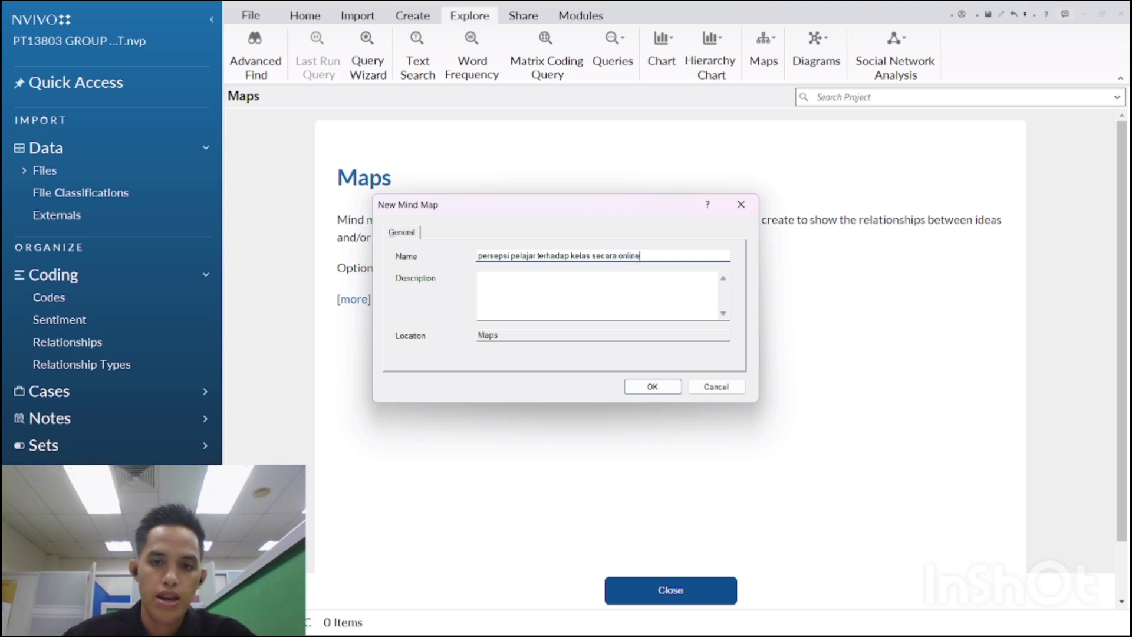
click(643, 388)
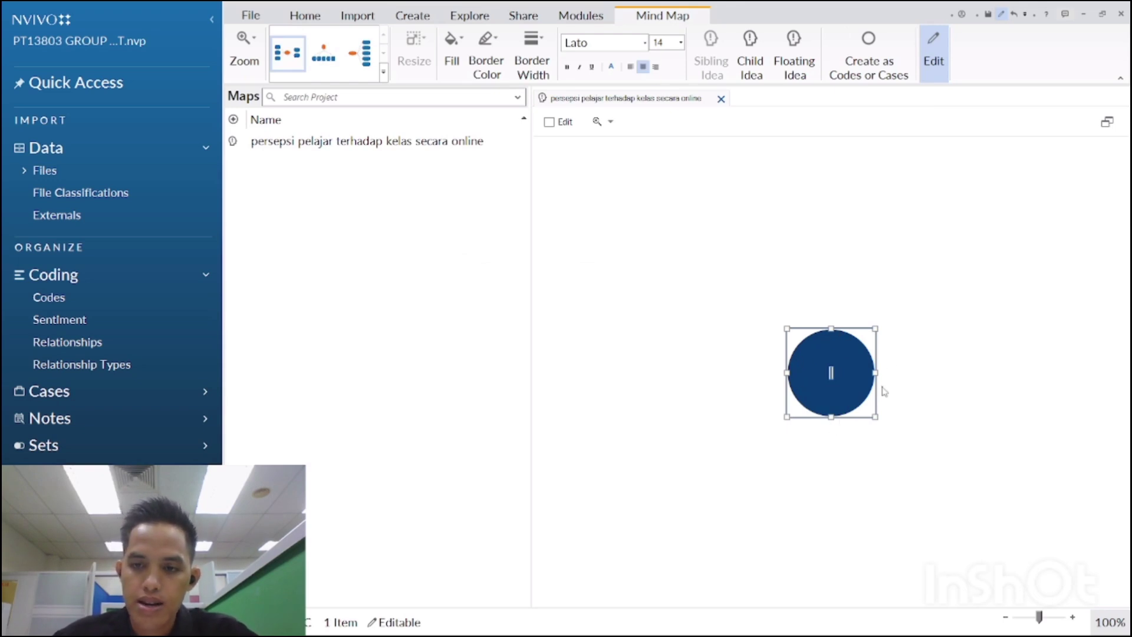
Enter 'persepsi pelajar terhadap kelas online' as the central idea's label.
text(per)
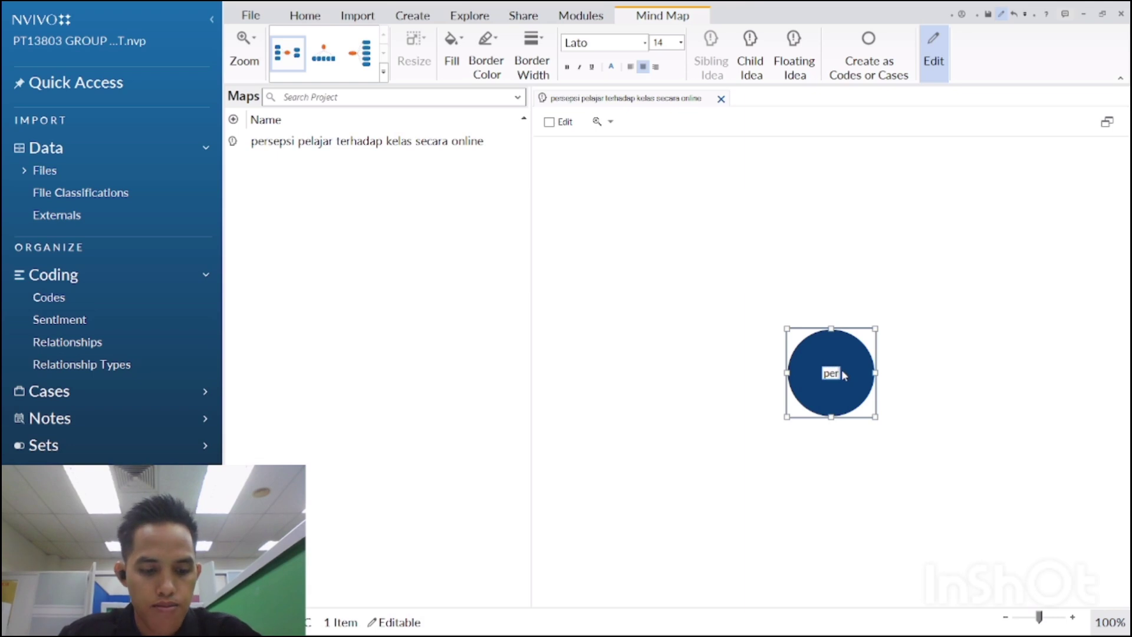
text(sepsi)
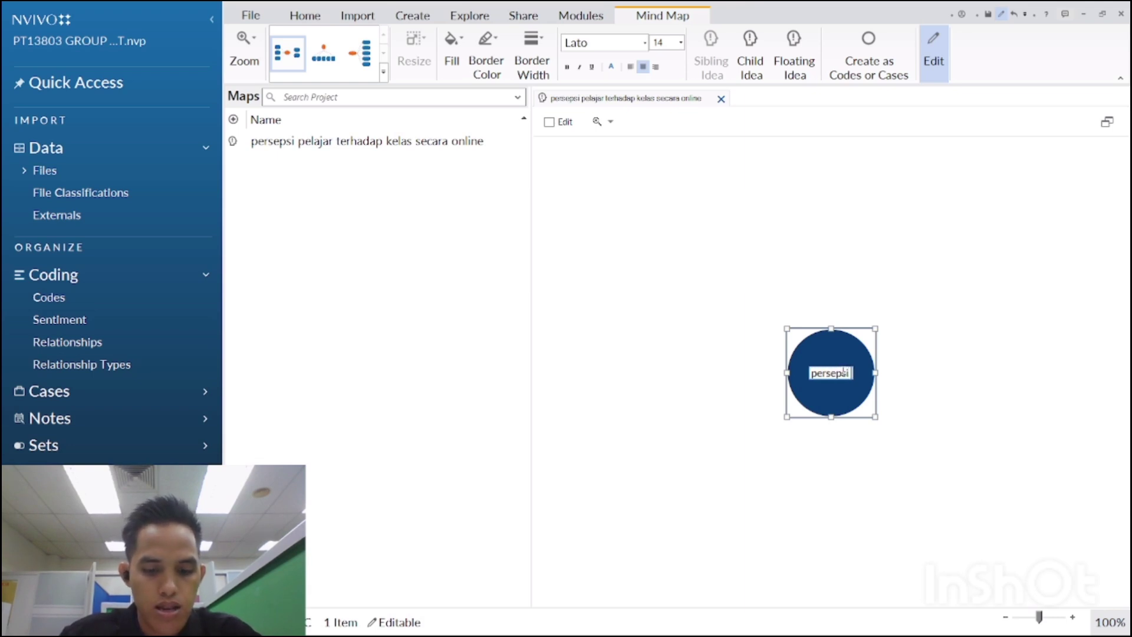
text( pelajat)
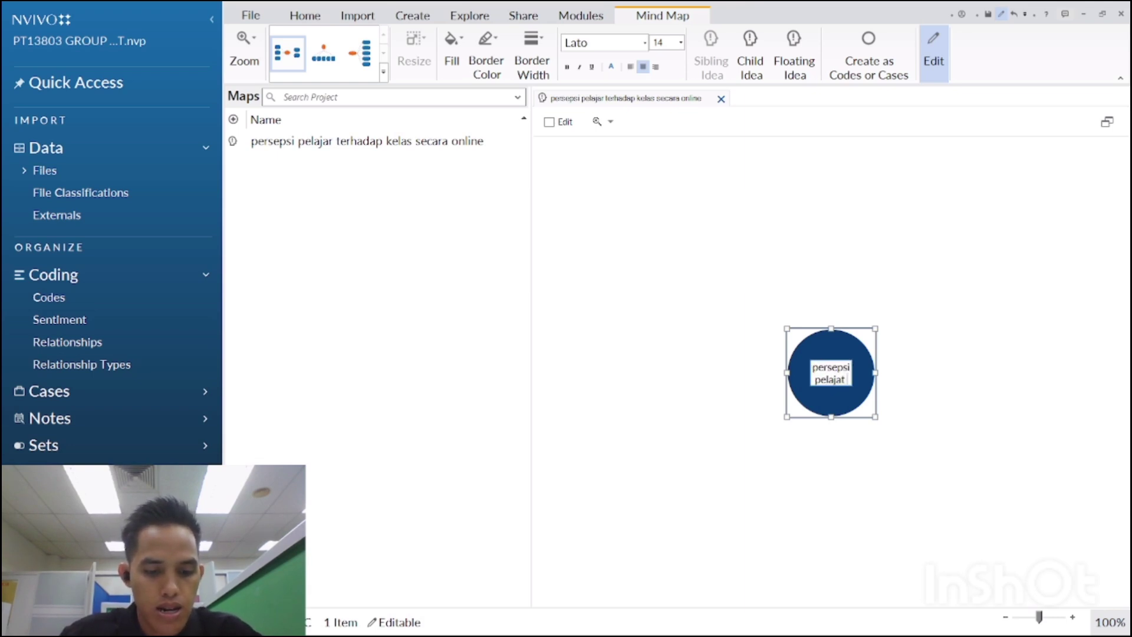
key(BackSpace)
text(r)
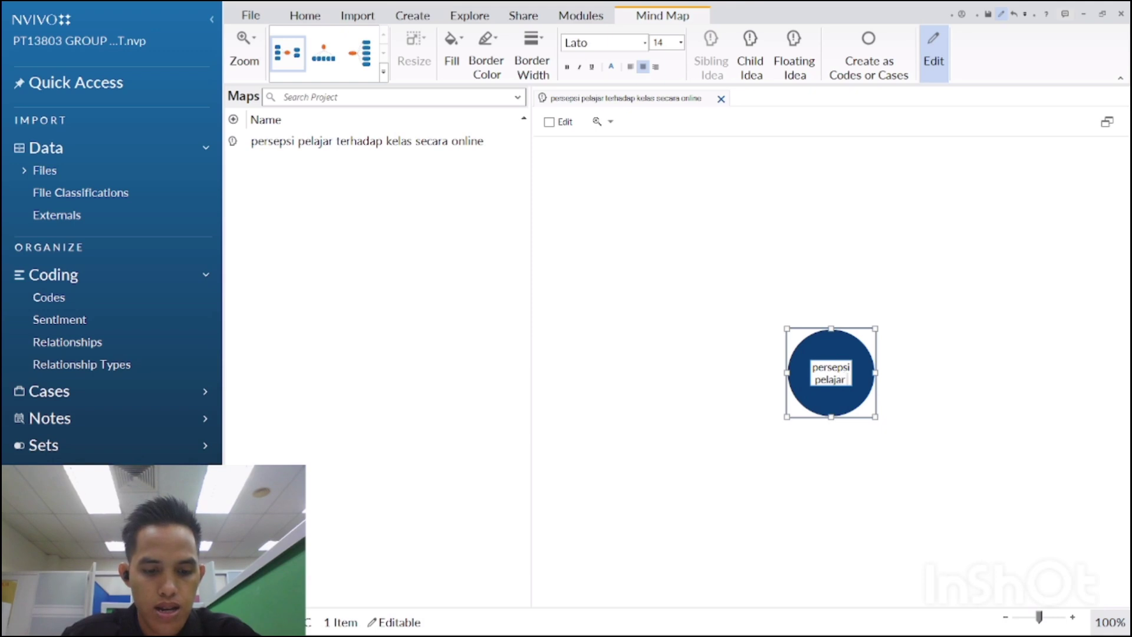
text( terhadap)
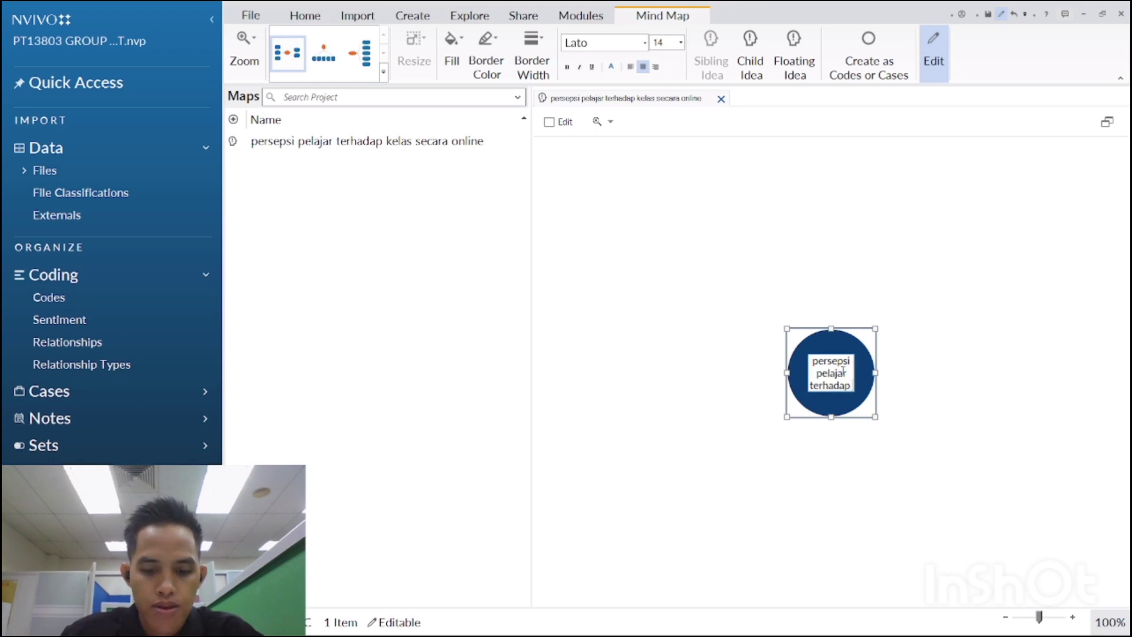
text( kelas)
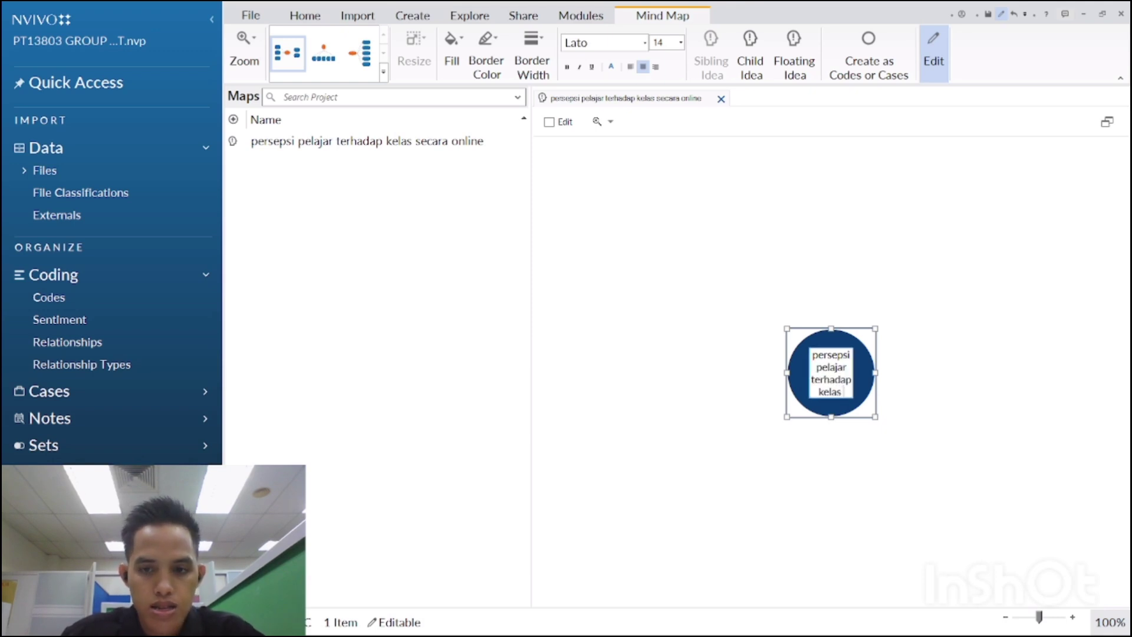
text( online)
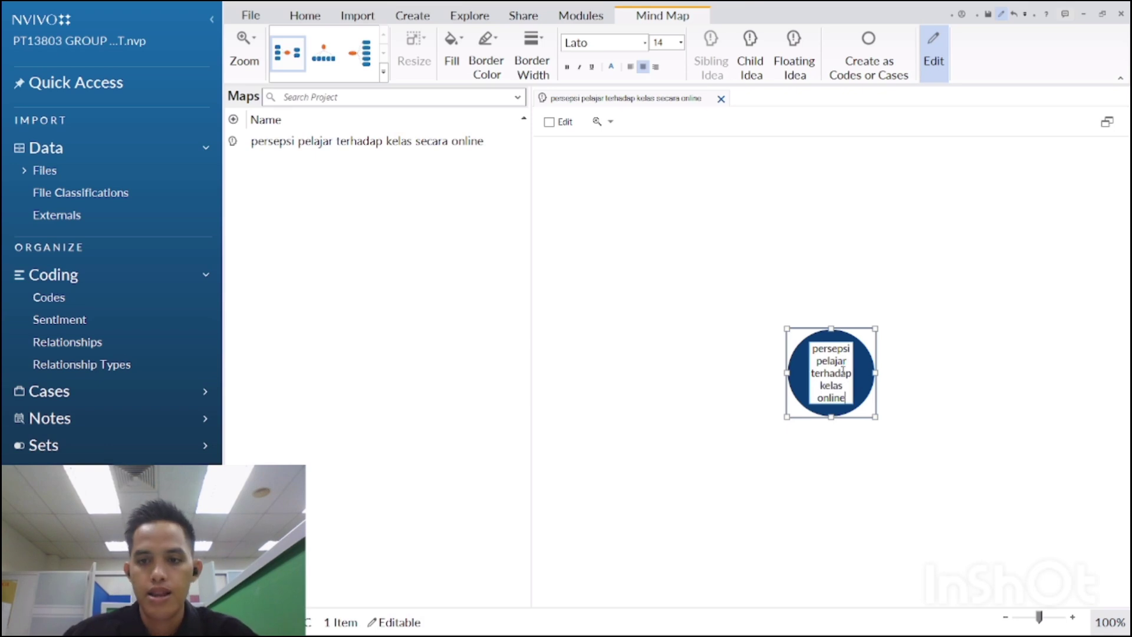
click(863, 362)
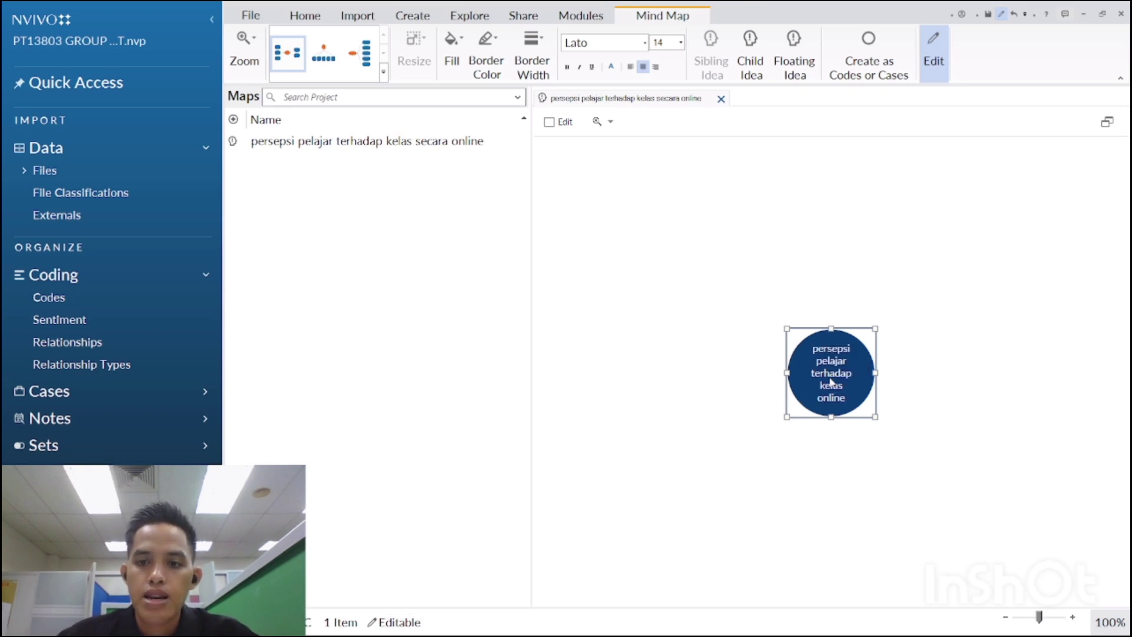
Add child ideas 'kelebihan' and 'kekurangan', then a blank sub-idea under kelebihan.
click(757, 68)
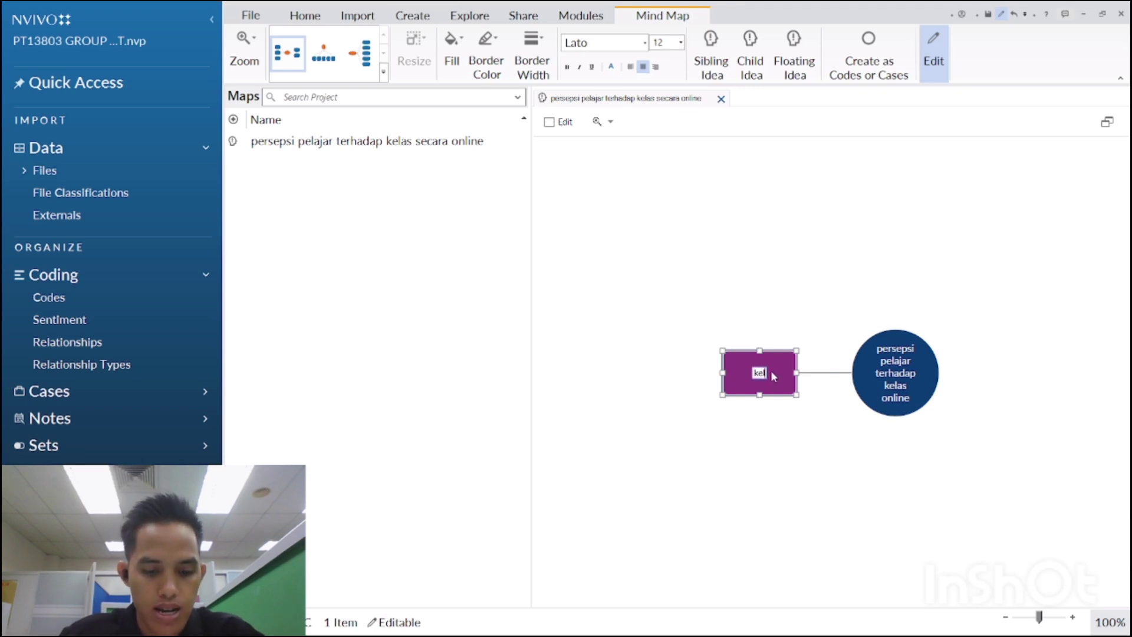
text(kelebihan)
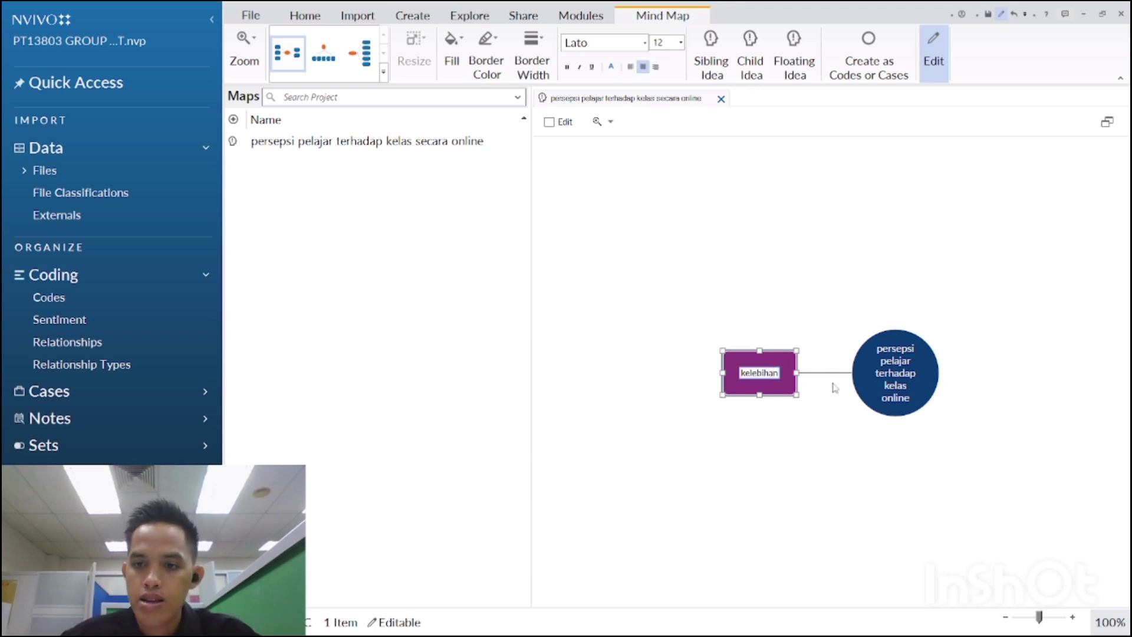
click(875, 375)
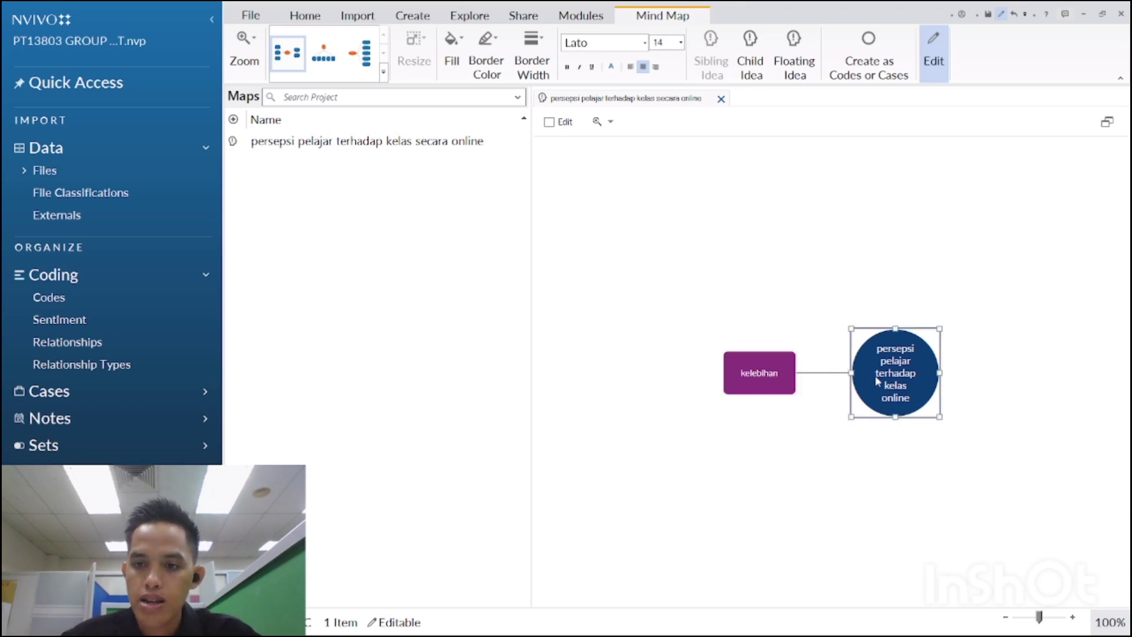
click(760, 58)
text(kekurangan)
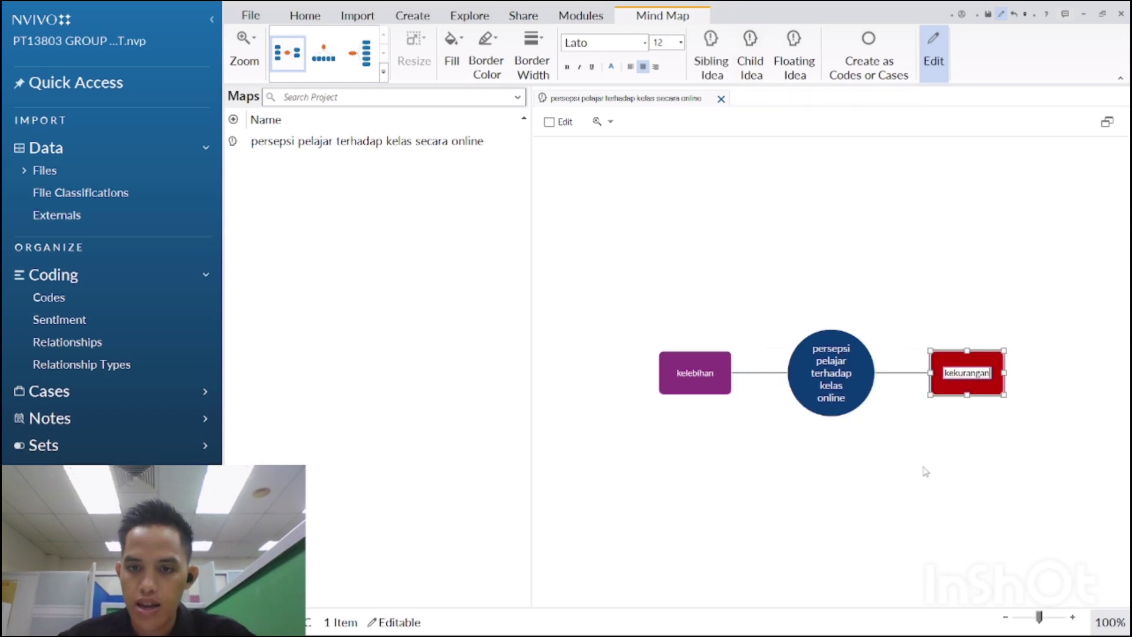
click(712, 384)
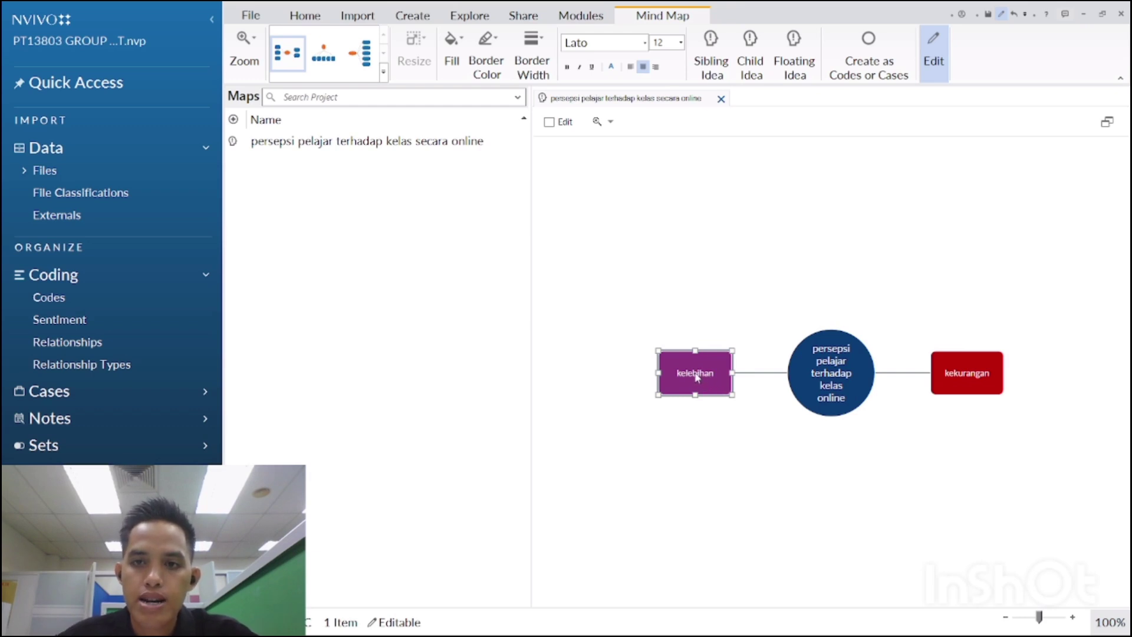
click(750, 64)
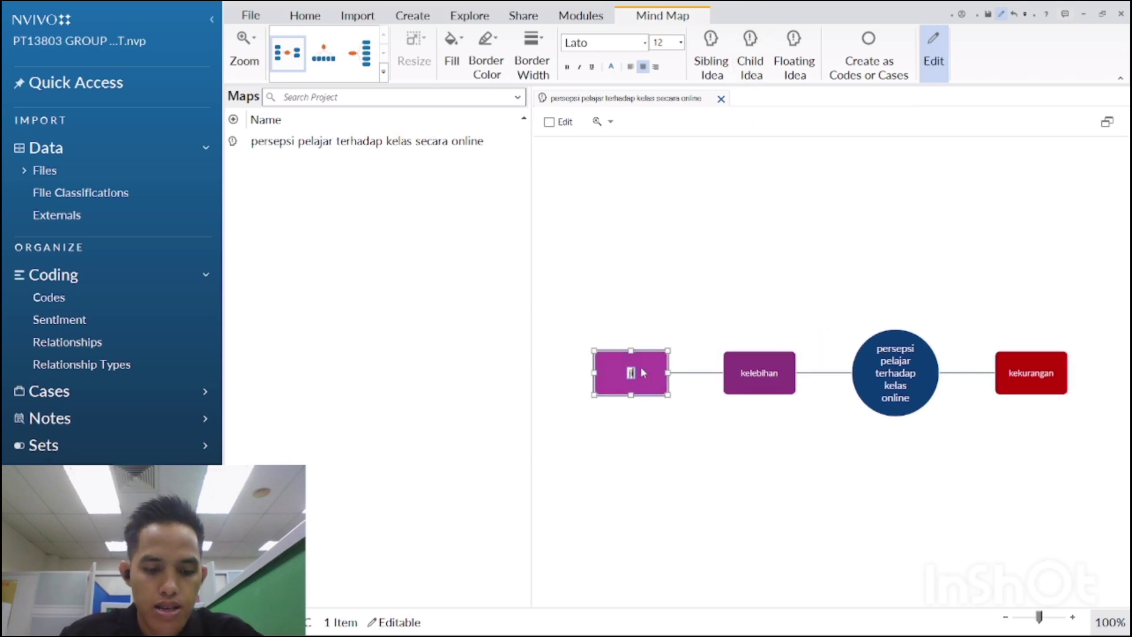
Add 'jimat kos' and 'kelas fleksibel' as child ideas under kelebihan.
text(jimat kos)
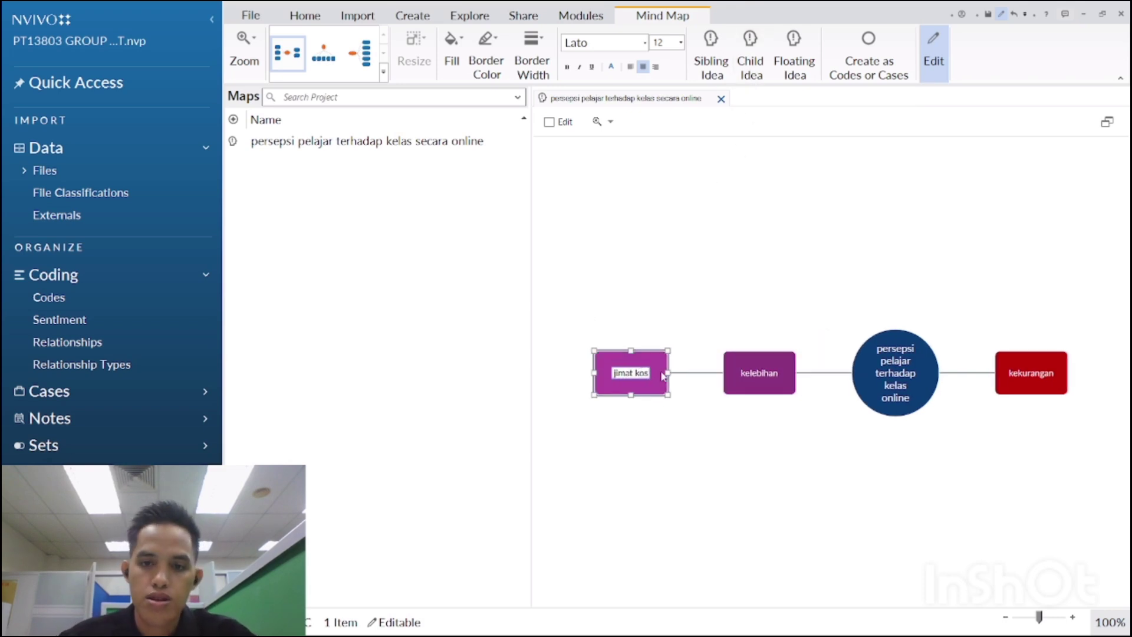
click(747, 377)
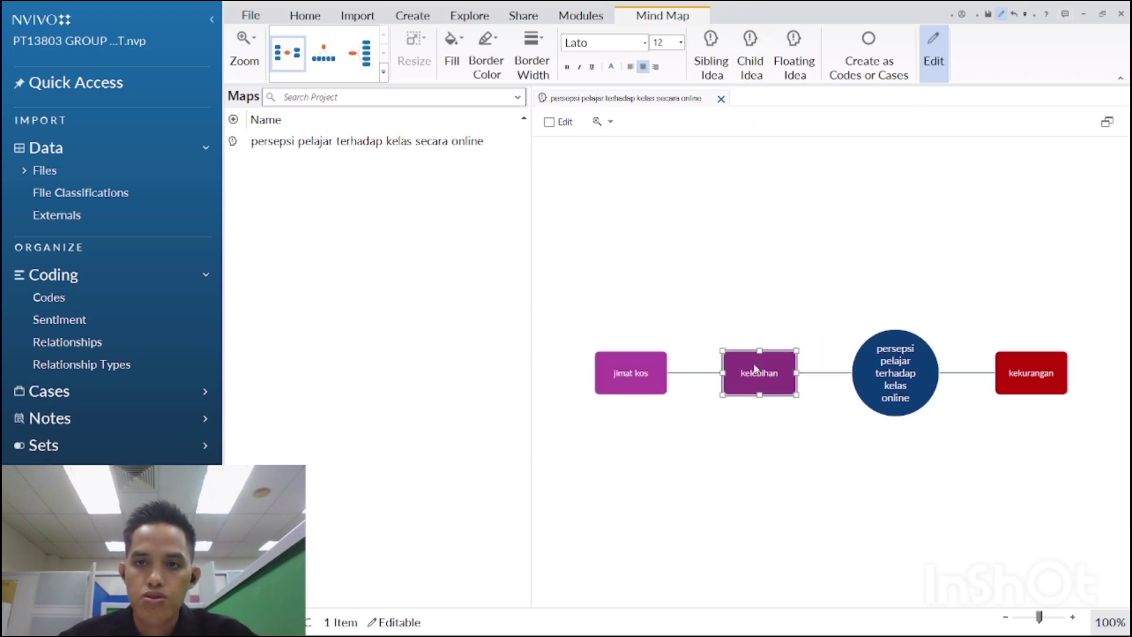
click(760, 67)
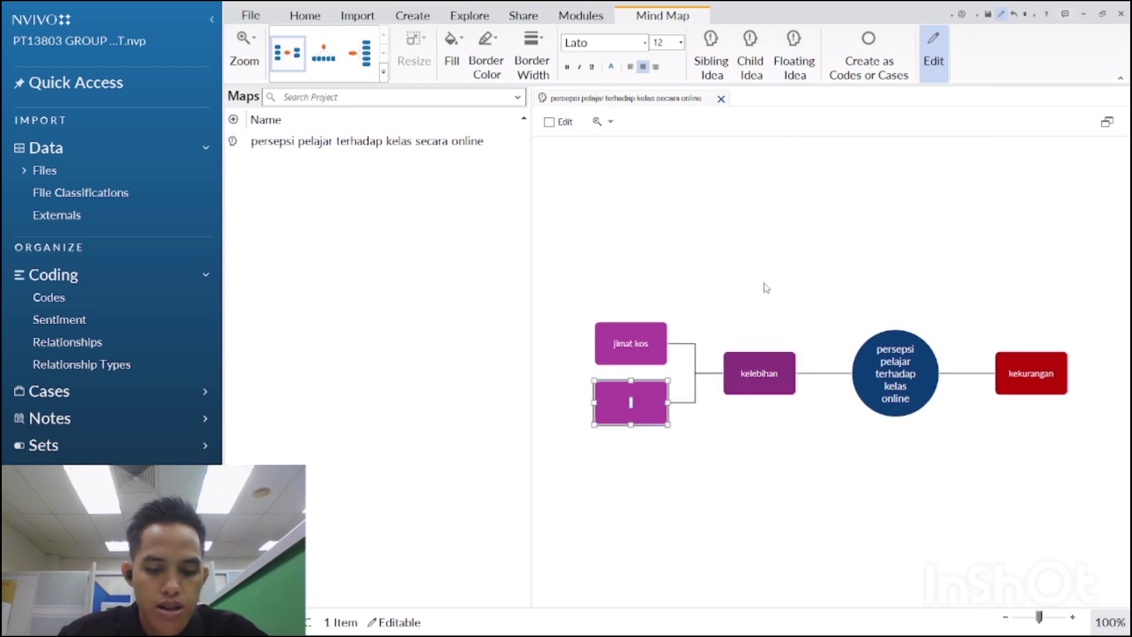
text(kelas fleksibel)
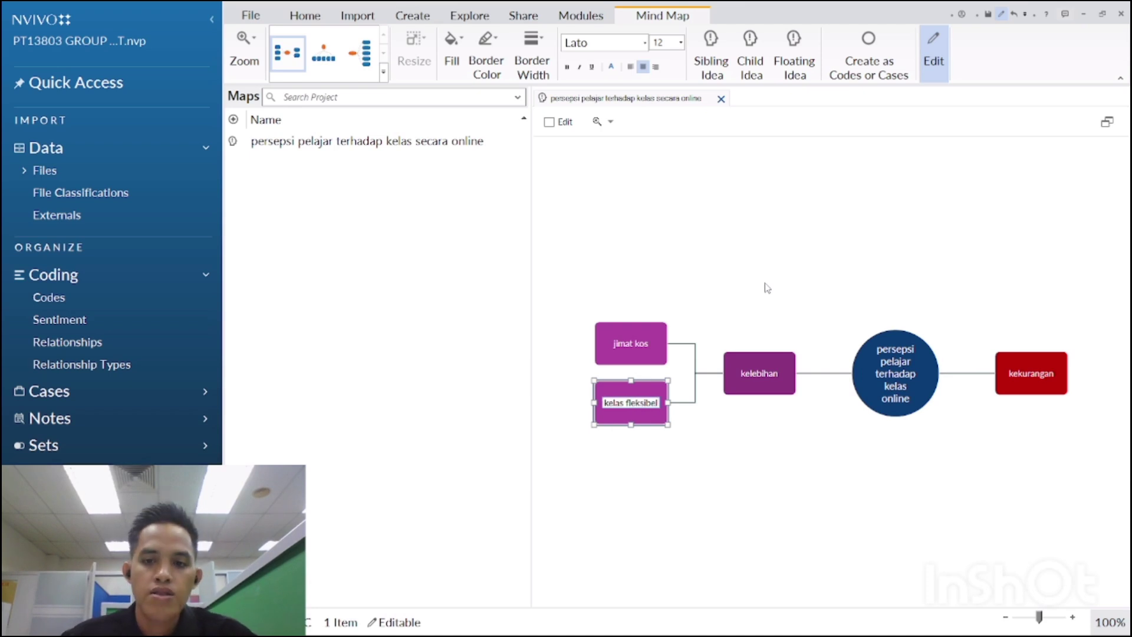
click(1002, 386)
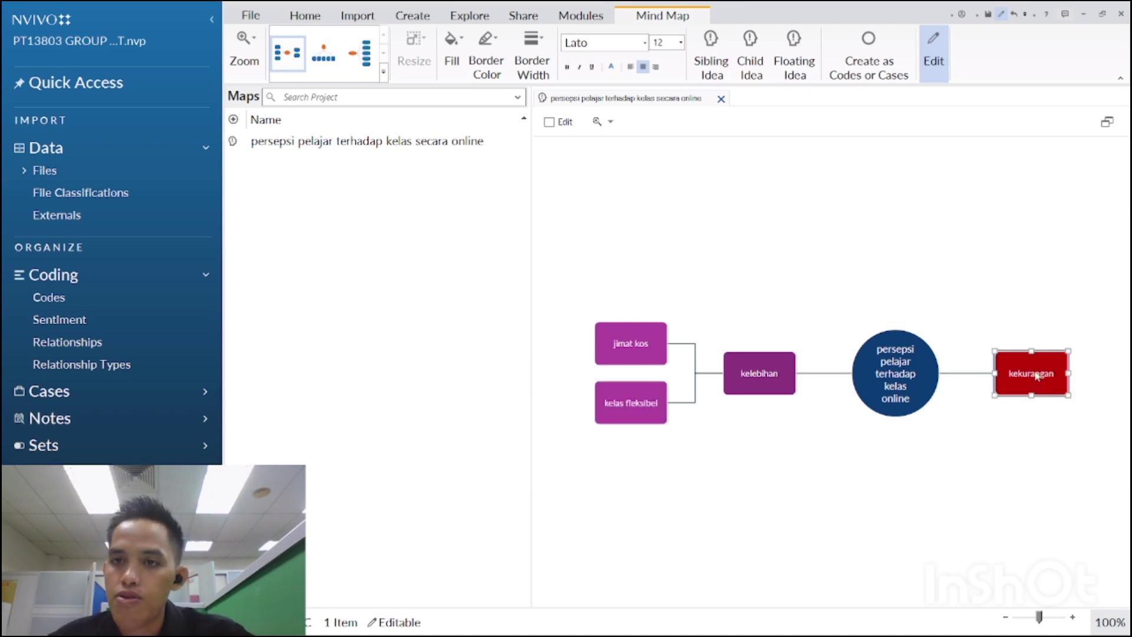
Add 'gangguan dalaman' and 'masalah internet' as child ideas under kekurangan.
click(754, 69)
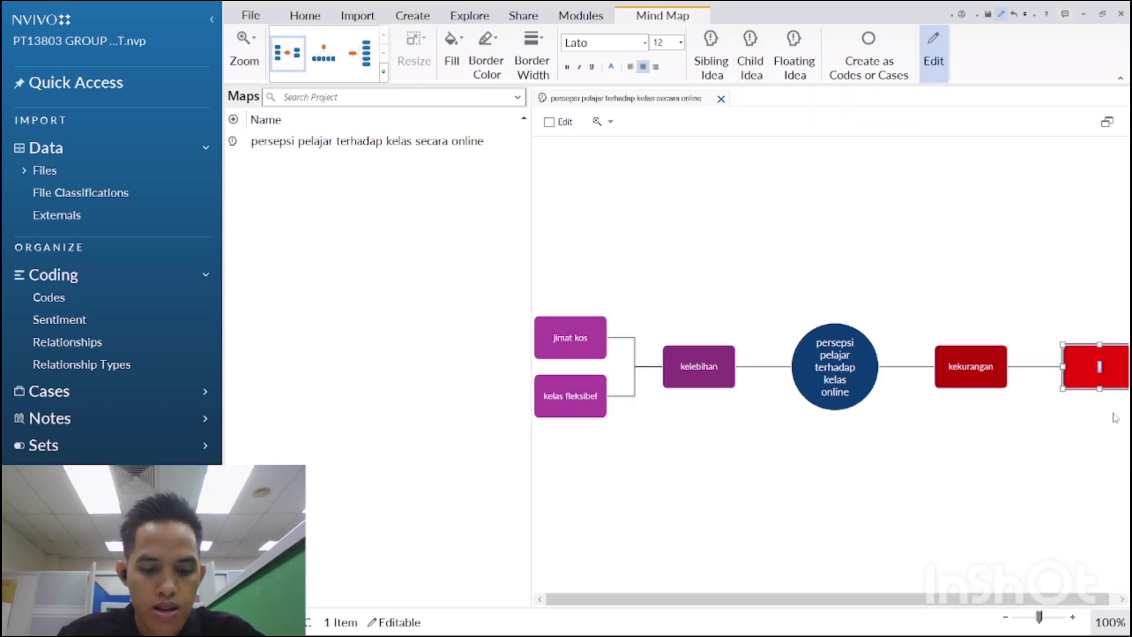
text(gangguan)
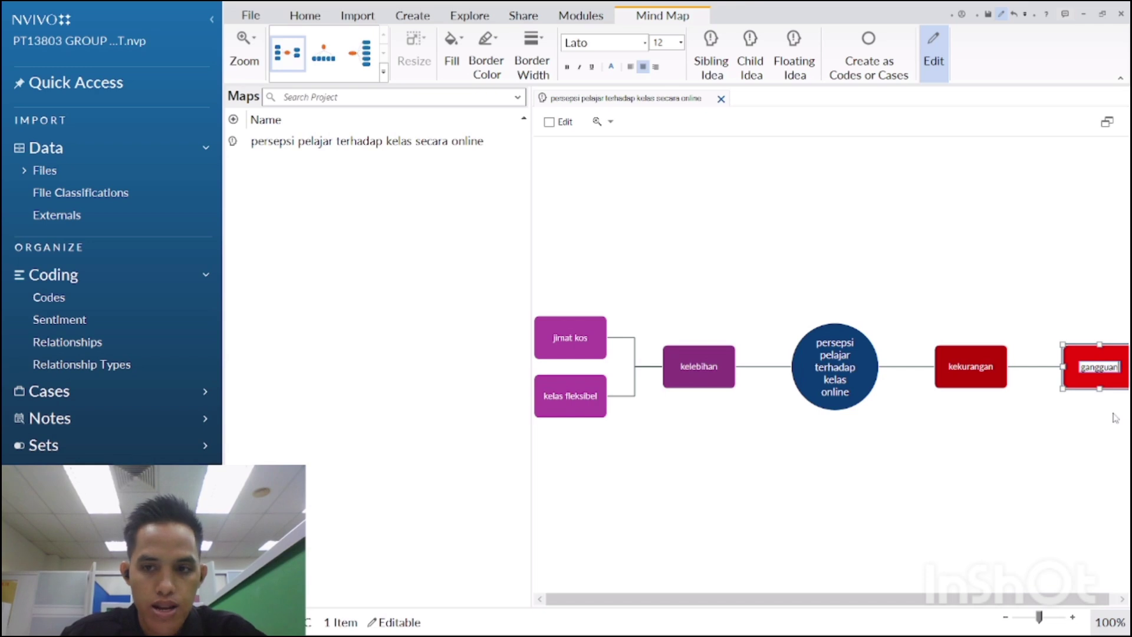
text( dalaman)
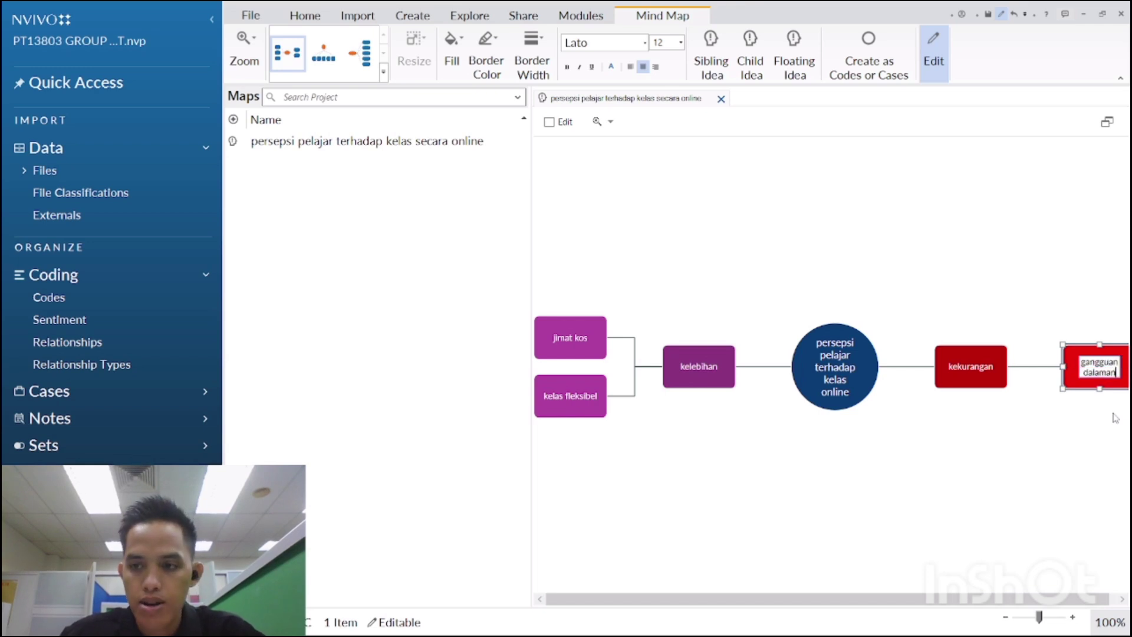
click(972, 380)
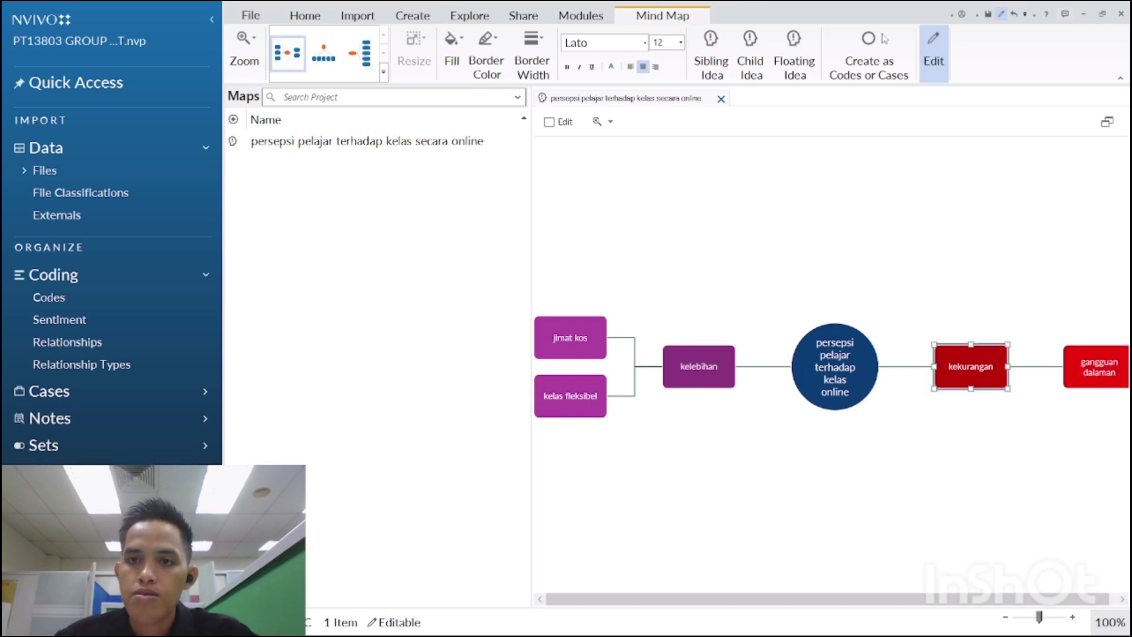
click(750, 56)
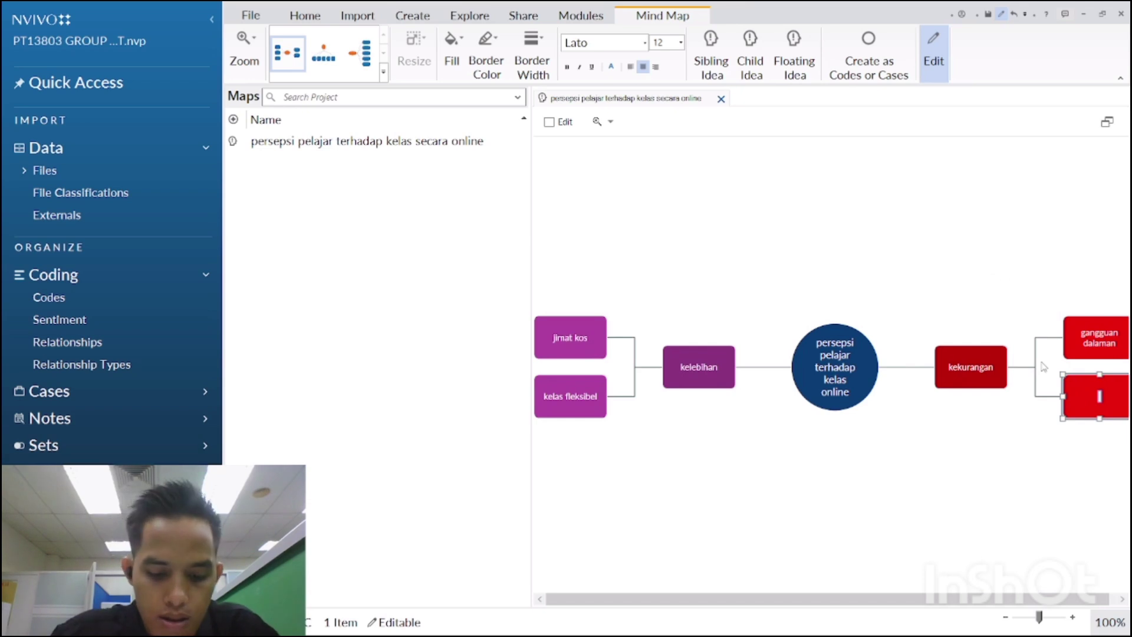
text(masalah)
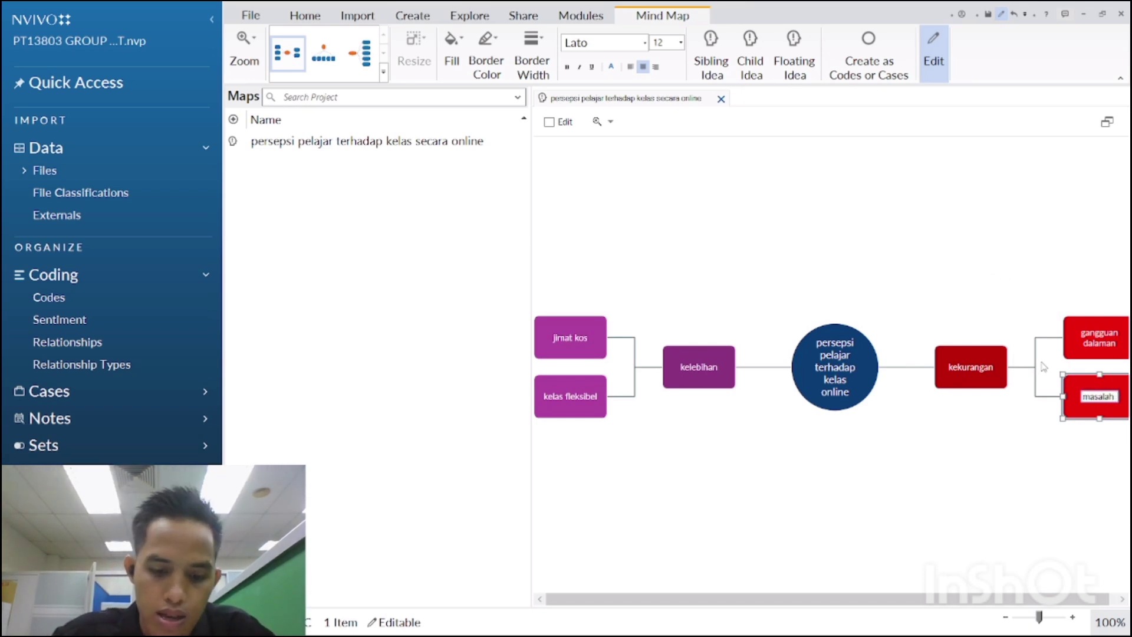
text( internet)
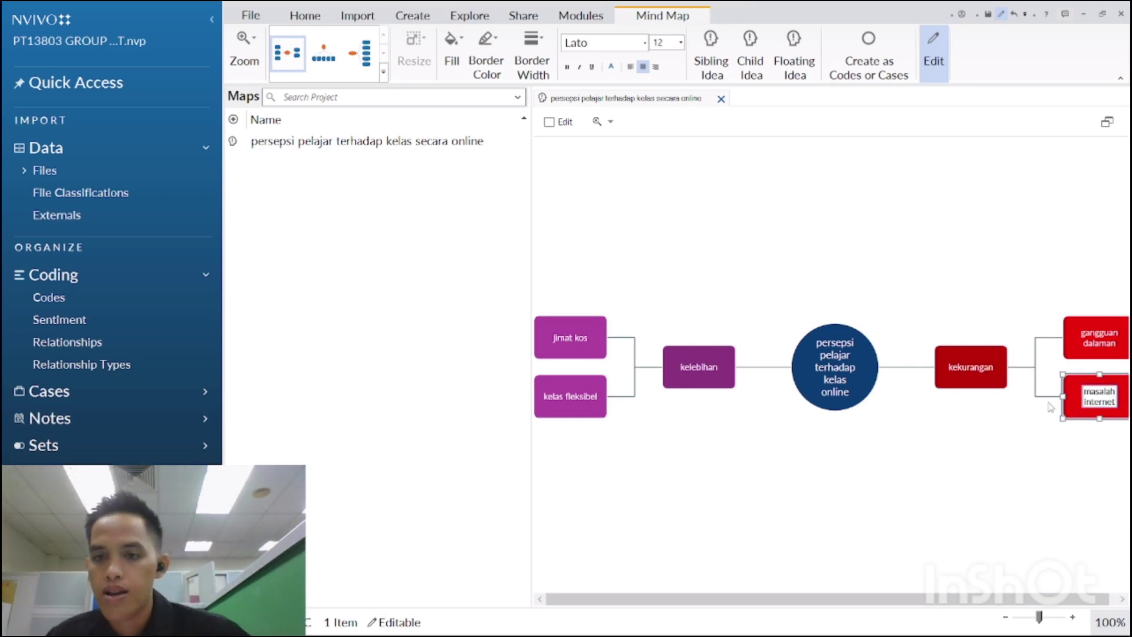
click(1030, 527)
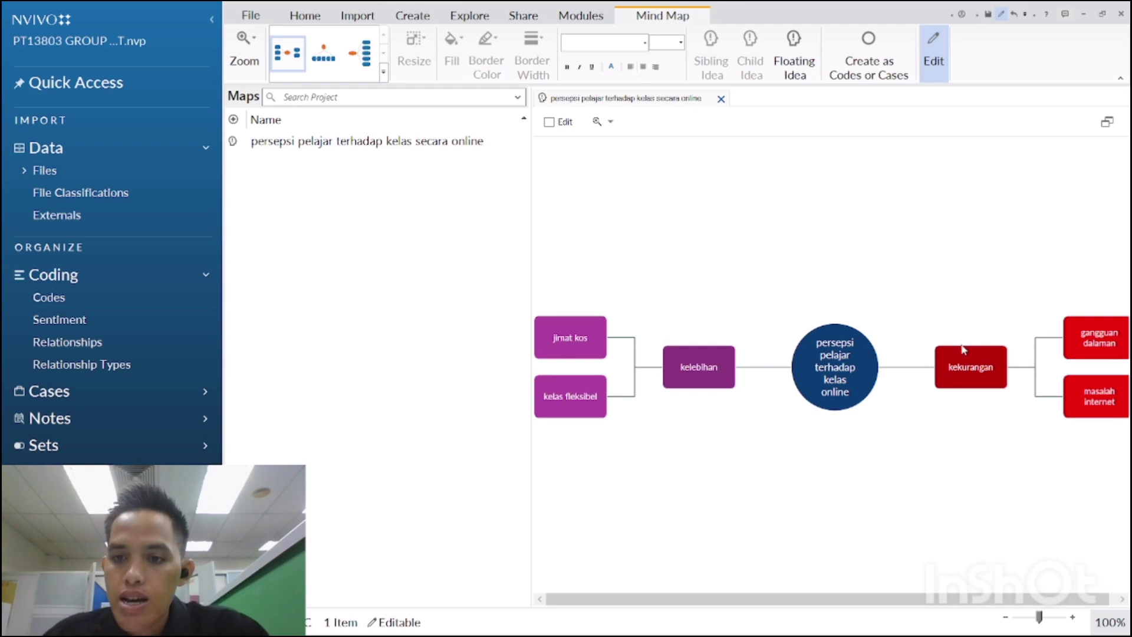
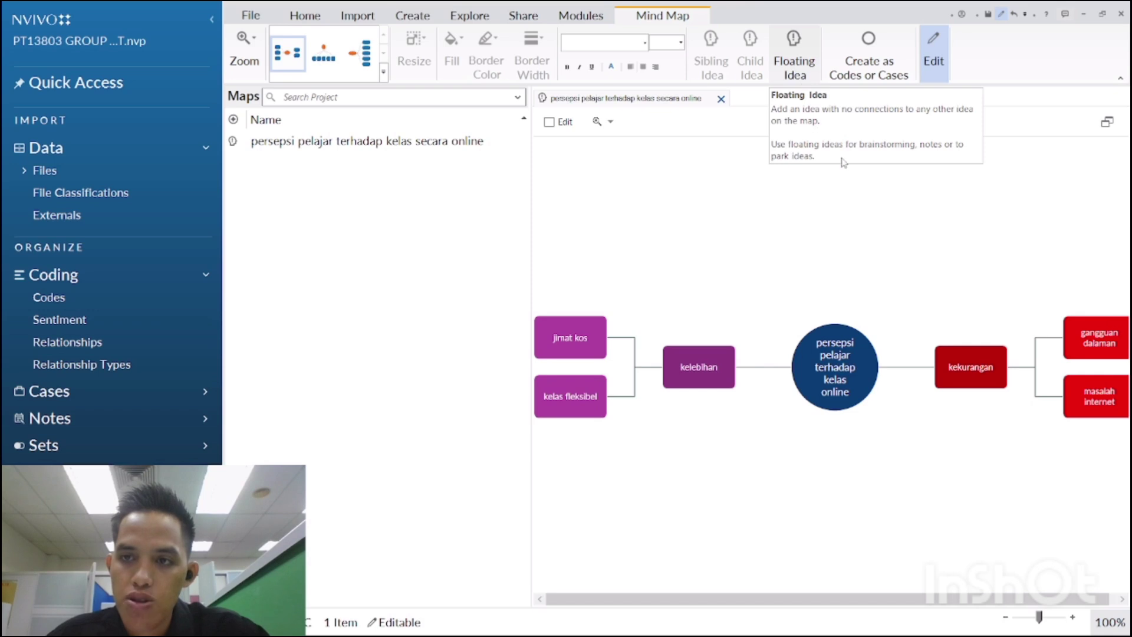
Add a floating idea labelled 'persepsi pelajar' and move it above the central circle.
click(794, 67)
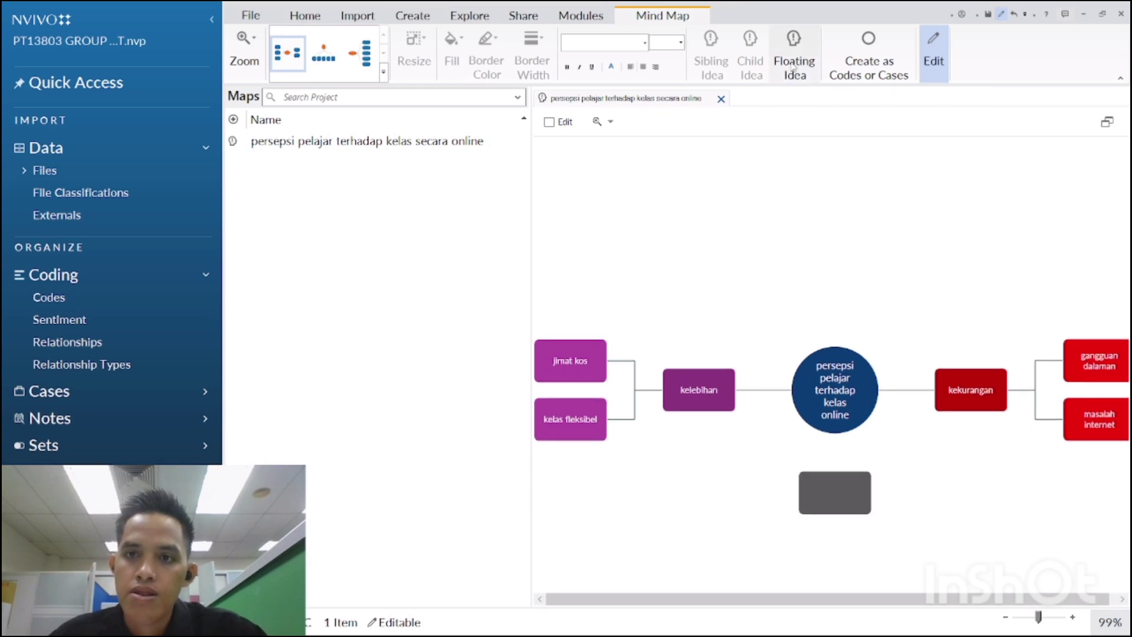
double_click(844, 436)
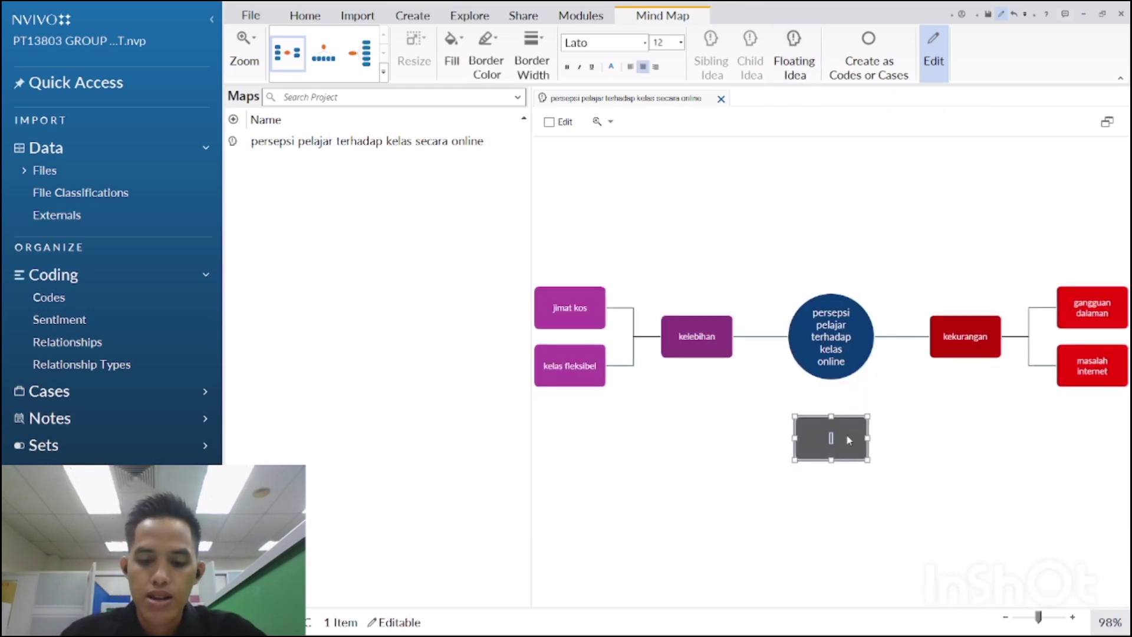
text(persepsi pelajar)
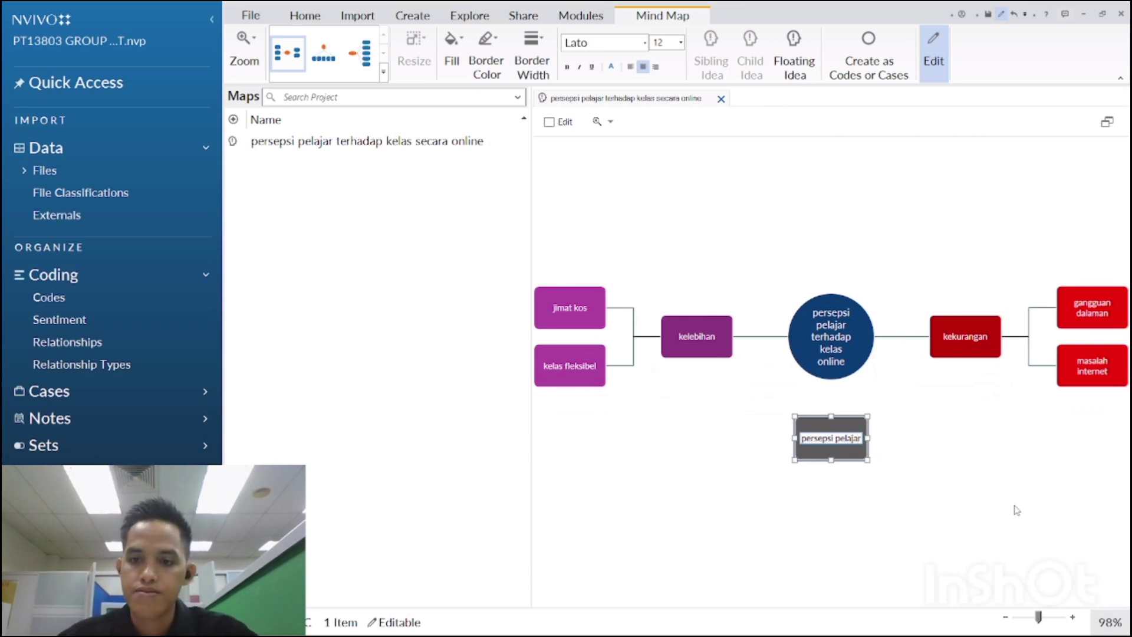
click(837, 471)
click(844, 442)
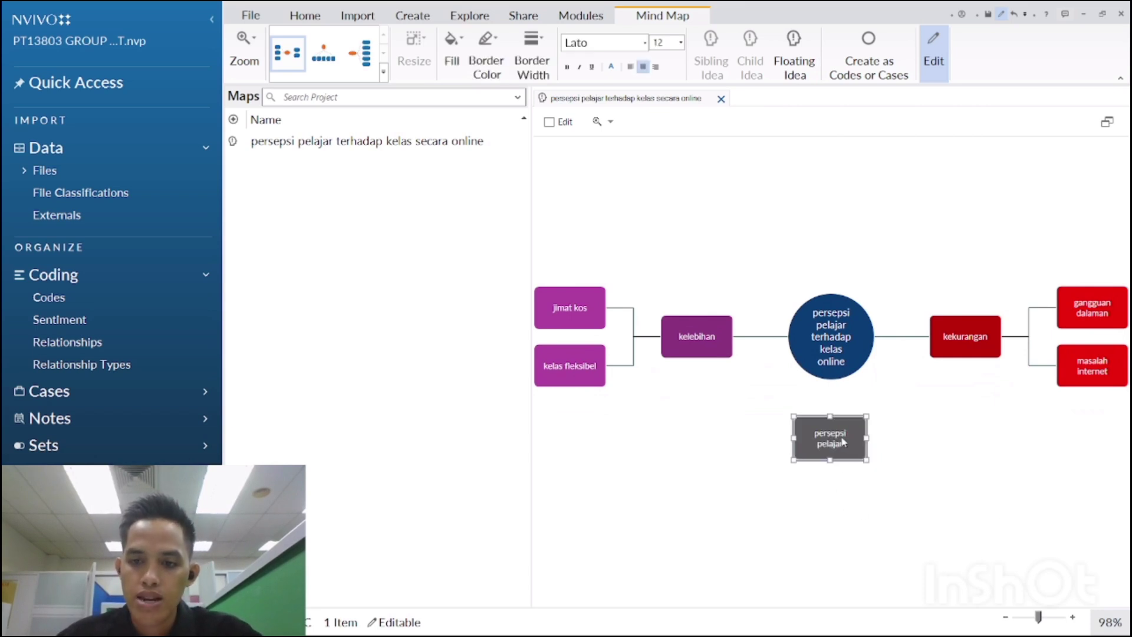
drag(822, 440, 814, 253)
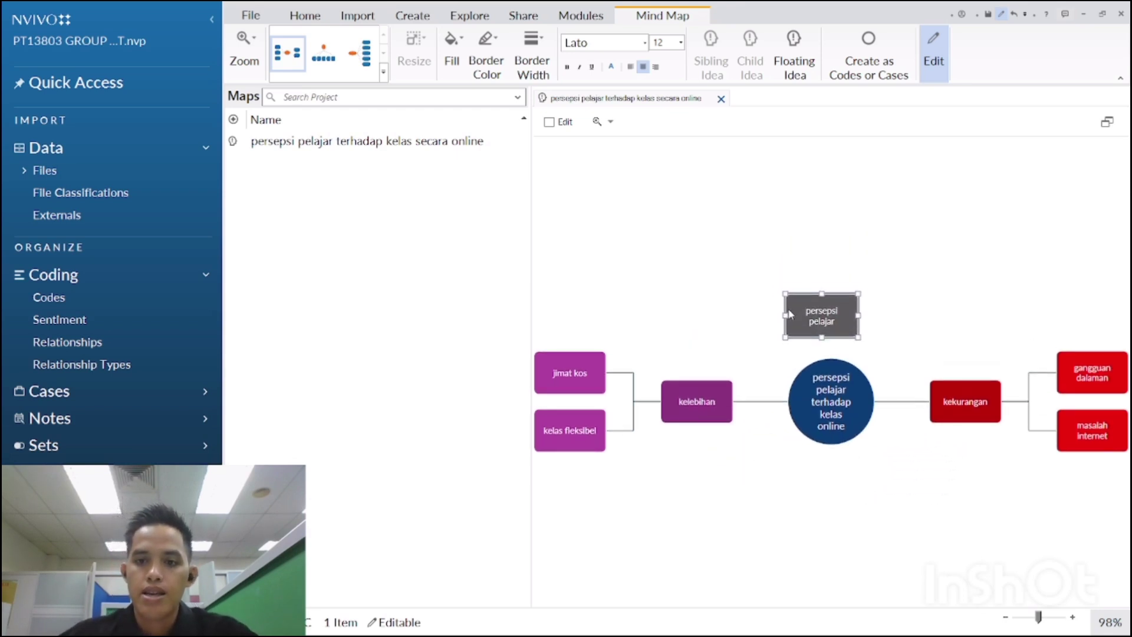
click(1015, 323)
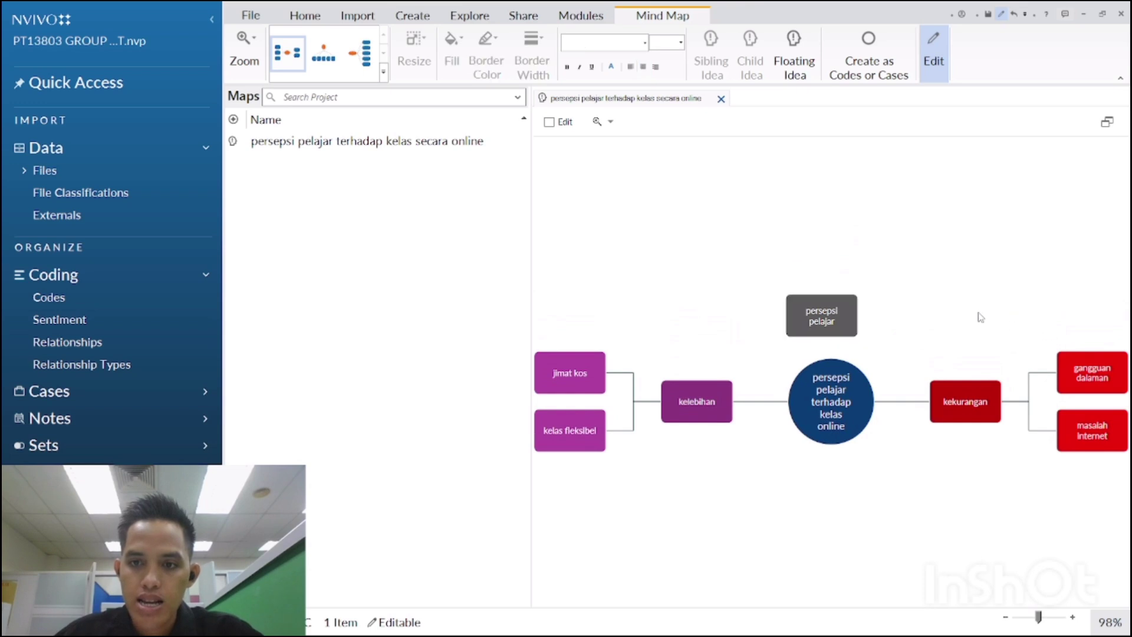
Re-enable map editing and fill the persepsi pelajar idea with black.
click(549, 124)
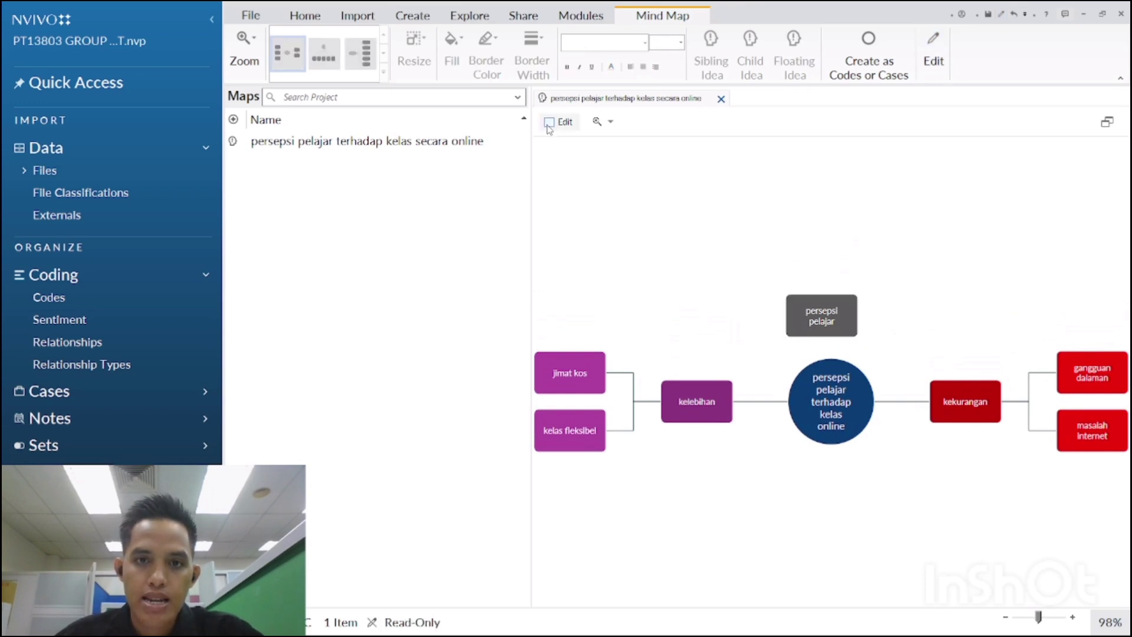
click(551, 123)
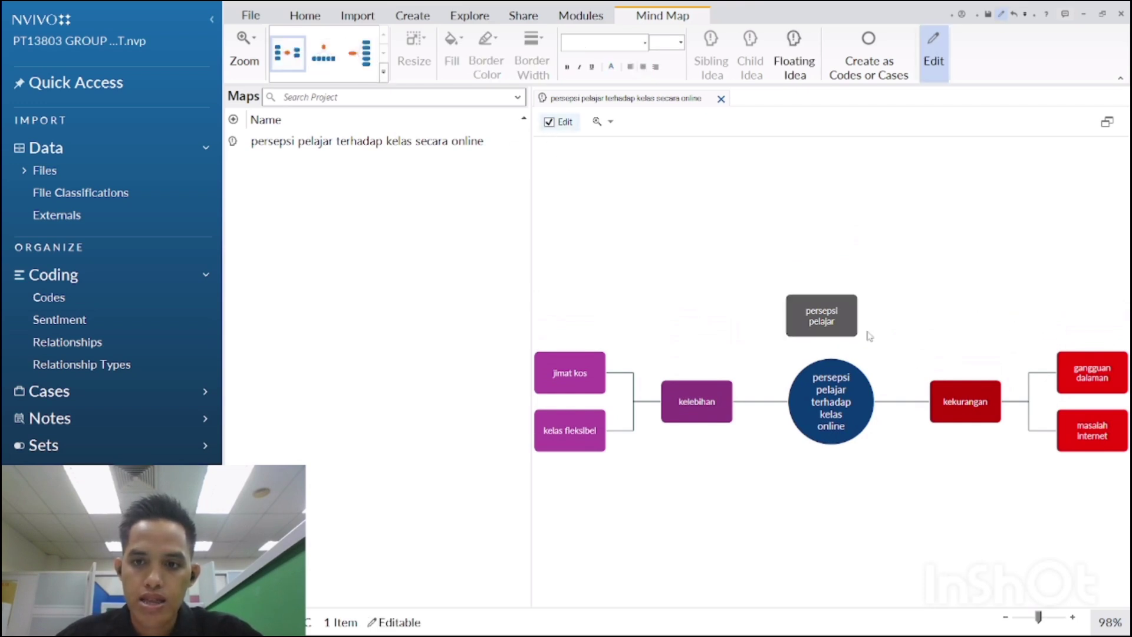
click(827, 320)
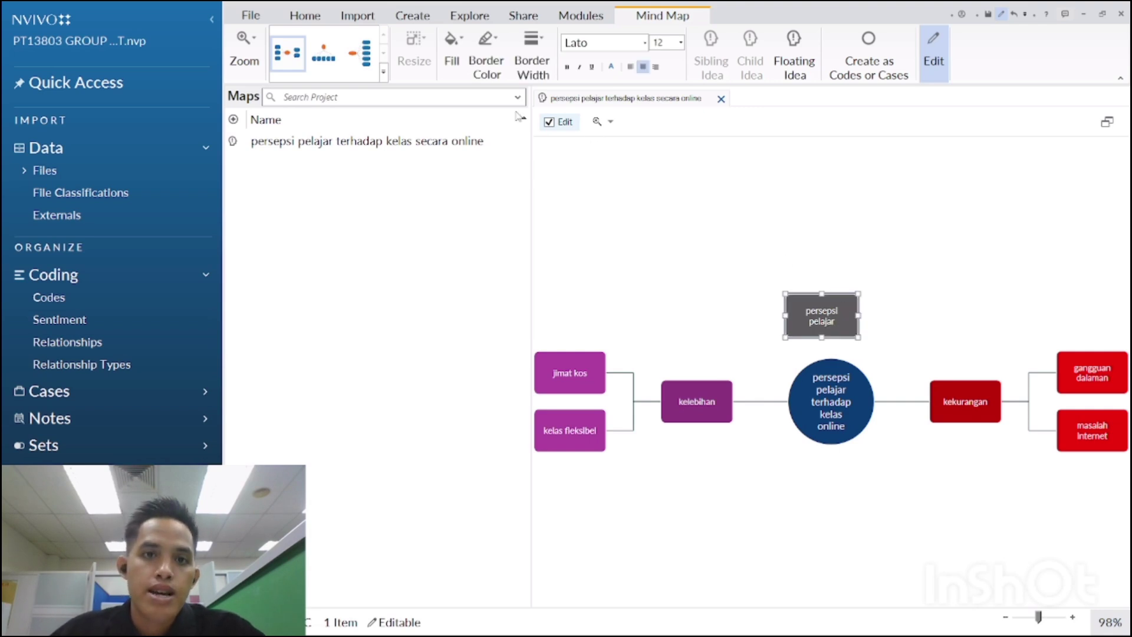
click(457, 66)
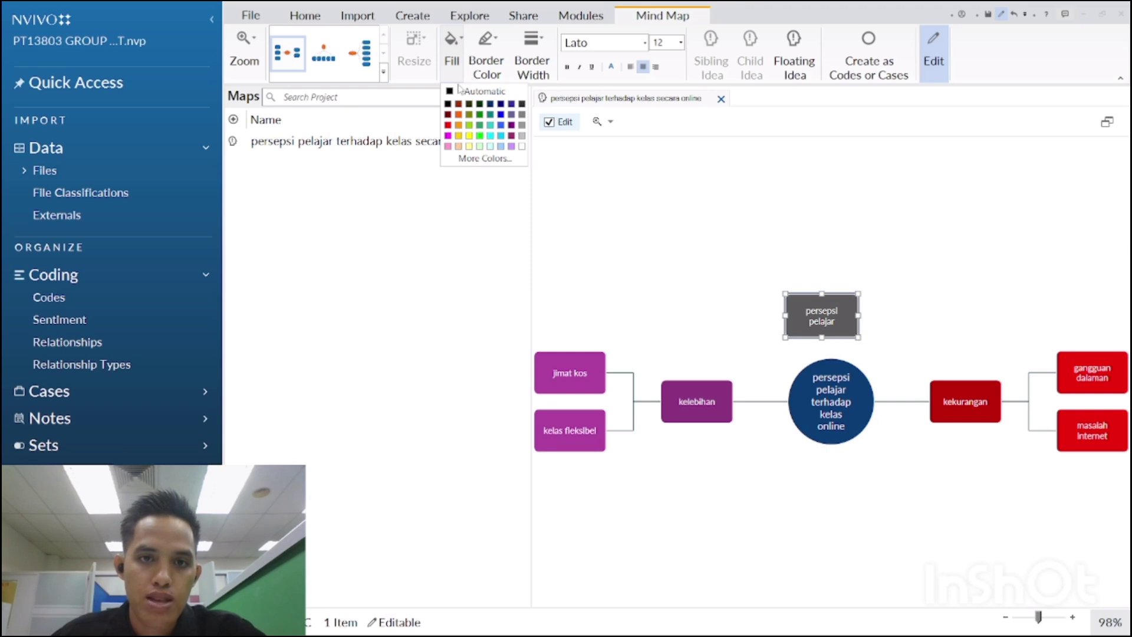
click(449, 91)
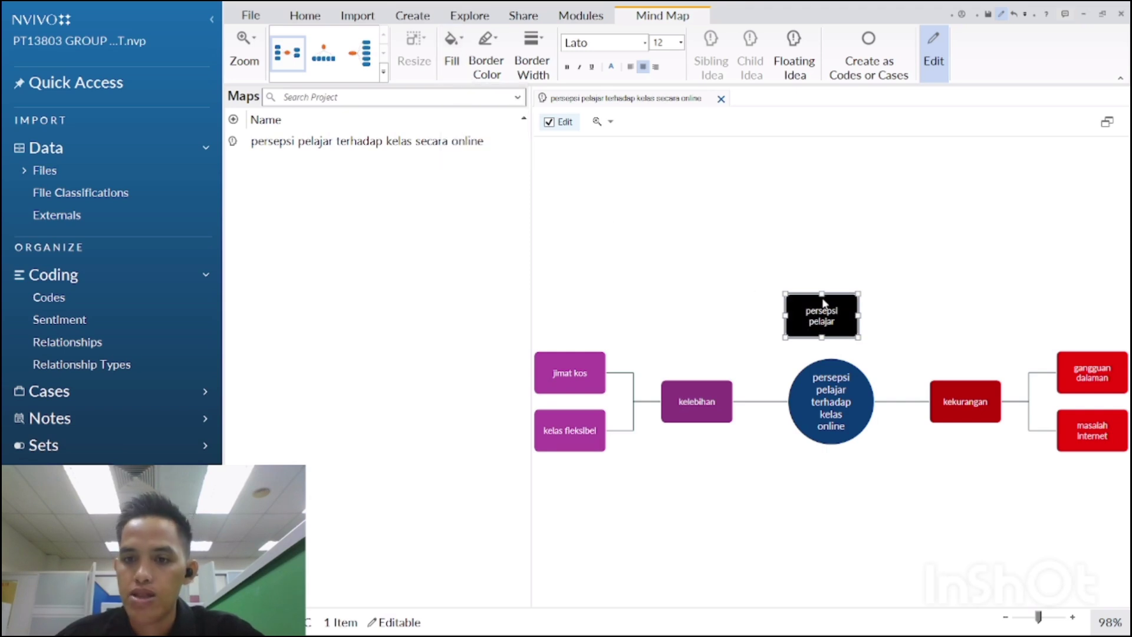
Give the central circle the thinnest border, leaving its border colour unchanged.
click(812, 407)
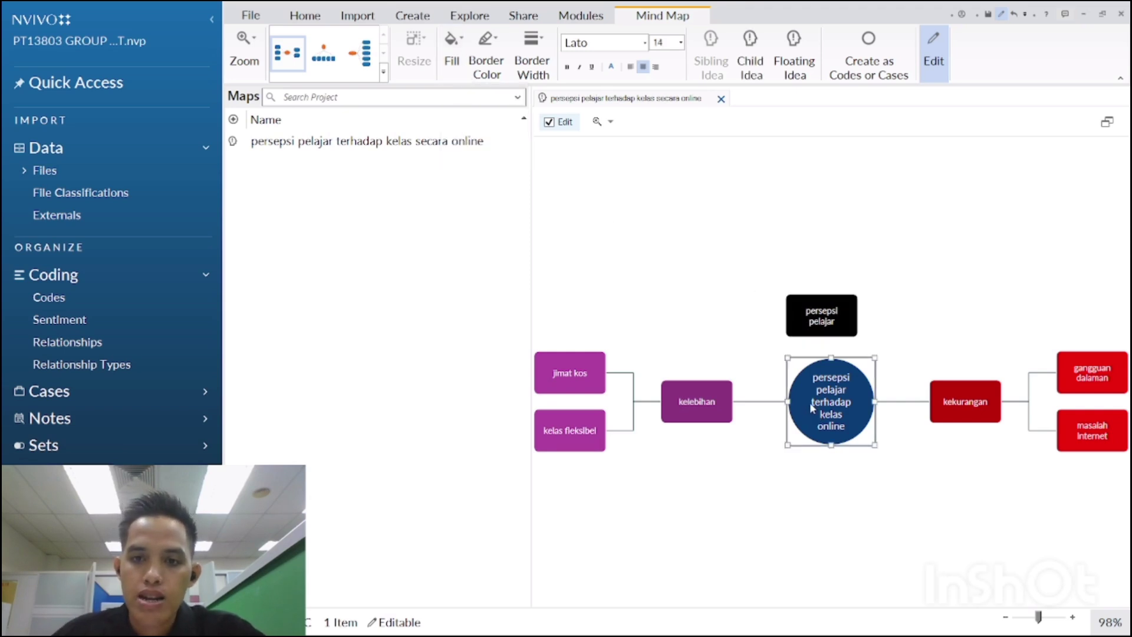
click(486, 66)
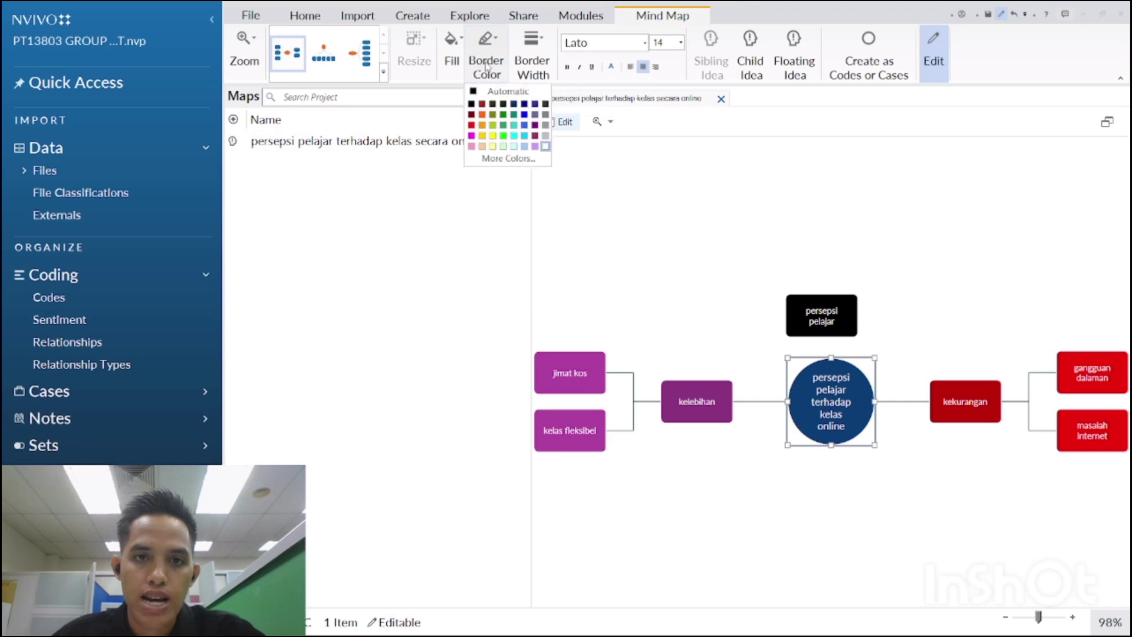
click(493, 91)
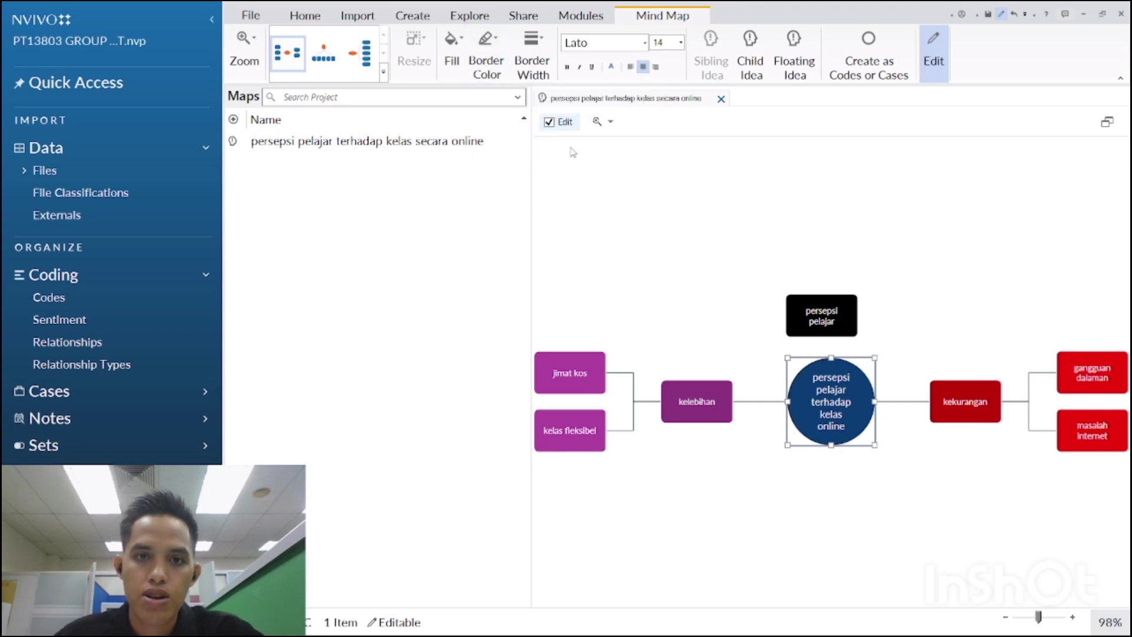
click(519, 61)
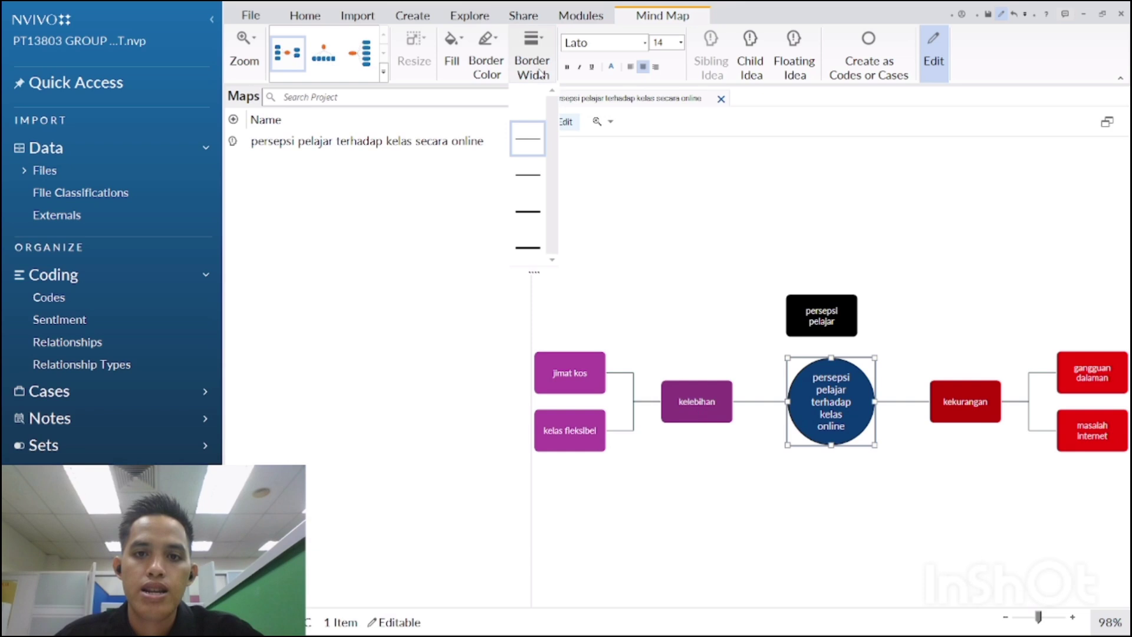
click(534, 148)
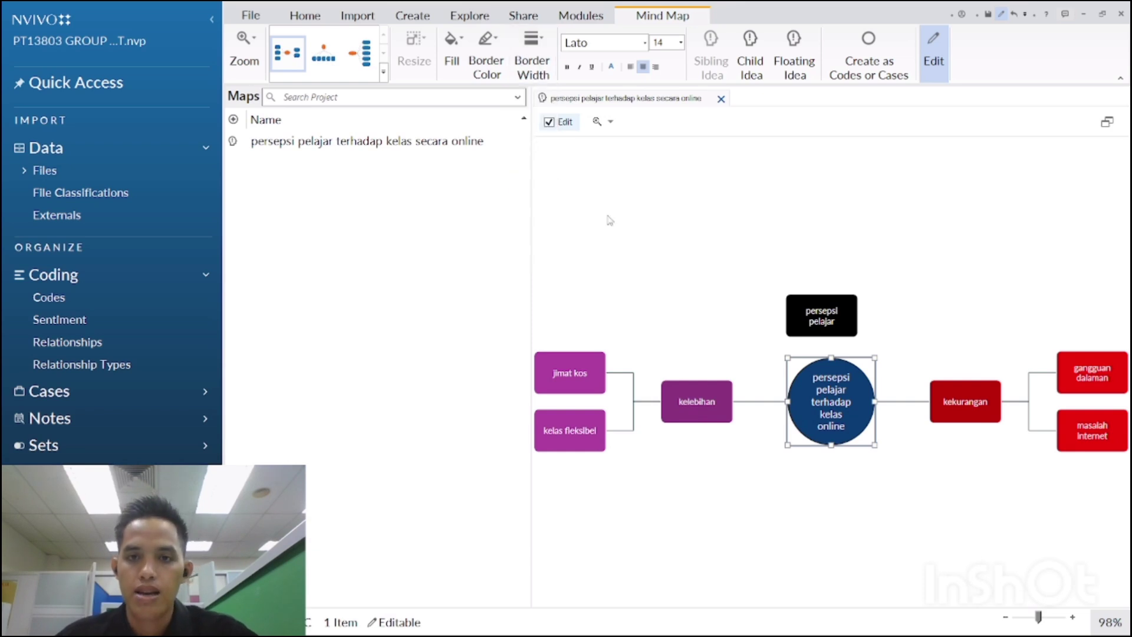
click(714, 306)
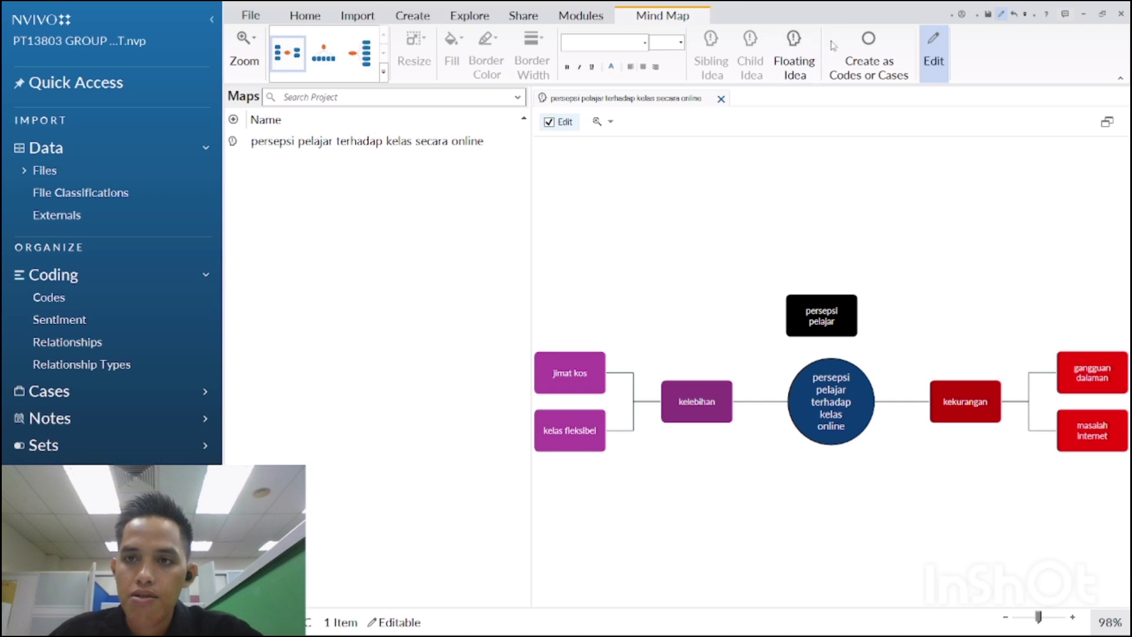
Convert the mind map's ideas into codes stored in the Codes location.
click(868, 43)
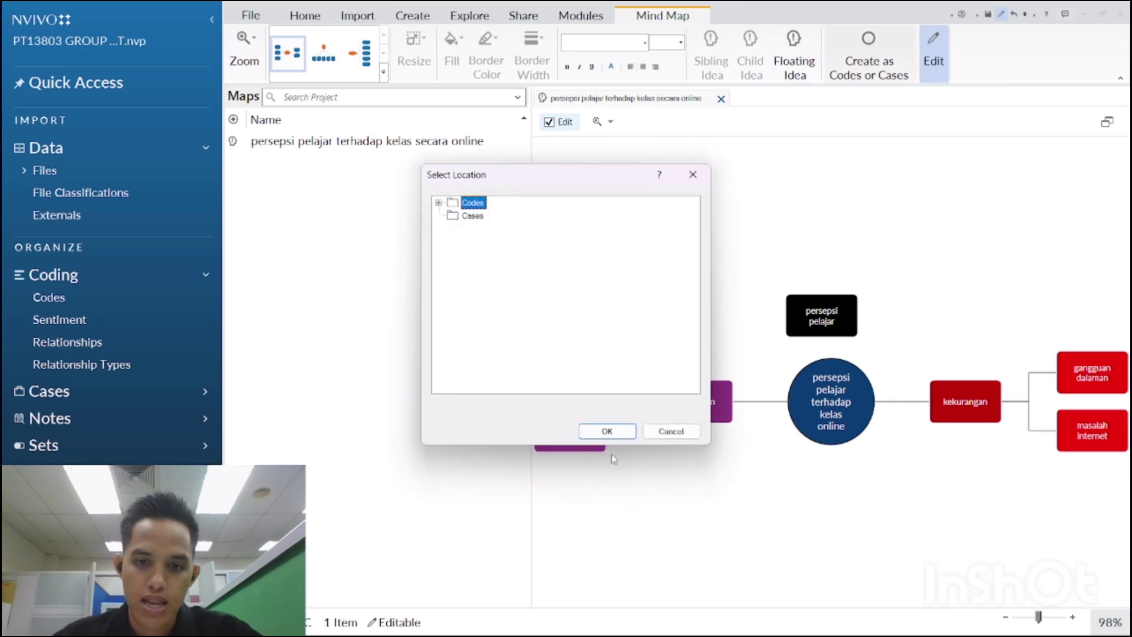
click(613, 434)
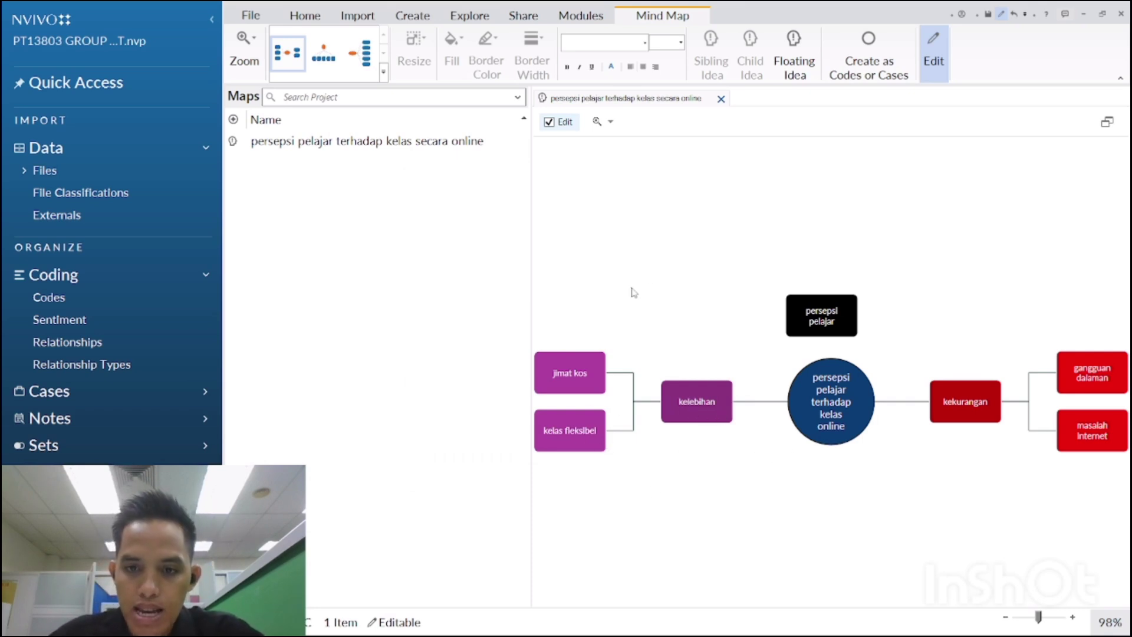
Export the whole mind map as a JPEG image to the Desktop.
right_click(687, 485)
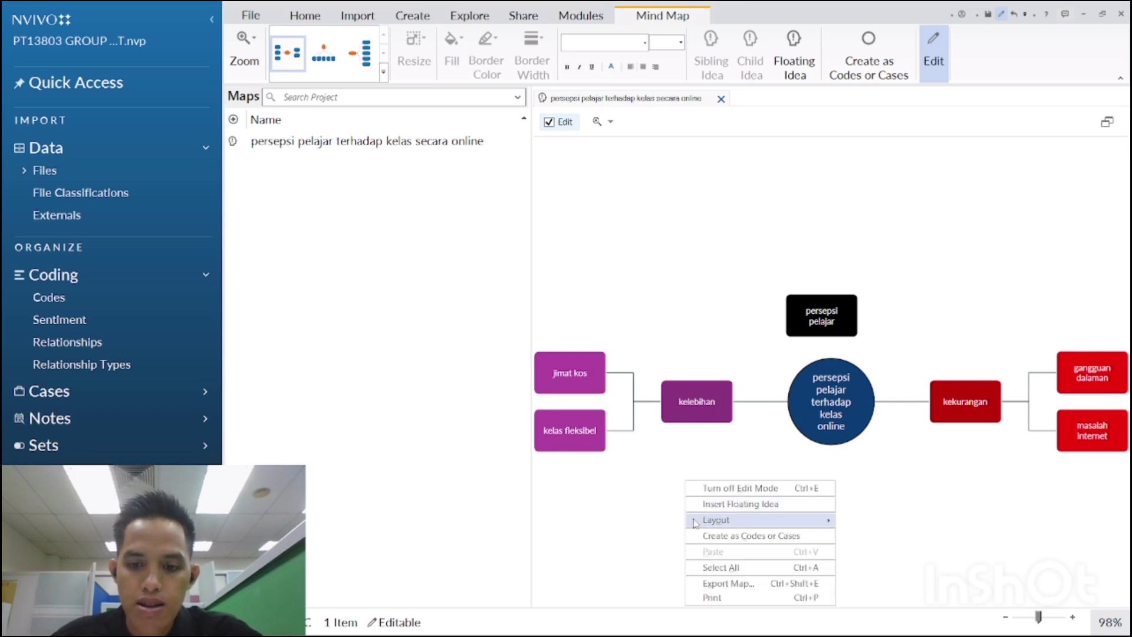
click(712, 585)
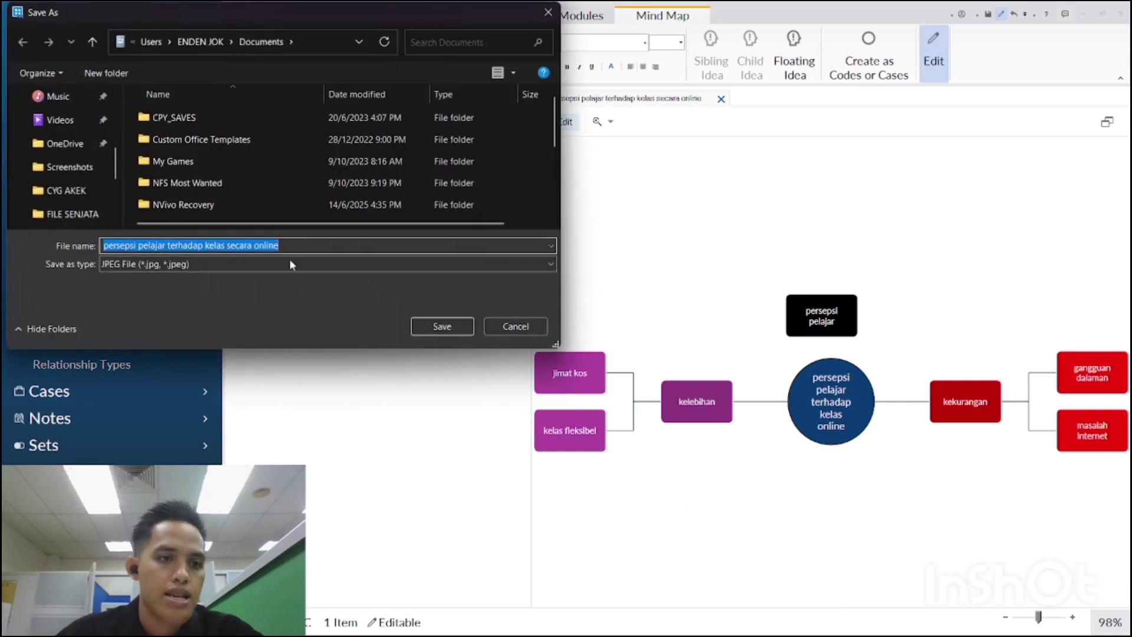
scroll(93, 179, up, 3)
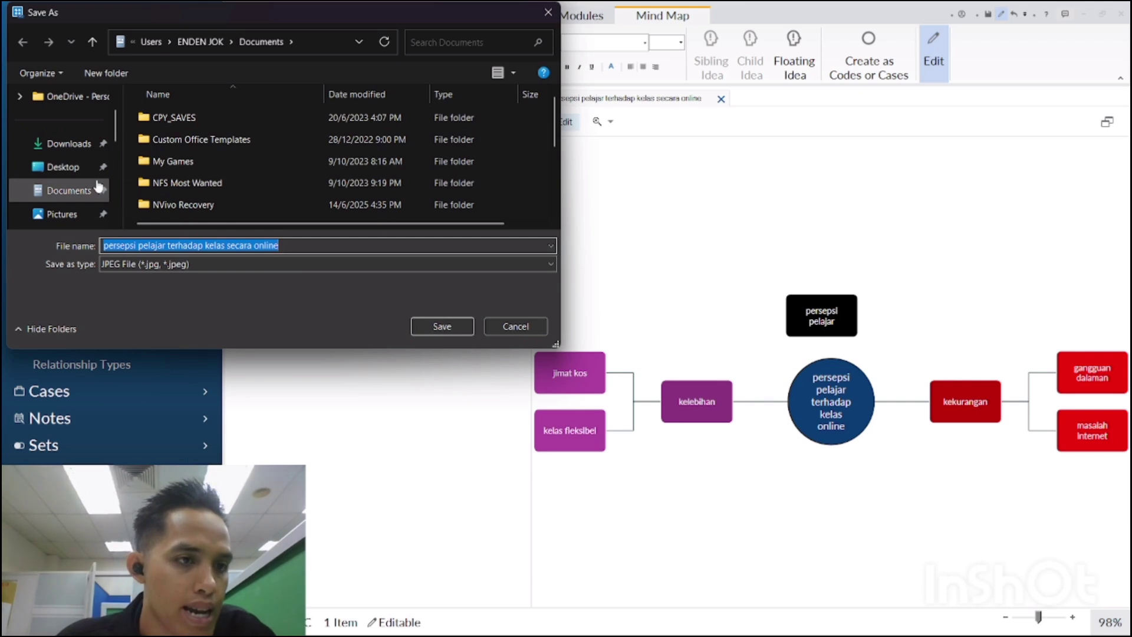
click(89, 172)
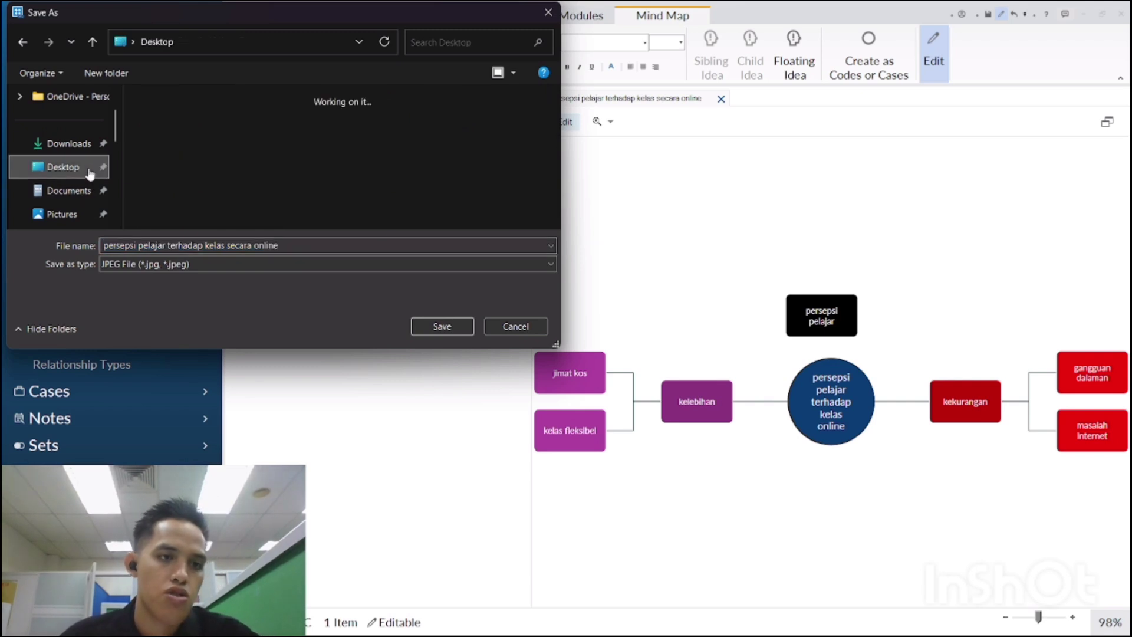
click(439, 326)
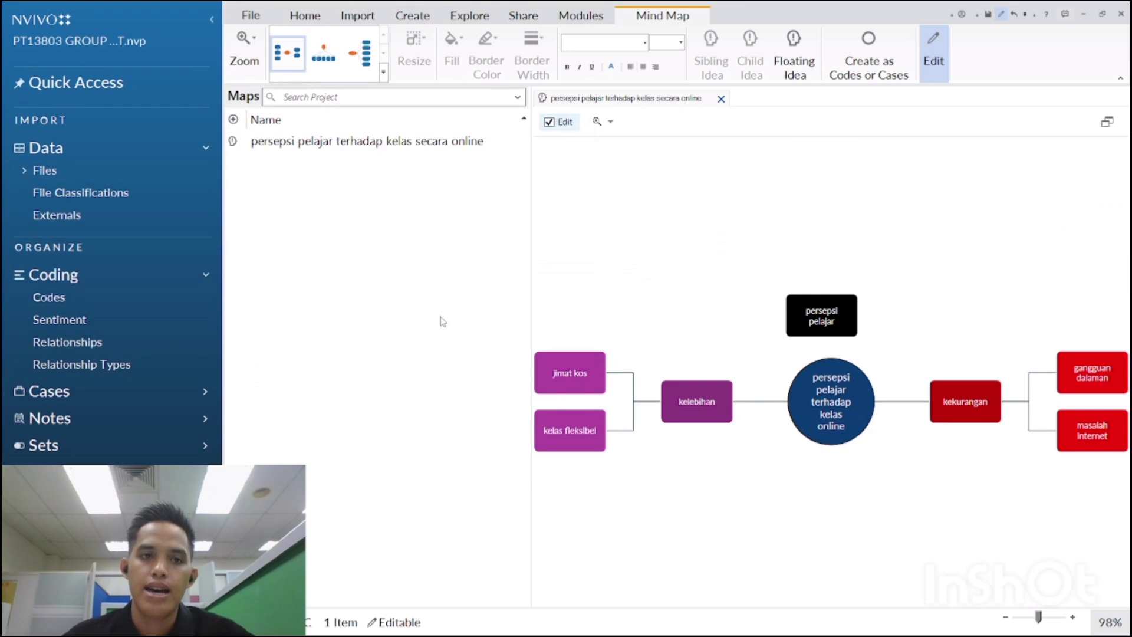
Close the online-class mind map tab and return to the Maps list.
click(94, 172)
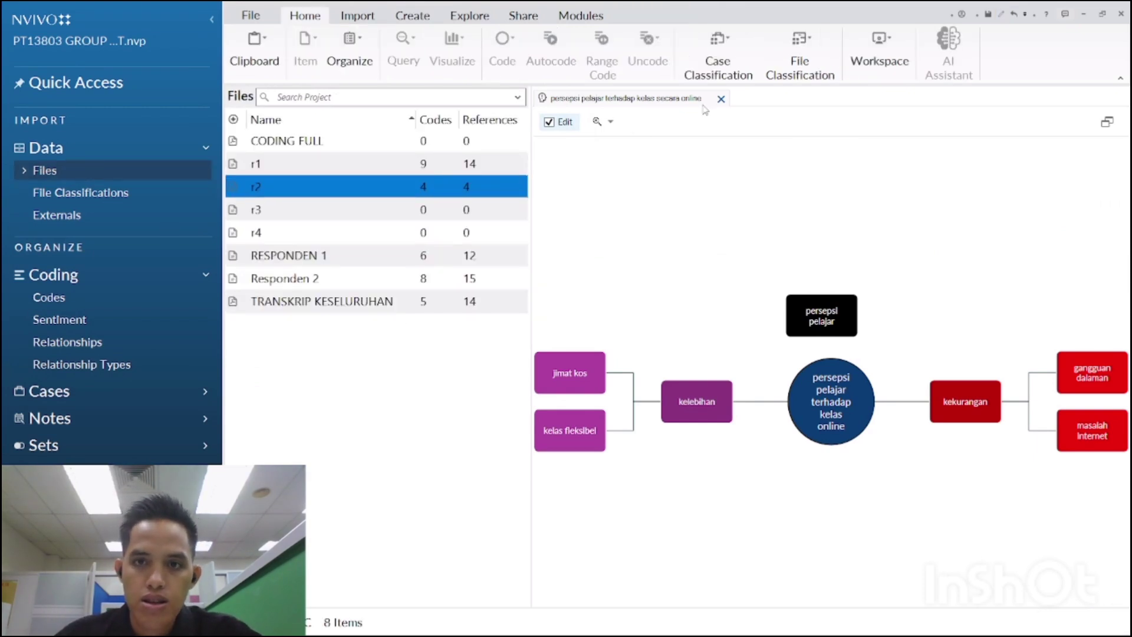
click(721, 99)
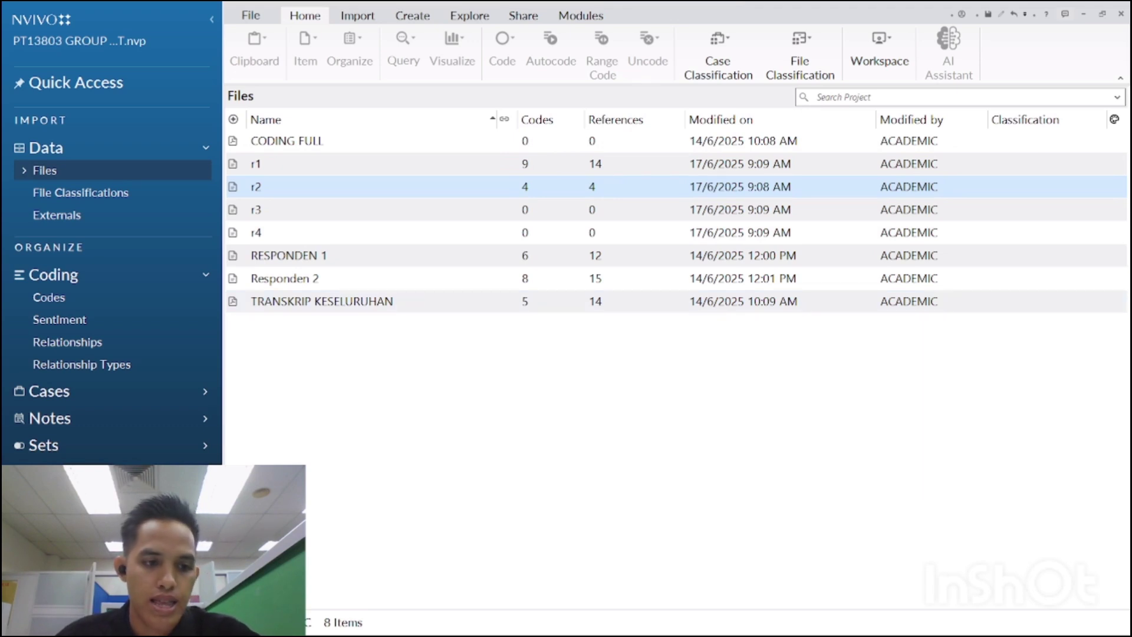
click(46, 556)
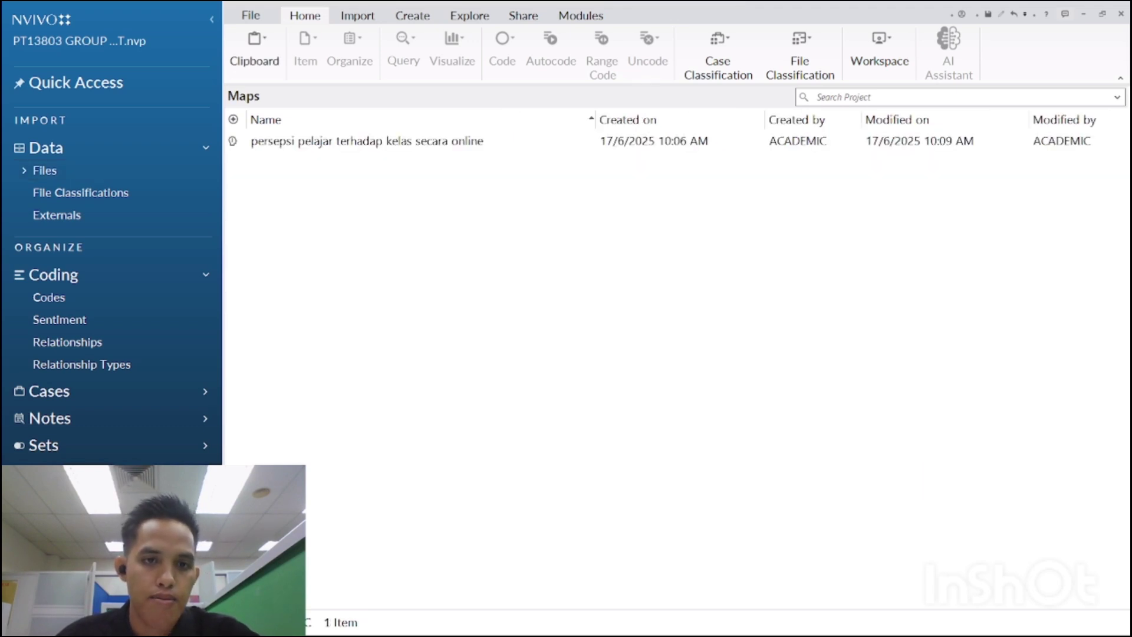
click(524, 146)
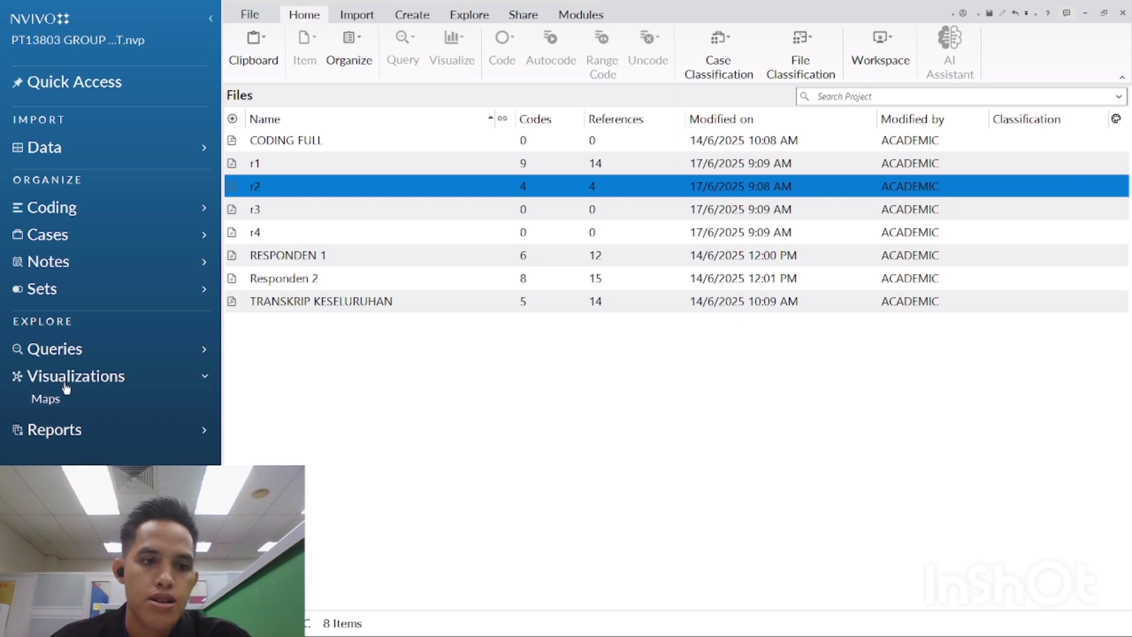
click(62, 402)
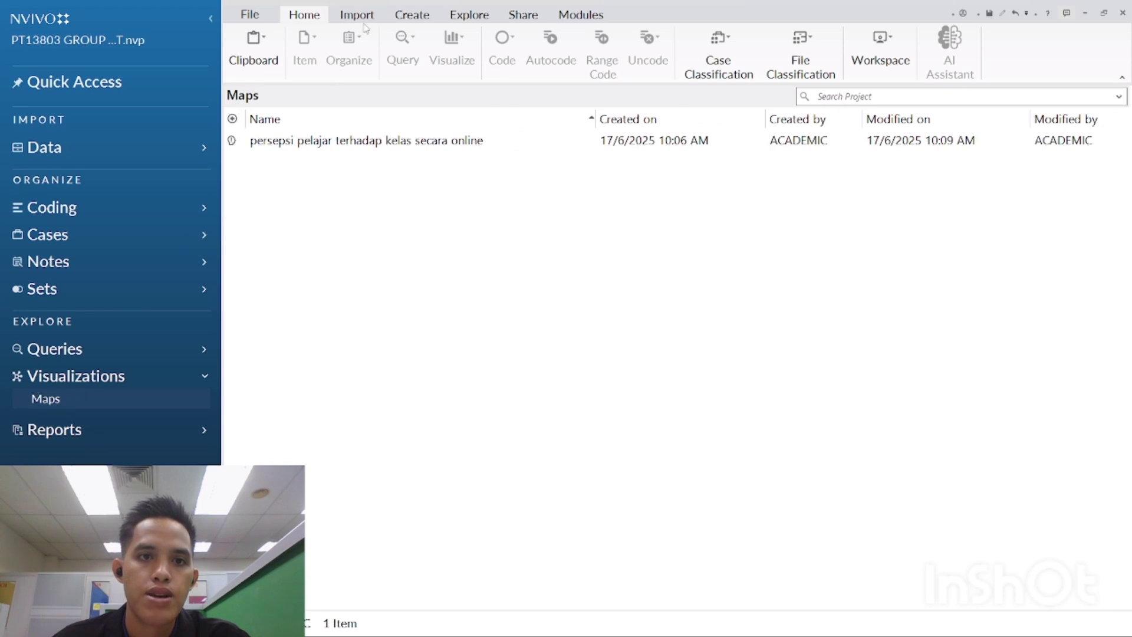
Create a new project map named 'Flowchart of codes', then expand Coding.
click(480, 17)
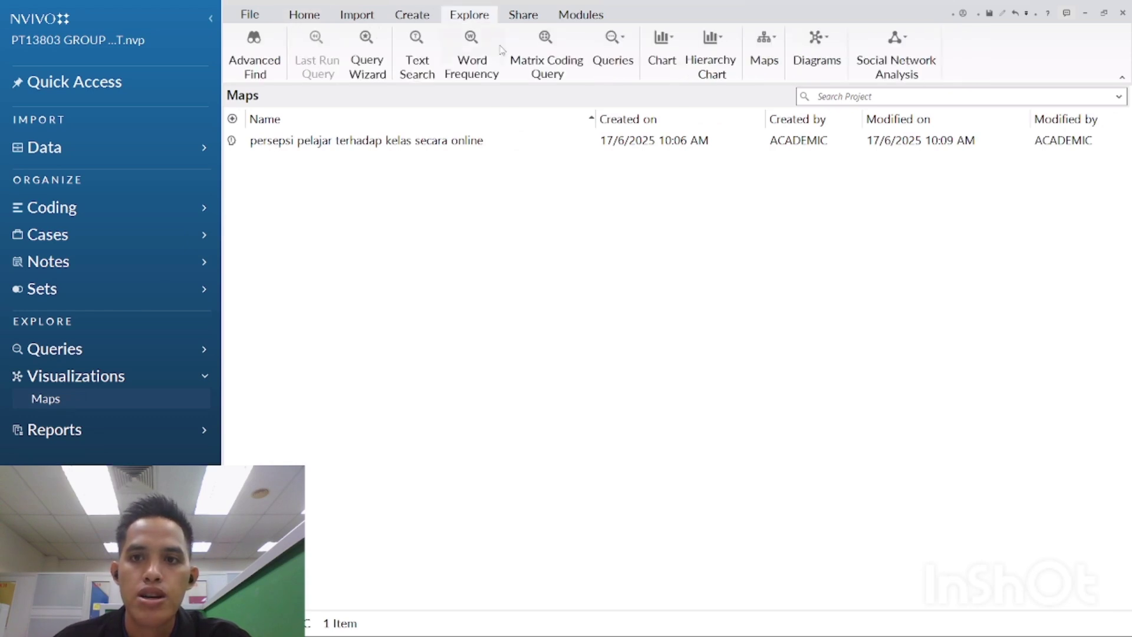
click(761, 80)
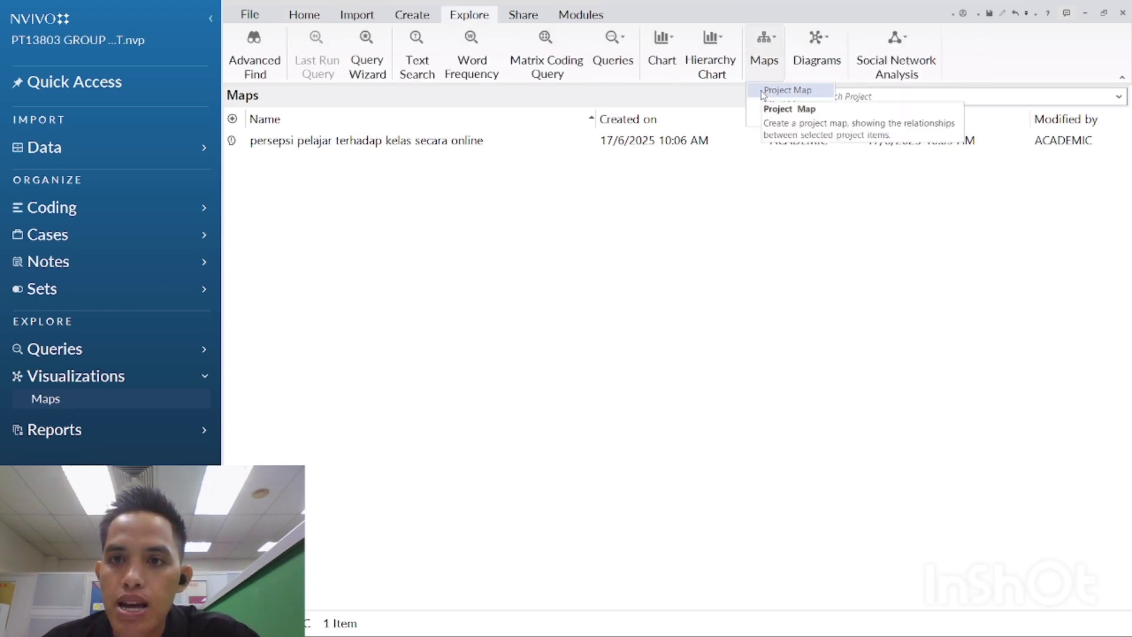
click(762, 92)
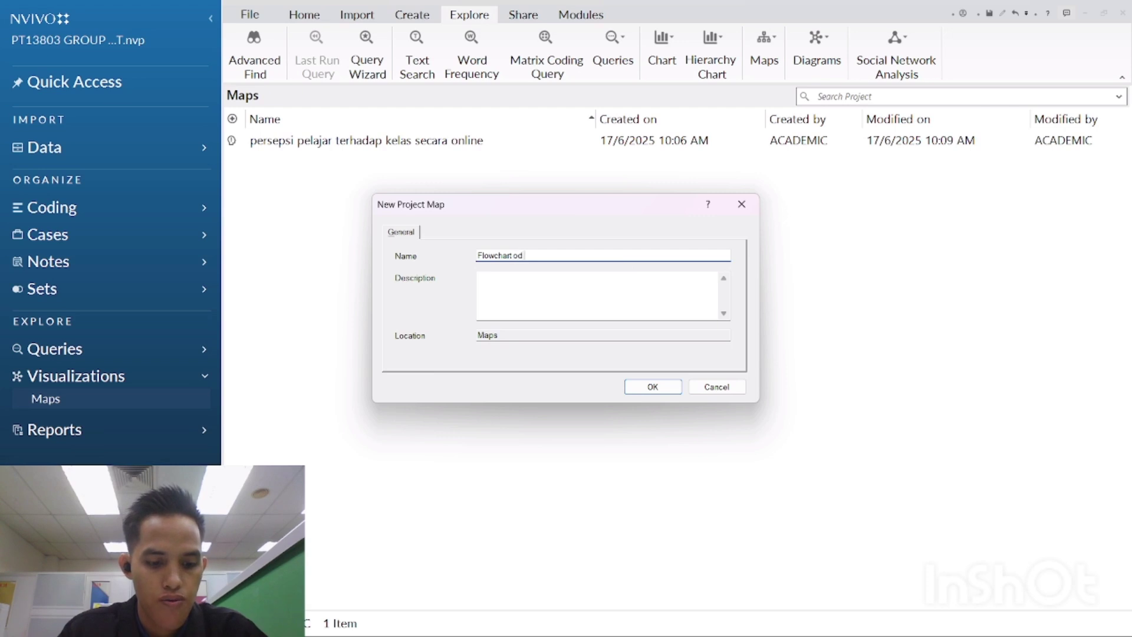
key(BackSpace)
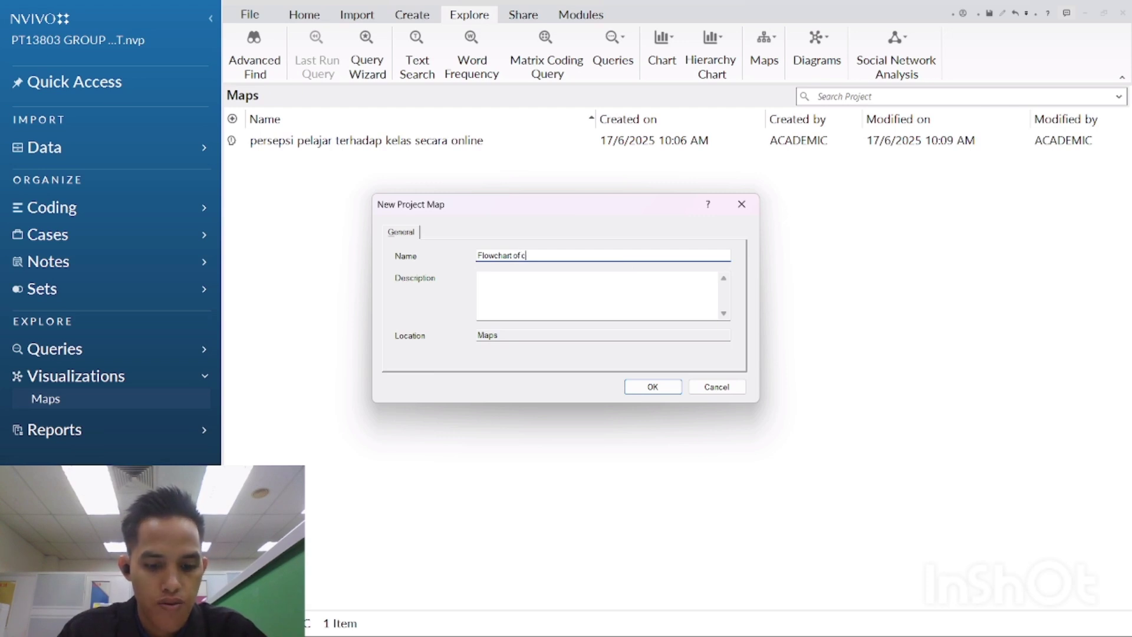
text(f codes)
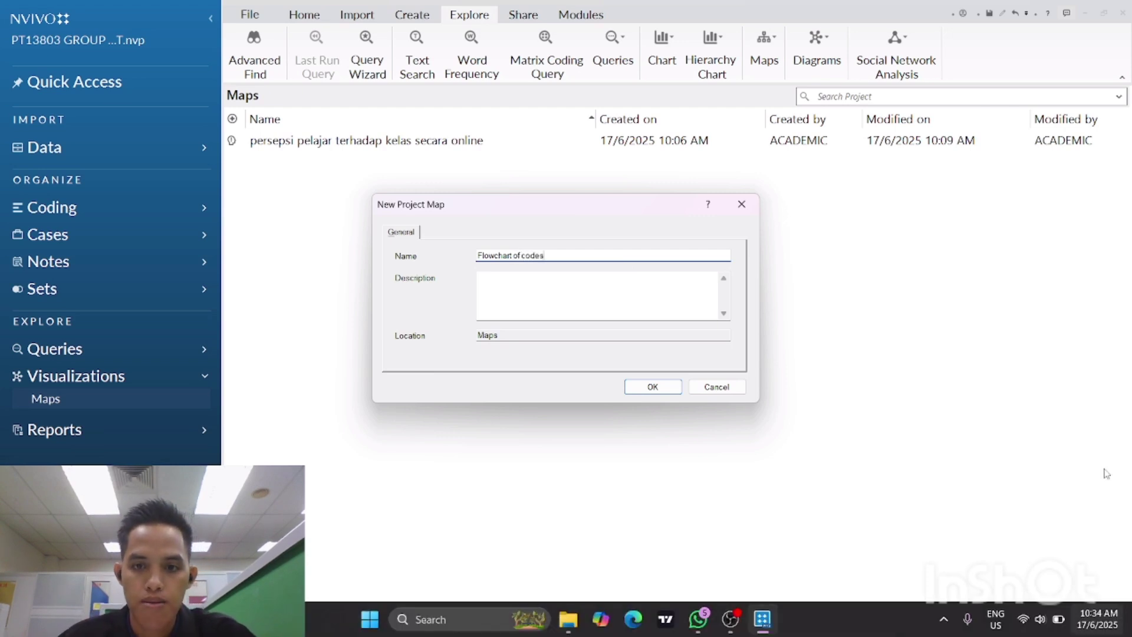
click(649, 394)
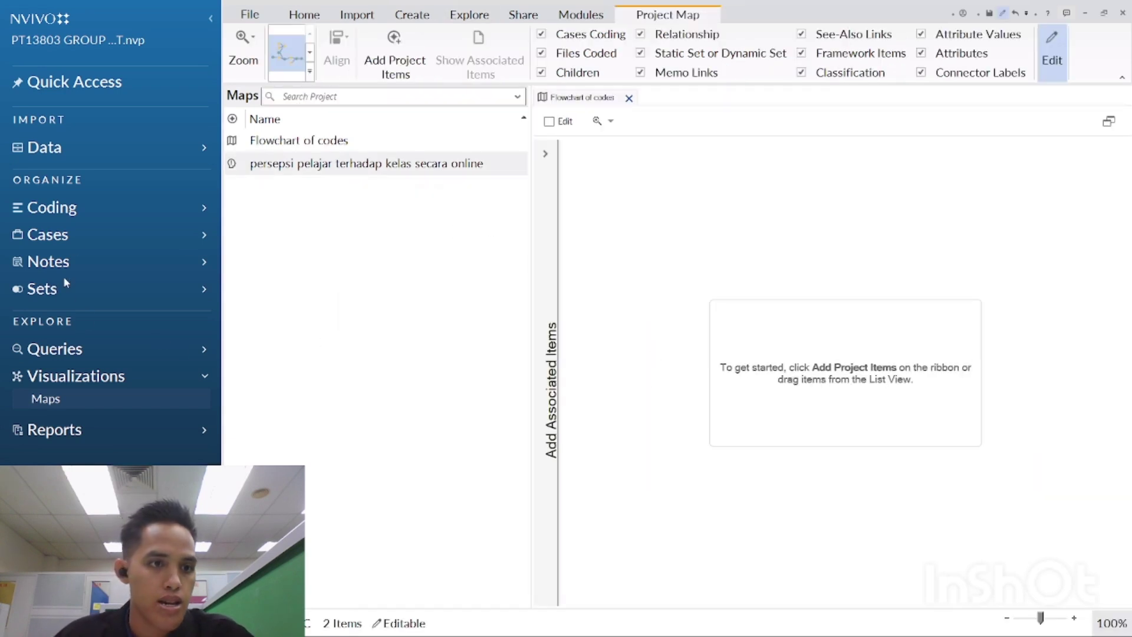
click(148, 211)
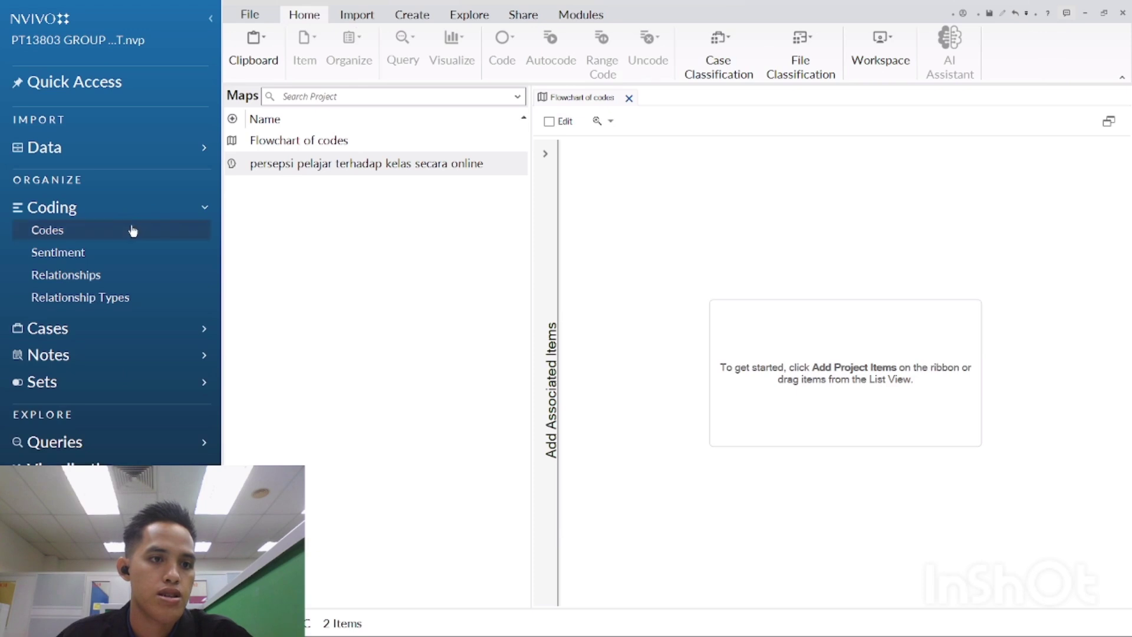
Place the keburukan parent code on the Flowchart of codes map.
click(132, 230)
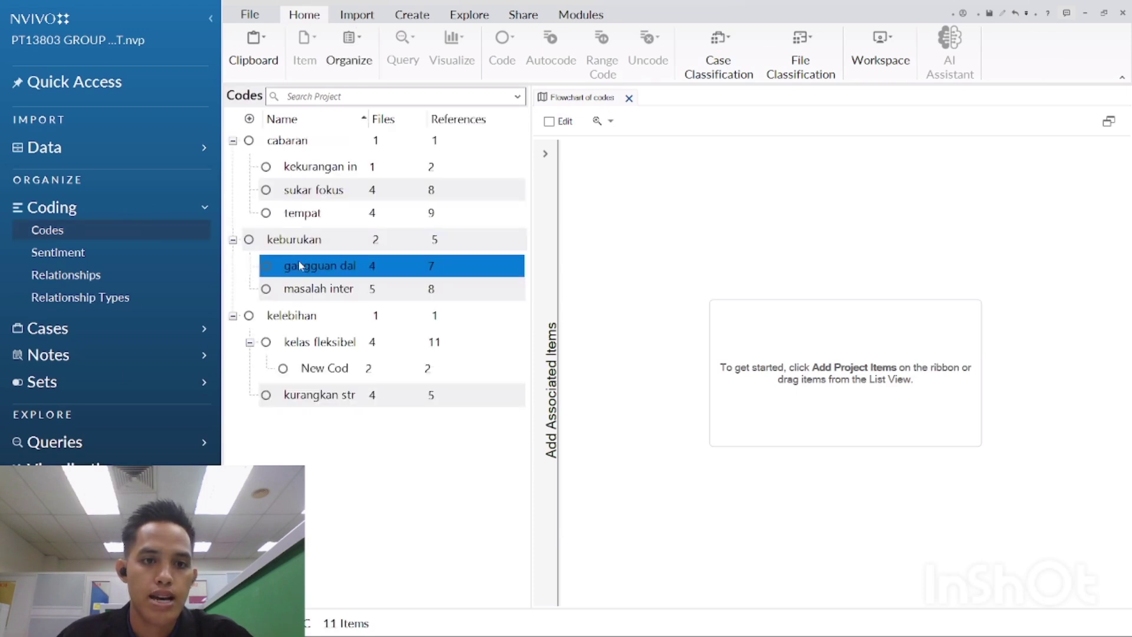
click(300, 266)
click(326, 243)
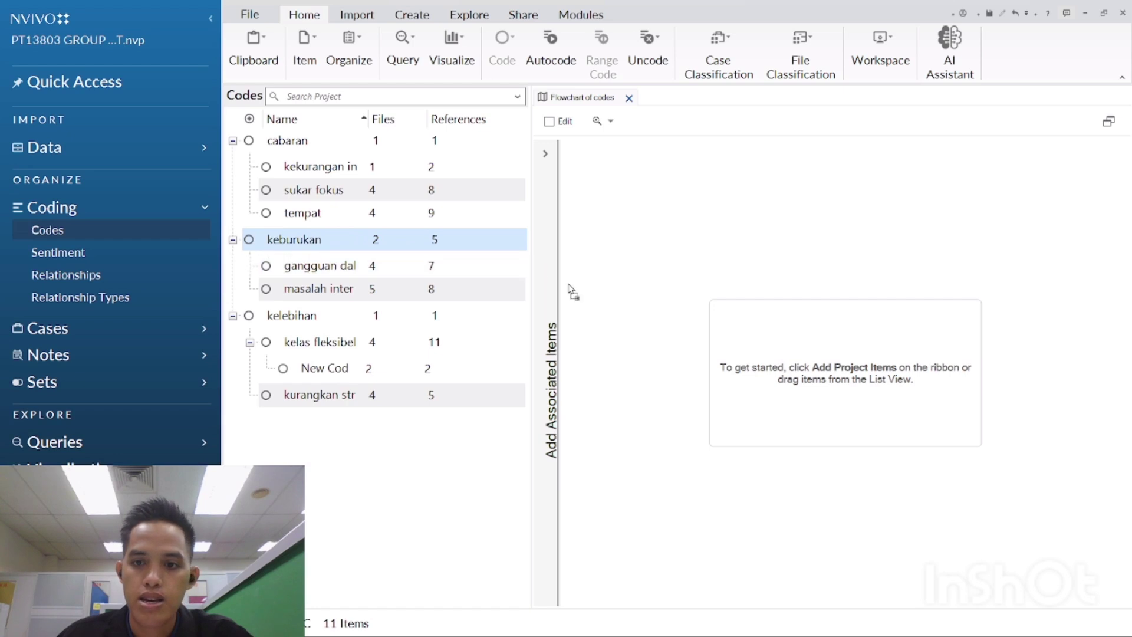
drag(747, 355, 755, 356)
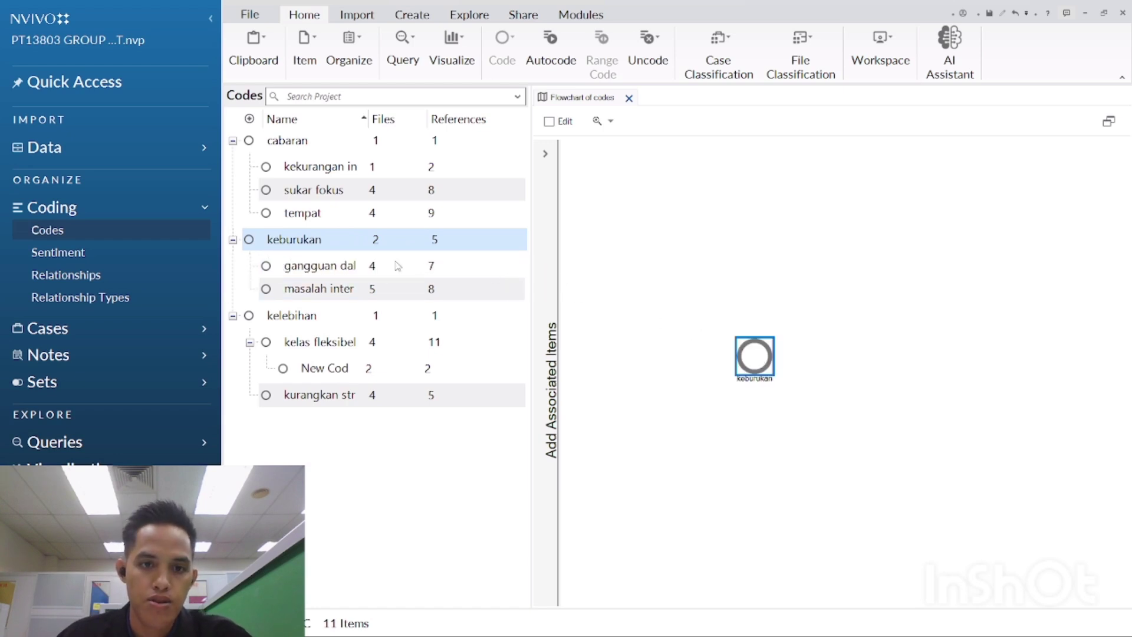
Add child codes gangguan dalam rumah and masalah internet, then reposition them lower down.
click(398, 266)
ctrl+click(457, 289)
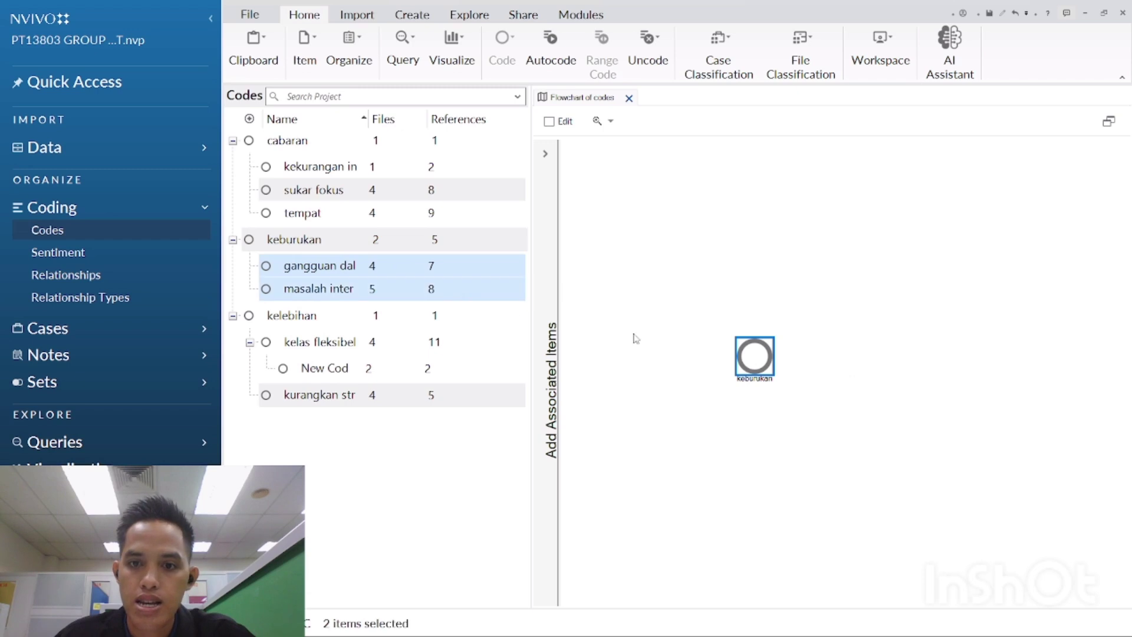
ctrl+click(460, 342)
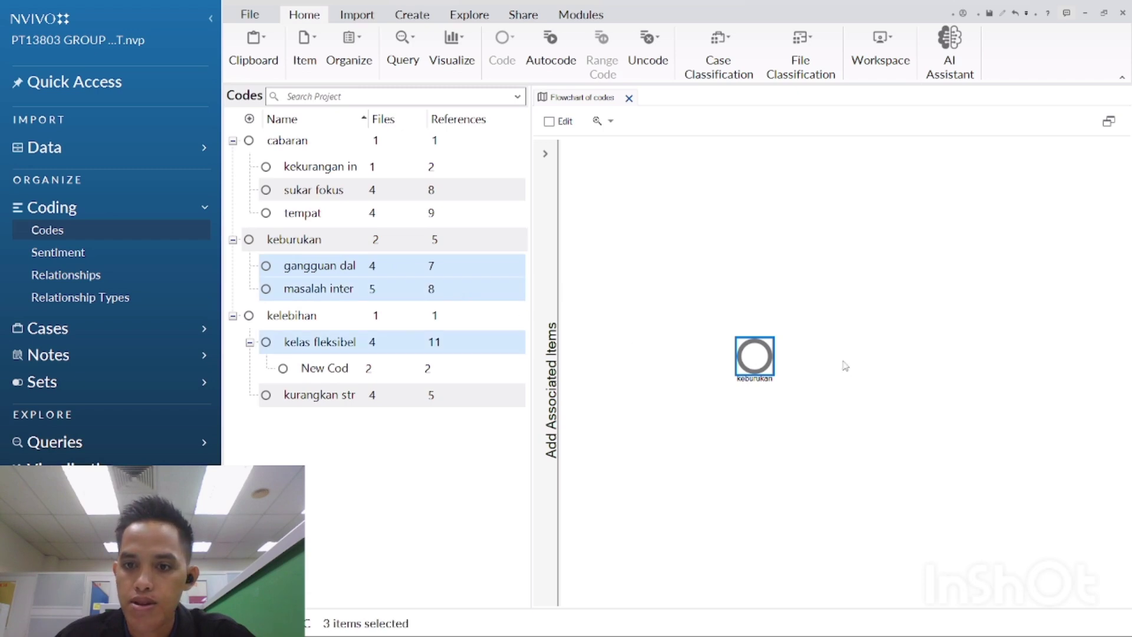
click(394, 272)
drag(395, 267, 841, 381)
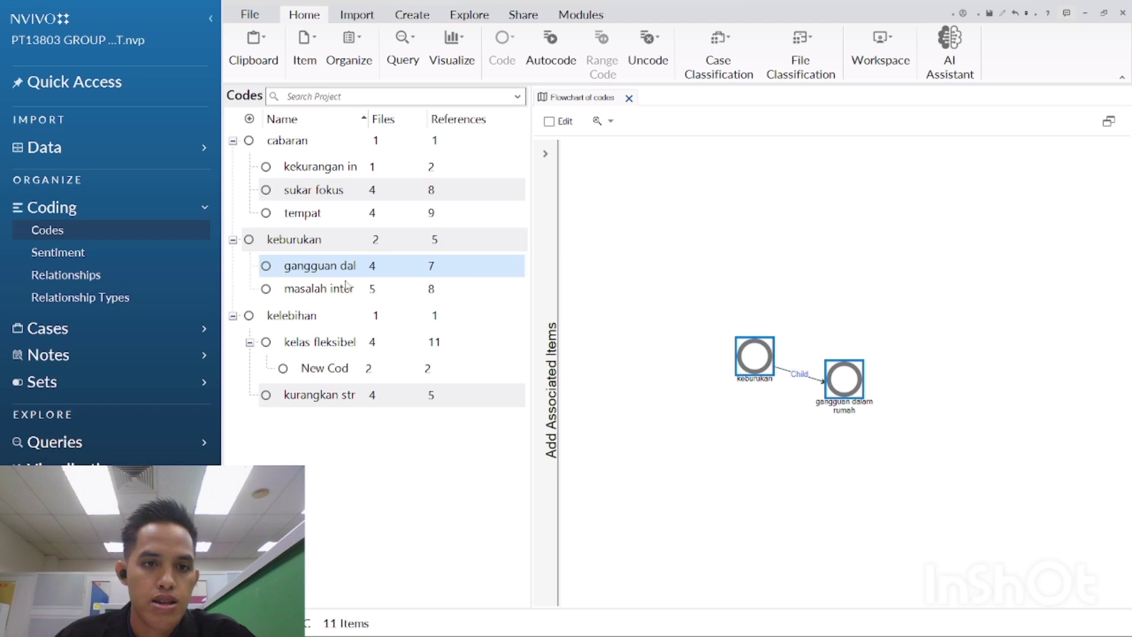
click(389, 292)
drag(392, 292, 853, 463)
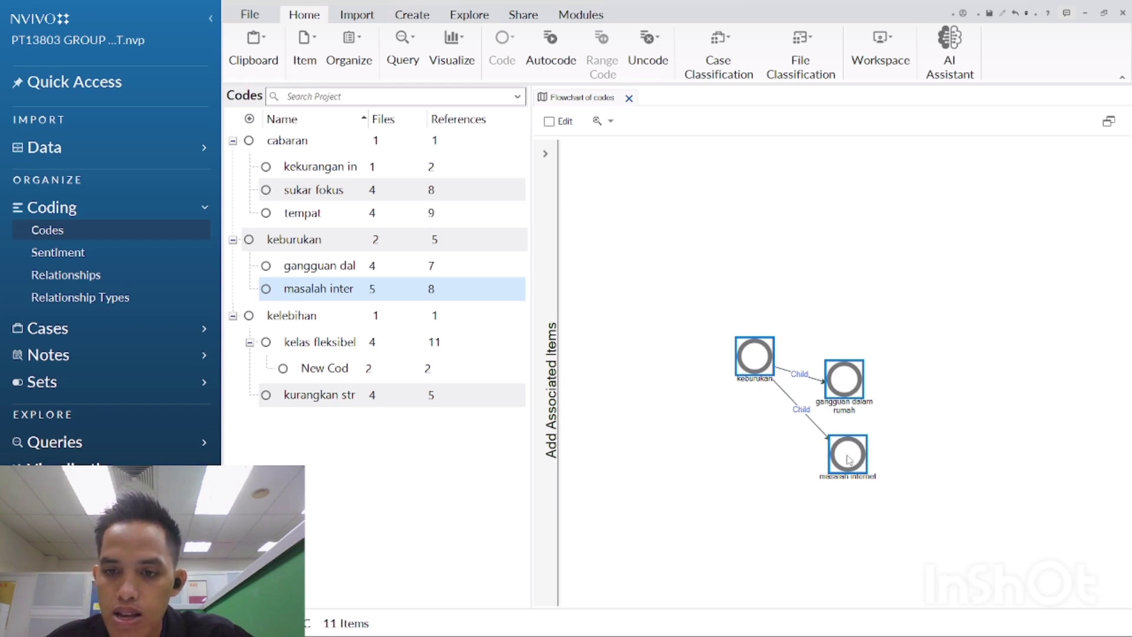
click(747, 474)
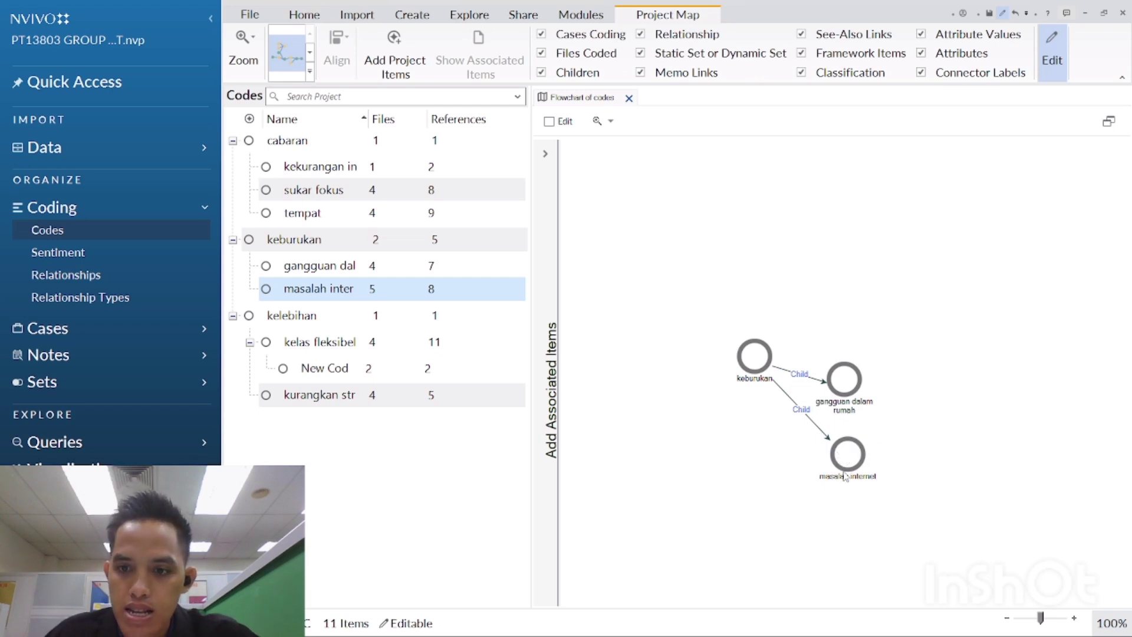
drag(850, 462, 639, 482)
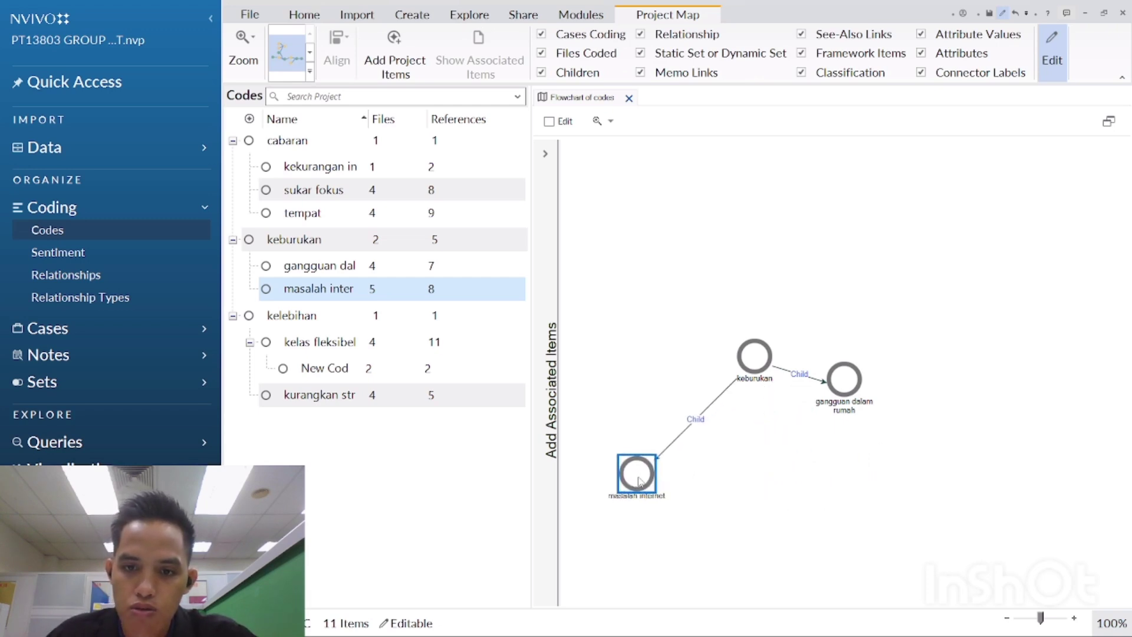
drag(844, 389, 765, 493)
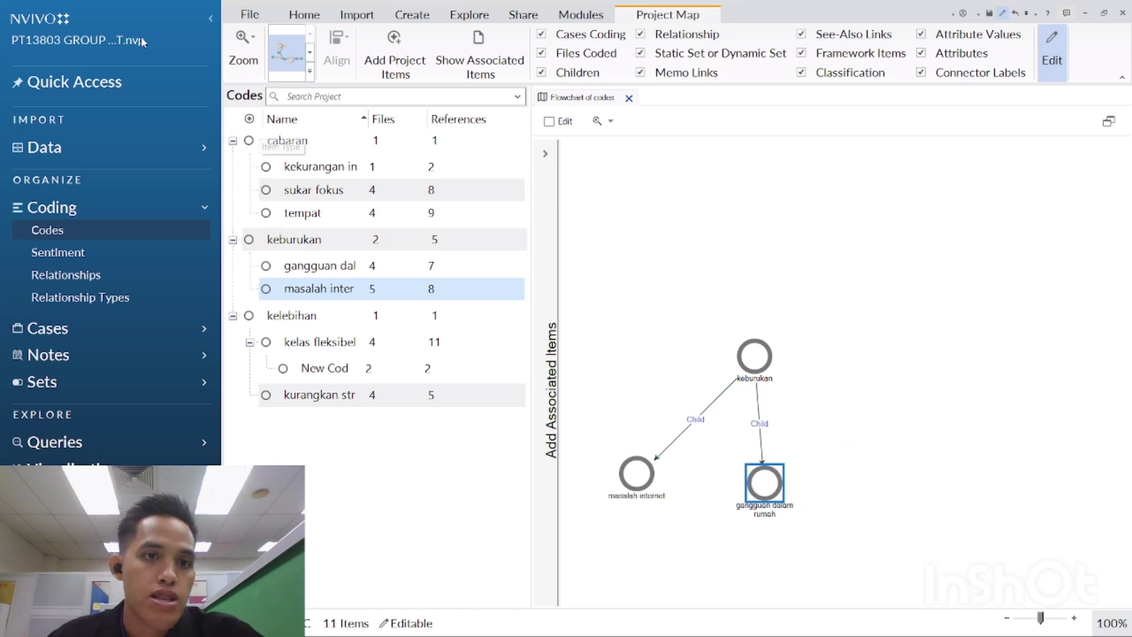
Try Directed, Circular and Hierarchical layouts, settle on Layered Directed Graph, and select masalah internet.
click(308, 71)
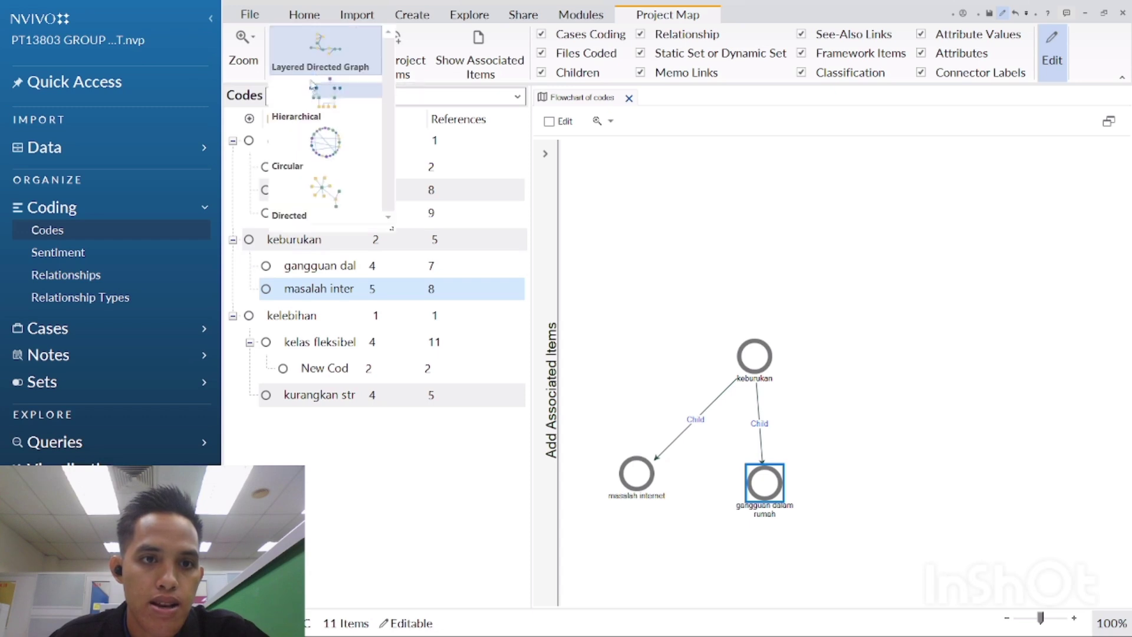
click(302, 204)
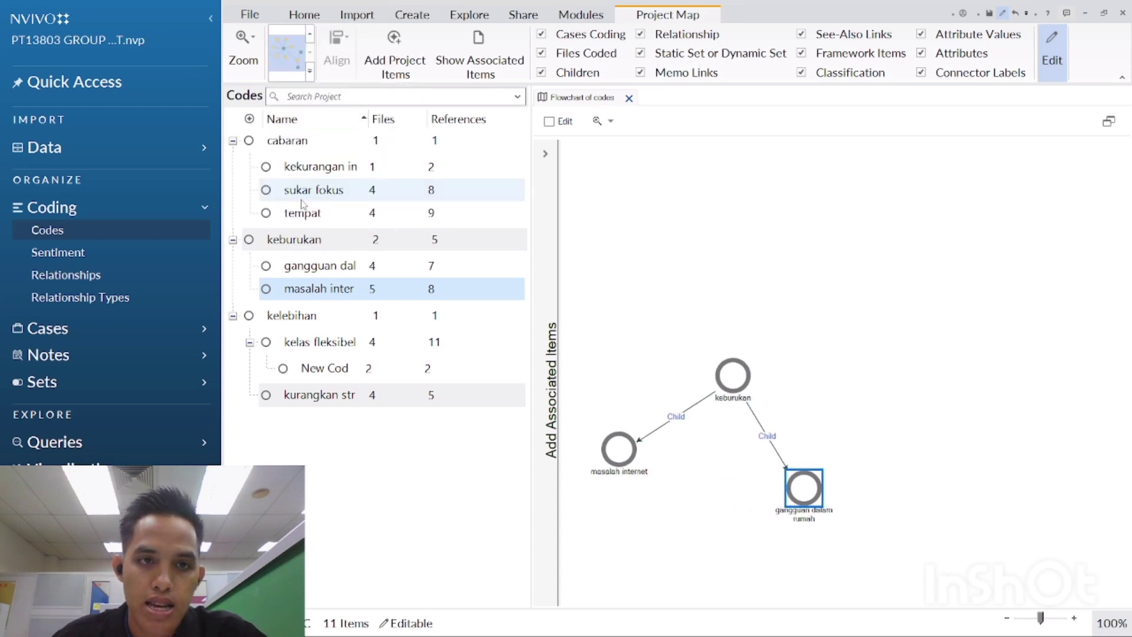
click(309, 71)
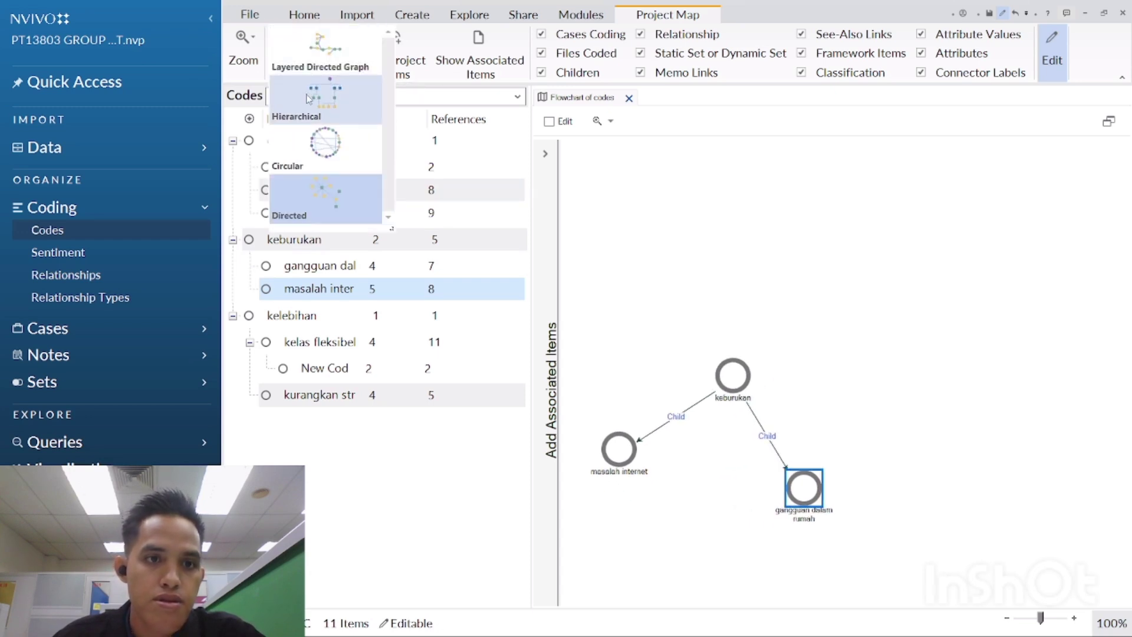
click(312, 147)
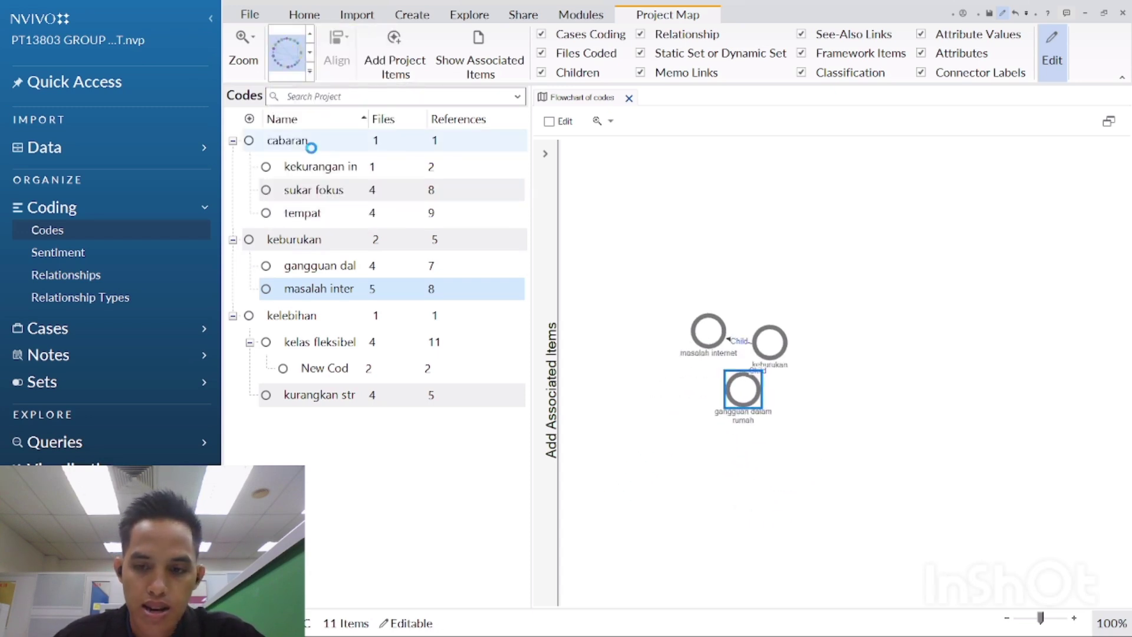
click(309, 71)
click(305, 114)
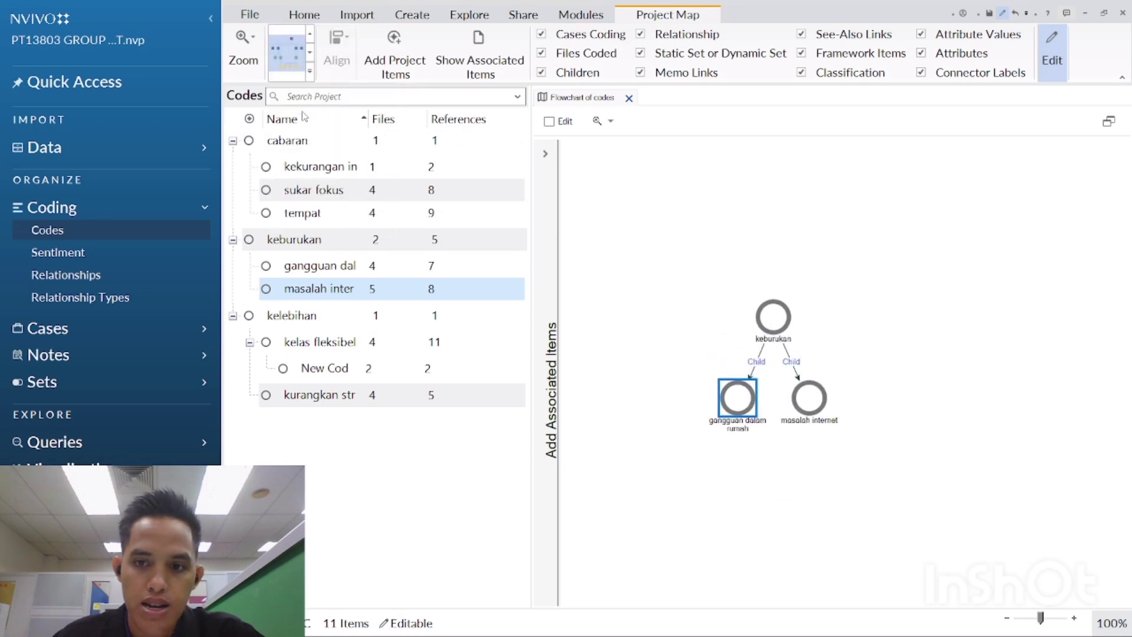
click(309, 71)
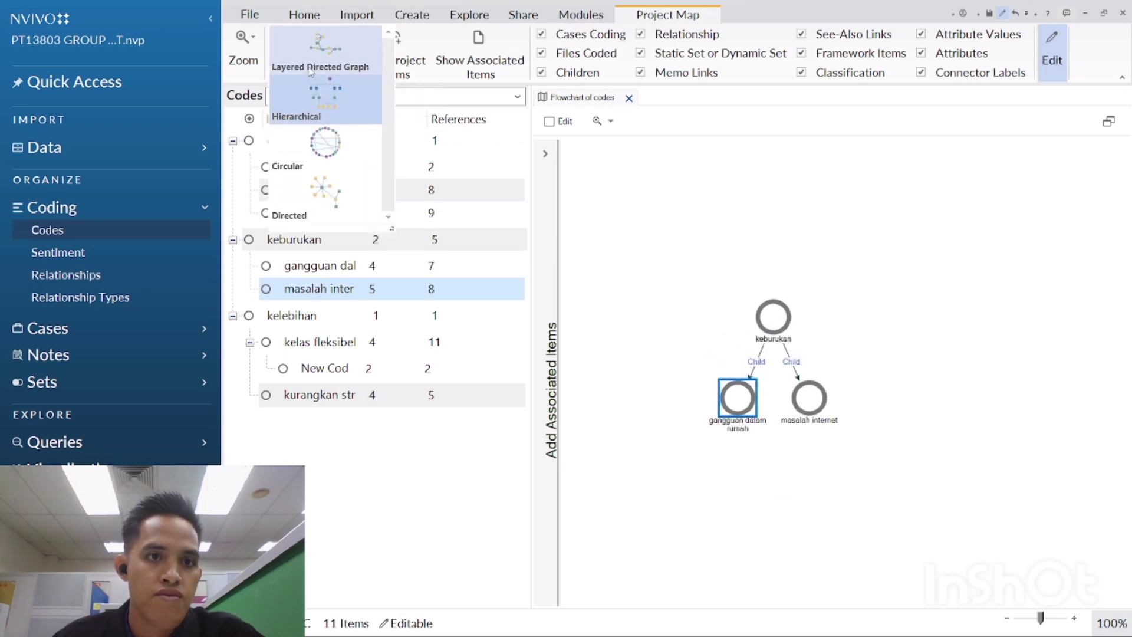
click(310, 66)
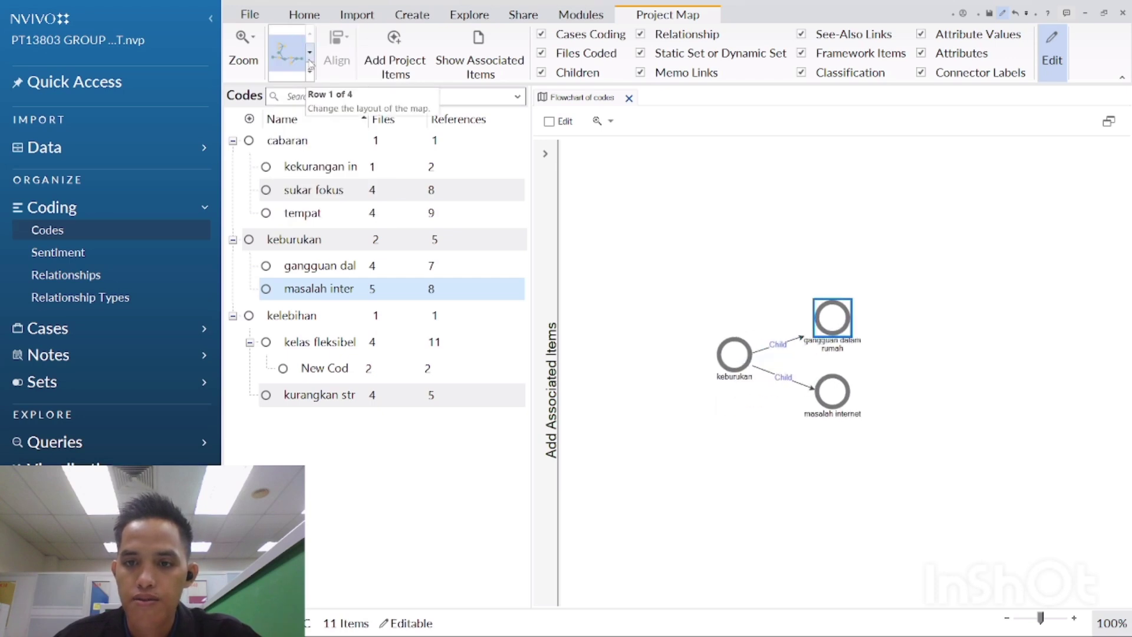
click(831, 406)
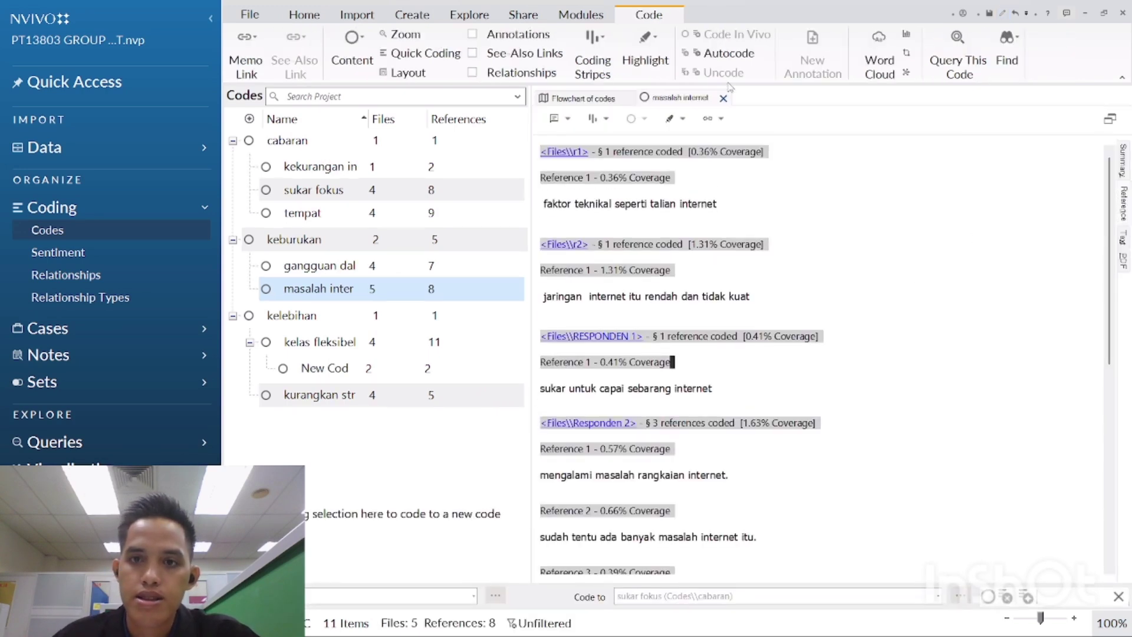
Add files r1 and Responden 2, coded at keburukan, to the map from its associated items.
click(723, 99)
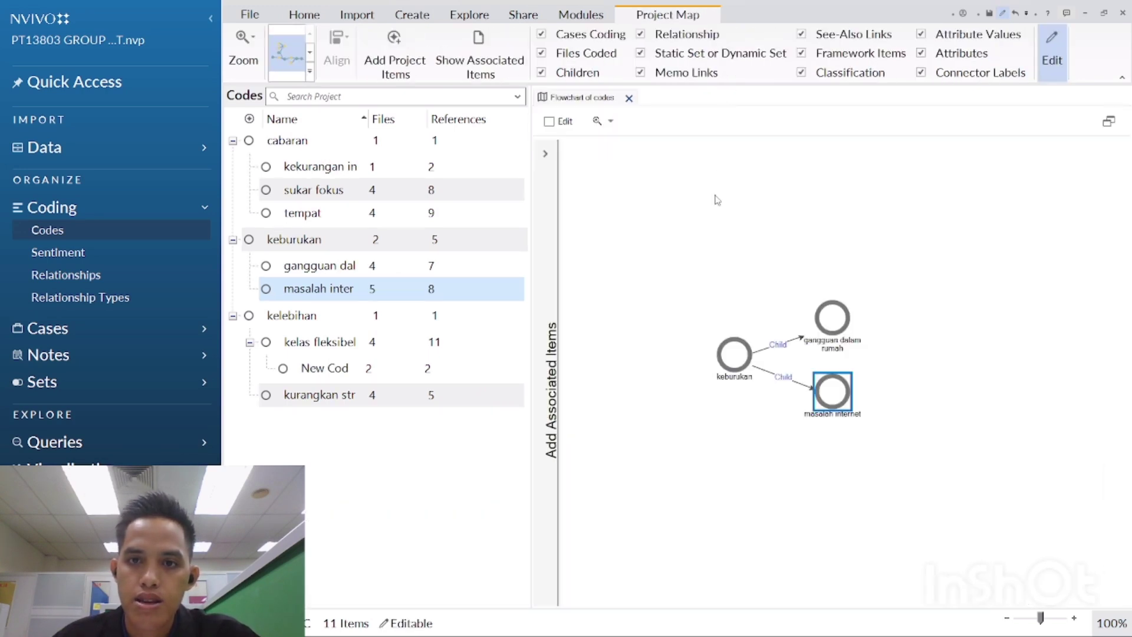
click(736, 362)
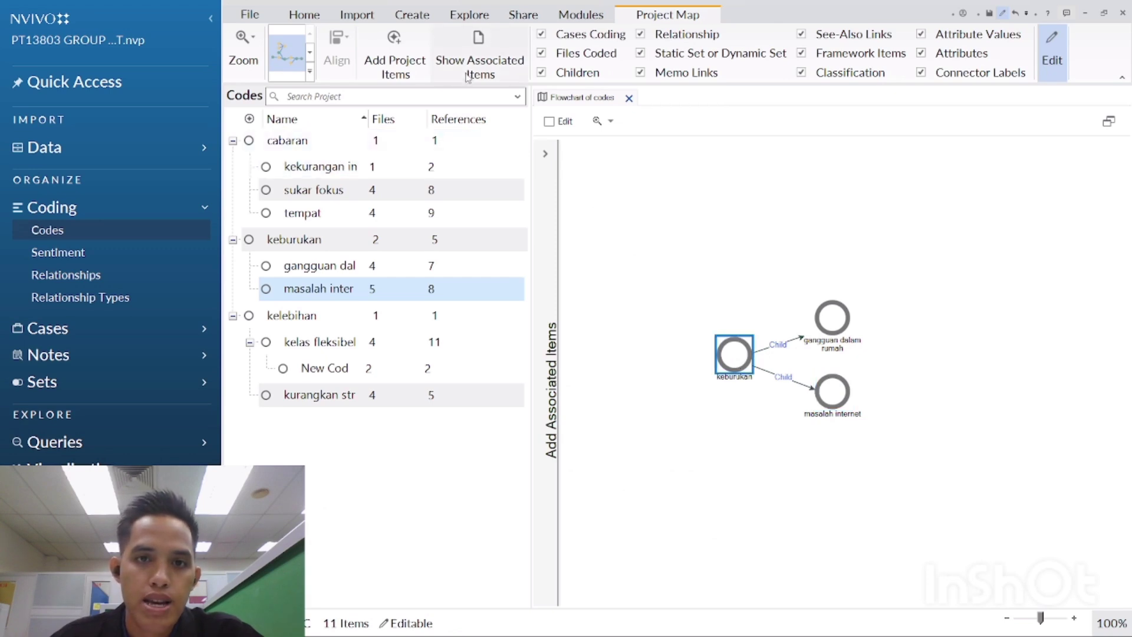
click(481, 64)
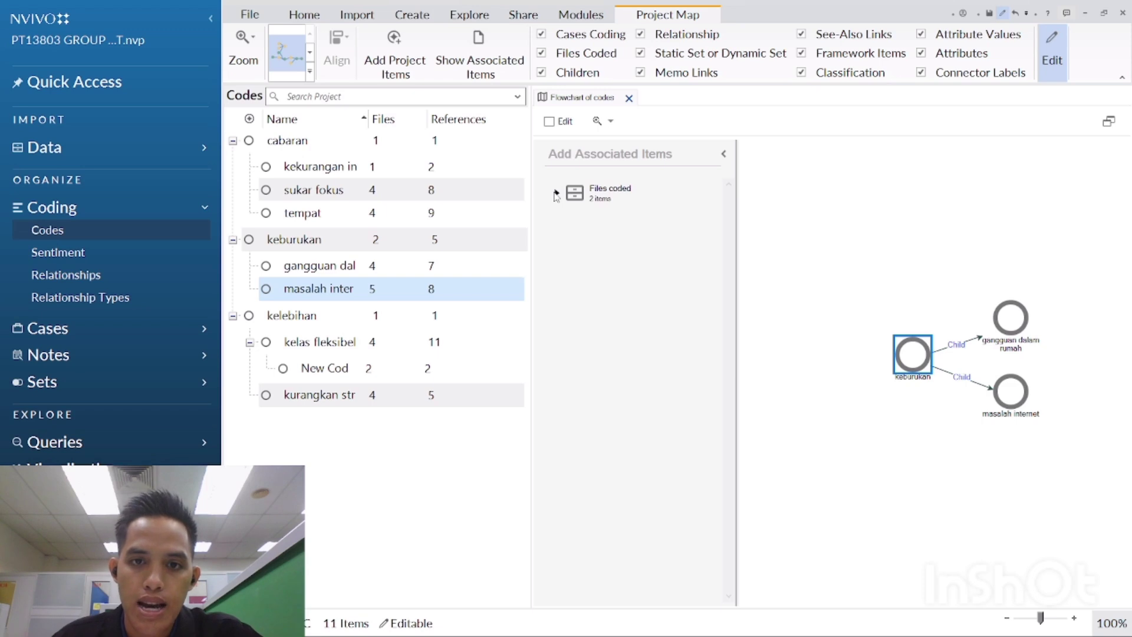
click(555, 193)
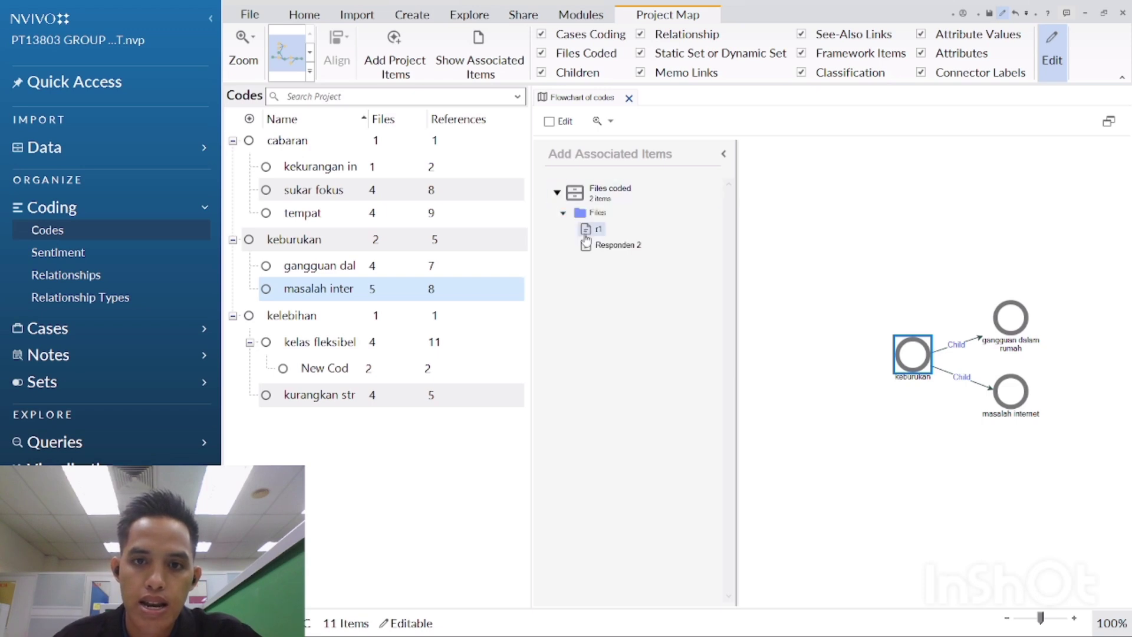
drag(599, 234, 803, 344)
drag(607, 234, 818, 457)
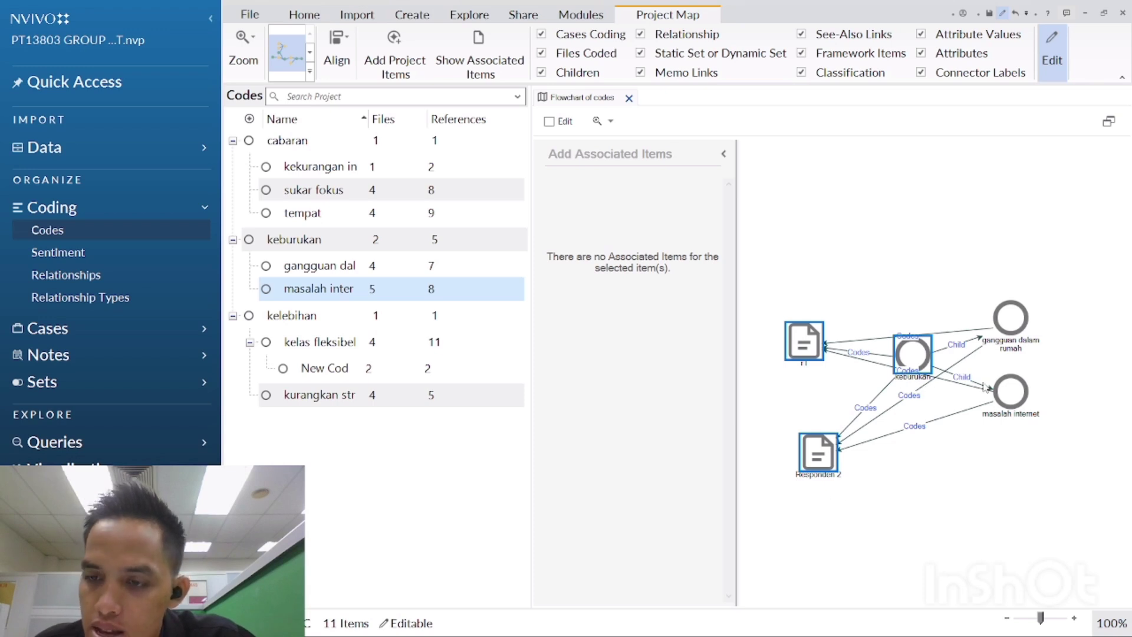
Review the coded references of gangguan dalam rumah, then return to the map.
click(909, 507)
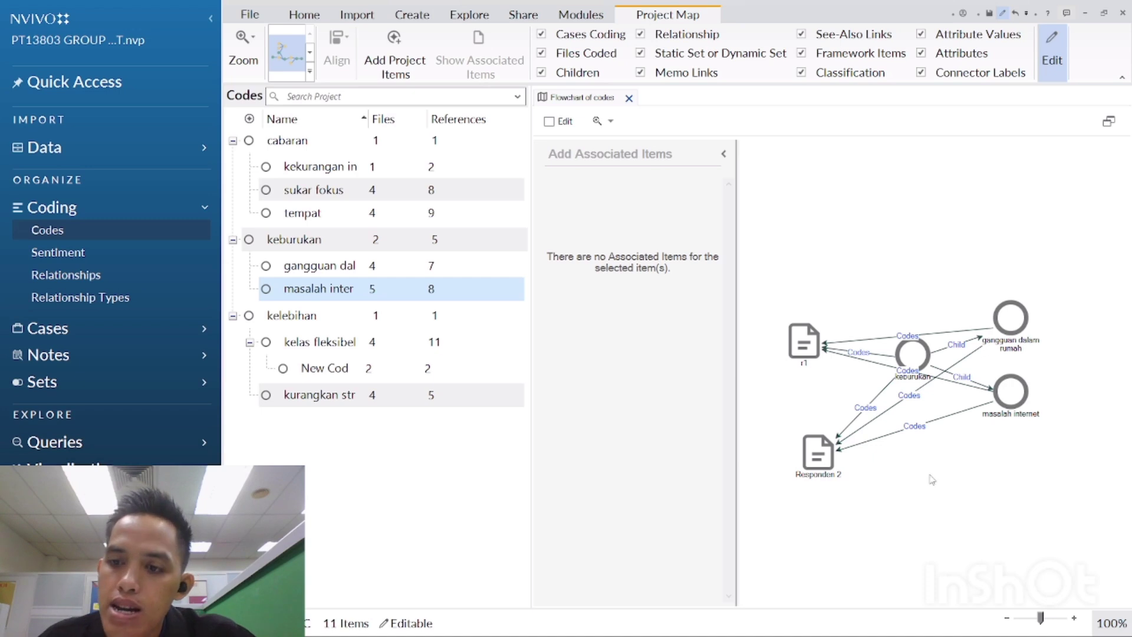
click(1014, 319)
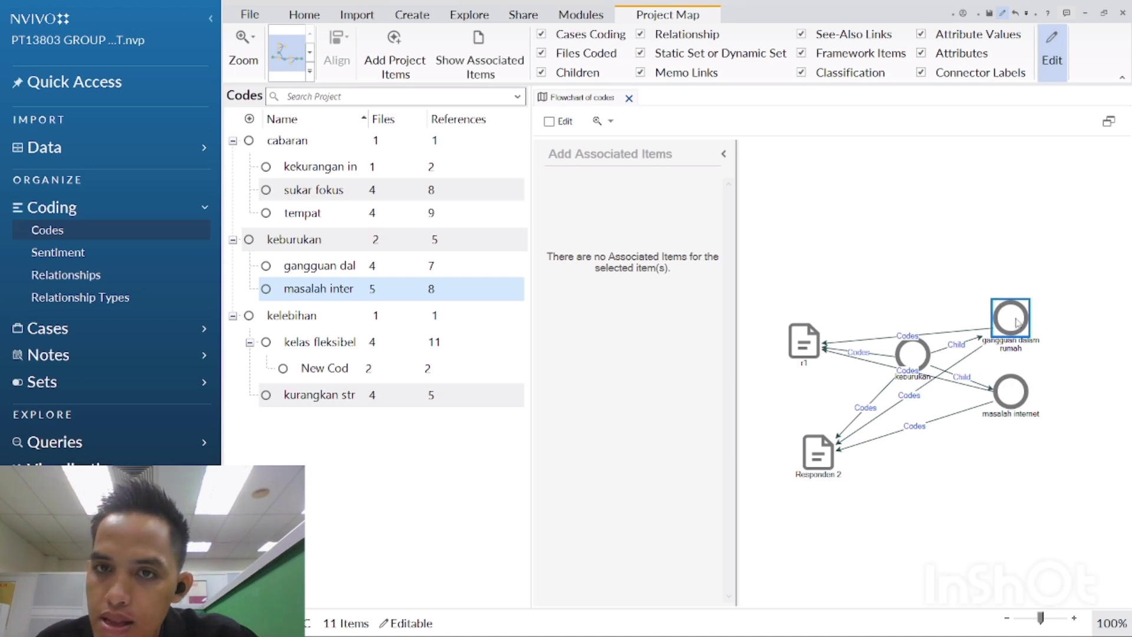
double_click(1015, 321)
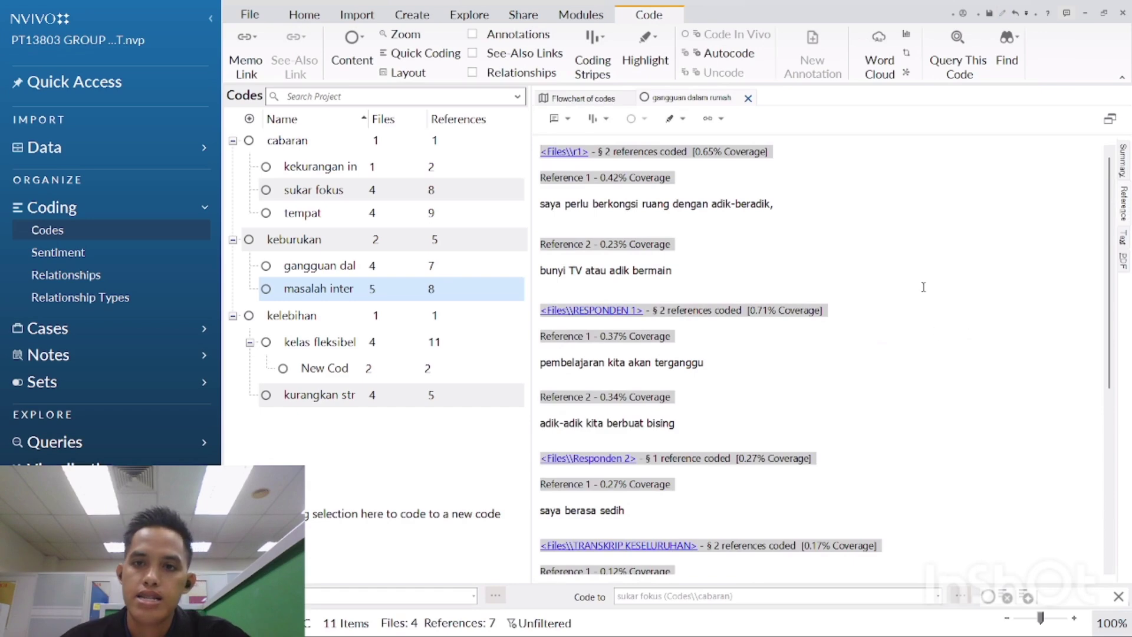
scroll(737, 148, down, 4)
scroll(732, 190, up, 4)
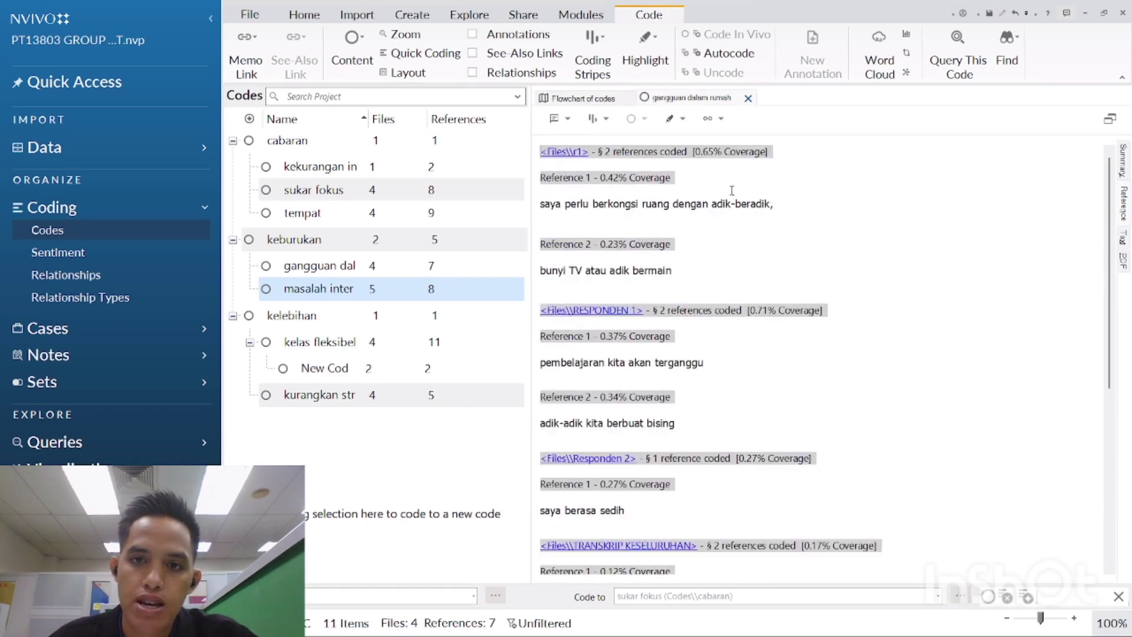
click(747, 98)
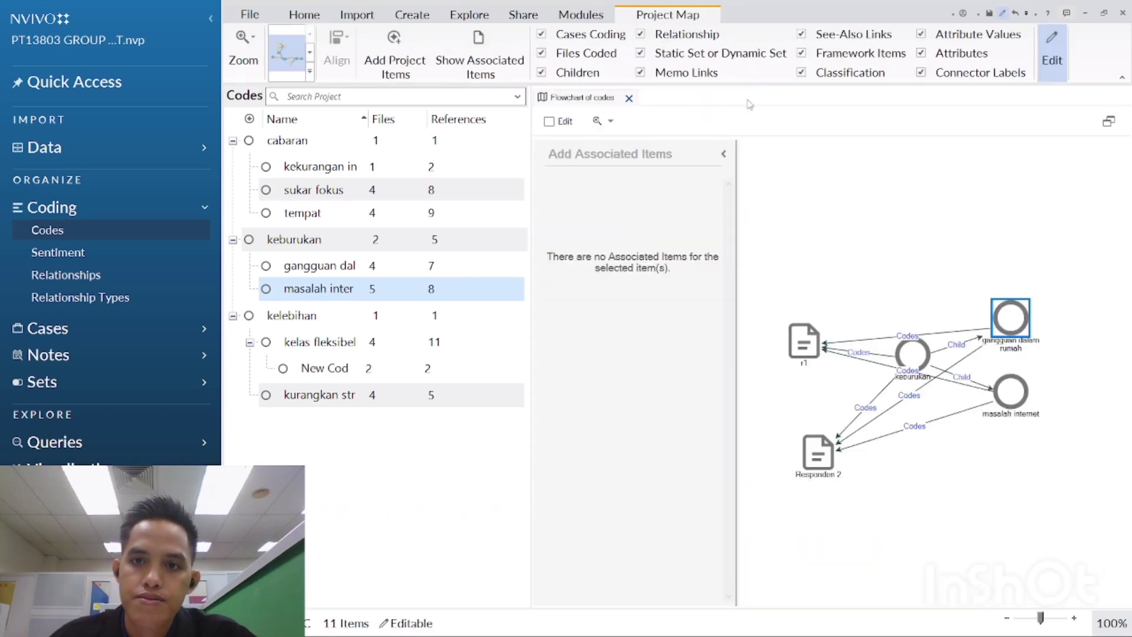
Move file r1 above the codes and Responden 2 below them.
click(838, 383)
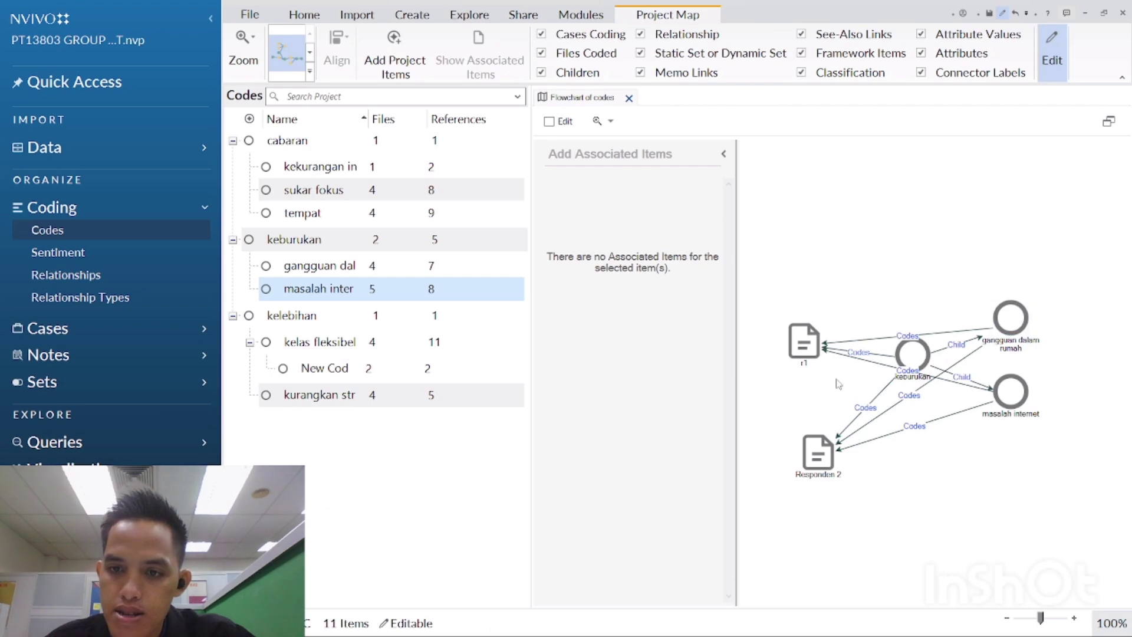
drag(806, 348, 853, 218)
drag(819, 453, 870, 560)
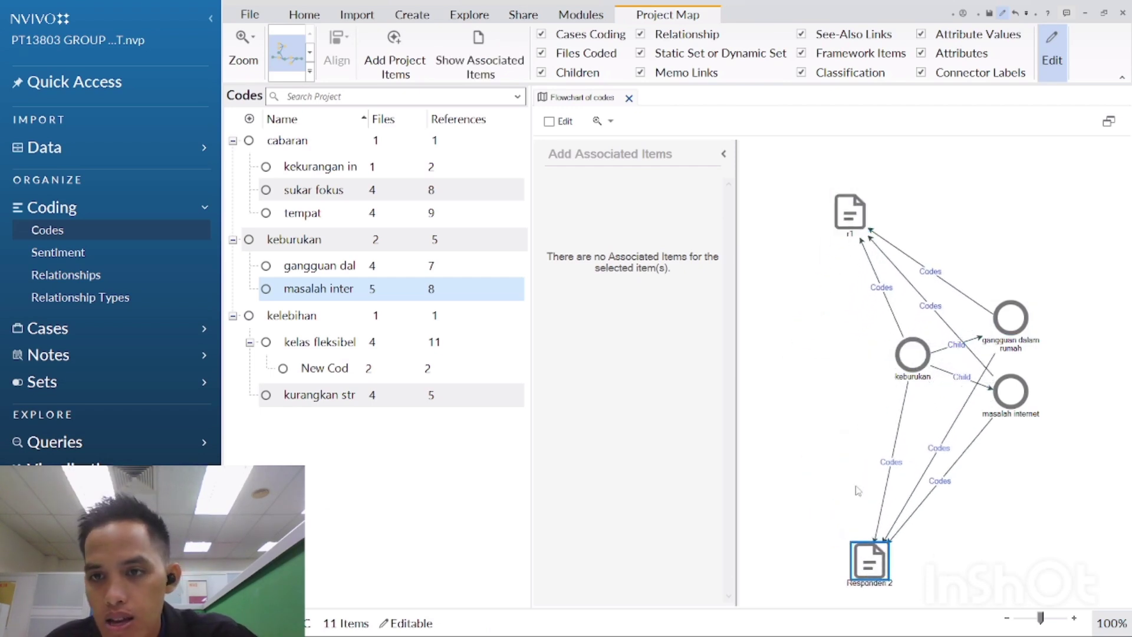